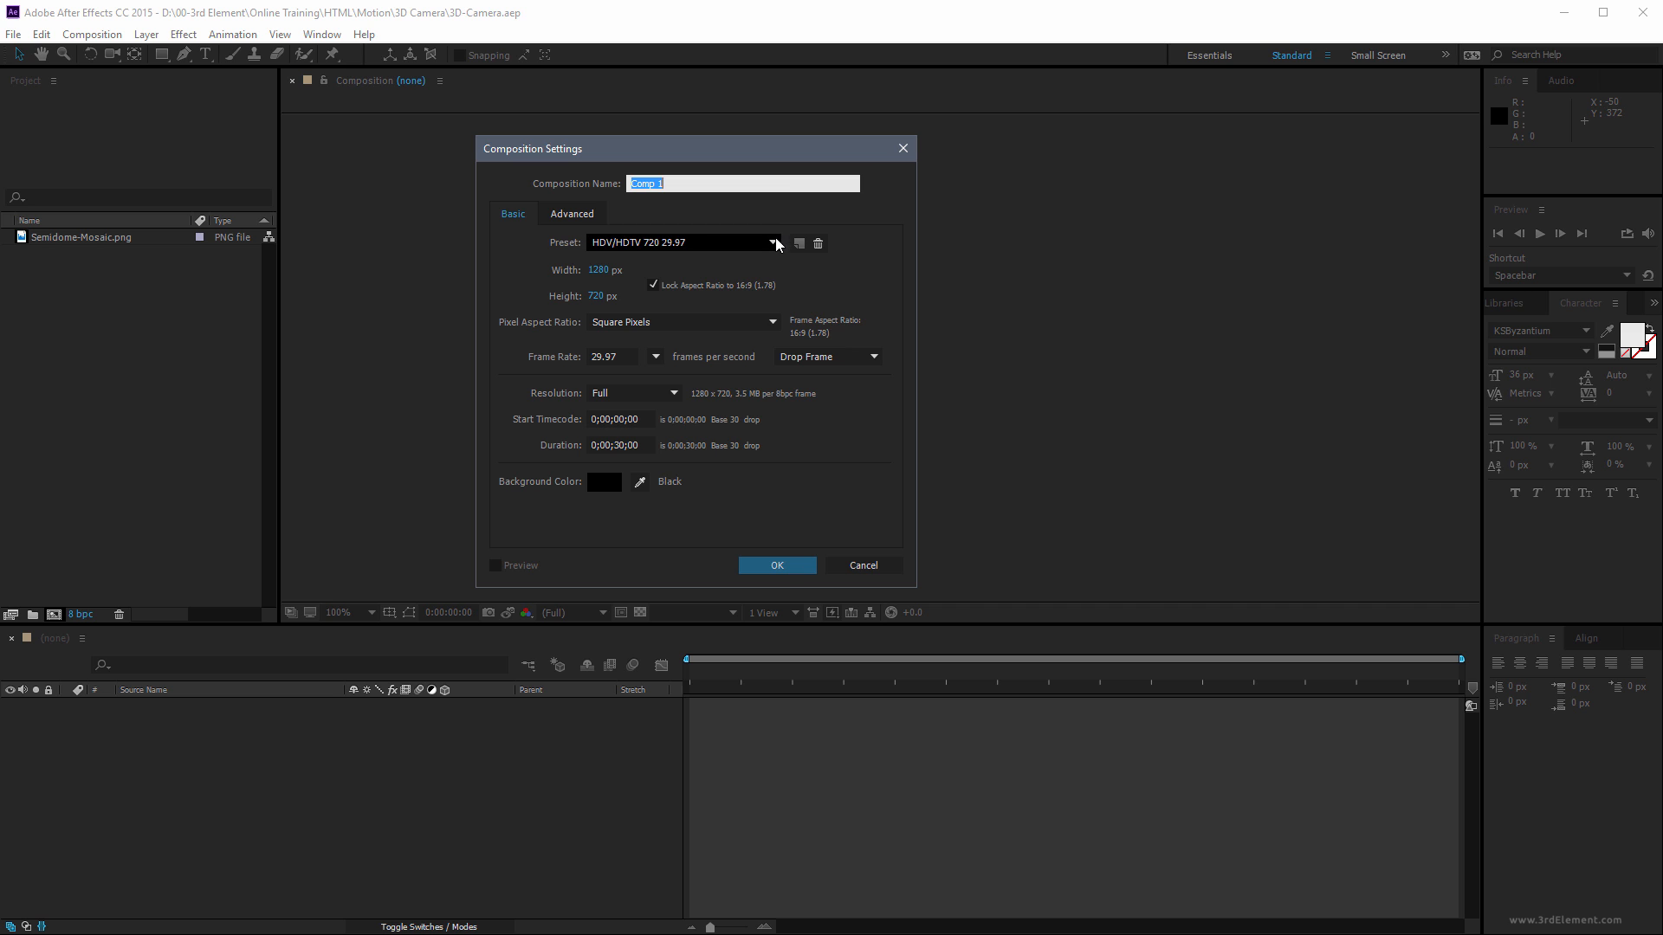
Create a composition with the HDV/HDTV 720 29.97 preset and add Semidome-Mosaic.png to its timeline
click(773, 243)
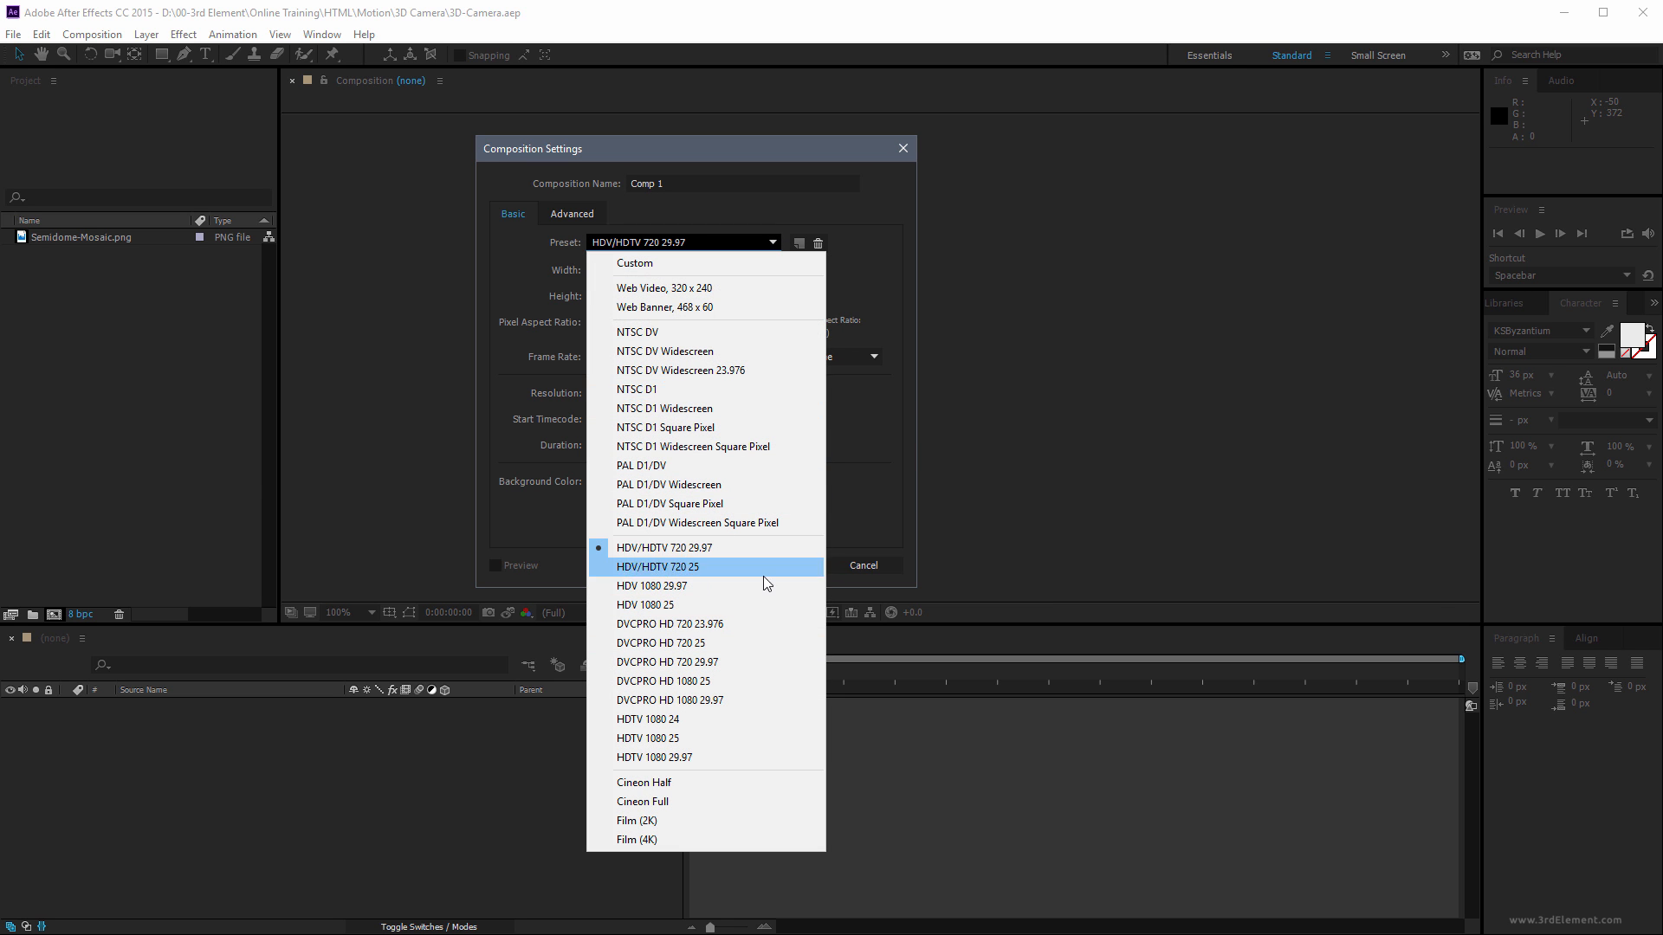
click(862, 520)
click(777, 566)
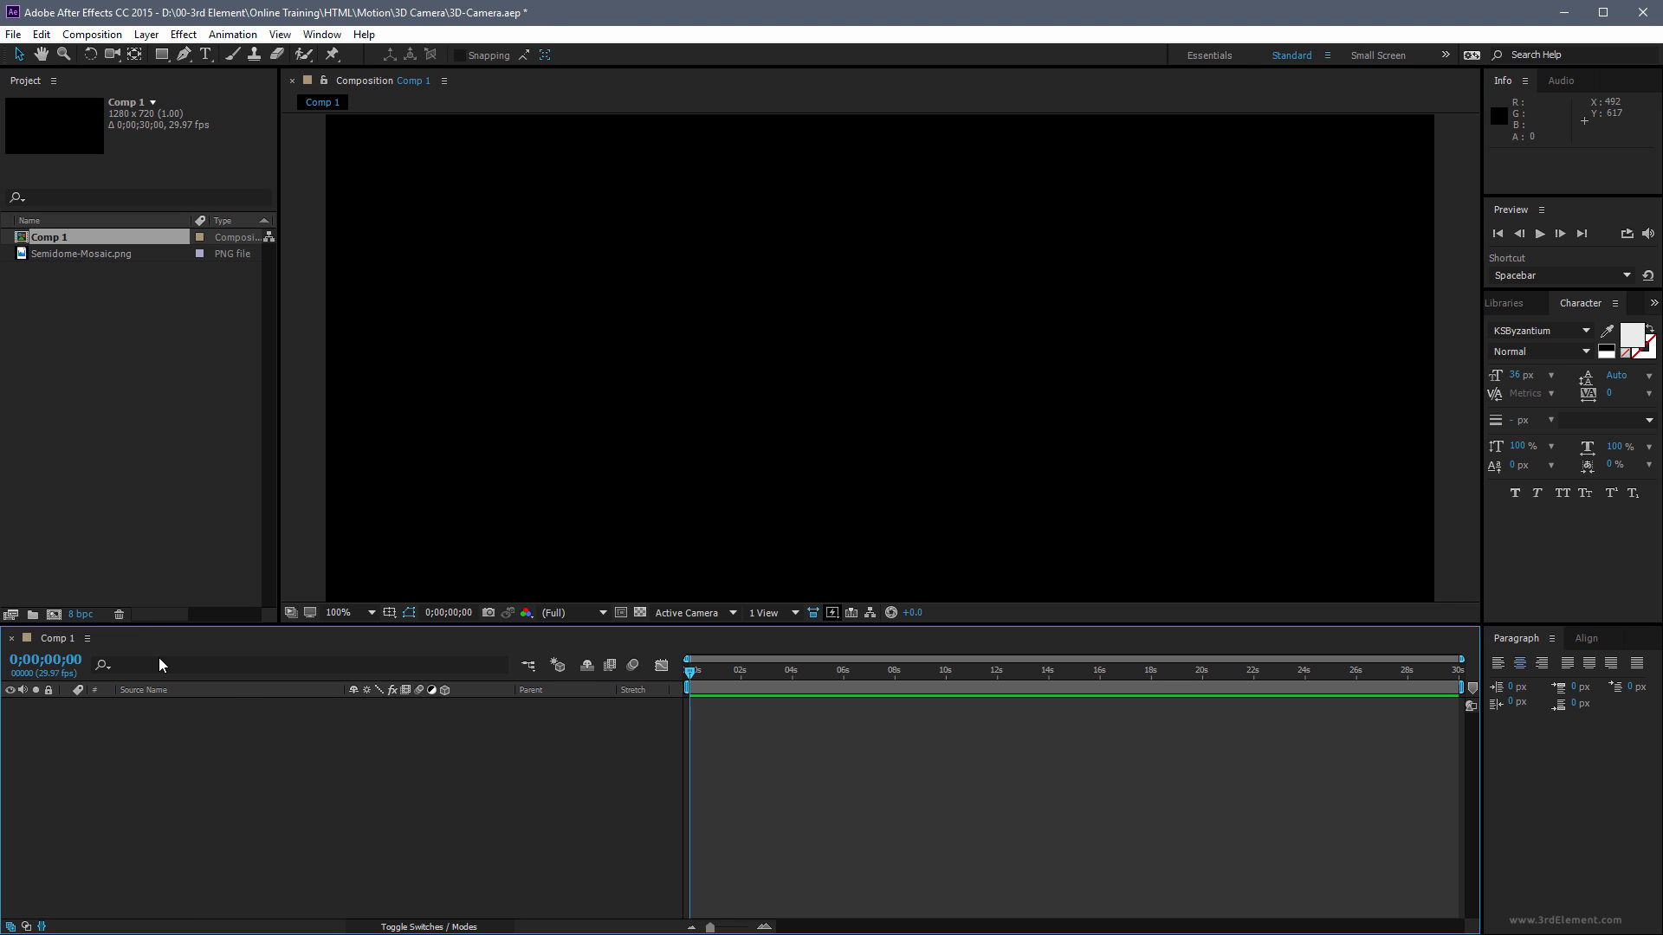
click(55, 253)
drag(55, 252, 187, 767)
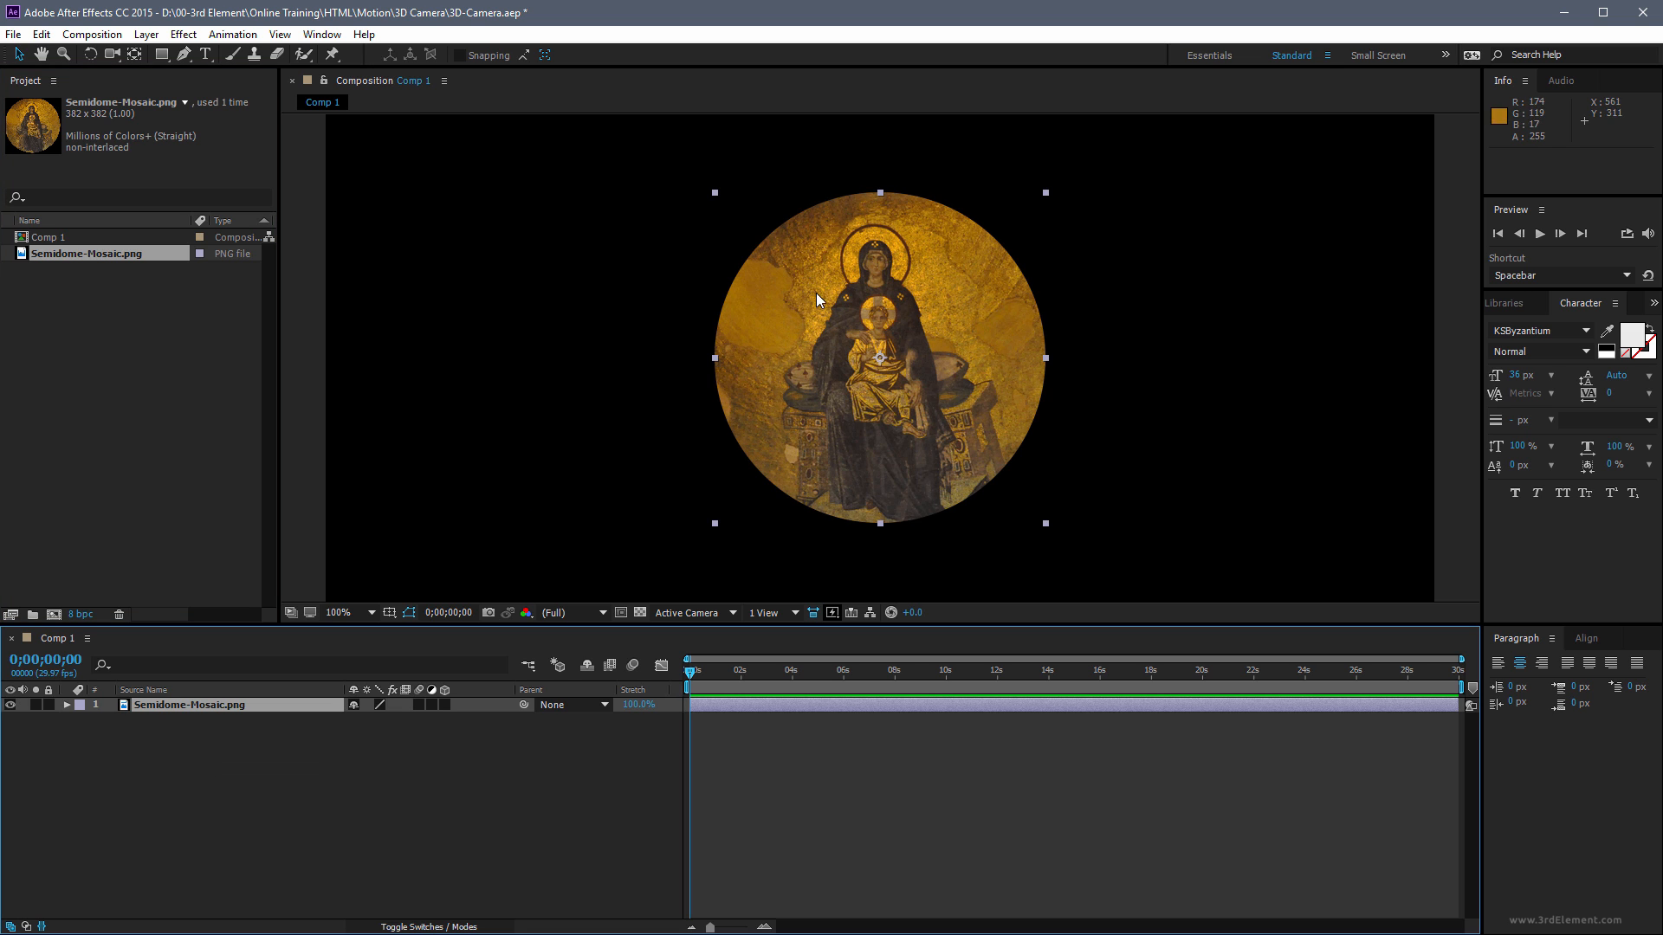
Add a Stroke layer style to the Semidome-Mosaic.png layer
right_click(261, 705)
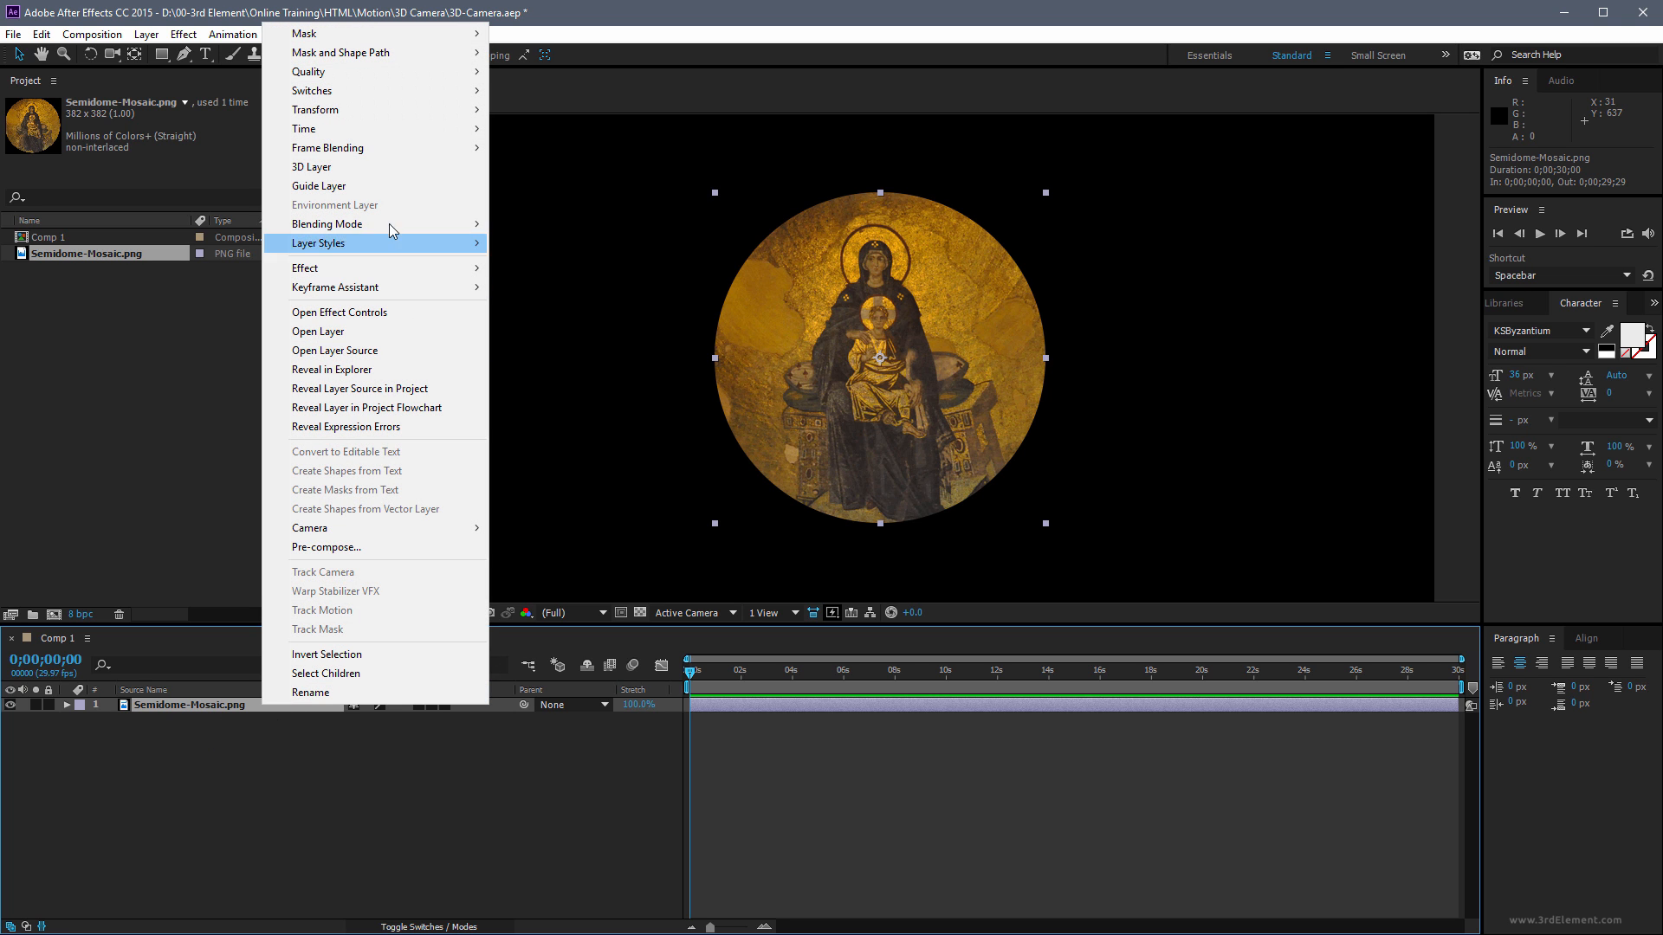
mouse_move(374, 248)
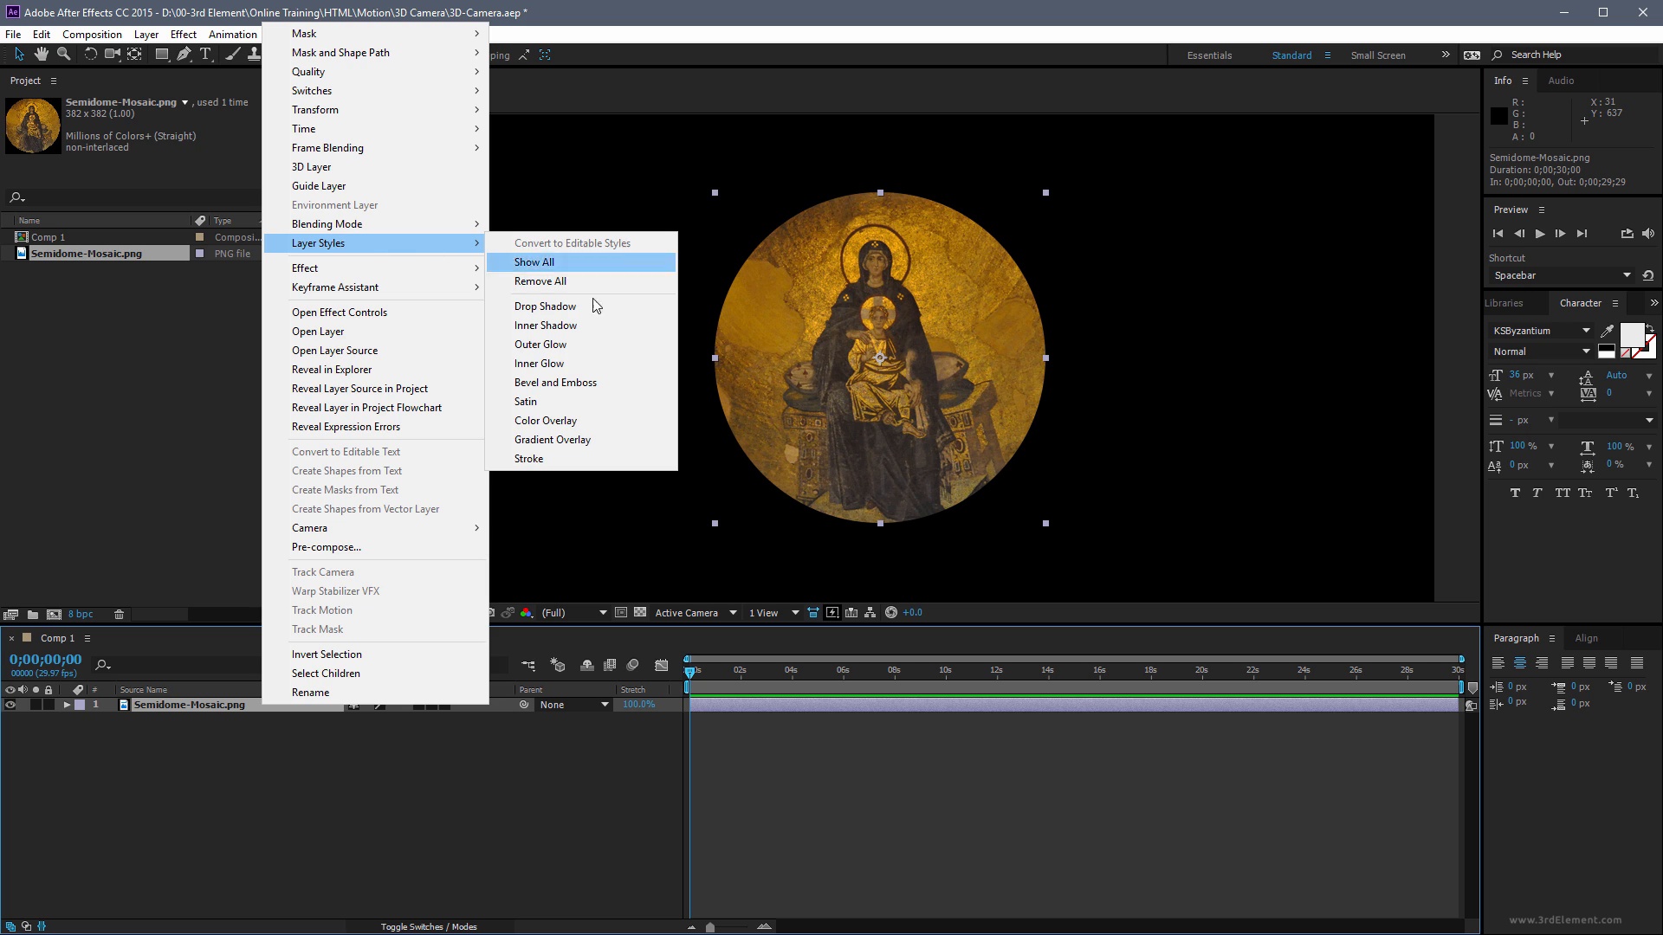
click(599, 458)
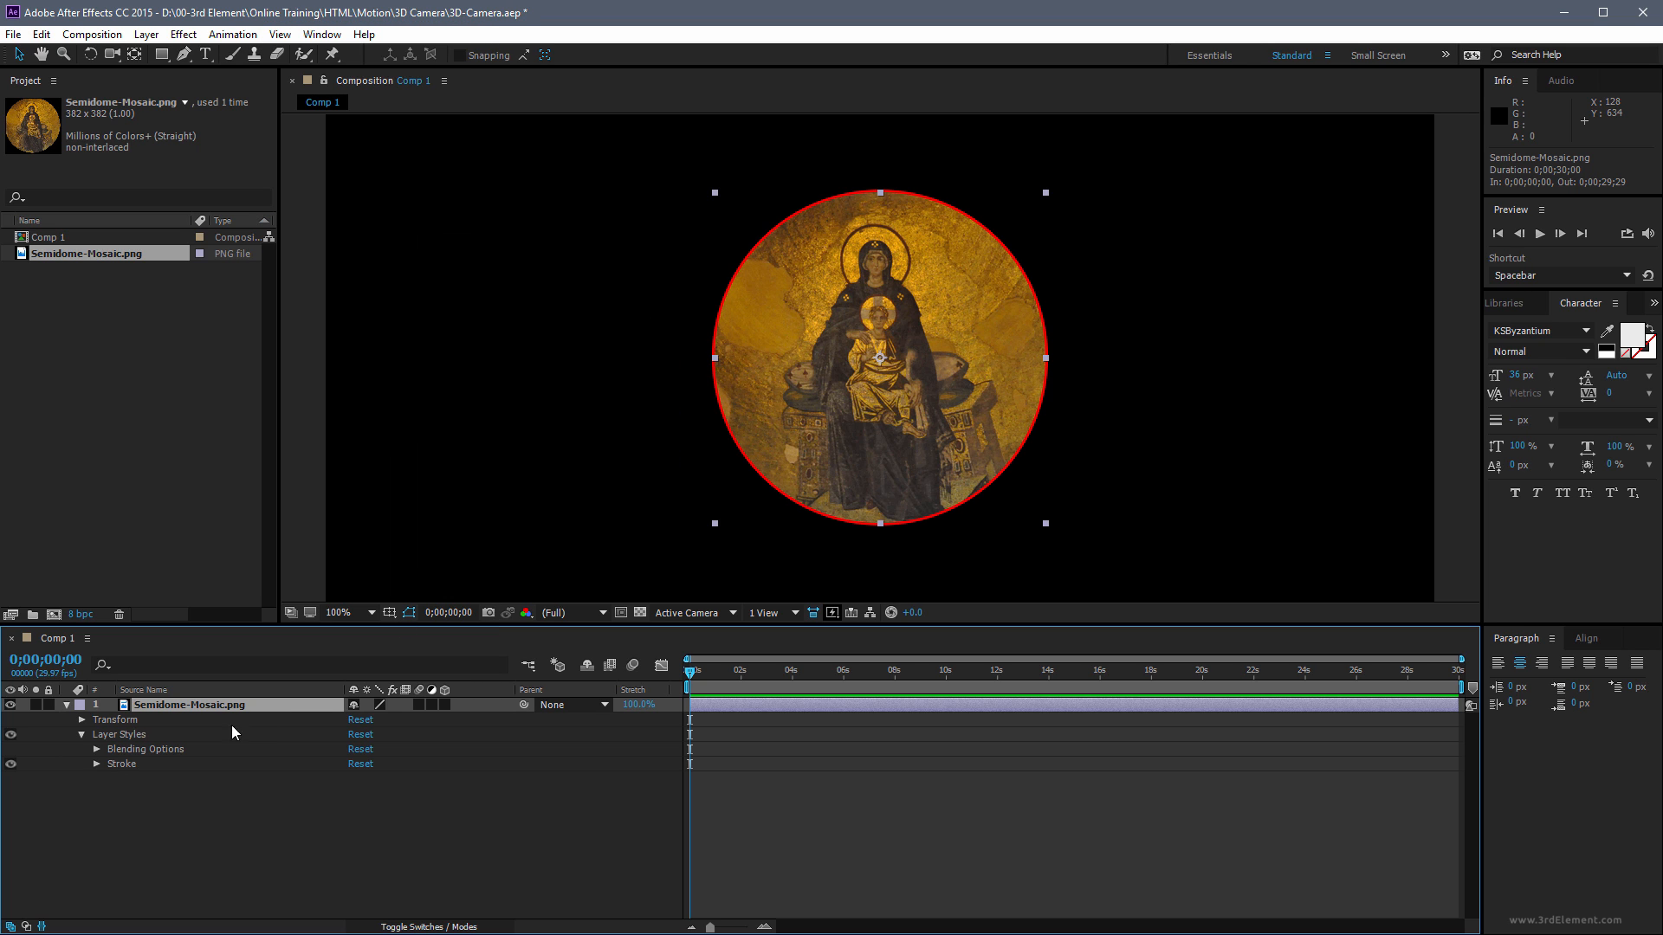
Set the mosaic layer's stroke color to white (FFFFFF) and its size to 6
click(127, 766)
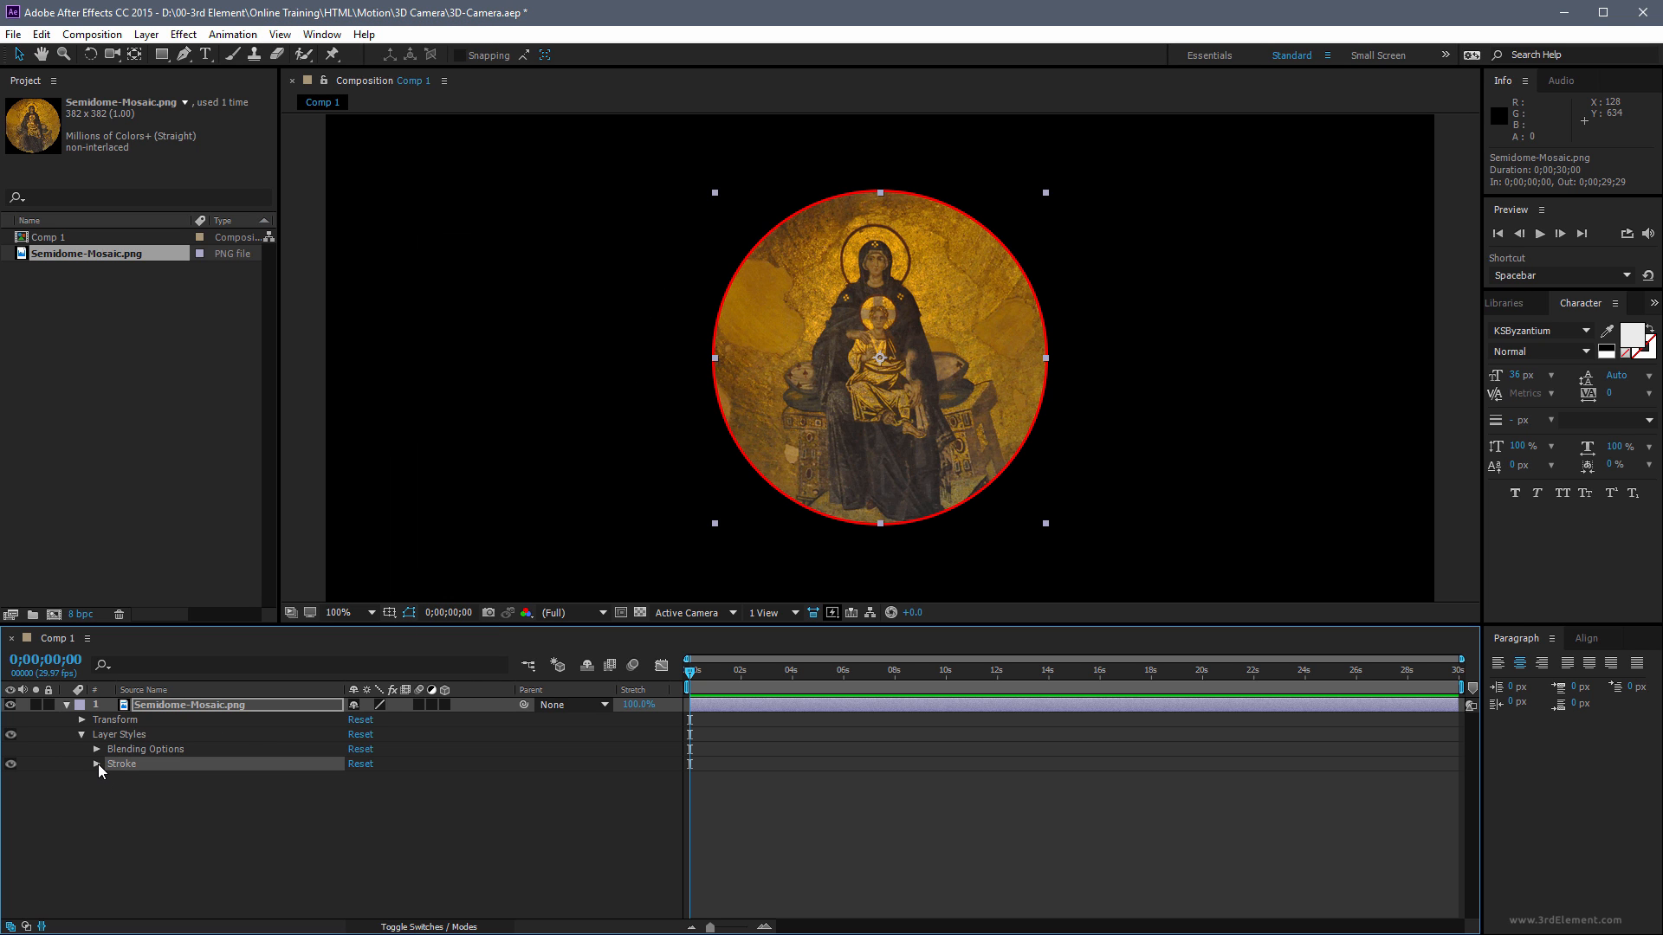
click(97, 763)
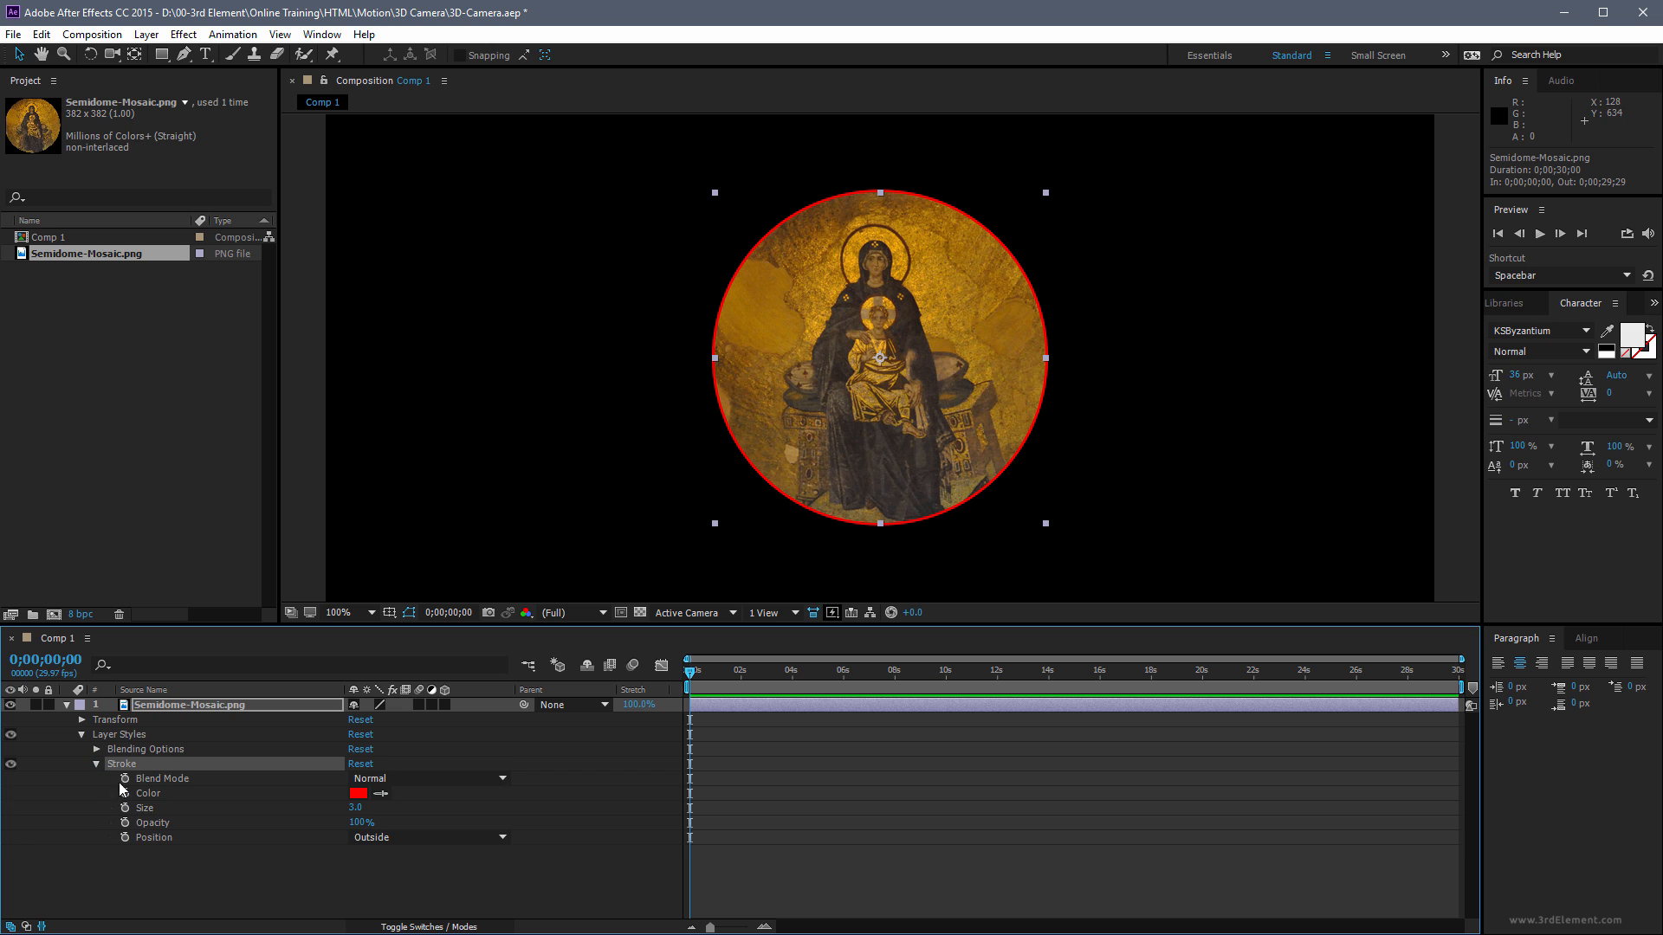
click(357, 793)
drag(430, 486, 329, 357)
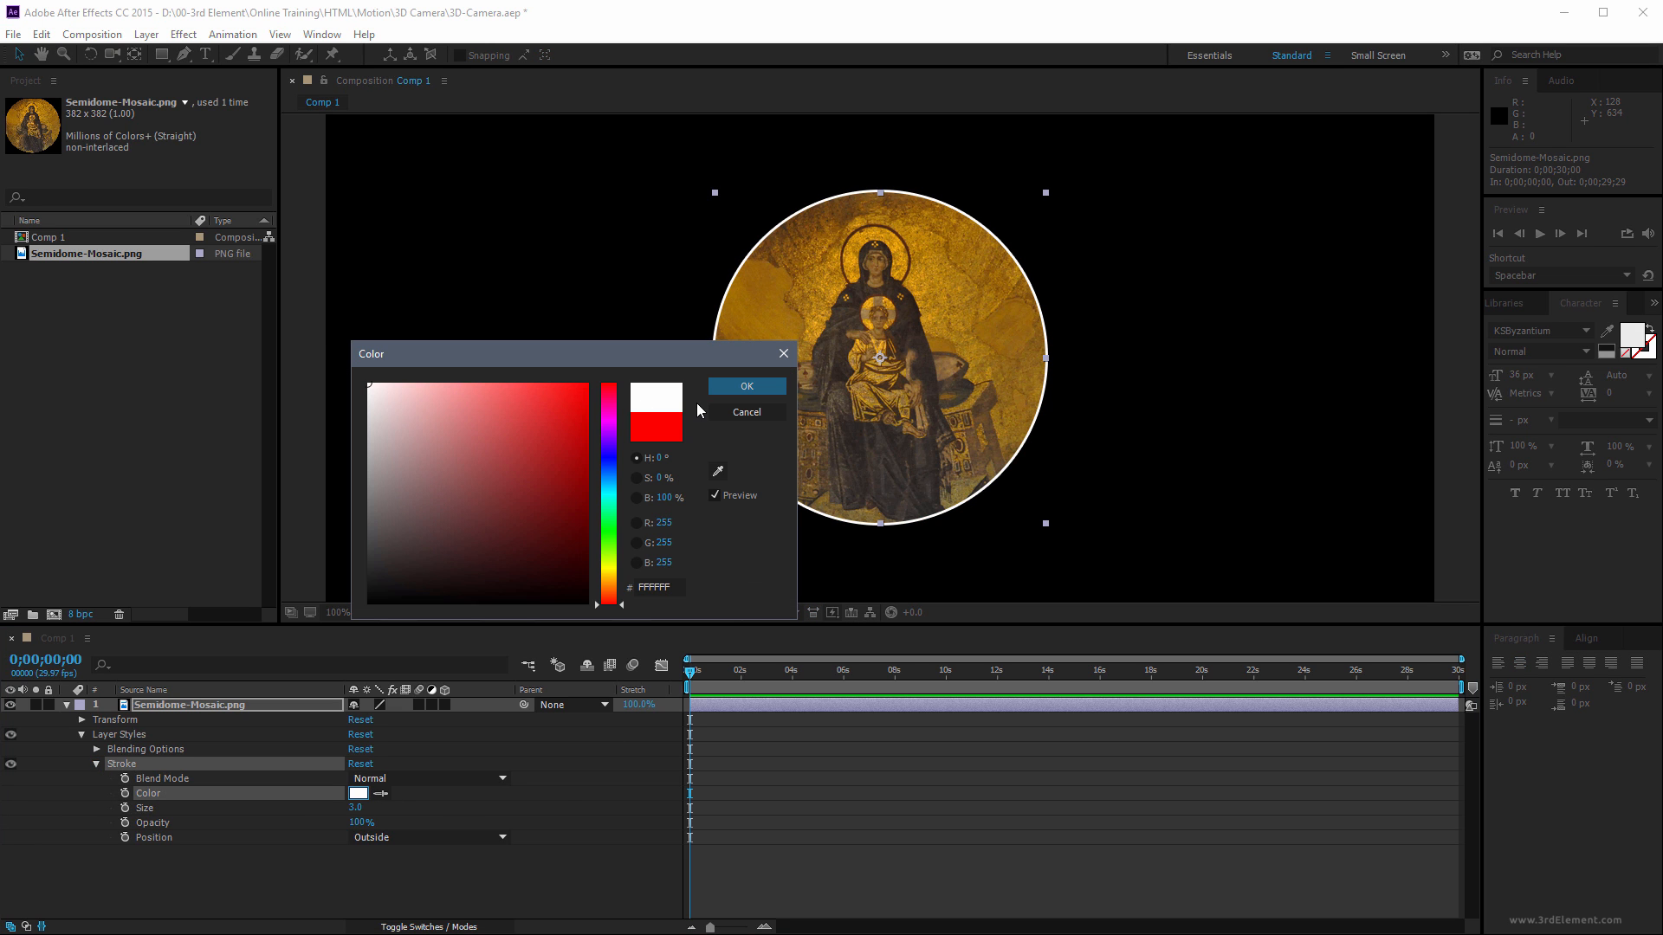
click(746, 386)
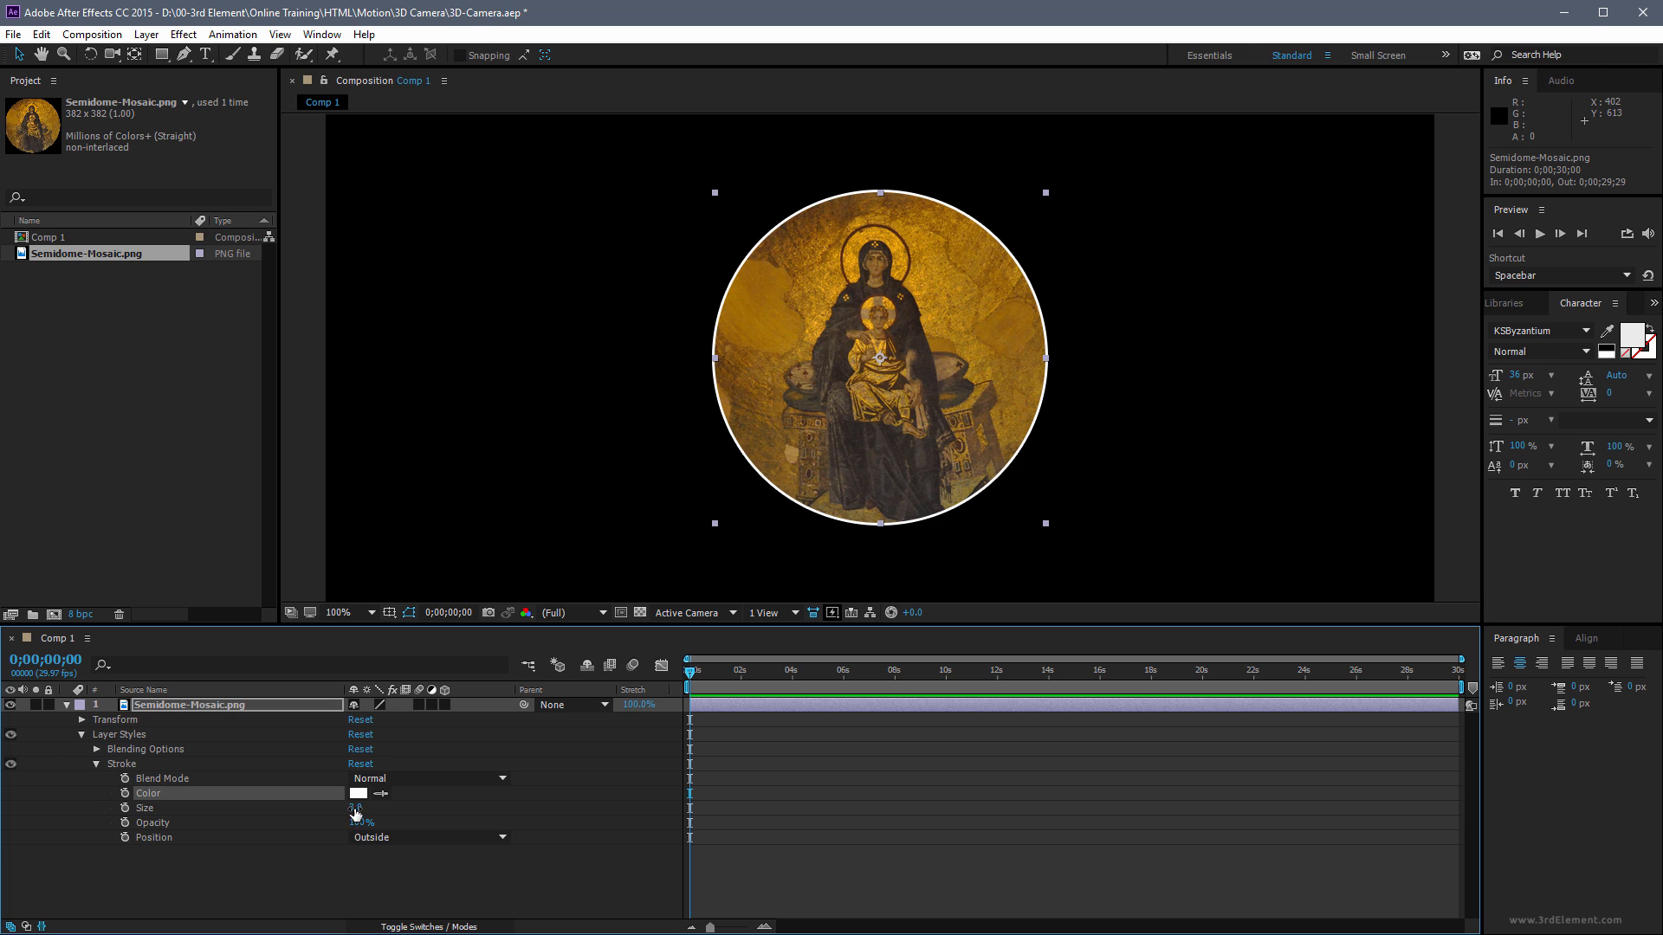
click(355, 807)
text(6)
click(286, 896)
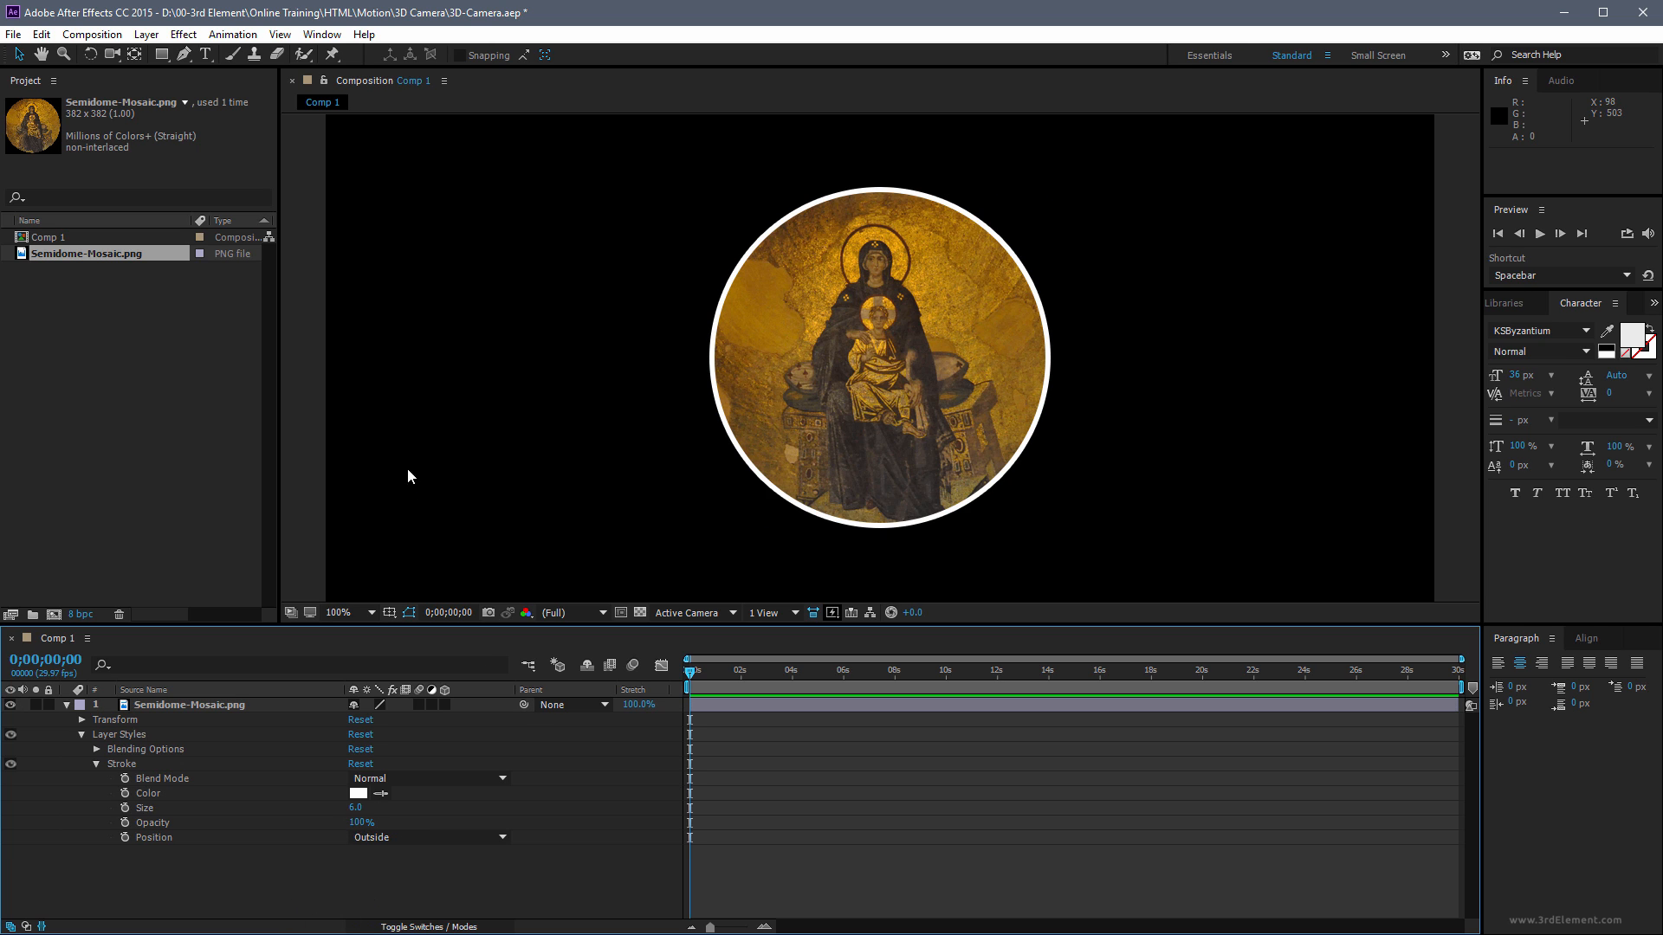
Create a text layer reading "Hagia Sophia" over the middle of the mosaic image
click(206, 57)
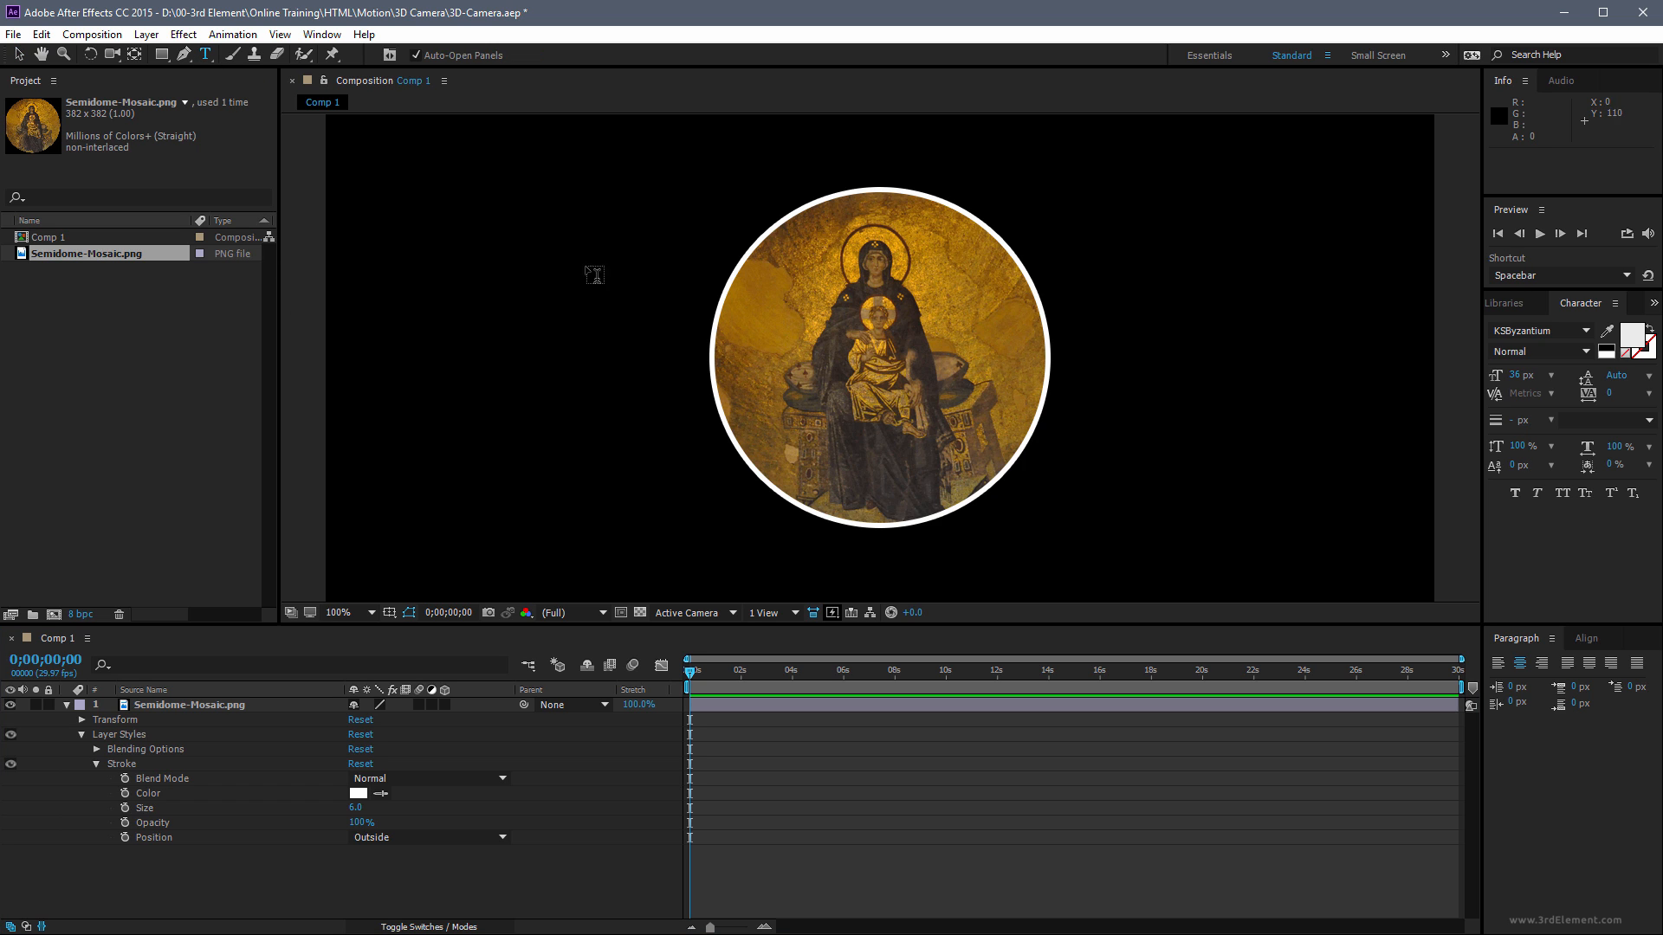
click(847, 351)
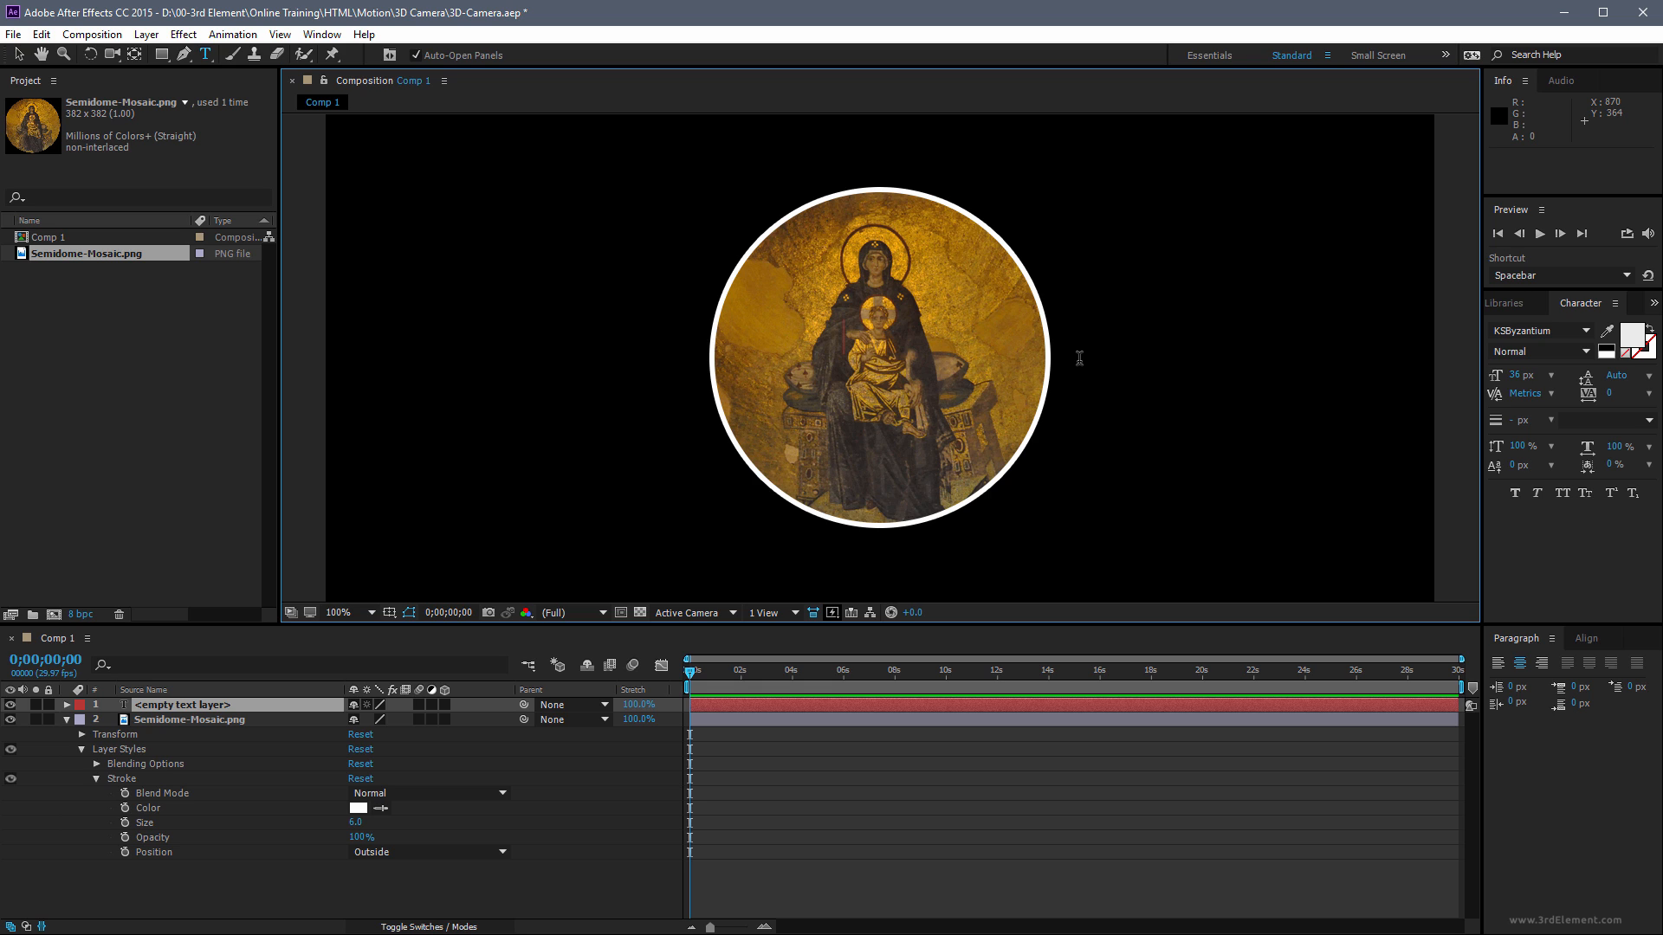
text(Hagi)
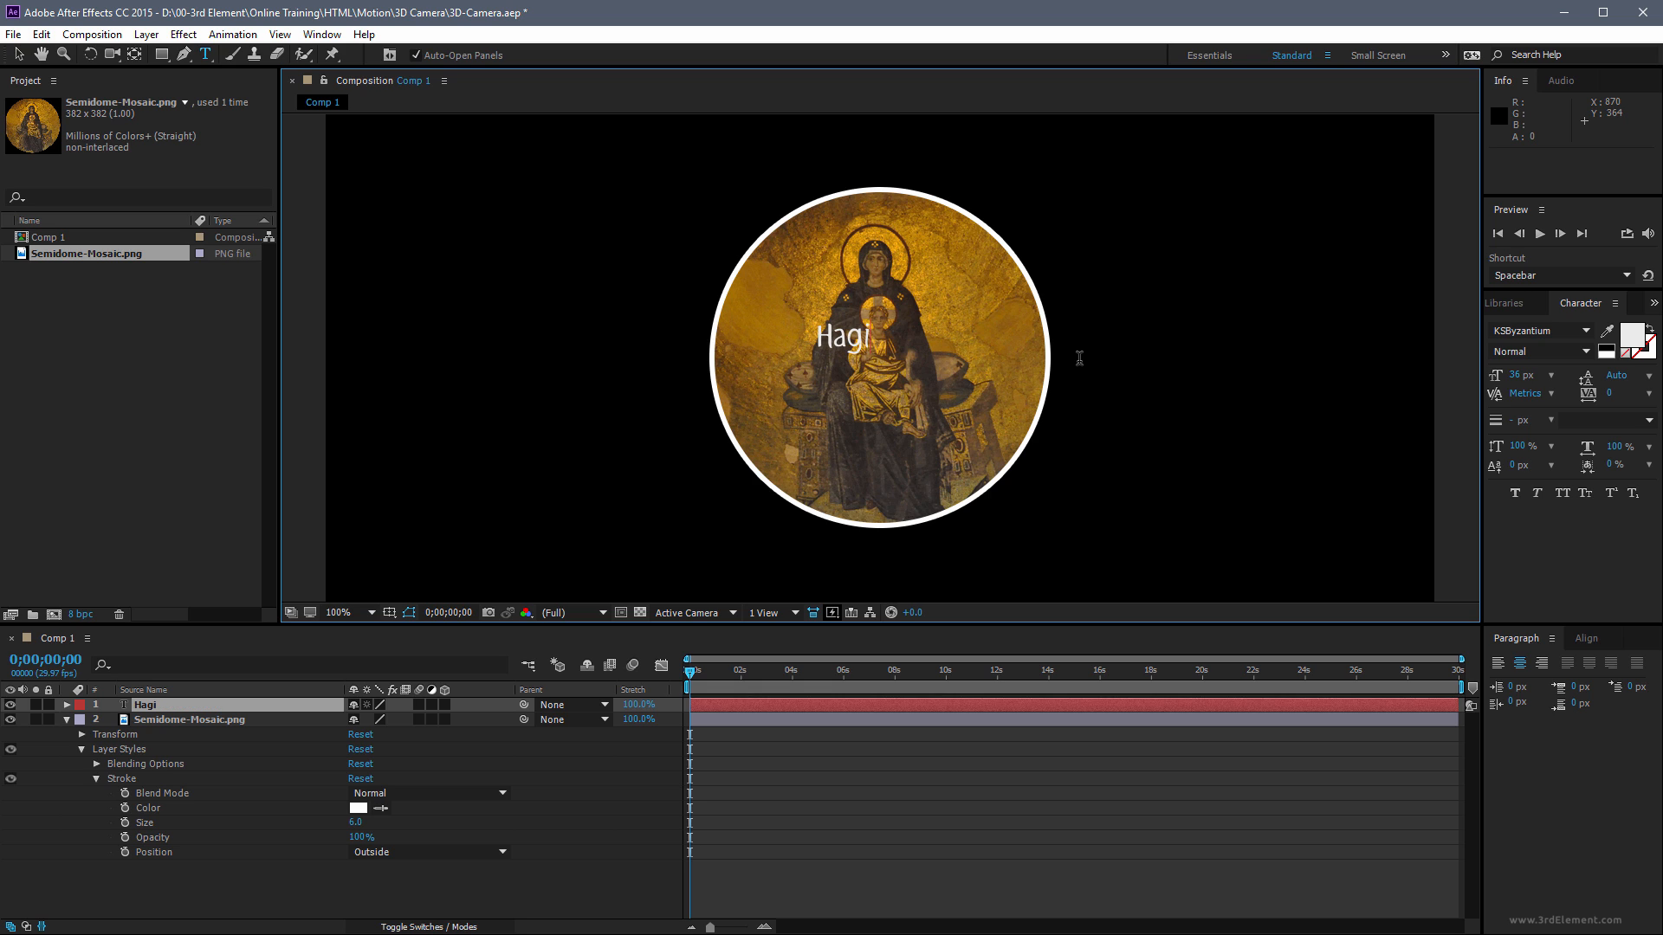
text(a So)
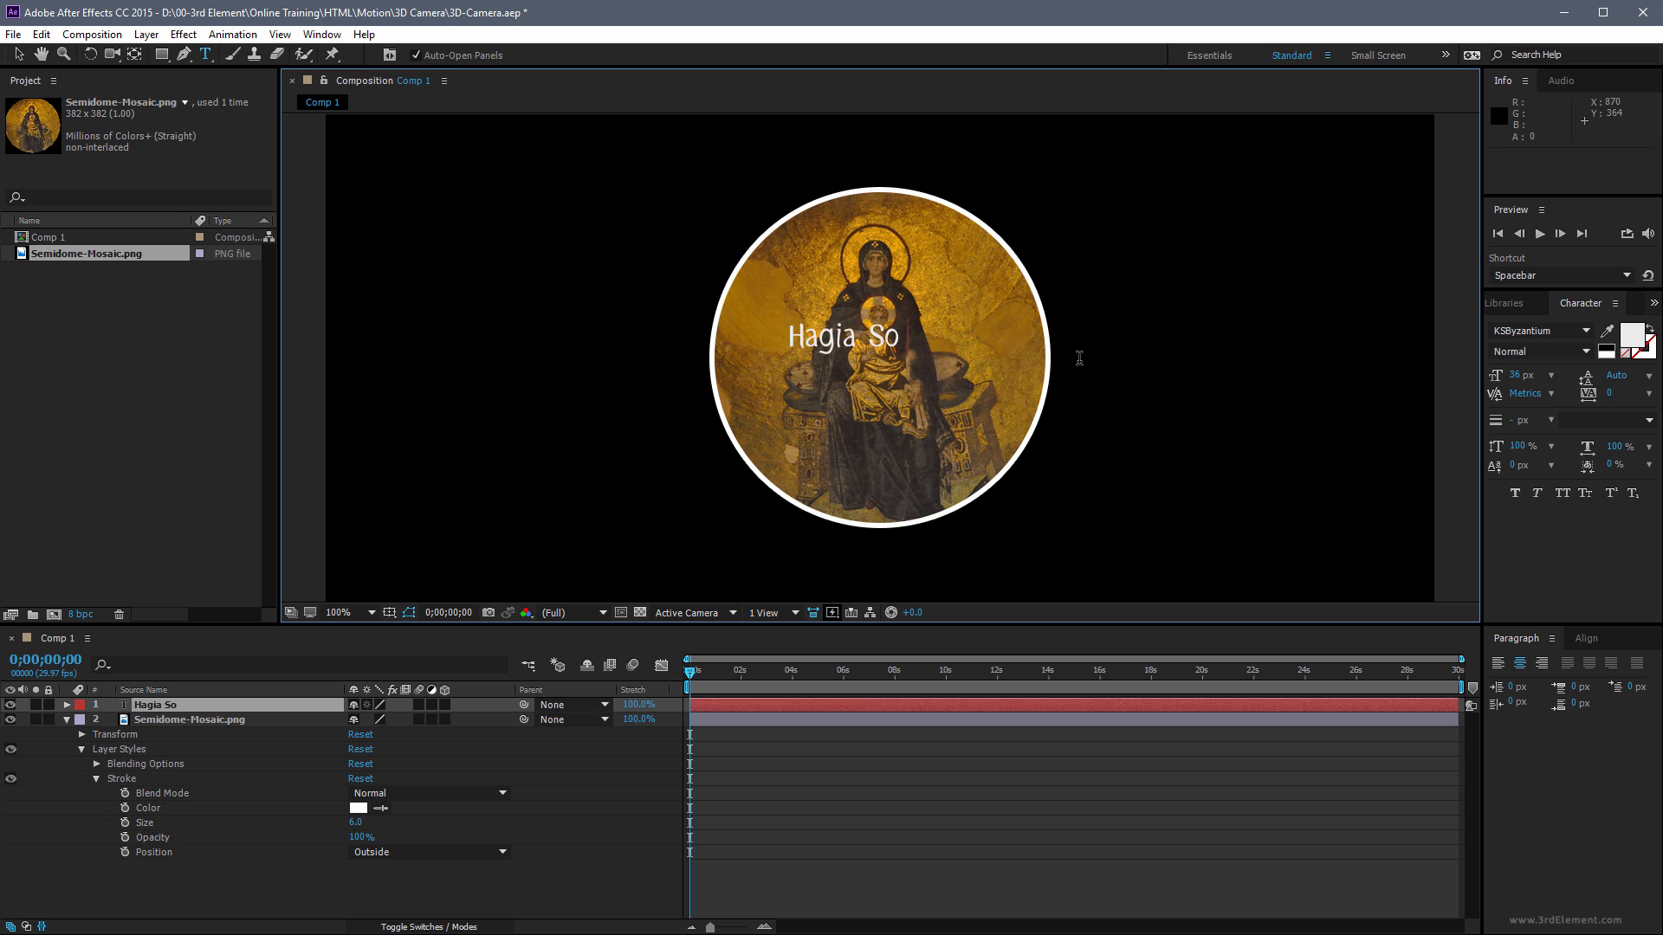
text(phia)
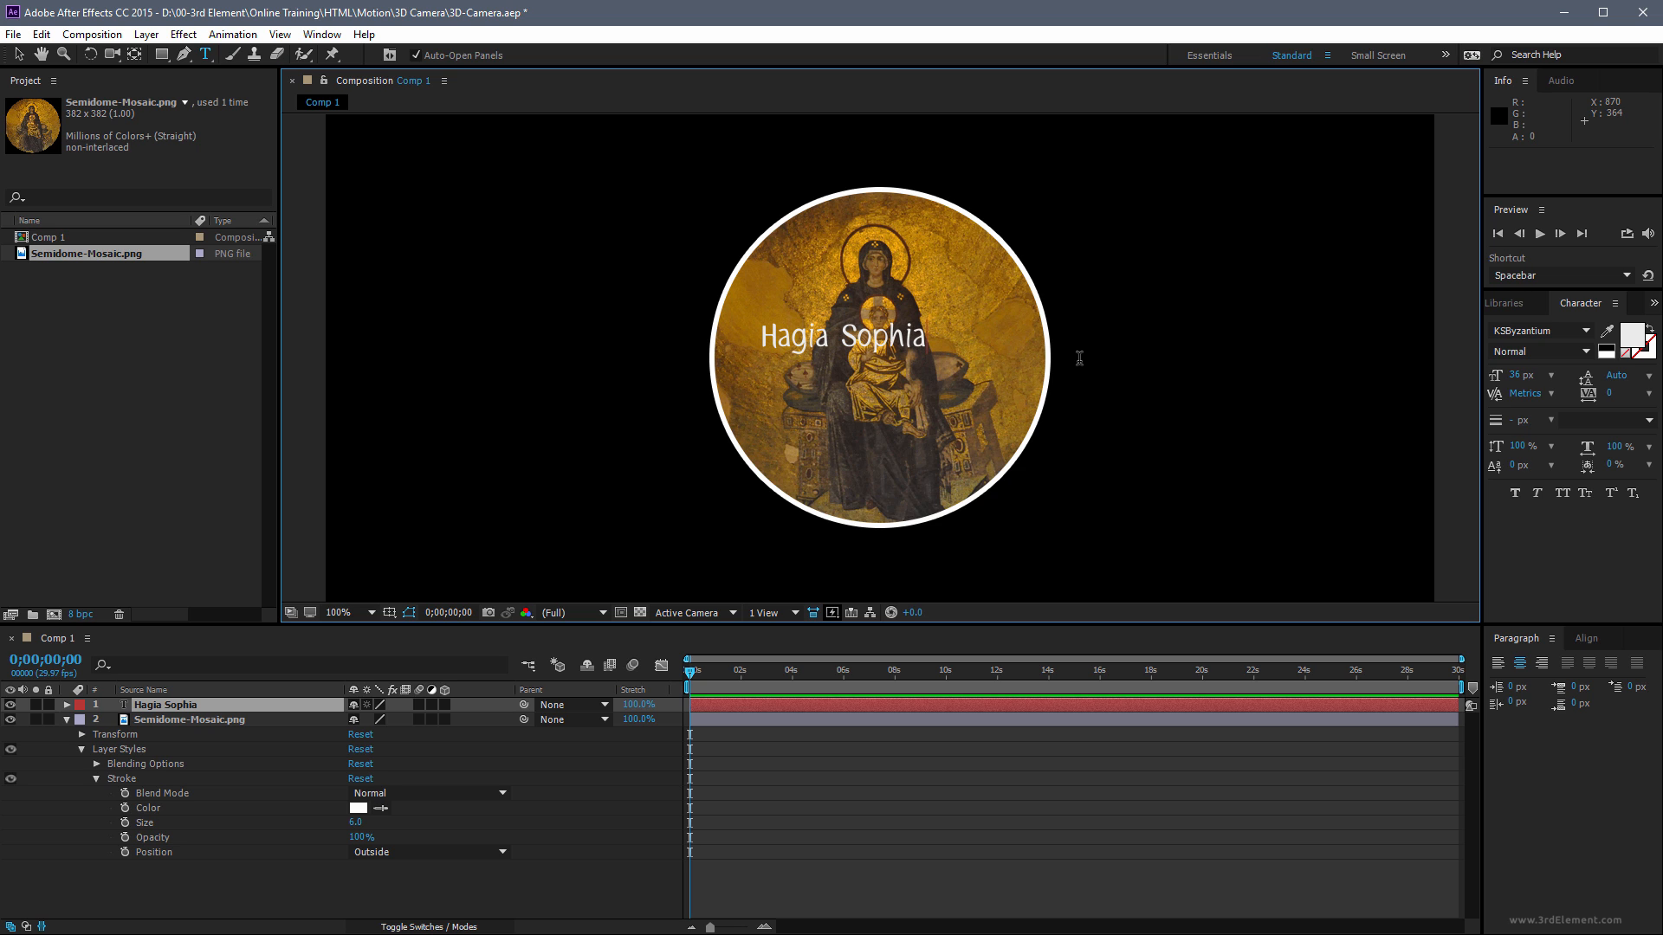
click(18, 53)
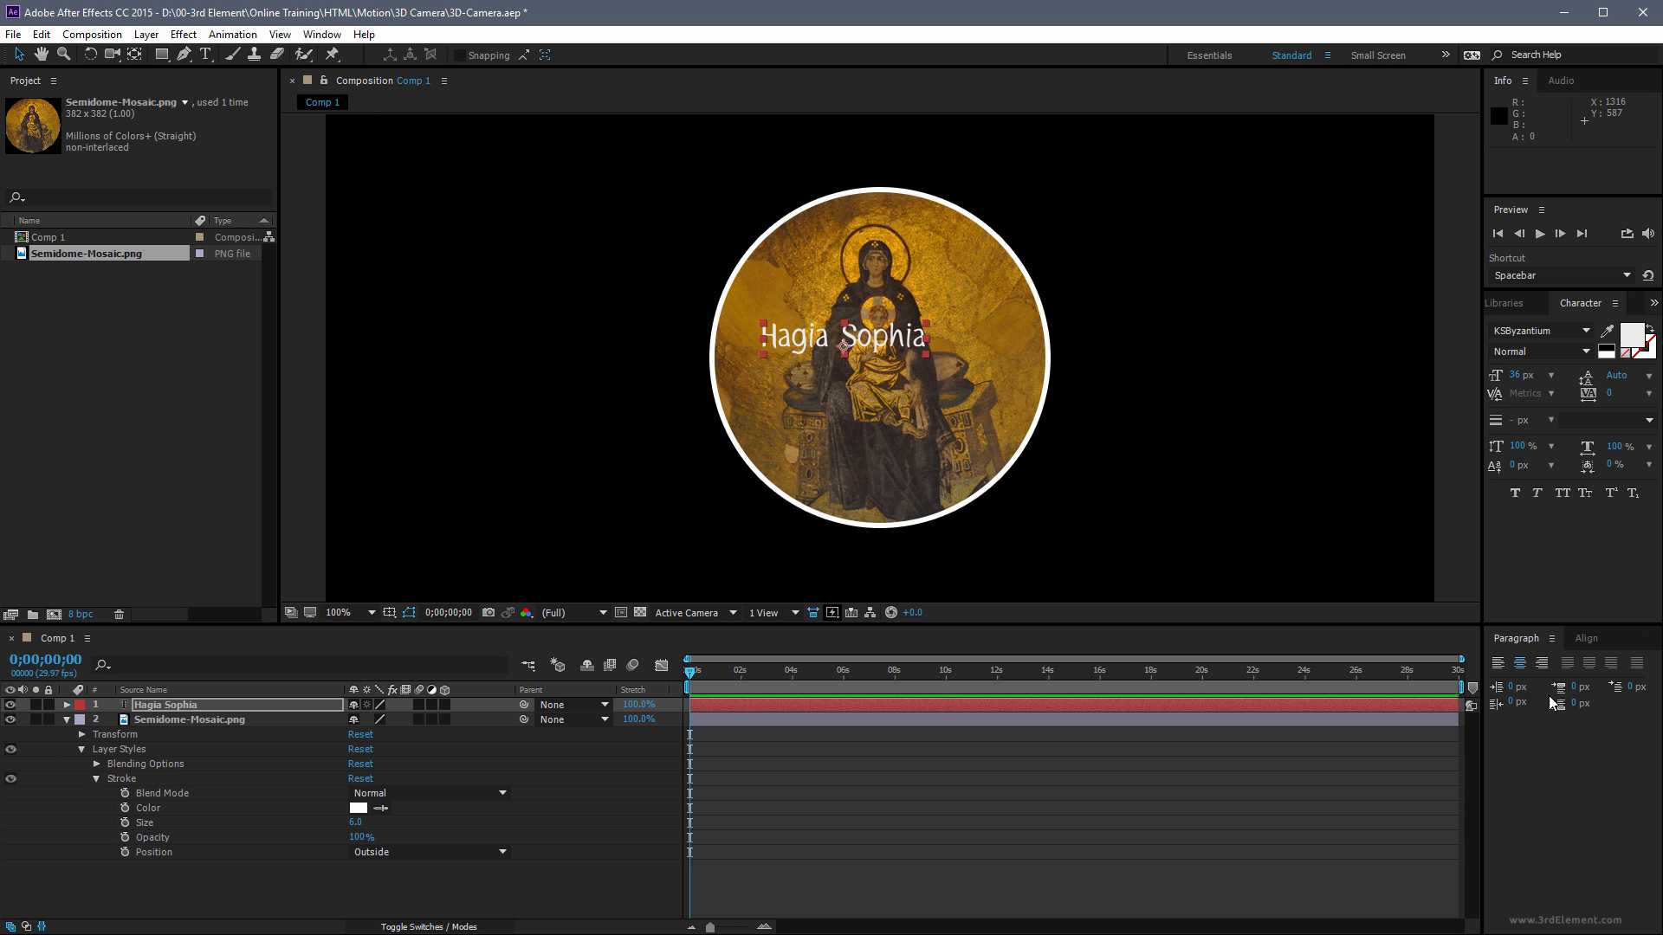
Center the Hagia Sophia text horizontally and vertically in the composition and scale it up to about 170%
click(1592, 641)
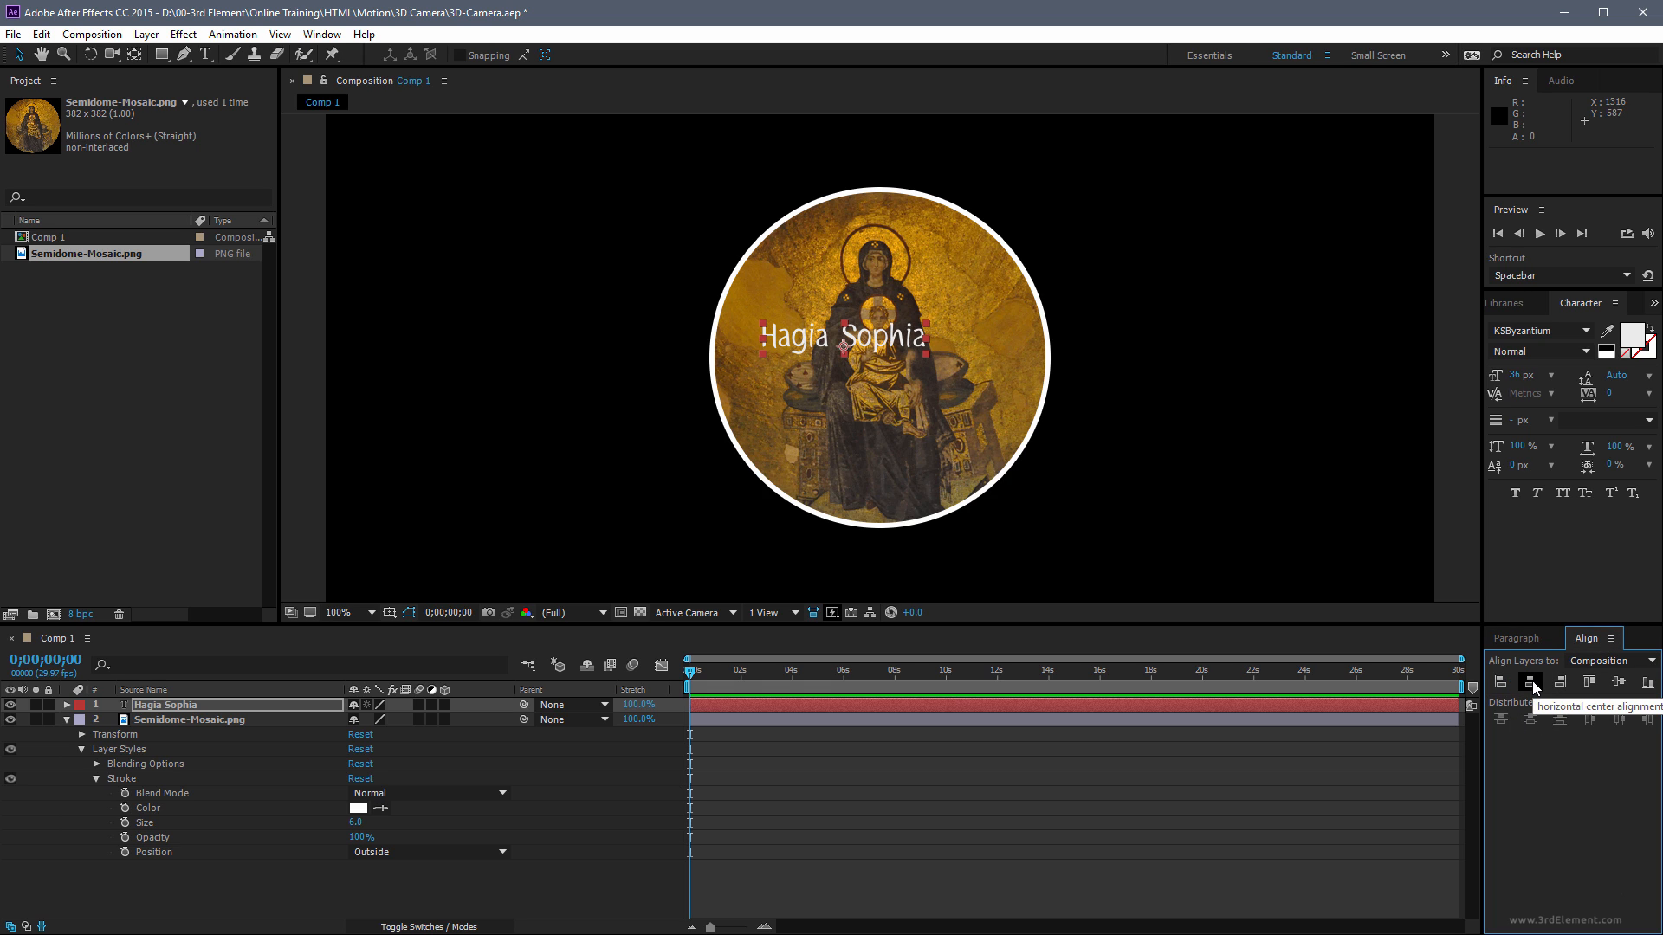
click(1531, 681)
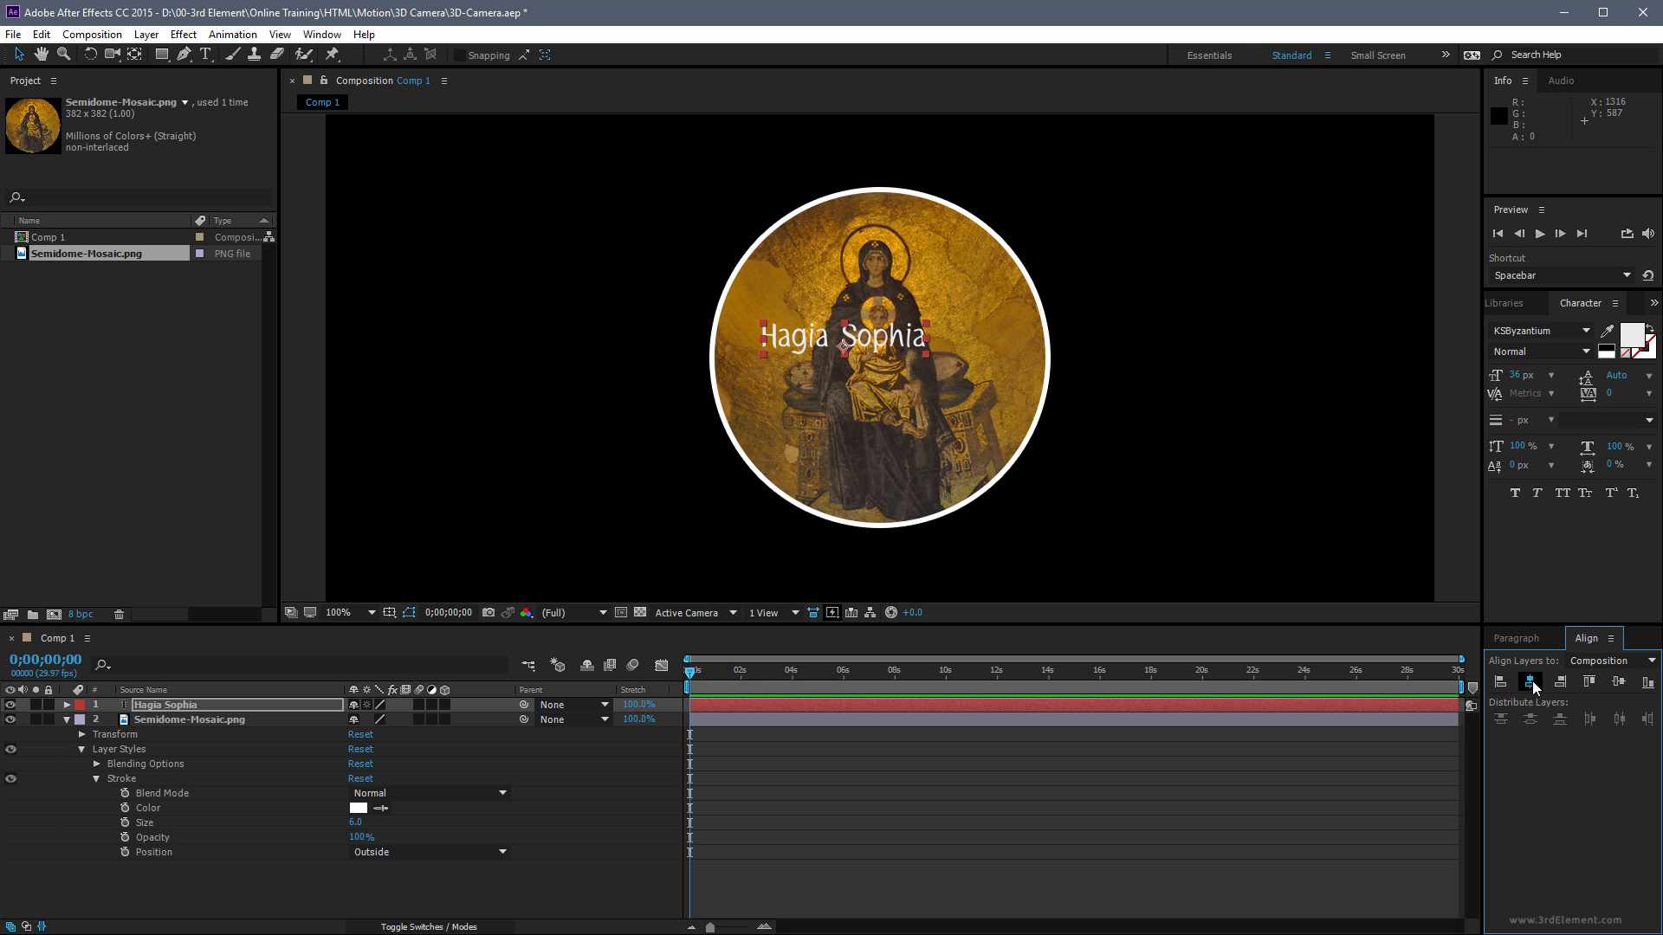
click(1616, 687)
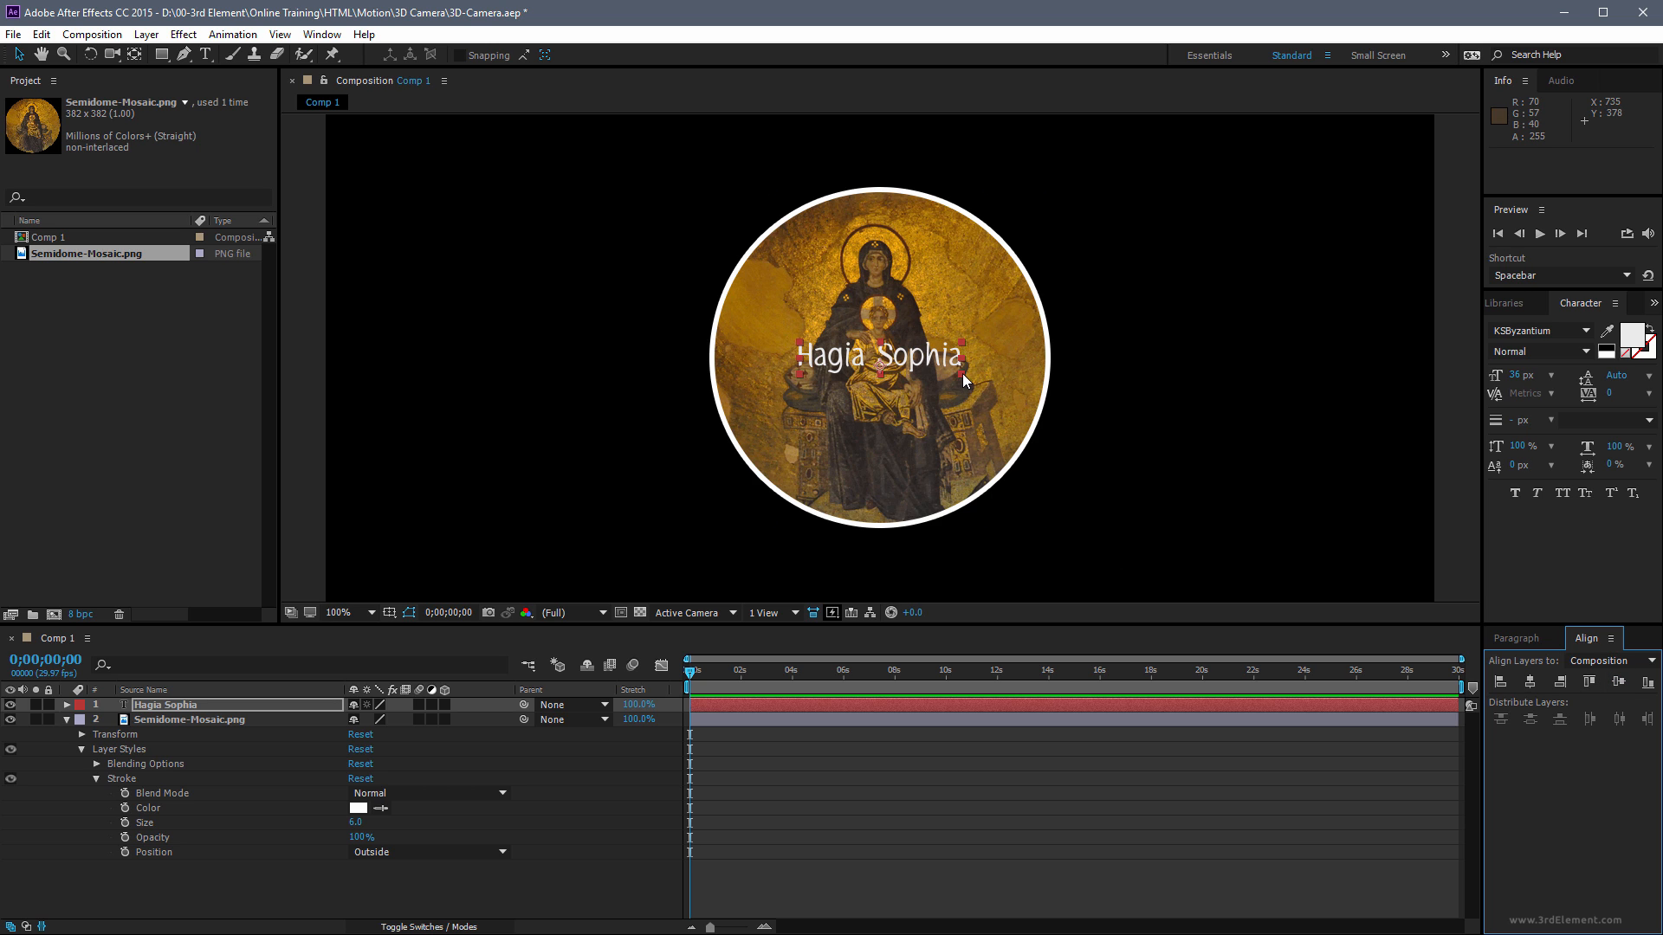
drag(963, 374, 1020, 413)
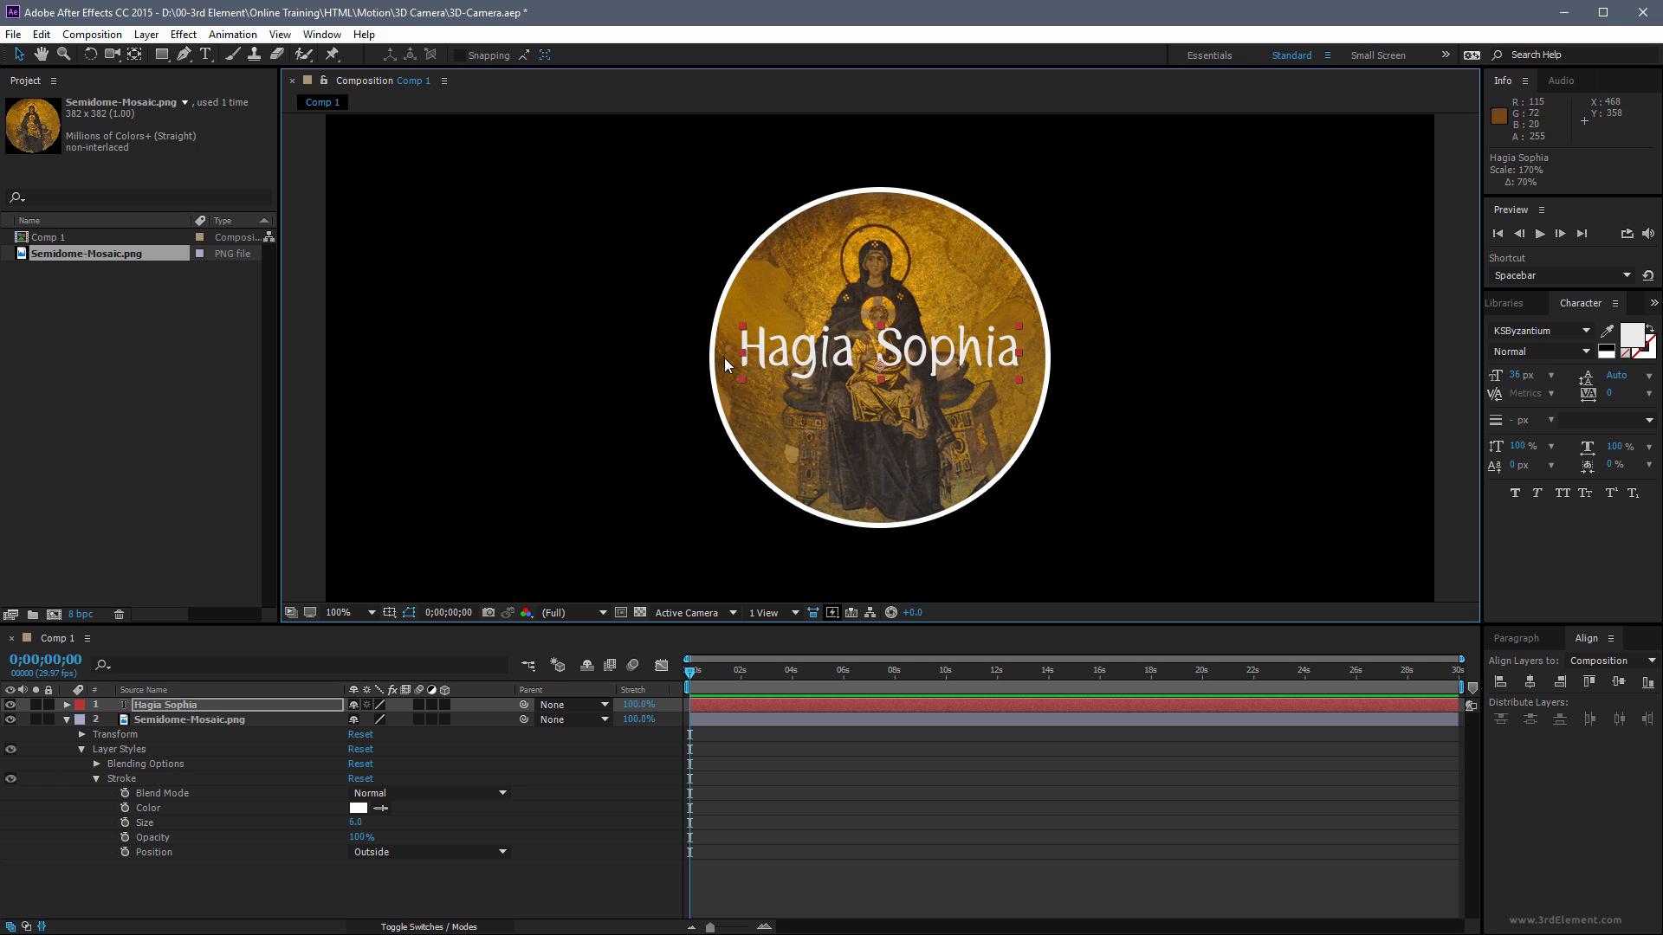
Add a Drop Shadow layer style to the Hagia Sophia text and collapse the properties of both layers
right_click(240, 707)
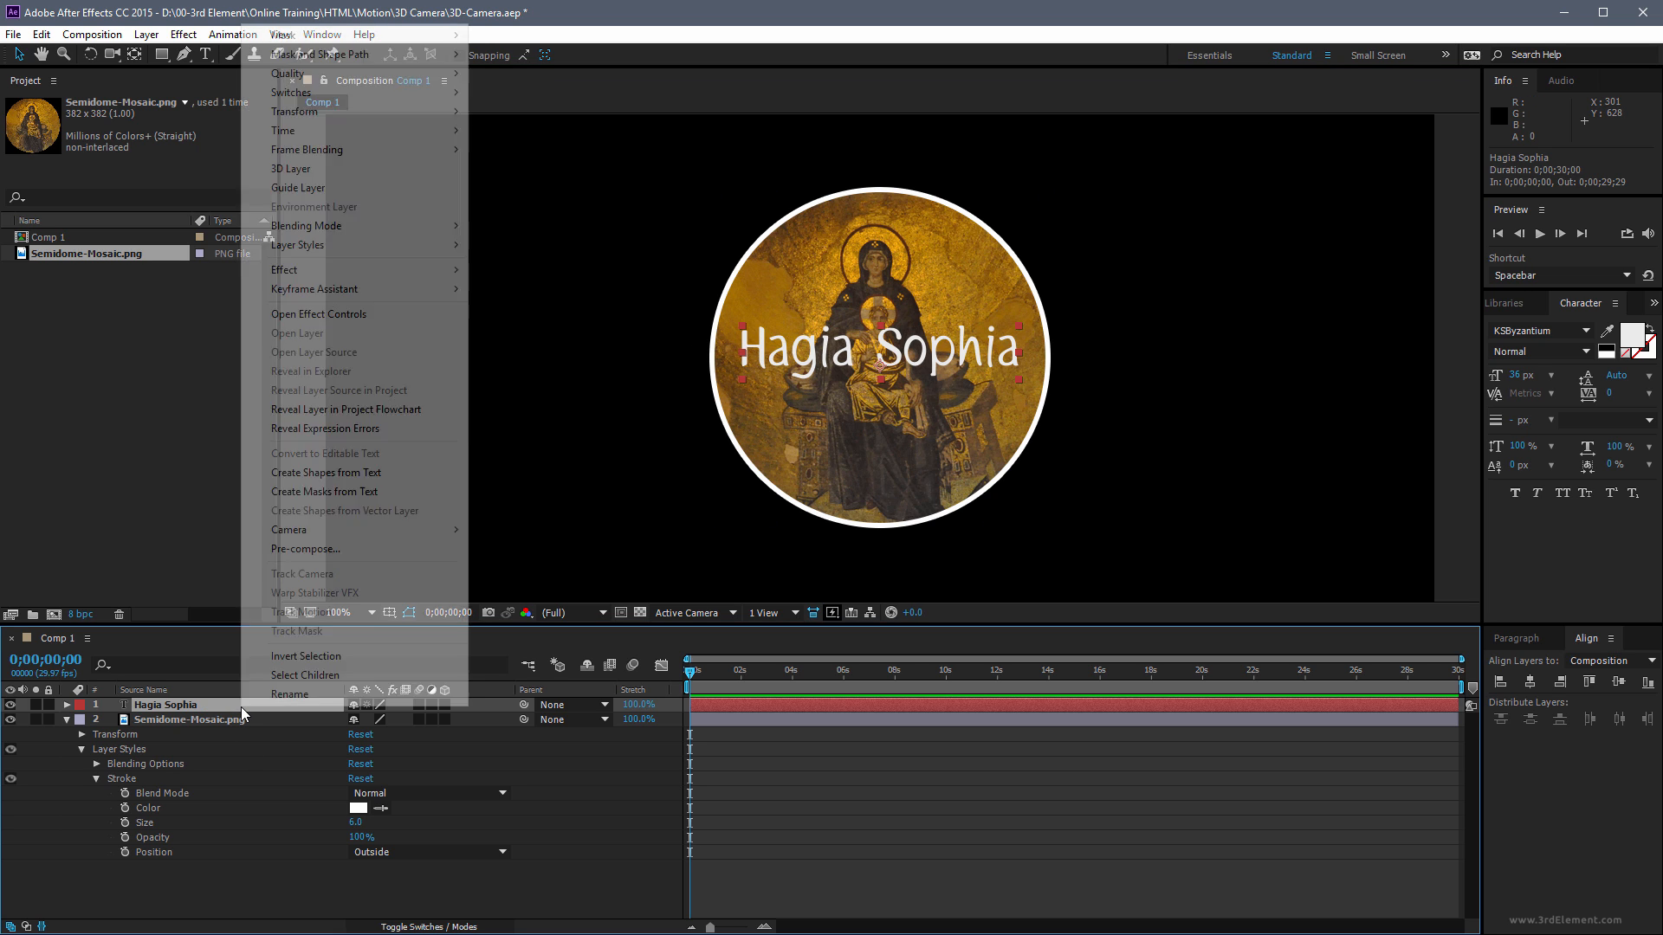
mouse_move(412, 244)
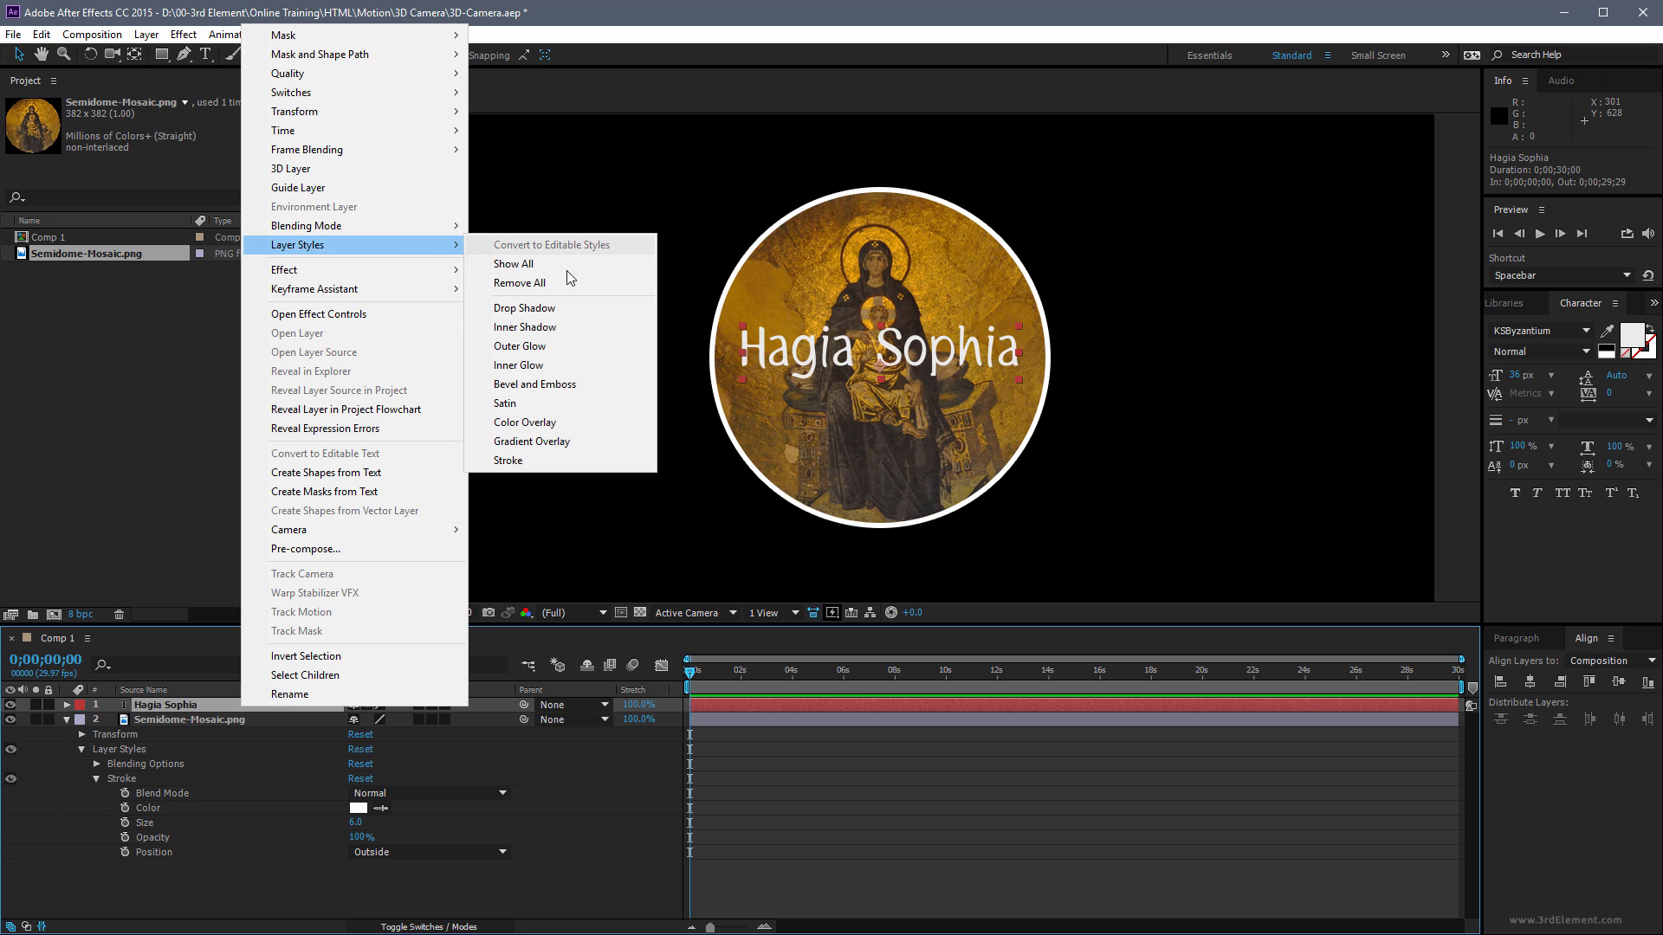
click(593, 310)
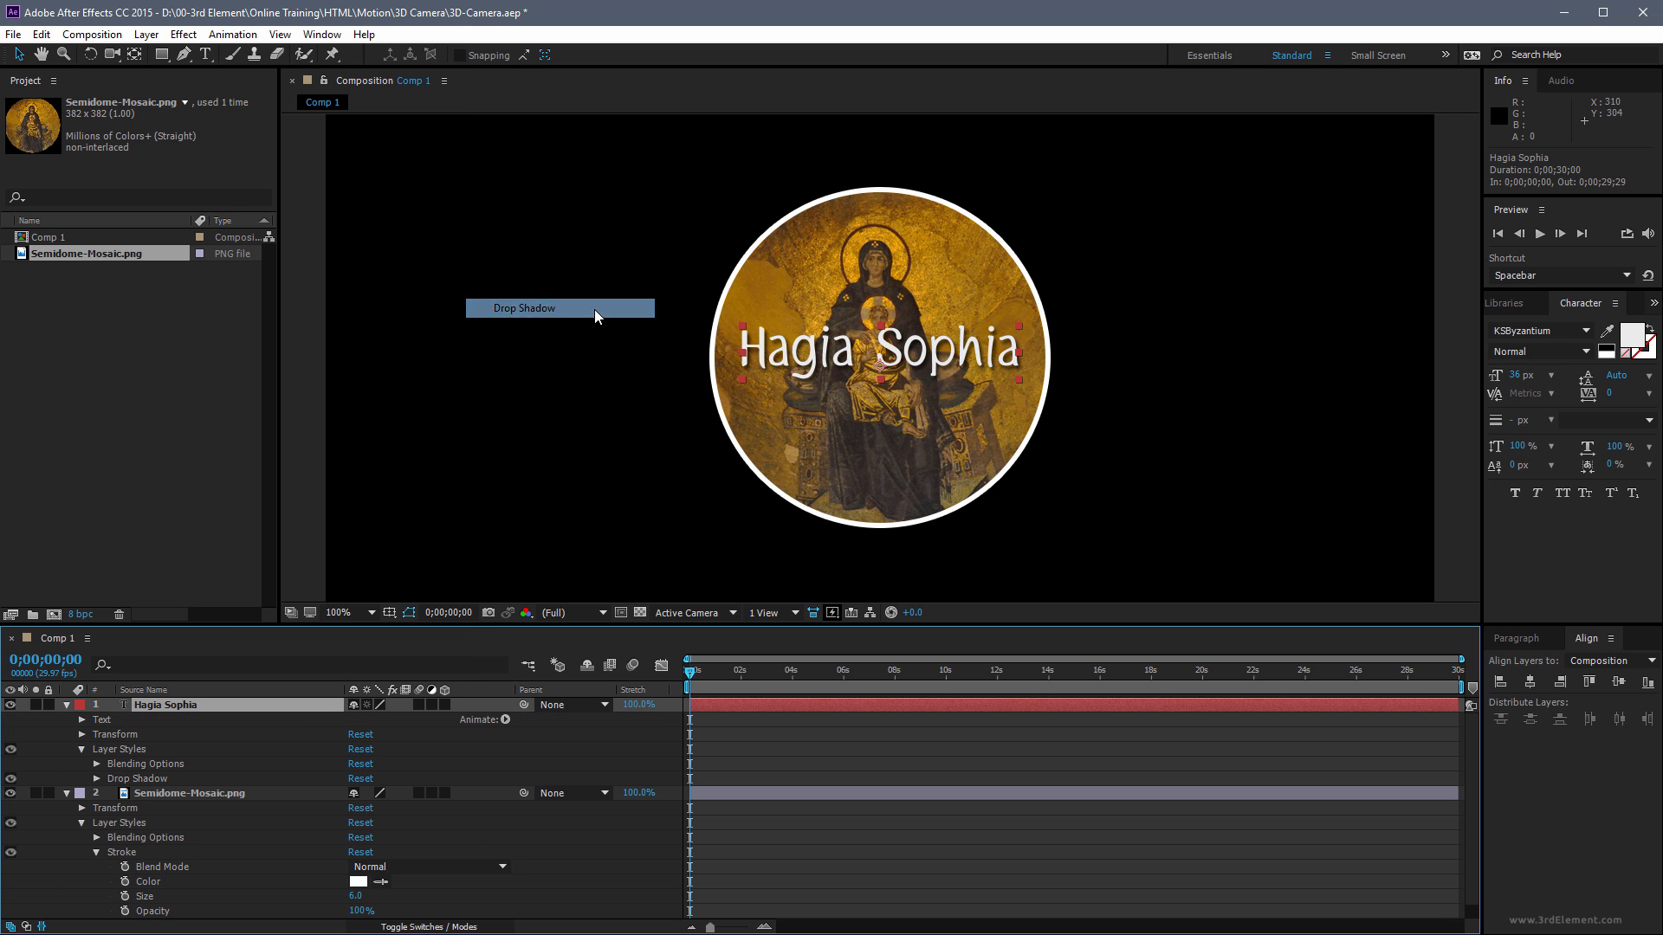
click(67, 792)
click(67, 705)
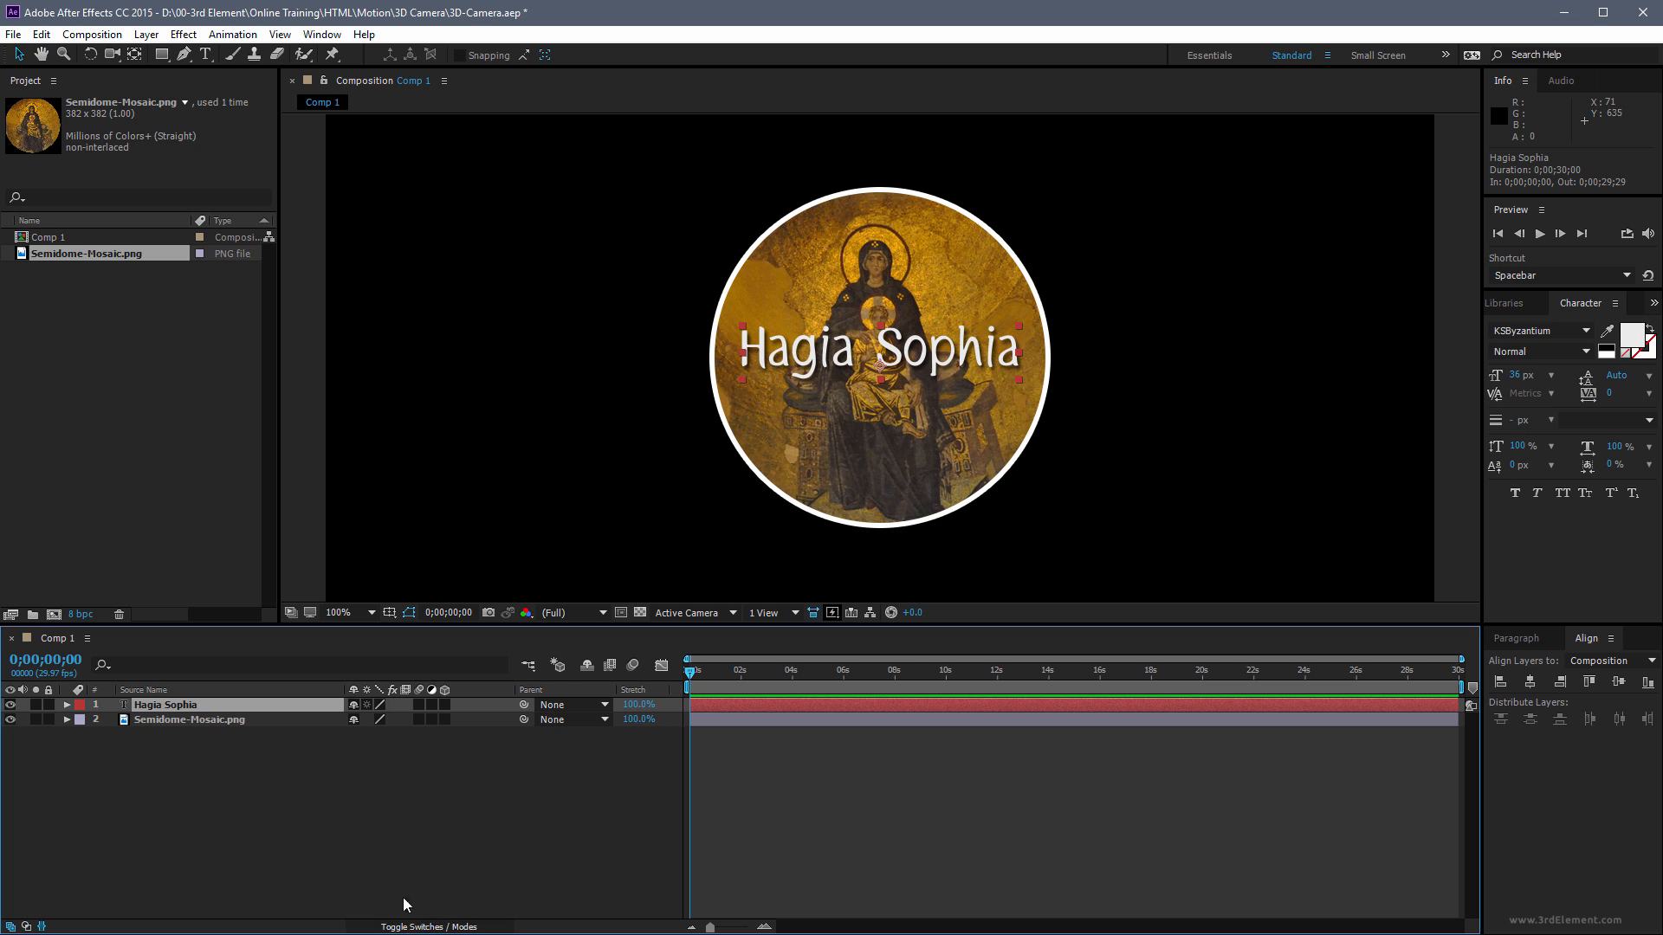
Make both the Hagia Sophia text layer and the mosaic layer 3D layers
click(426, 927)
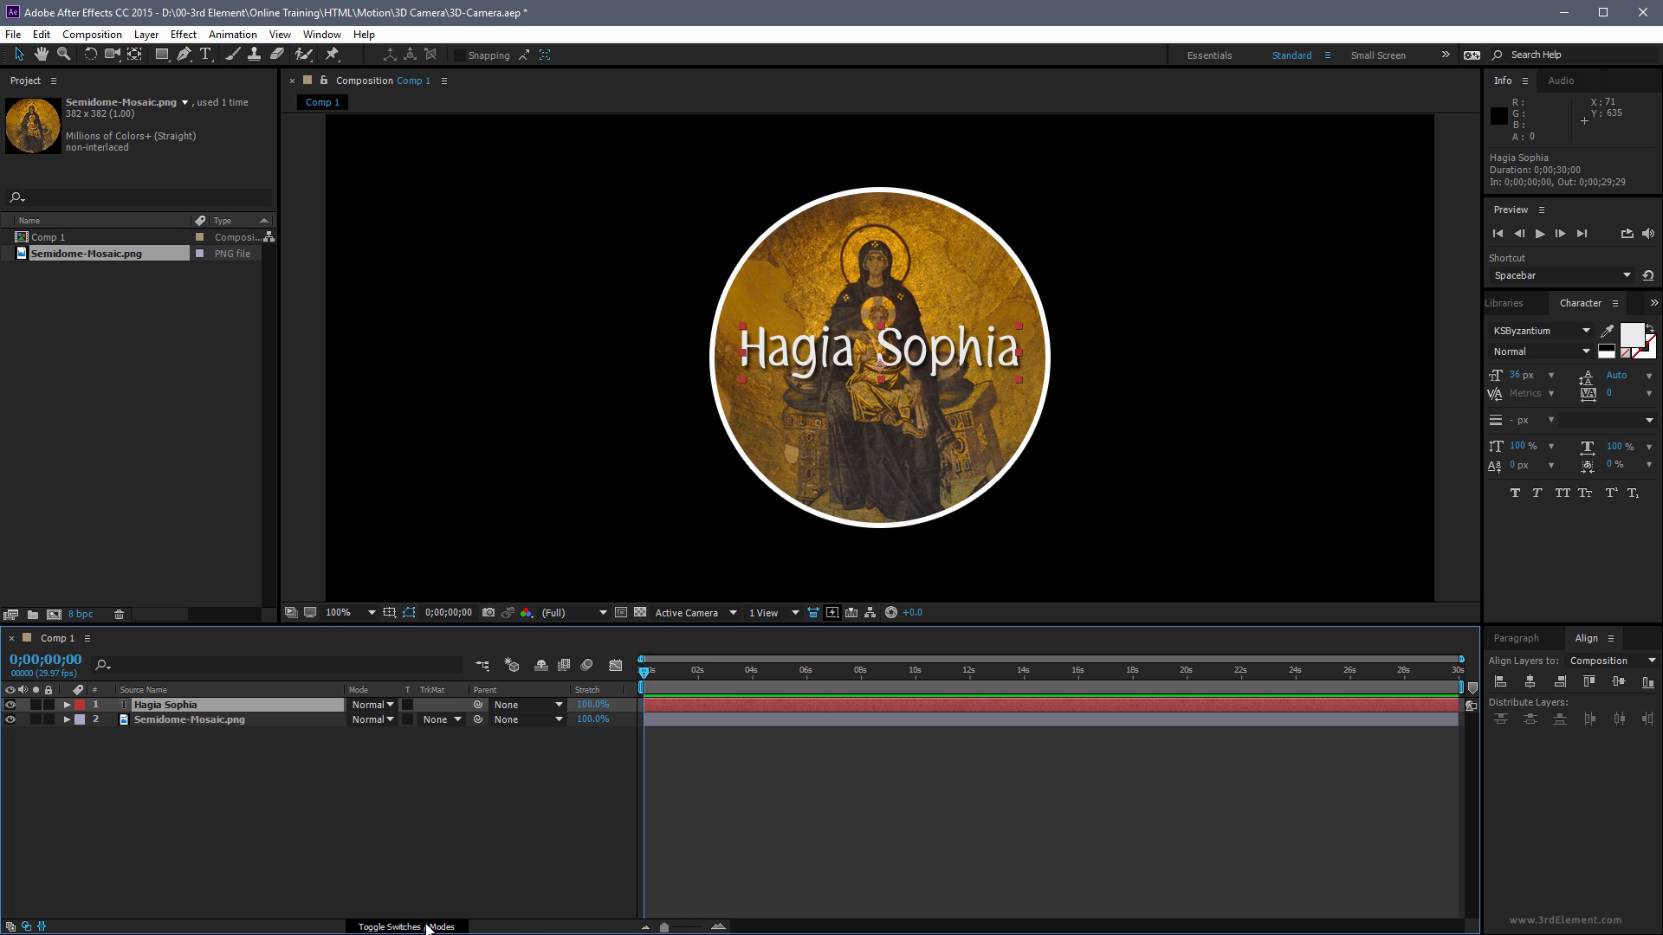
click(426, 928)
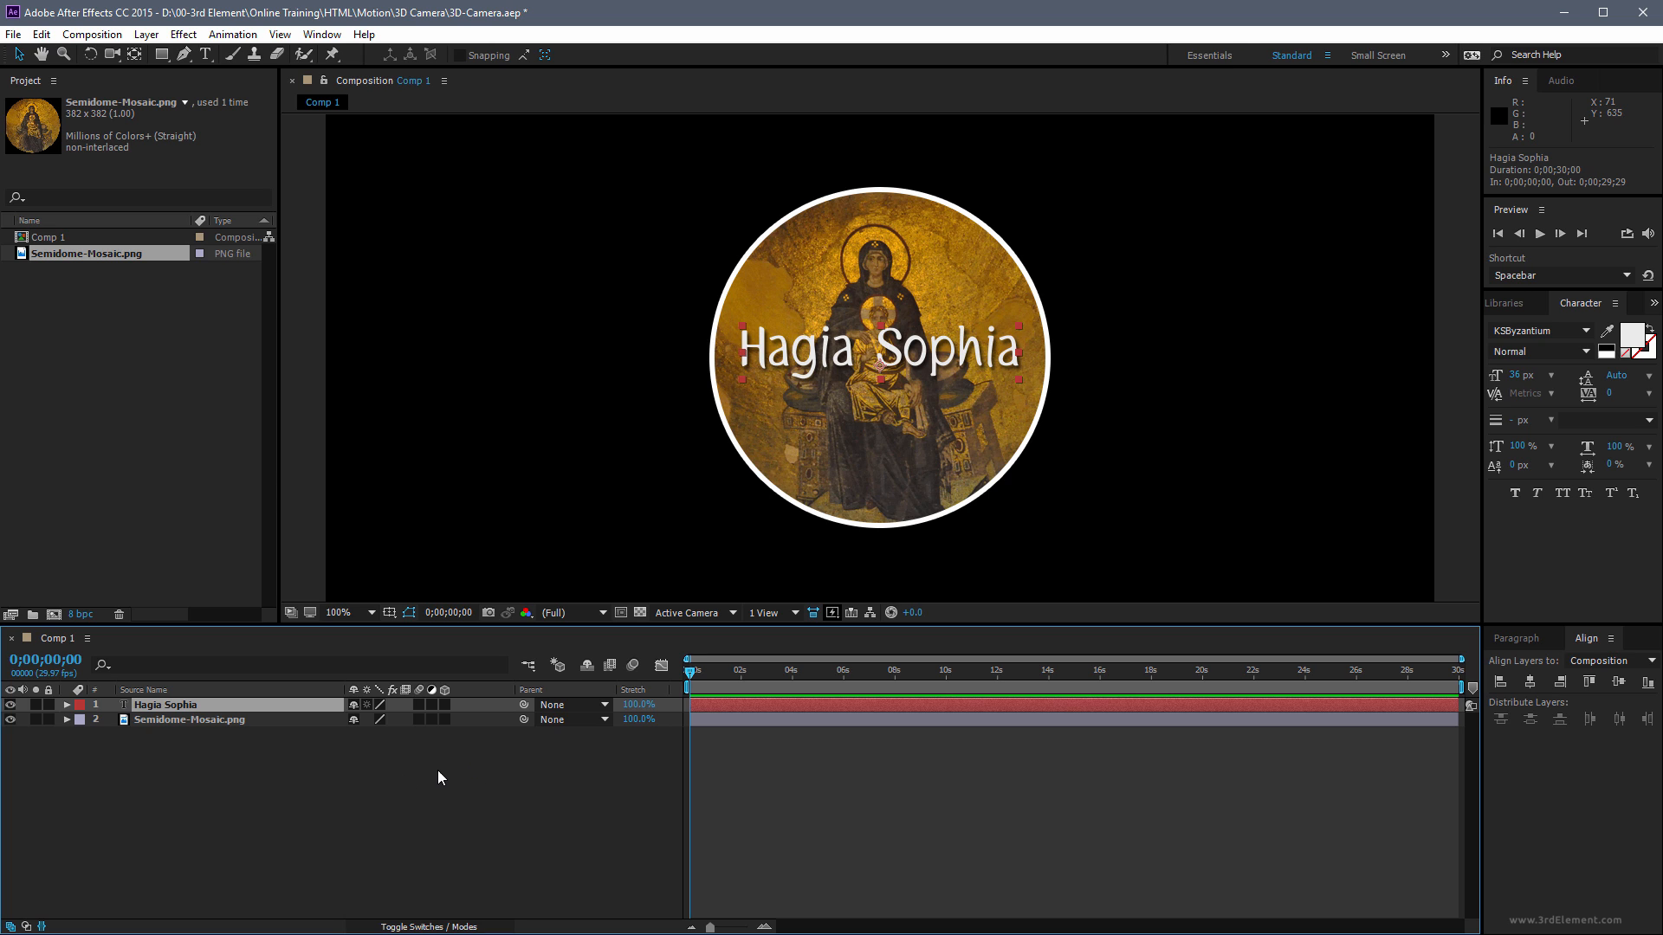
click(445, 704)
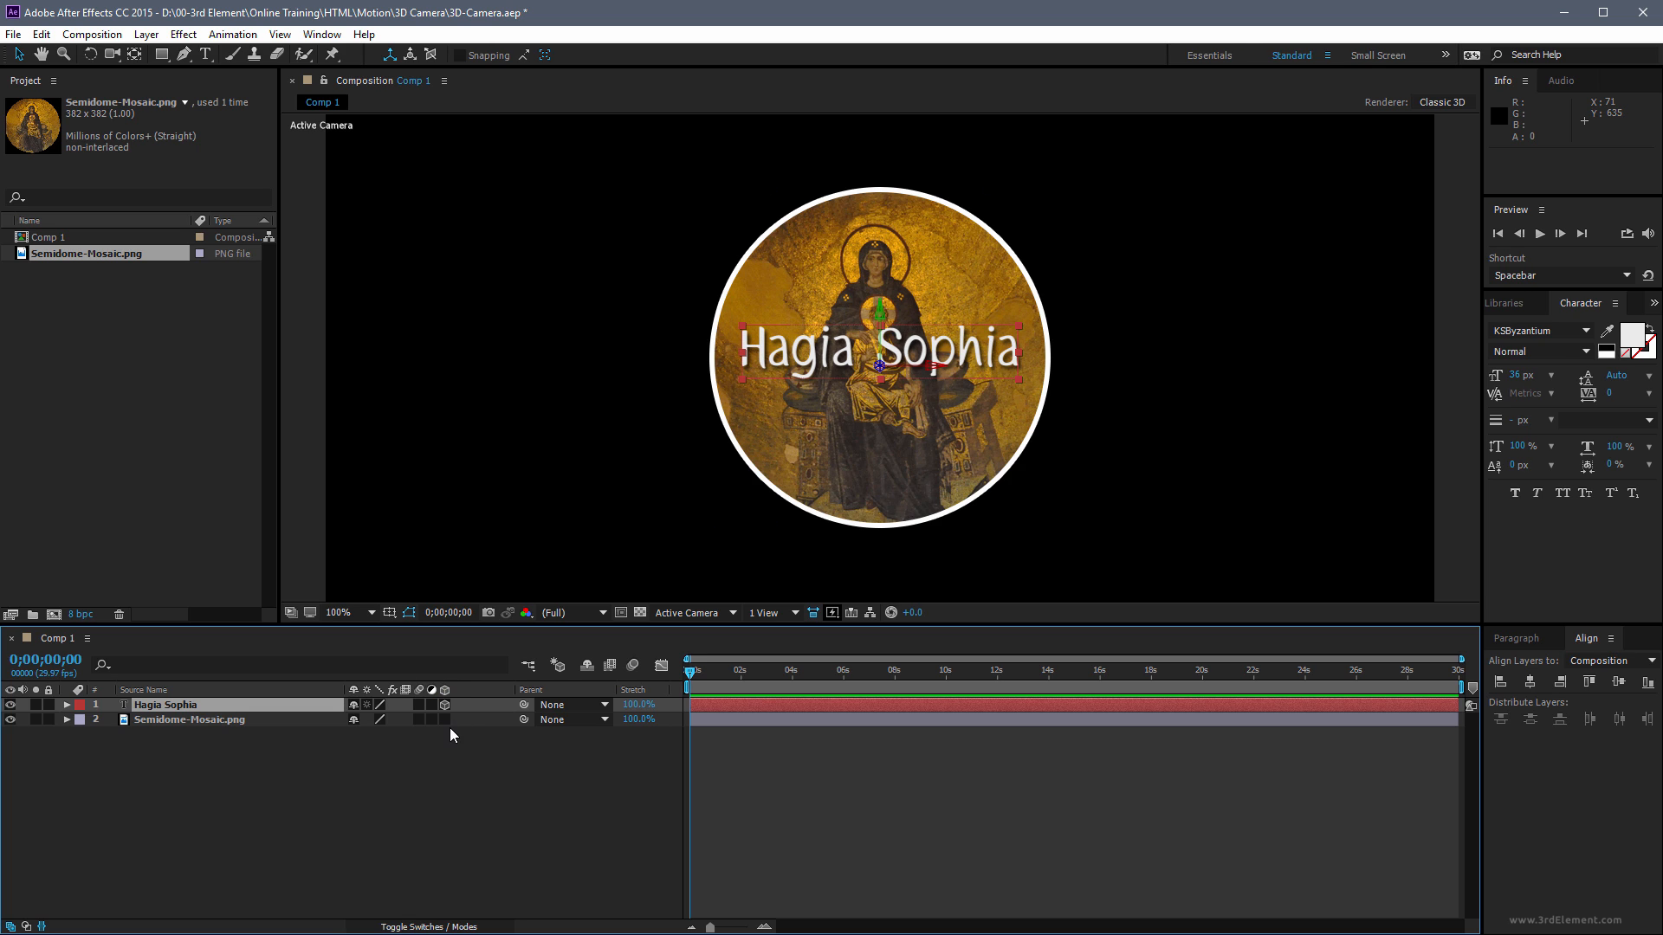
click(444, 720)
In the Top view, move the mosaic layer about 55 px back along Z behind the text, and return to the Active Camera view
click(706, 615)
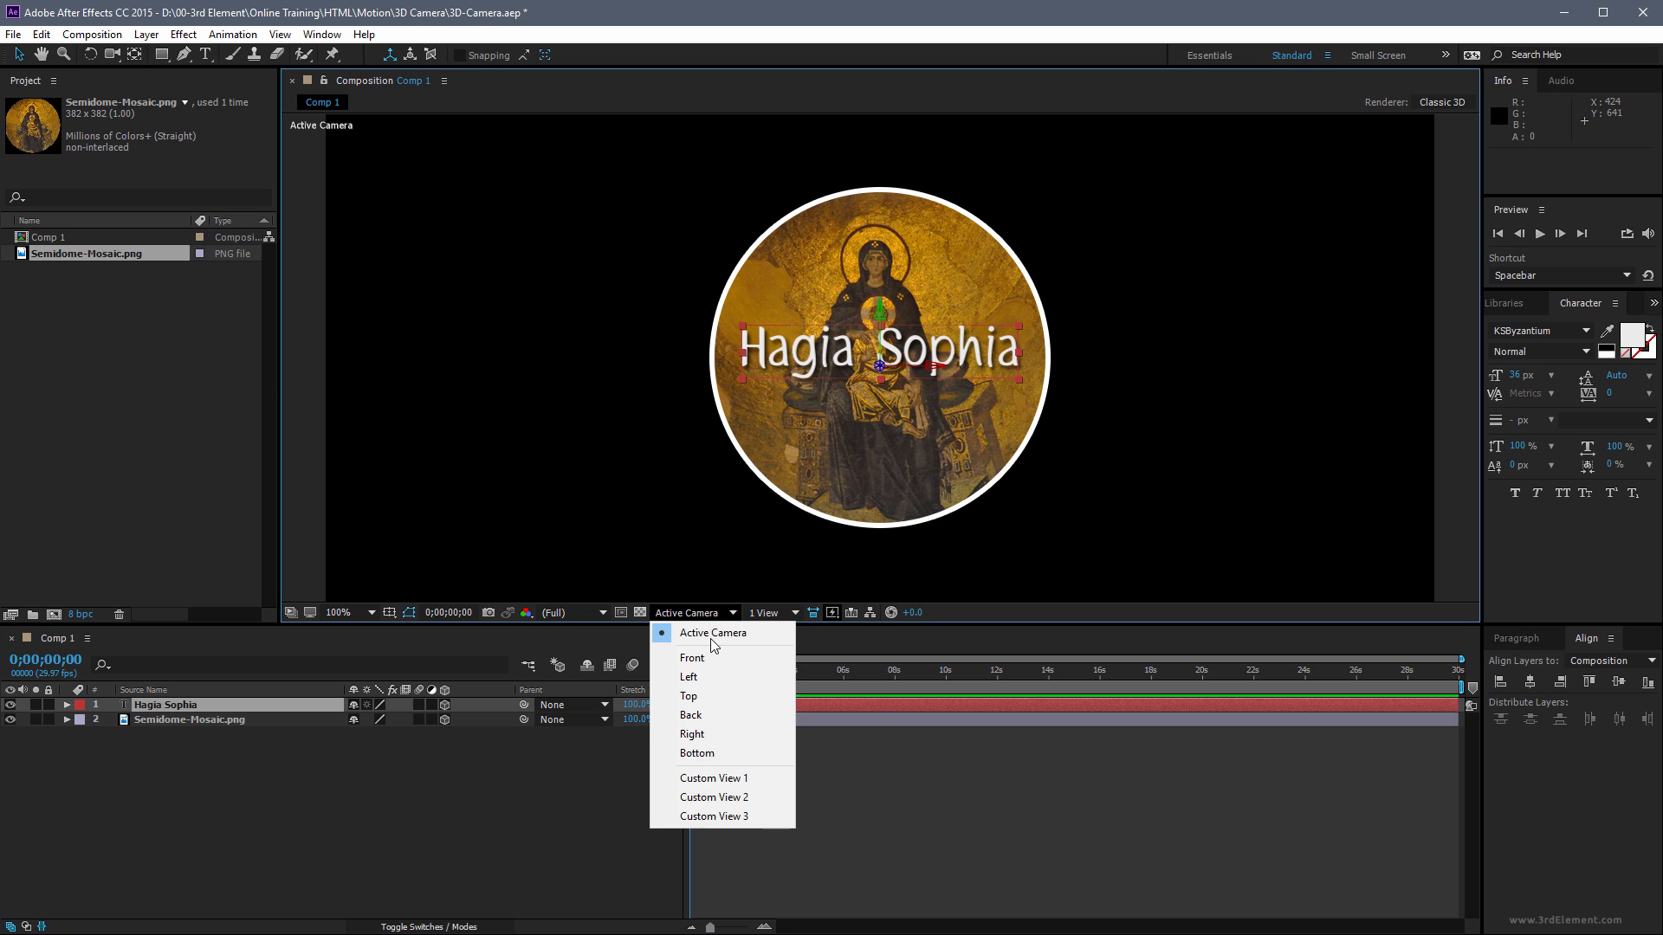
click(749, 698)
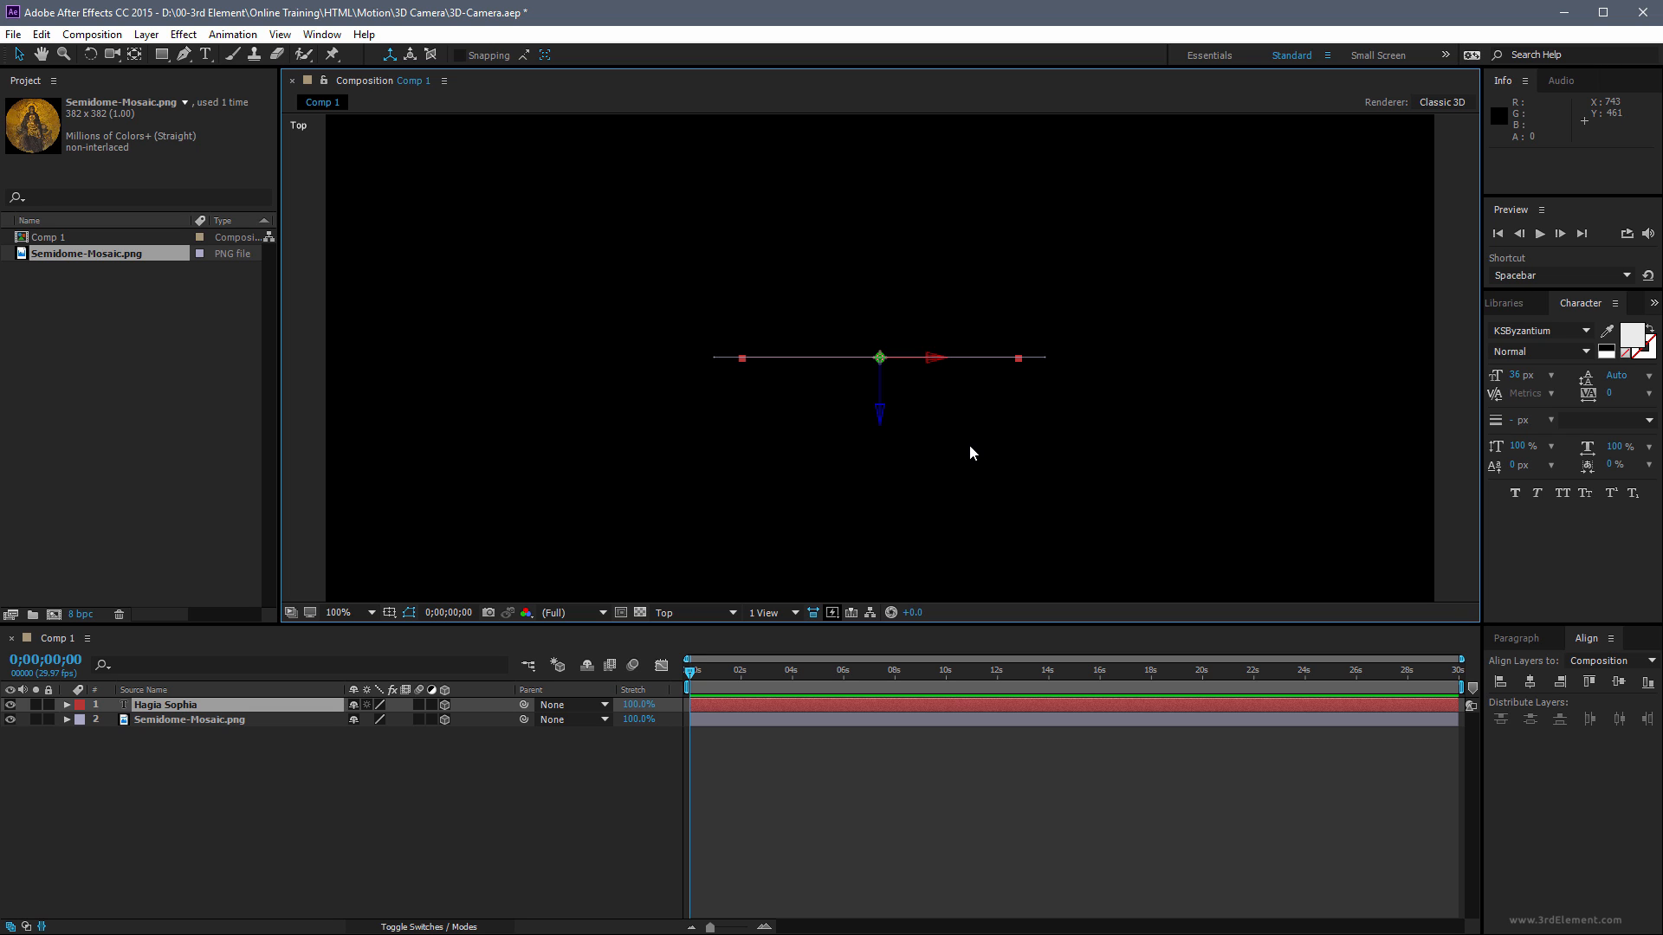
click(204, 722)
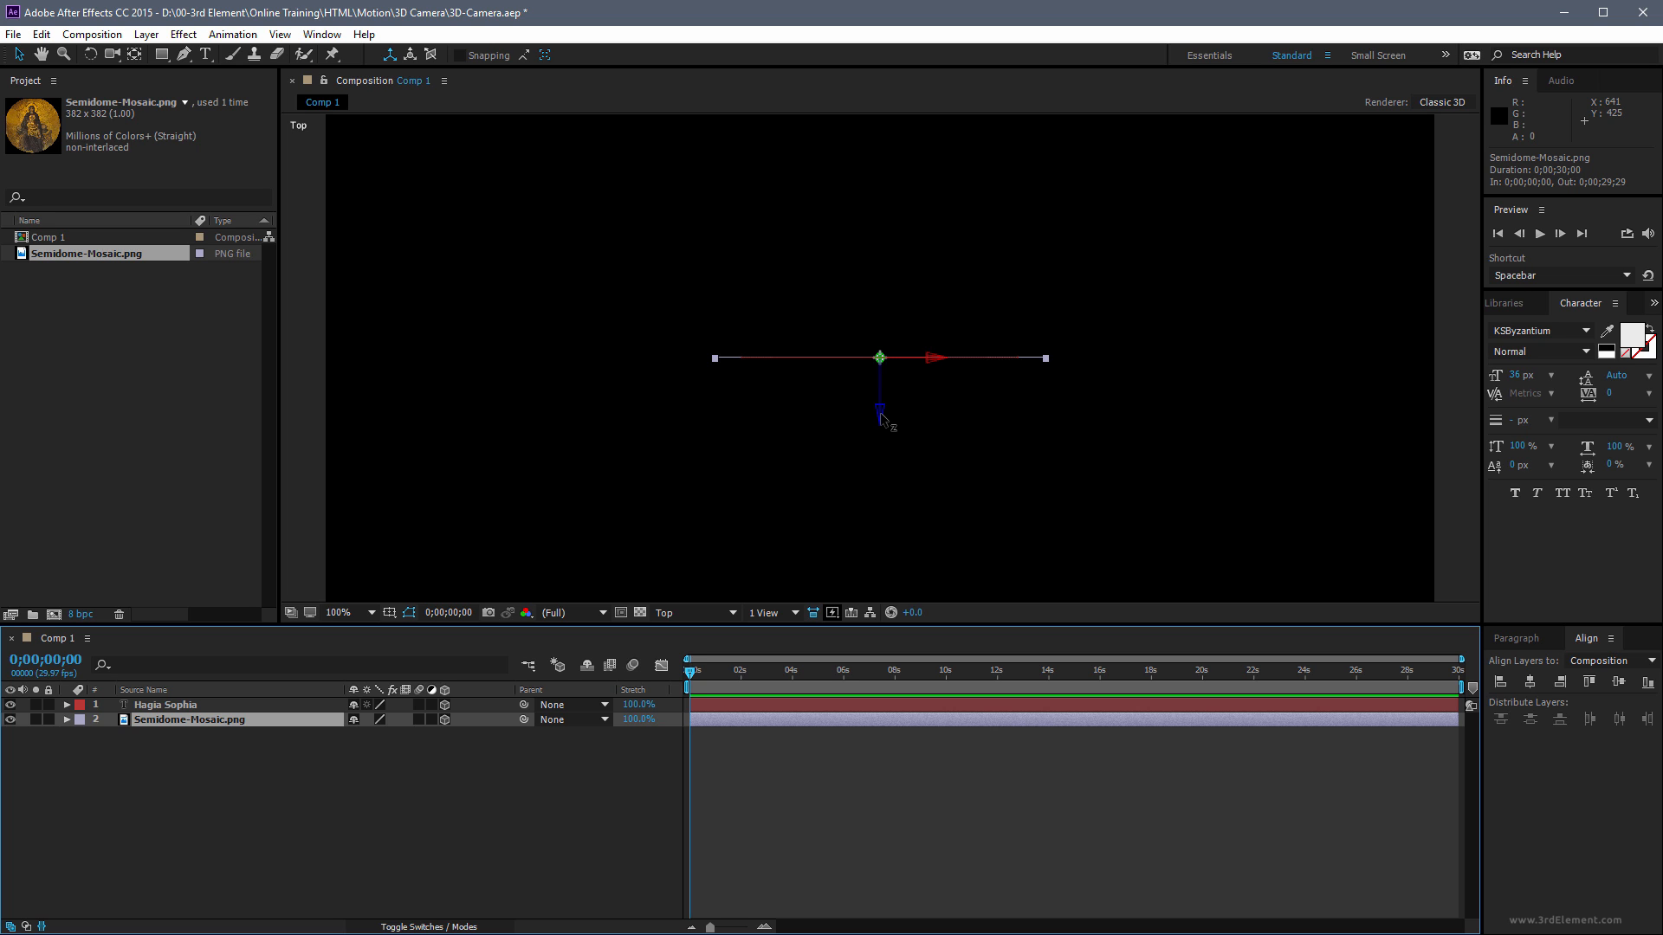
drag(880, 416, 880, 367)
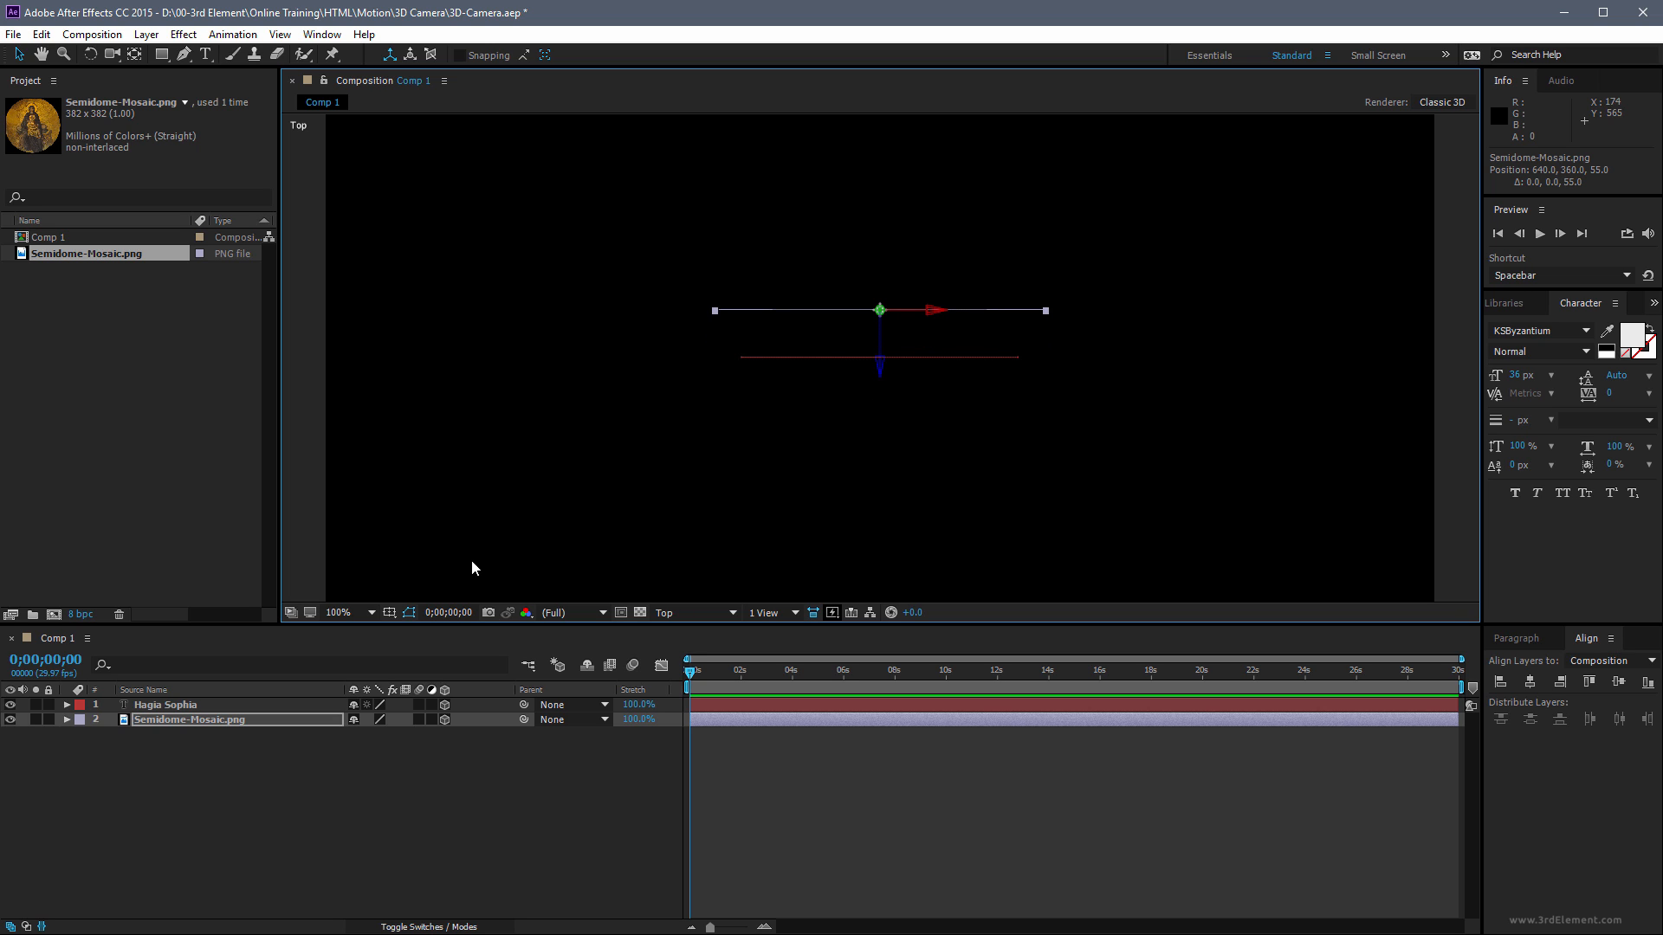
click(733, 613)
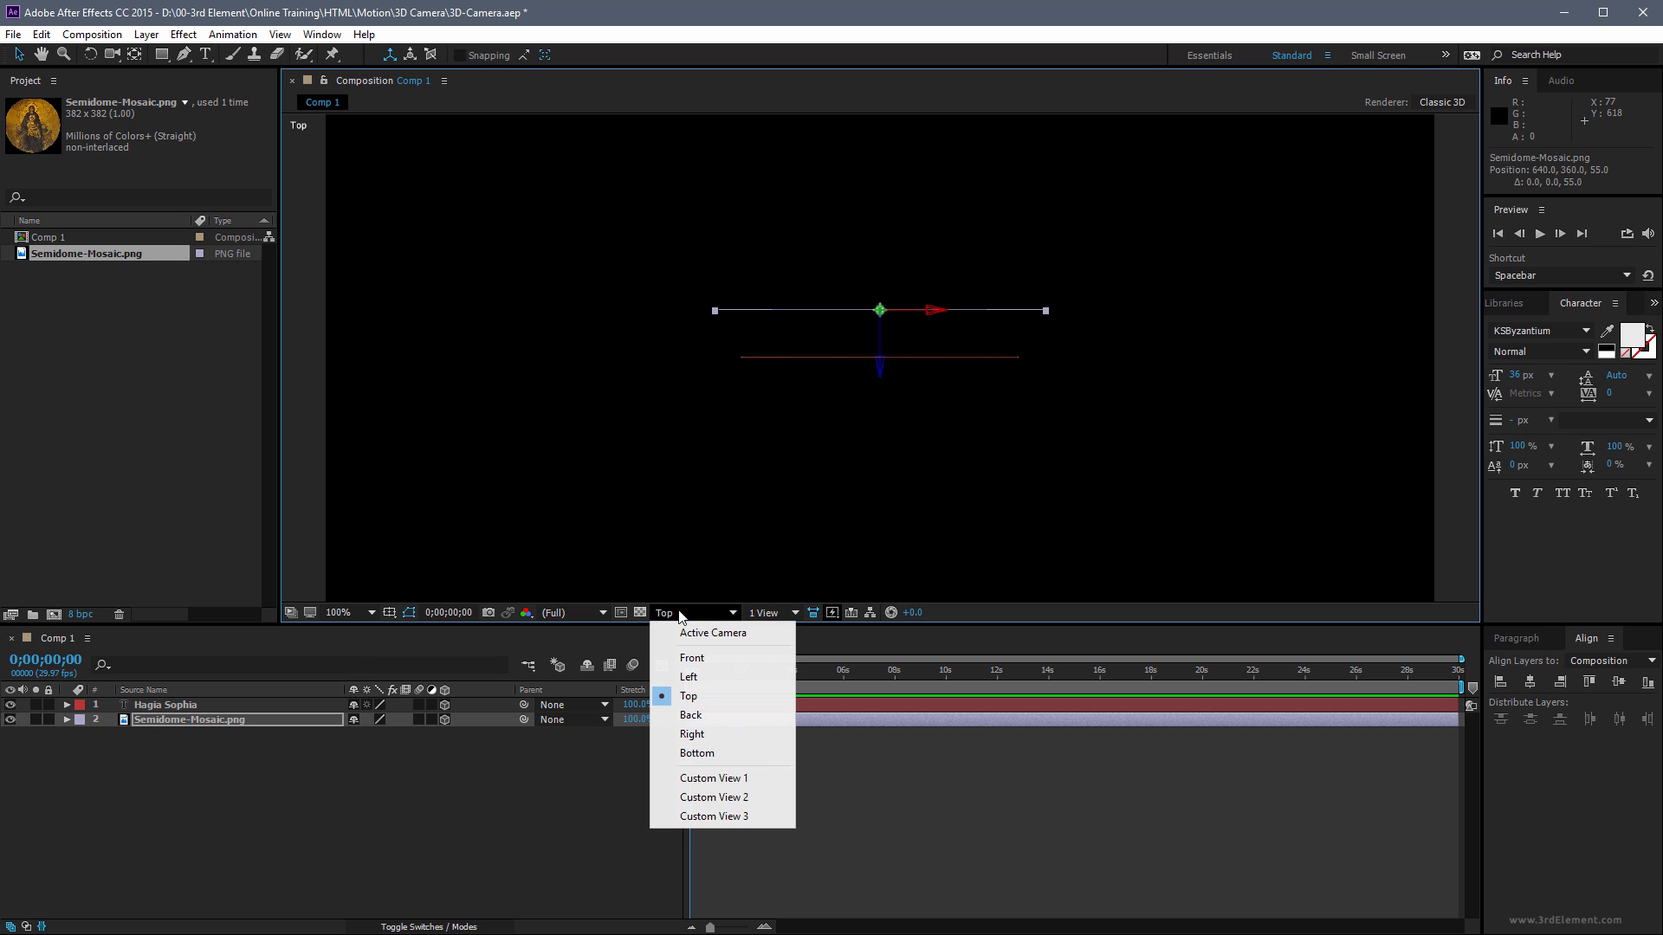
click(694, 633)
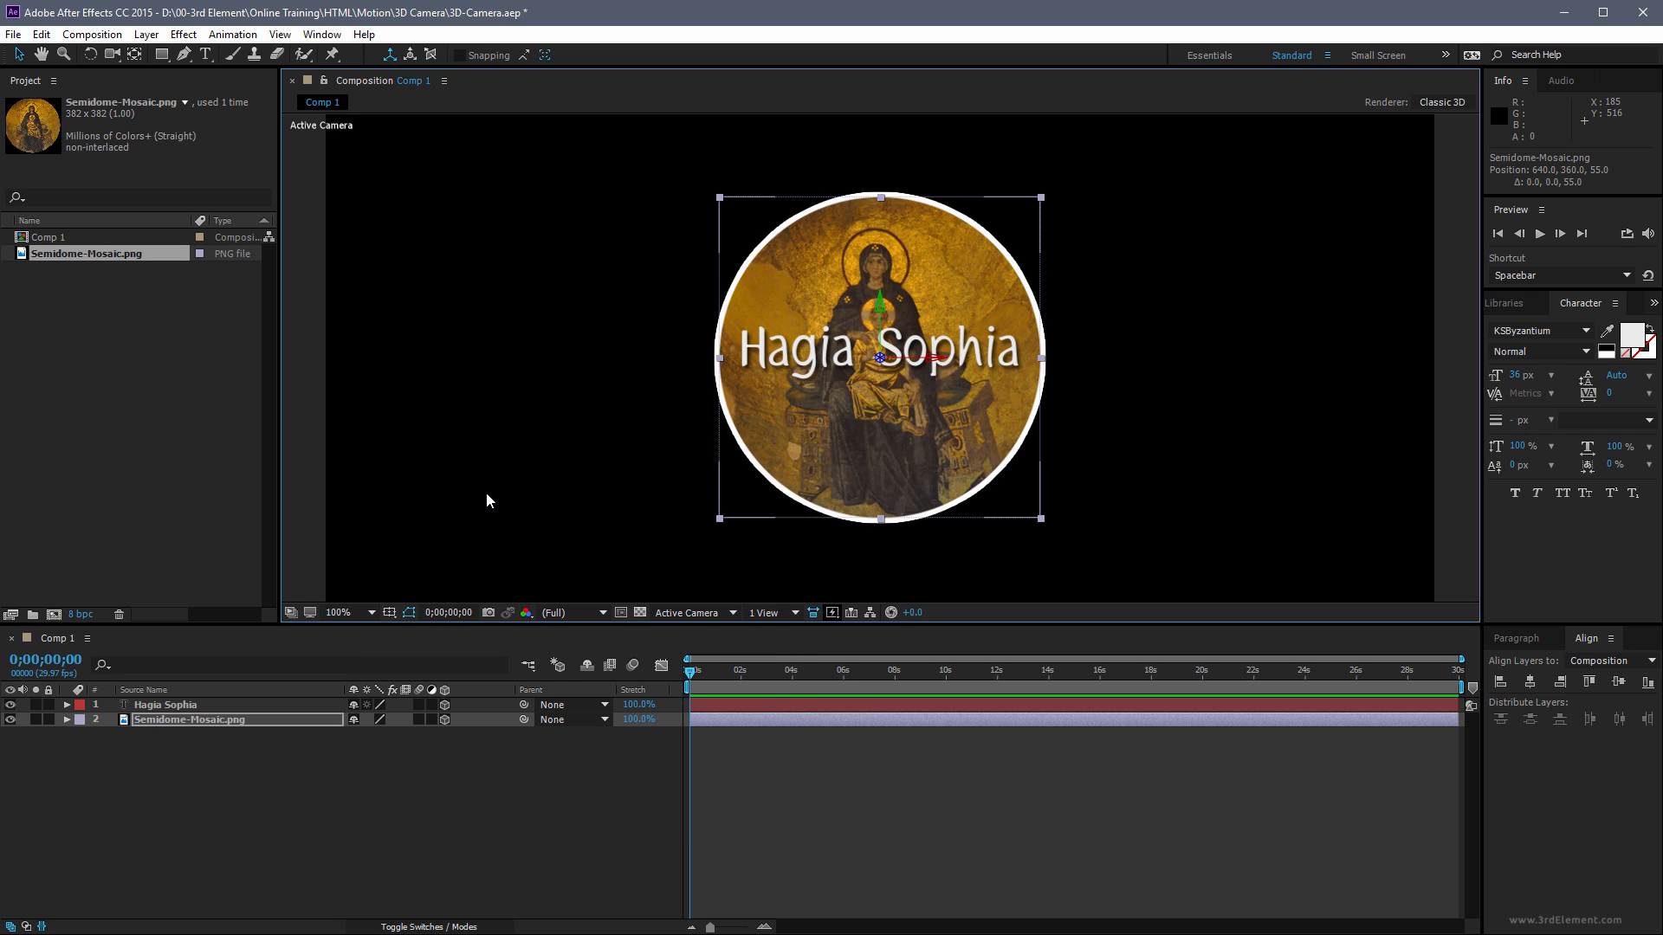
click(486, 493)
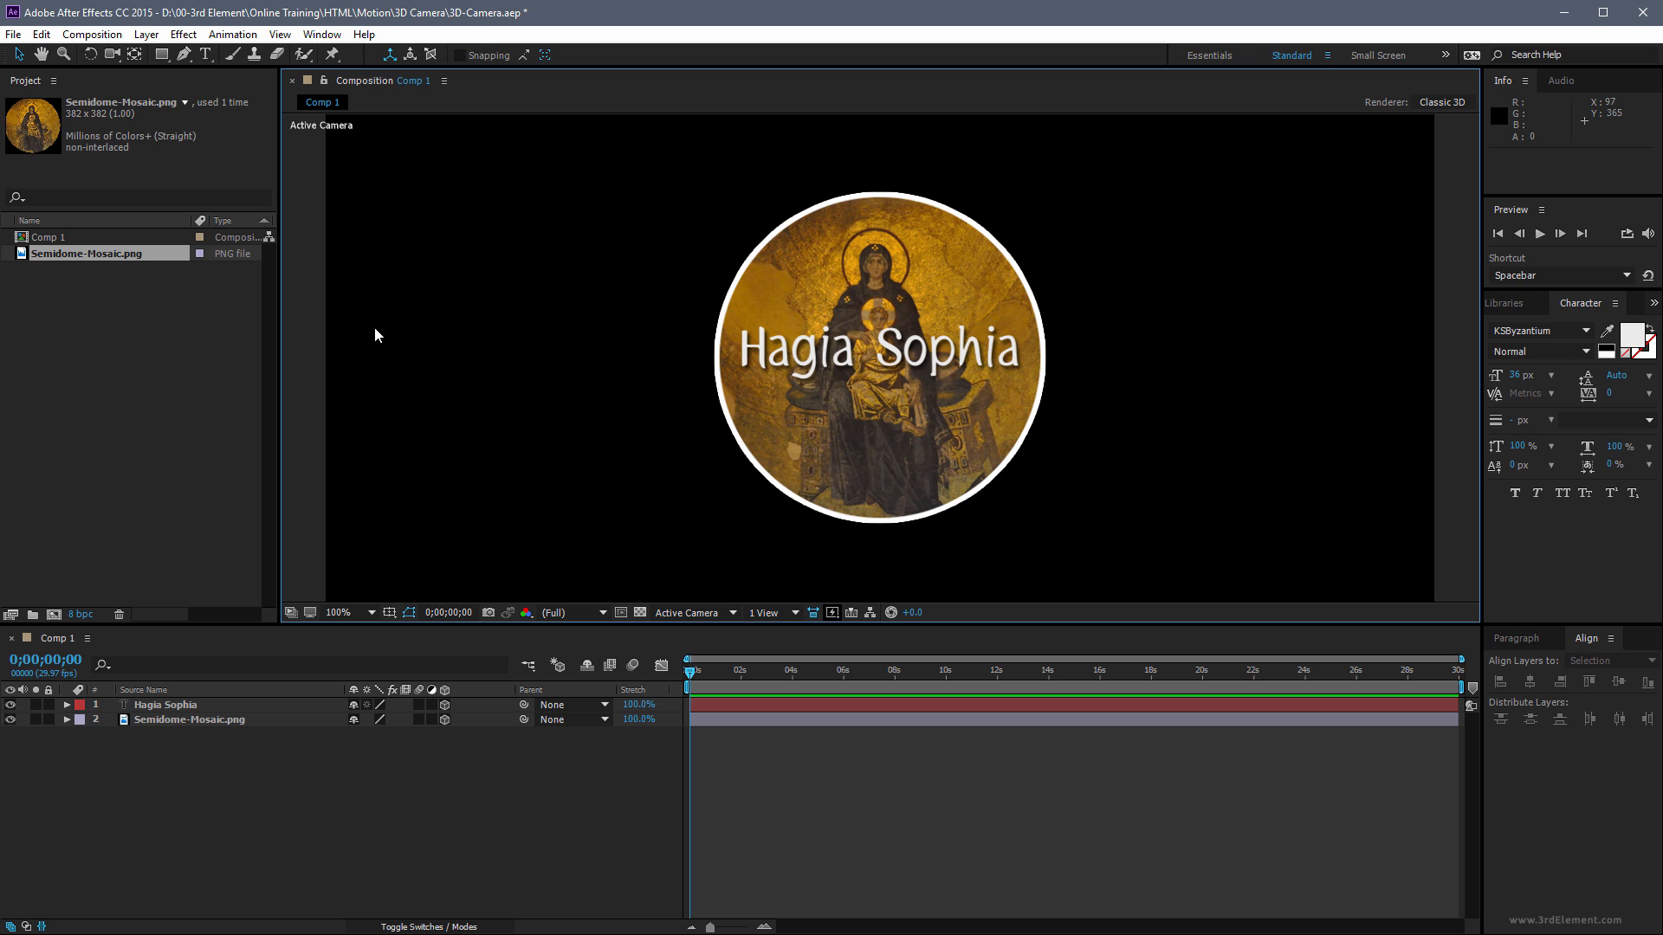
Add a Two-Node Camera named Camera 1 with the 35mm preset and save the project
click(146, 35)
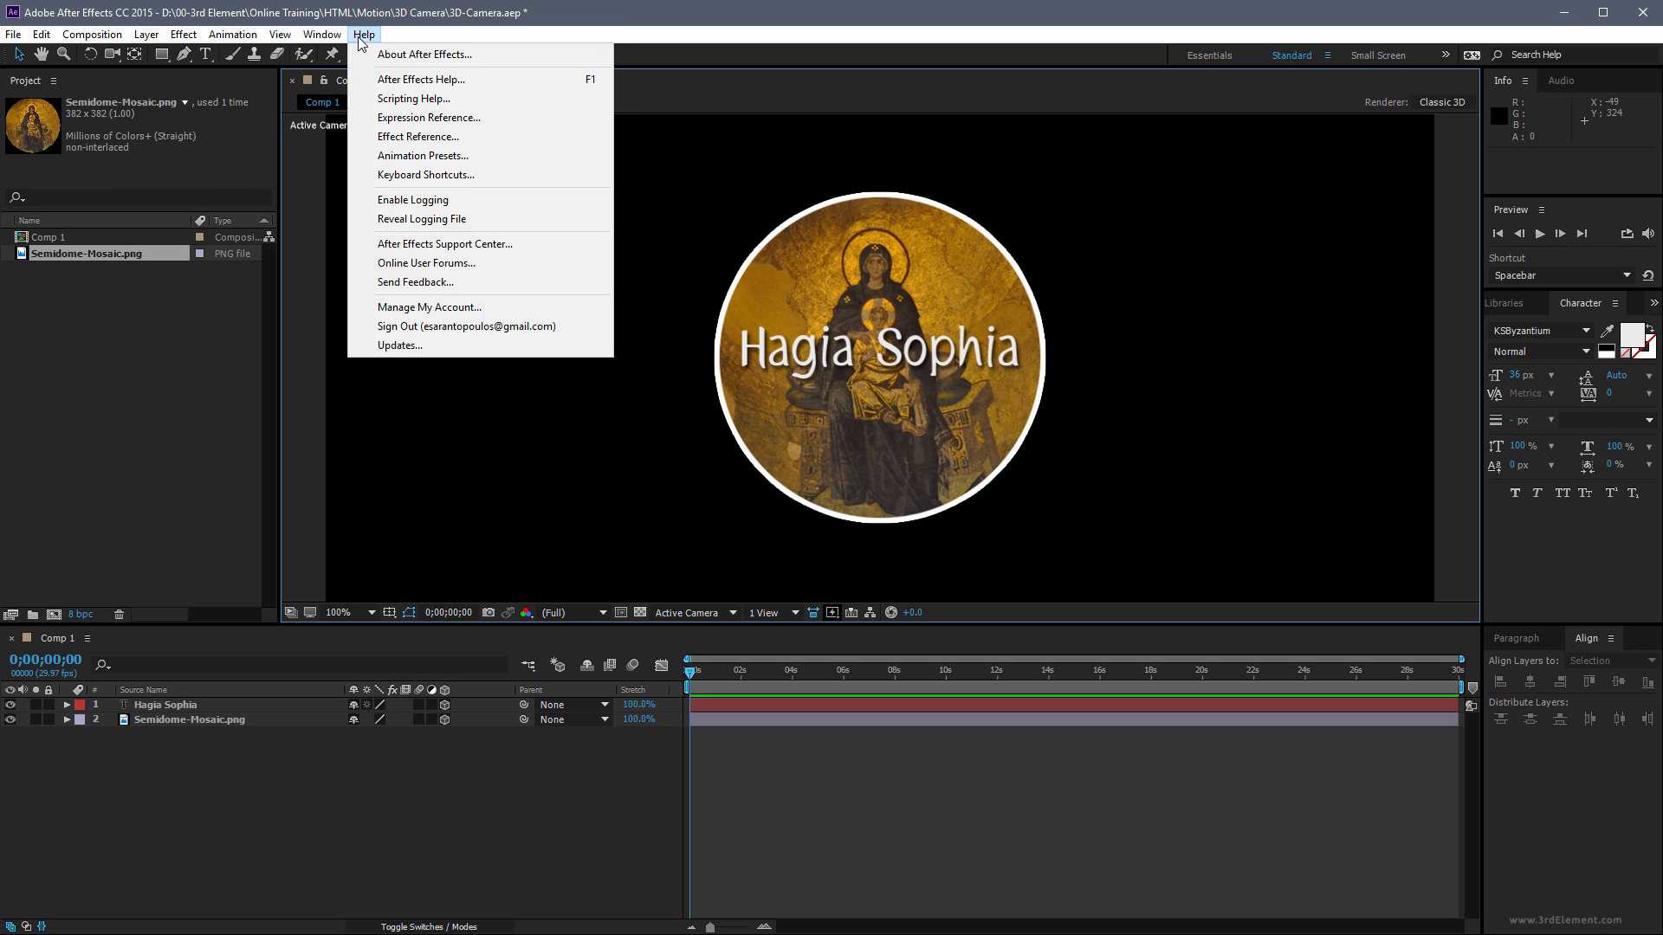
mouse_move(322, 35)
mouse_move(148, 36)
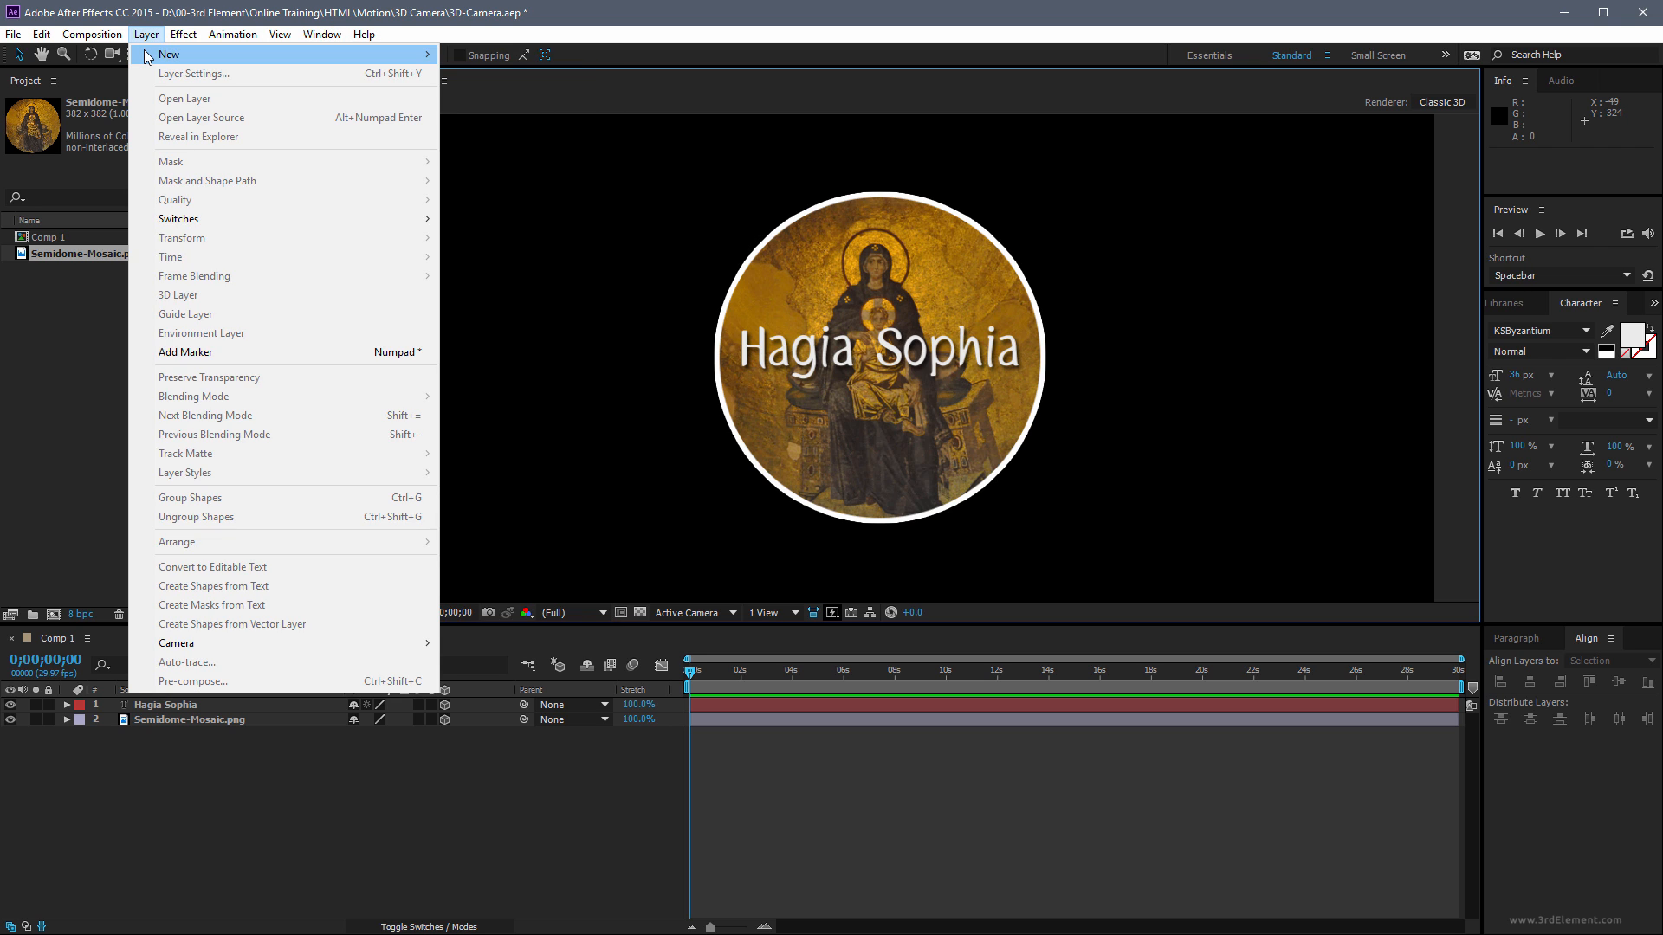
mouse_move(236, 52)
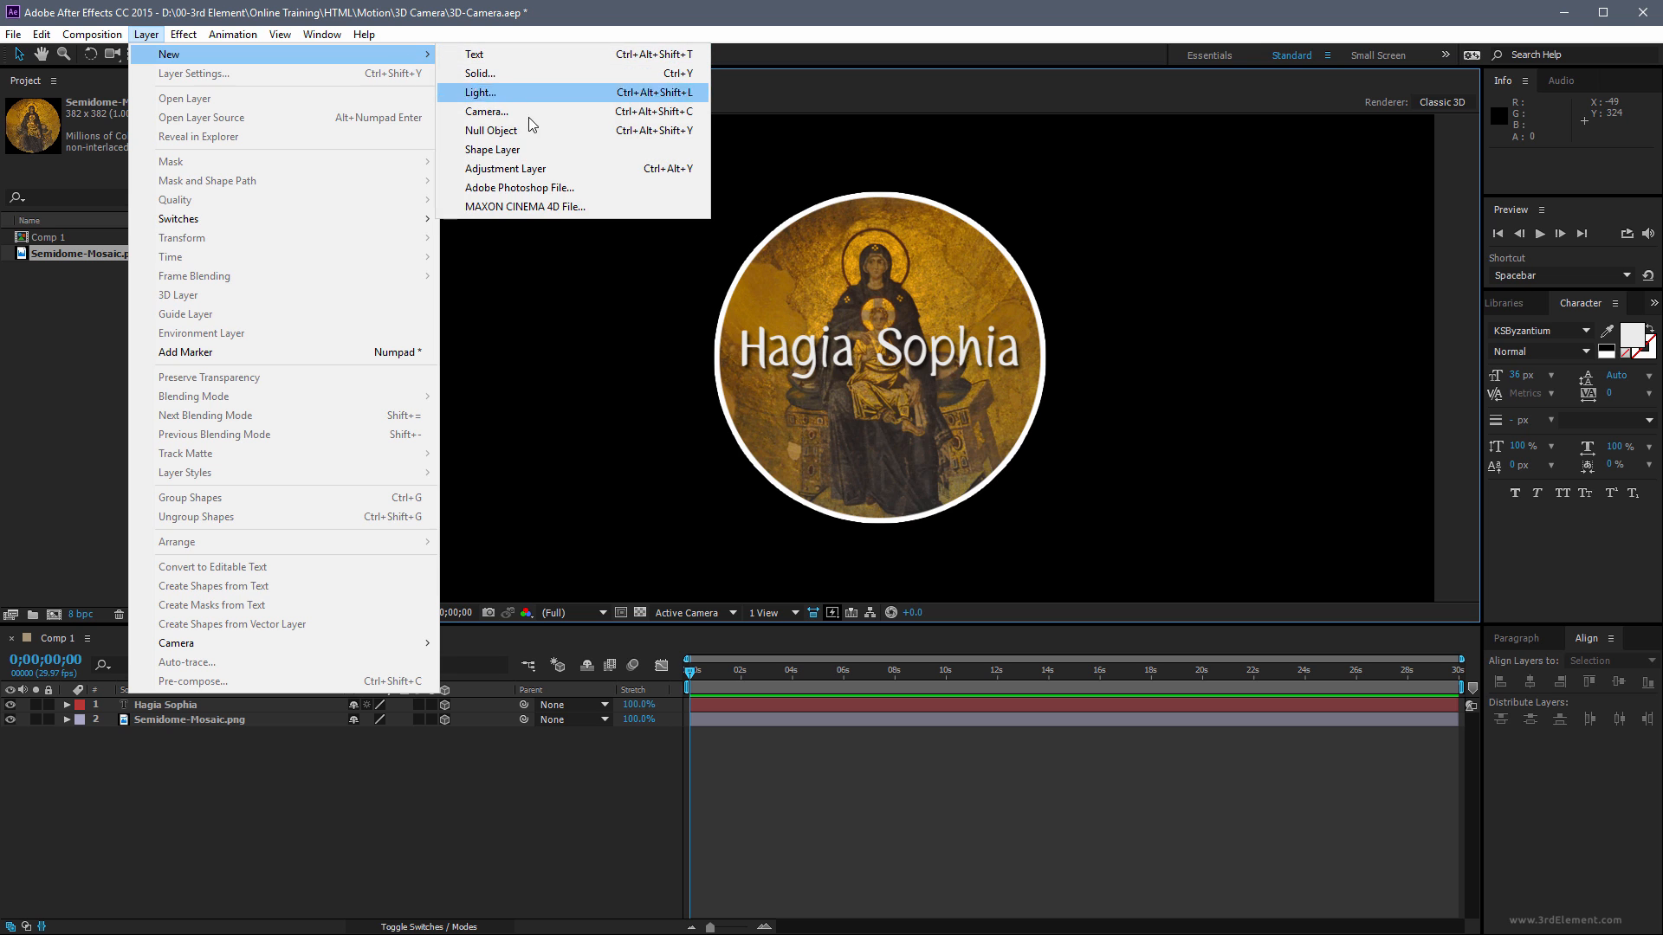
click(561, 113)
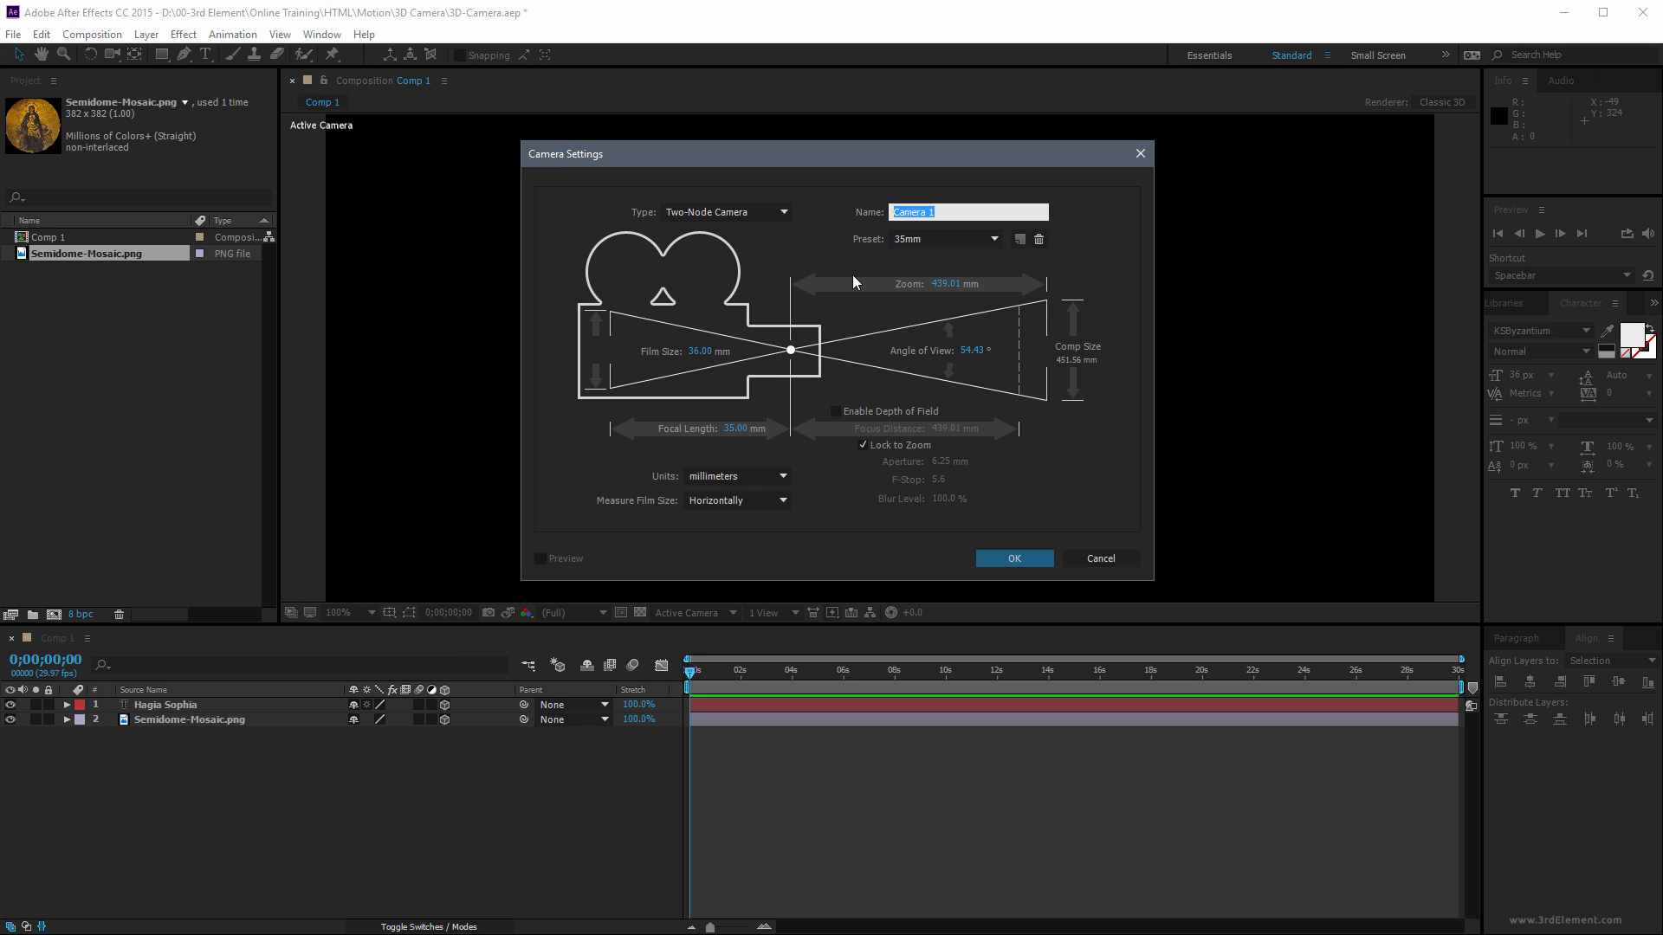
drag(745, 153, 731, 148)
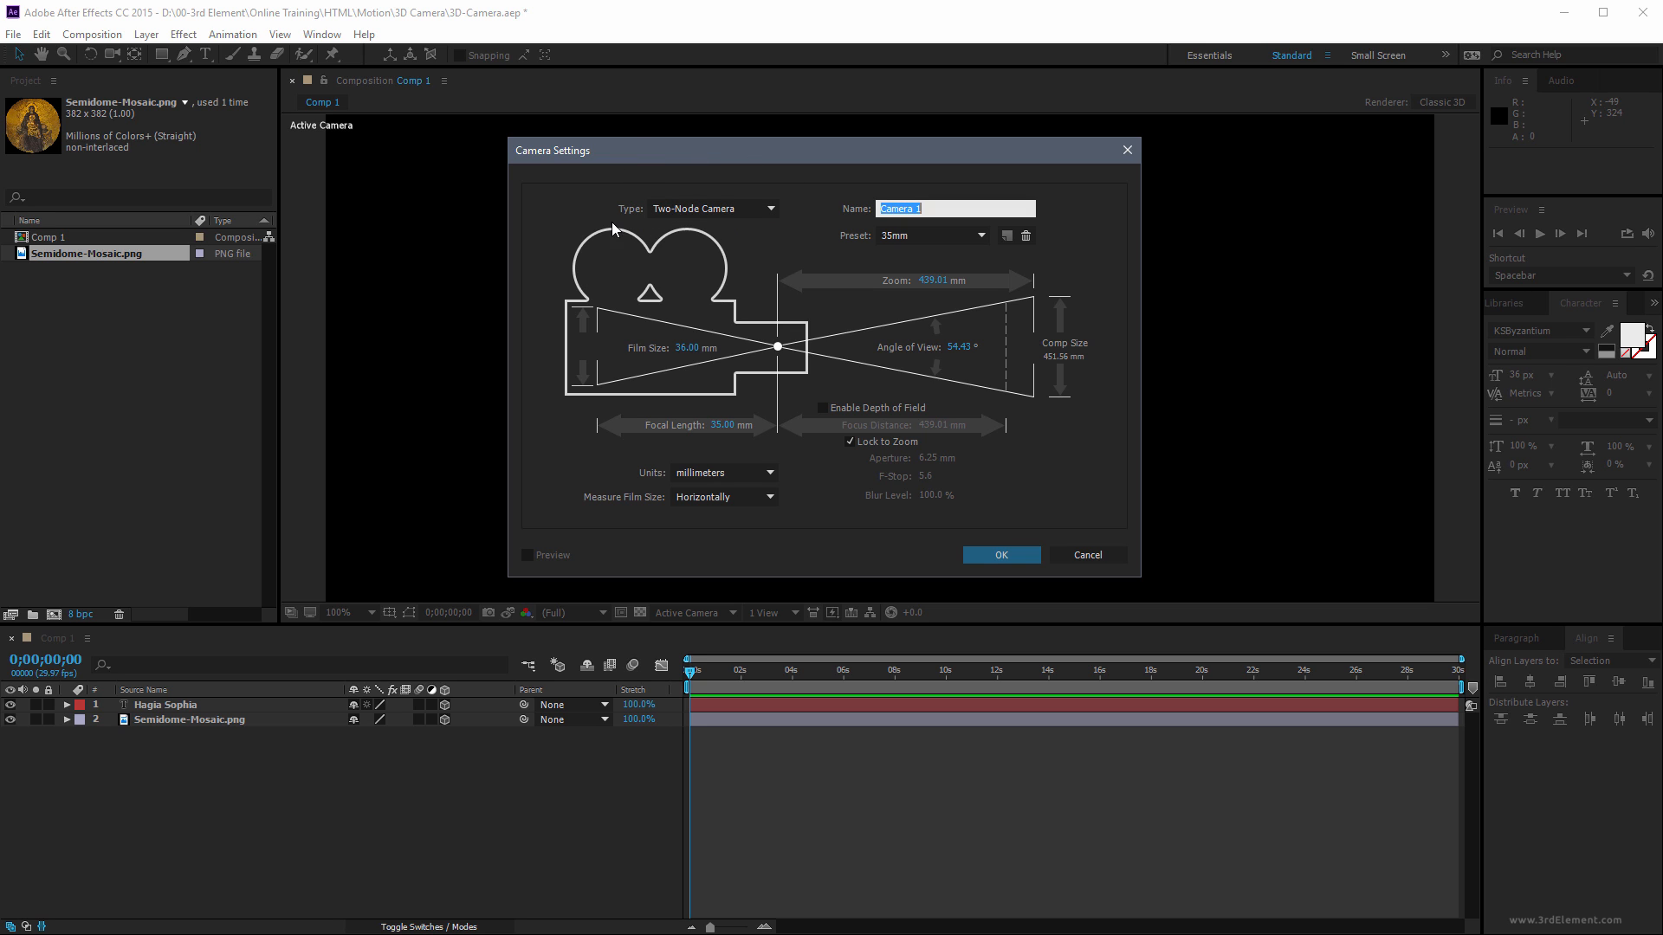
click(770, 208)
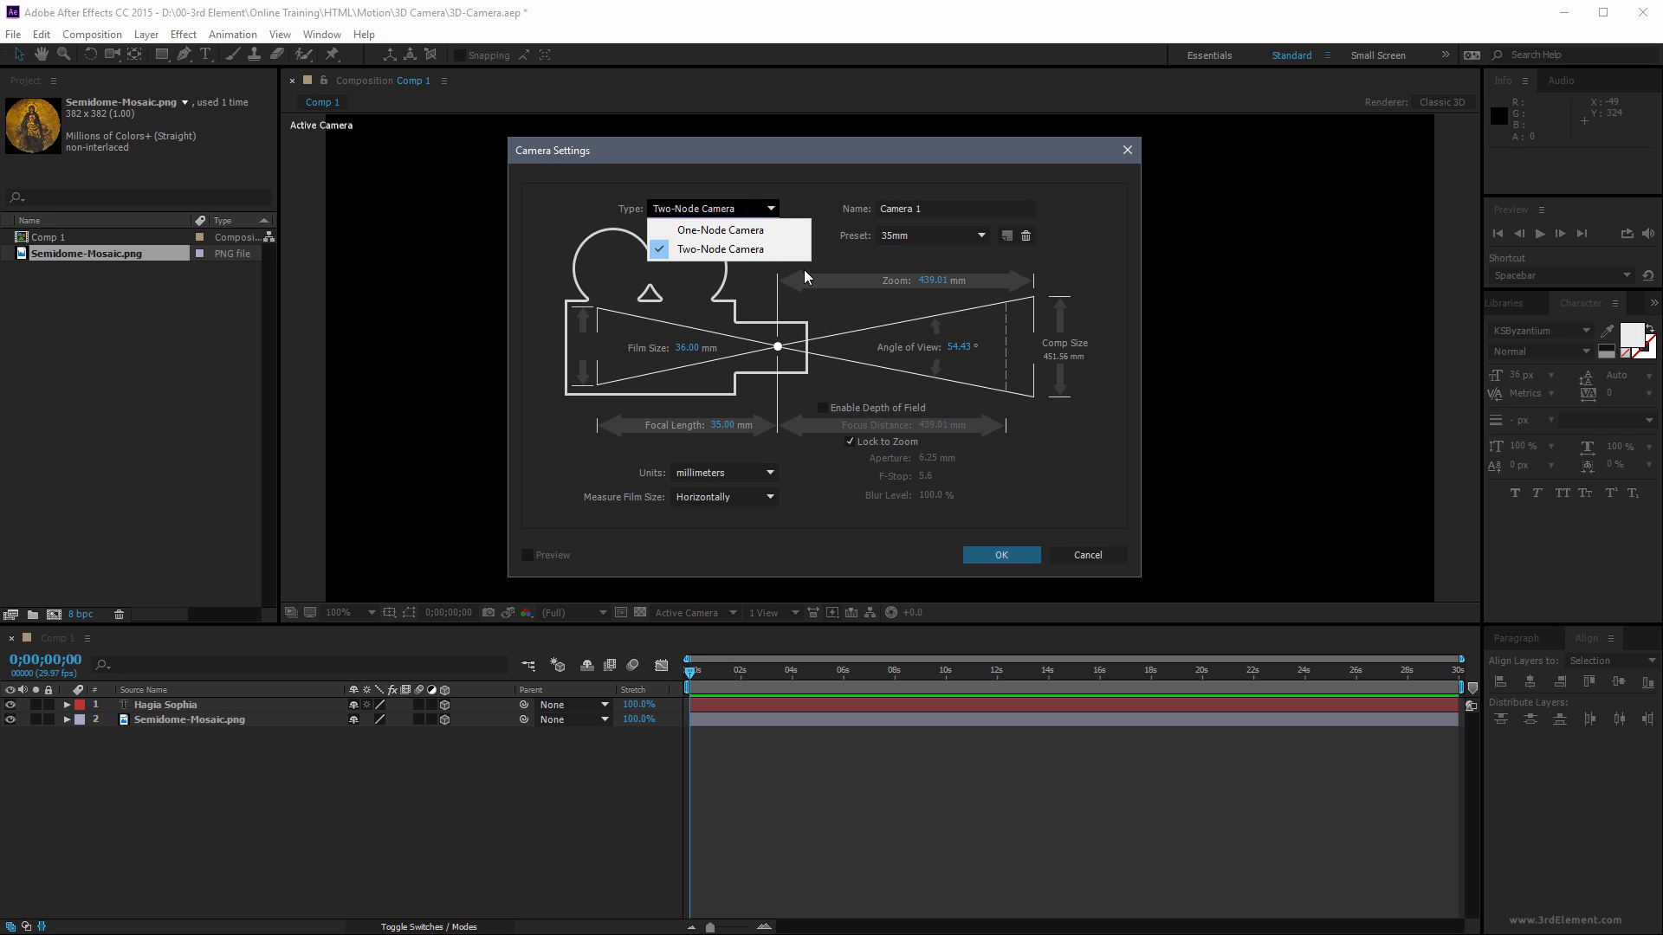
click(722, 252)
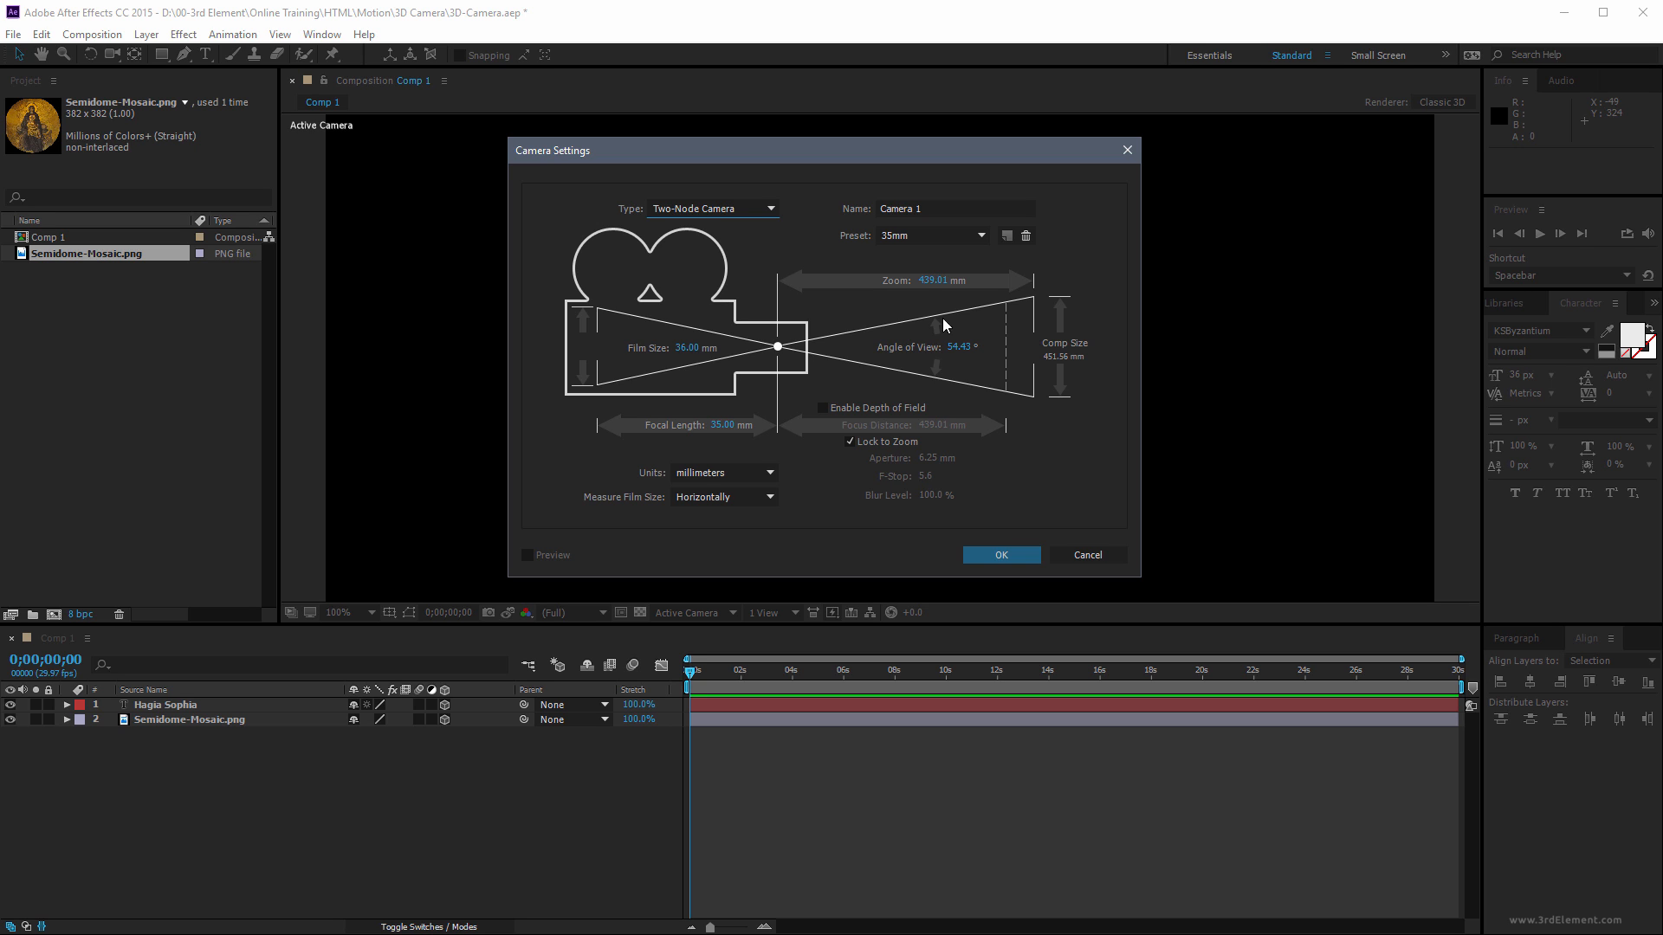
click(1022, 553)
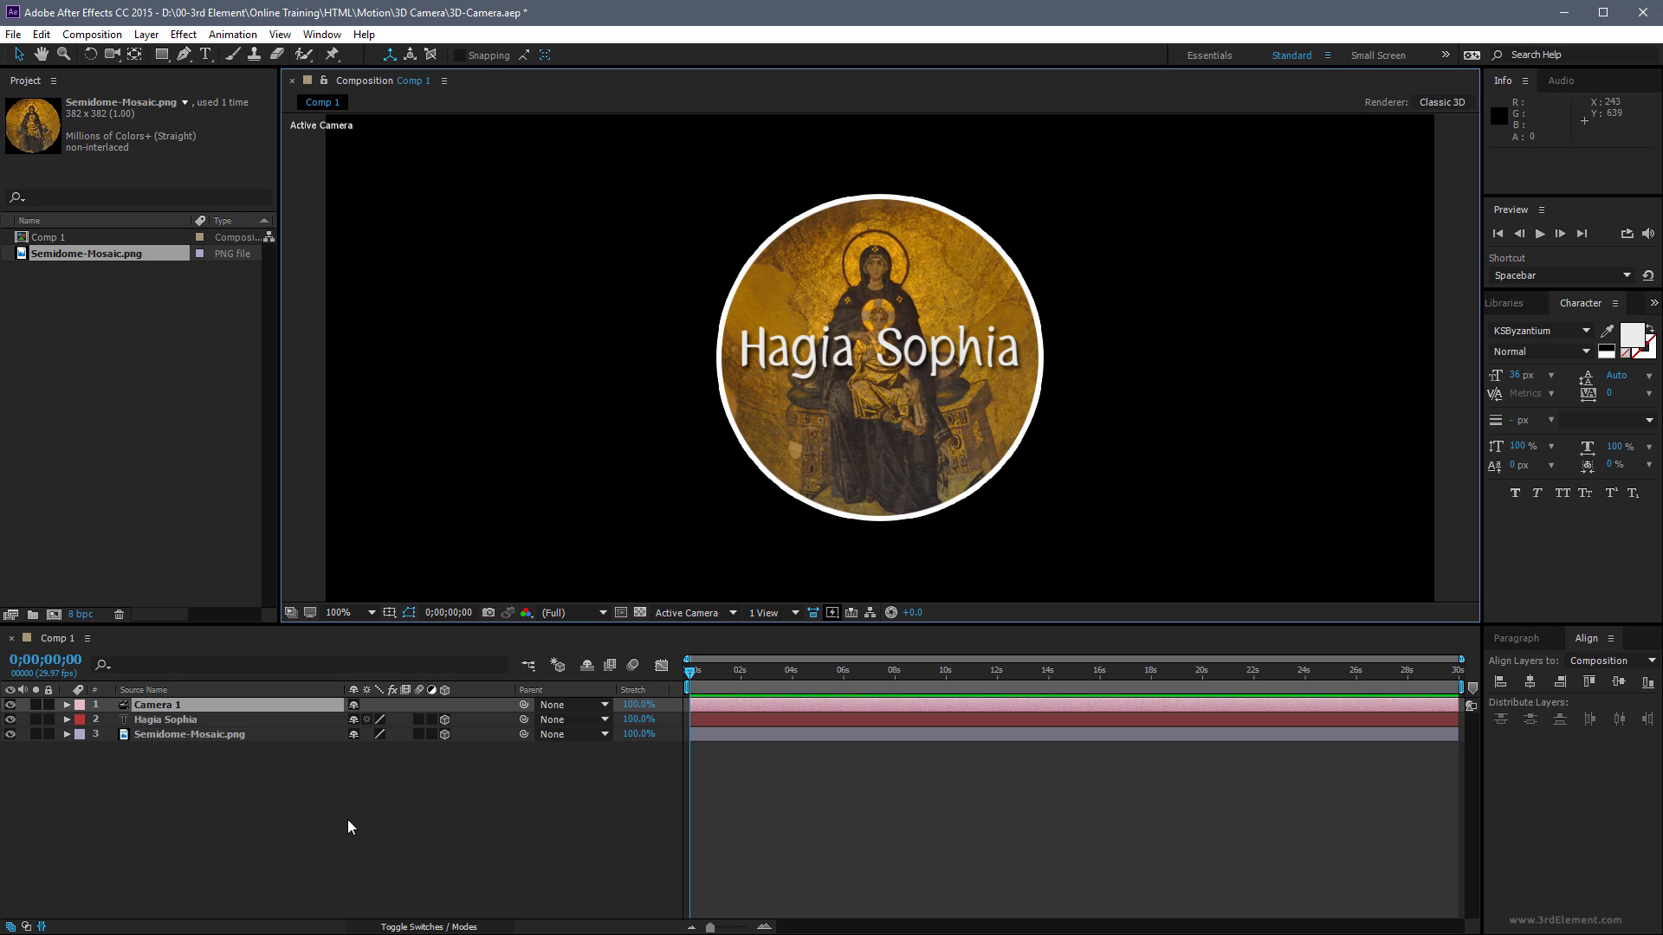
key(ctrl+s)
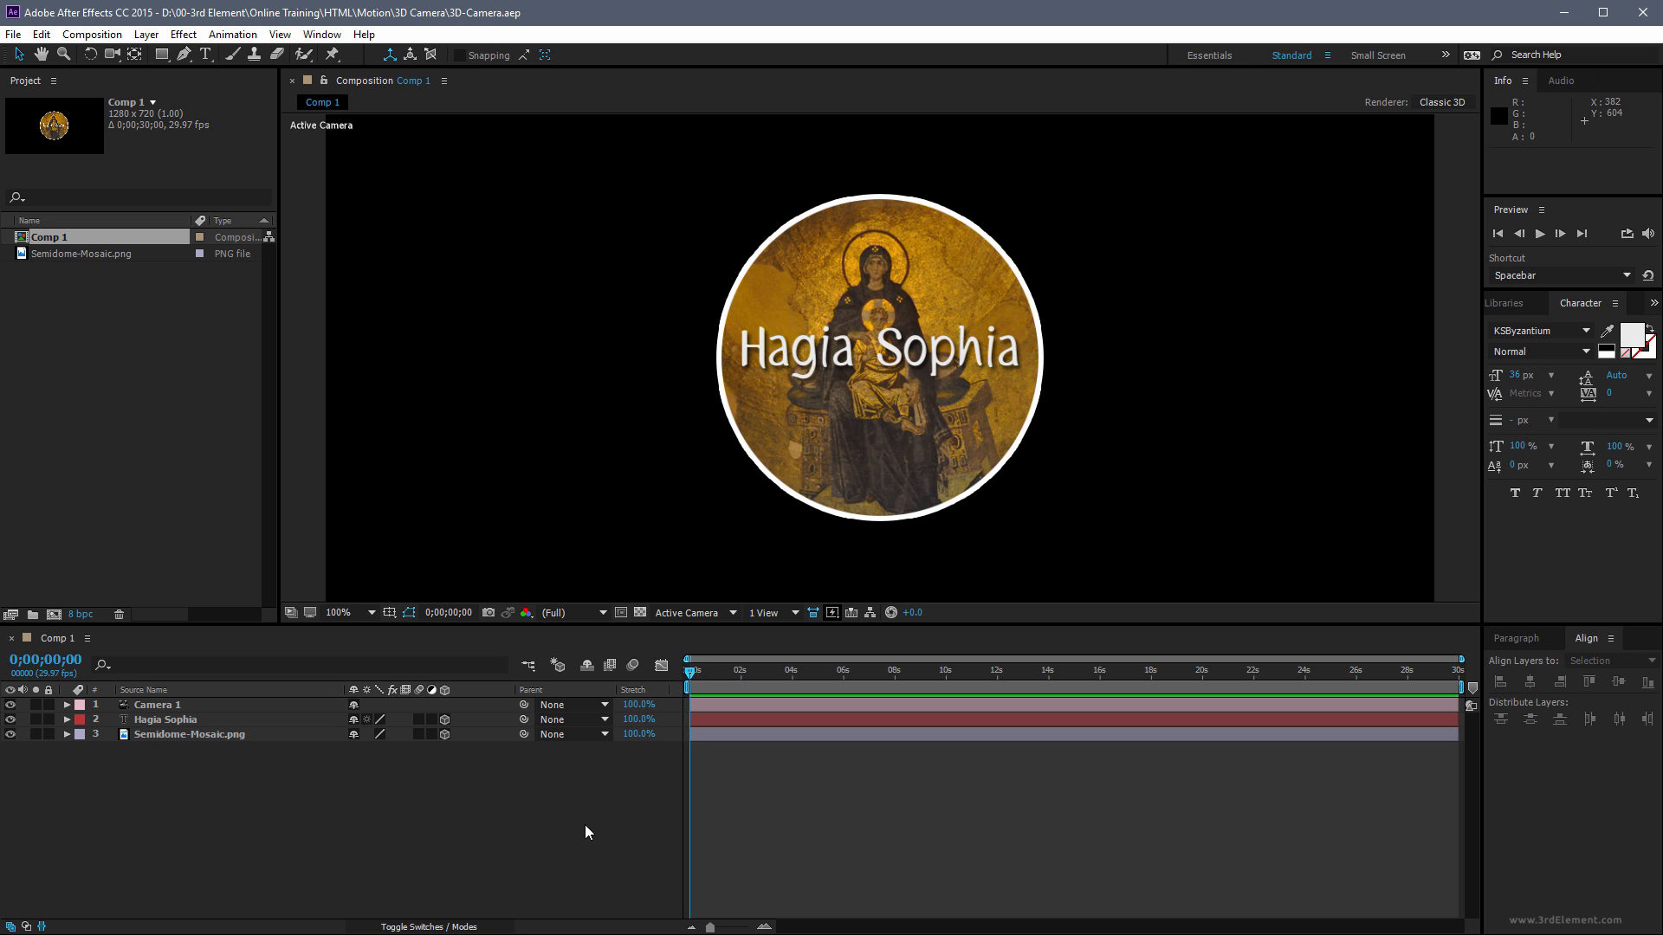
Try orbiting, Z-tracking and XY-tracking the camera with the Unified Camera Tool, undoing each move
click(110, 56)
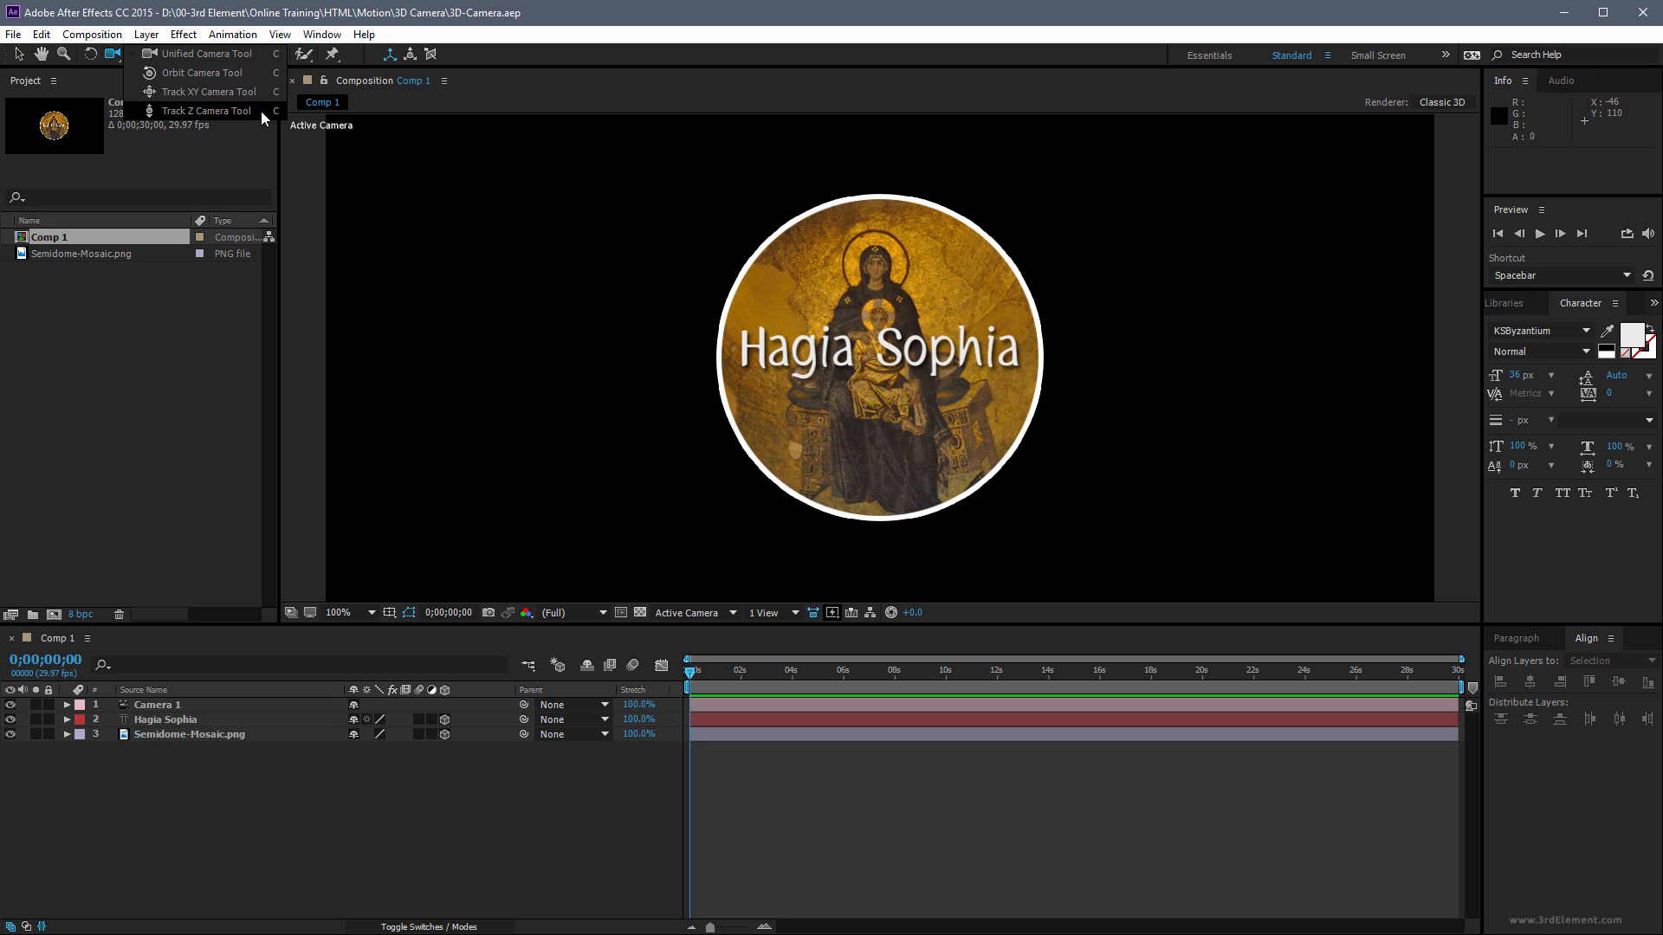
click(234, 53)
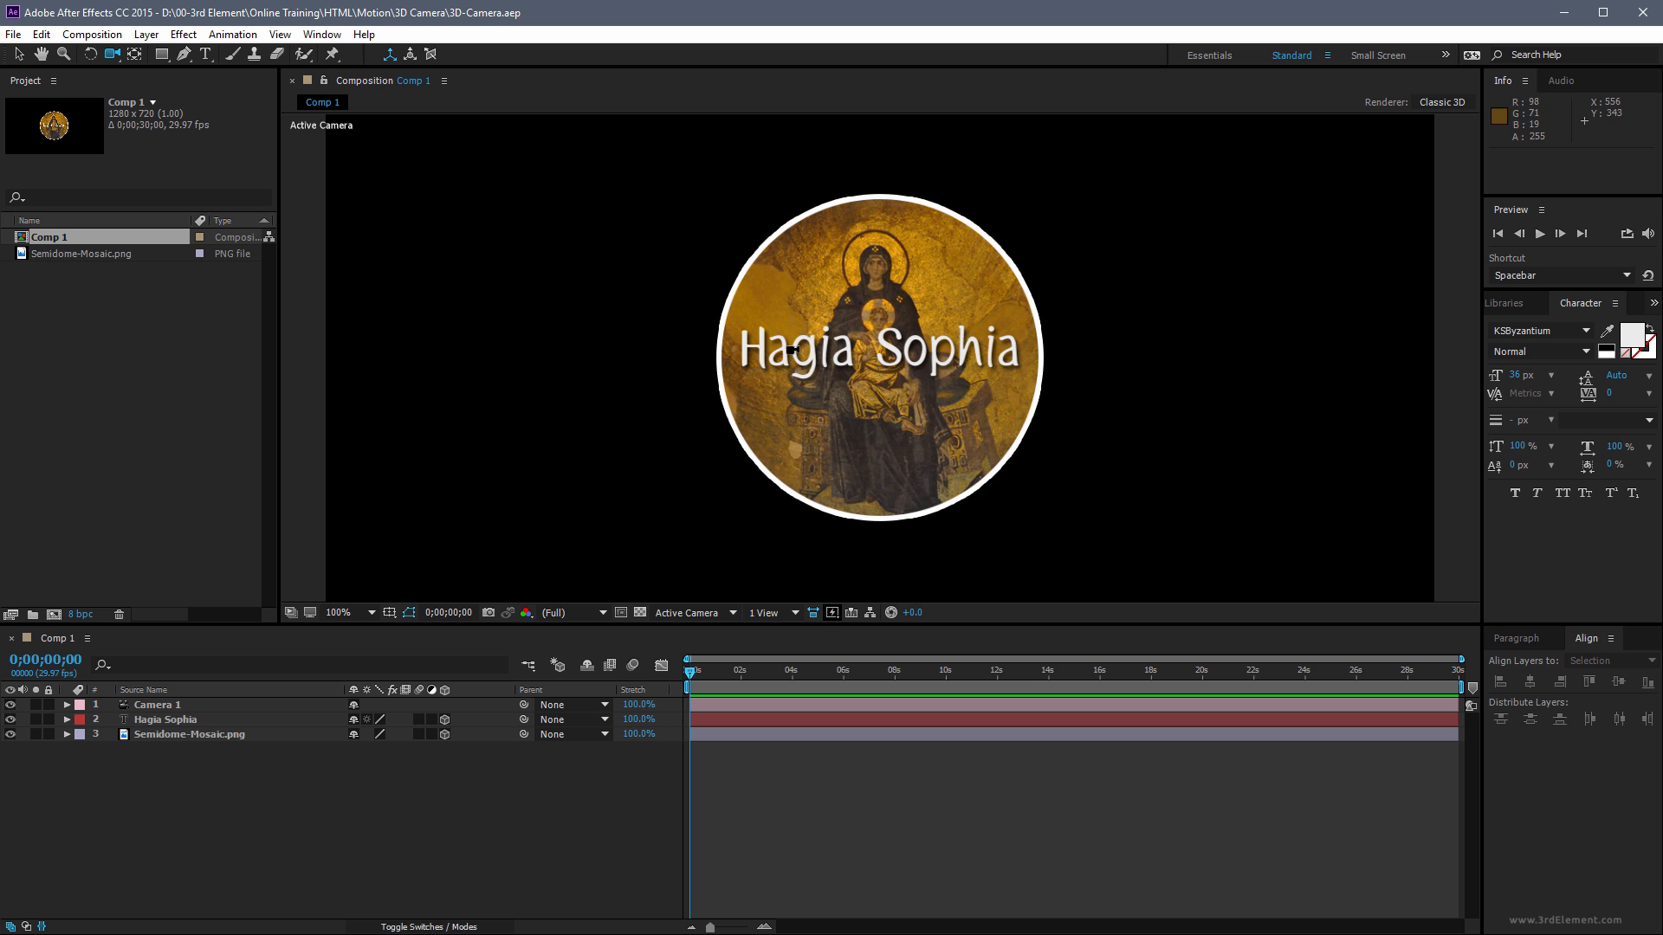
drag(810, 330, 750, 355)
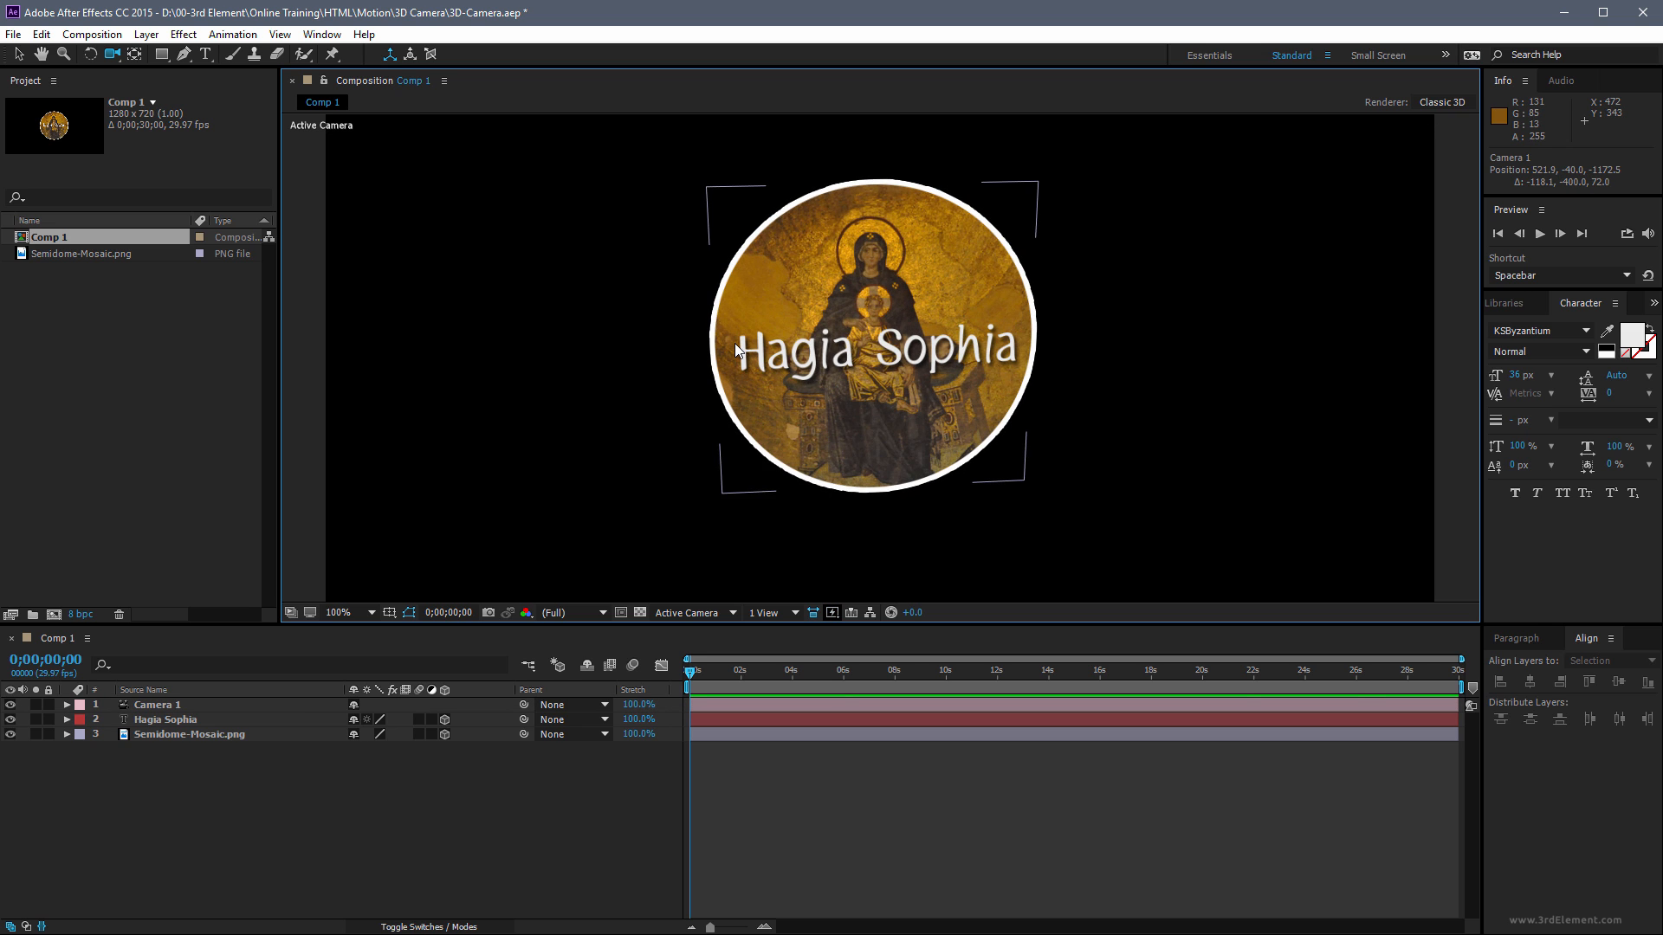
key(ctrl+z)
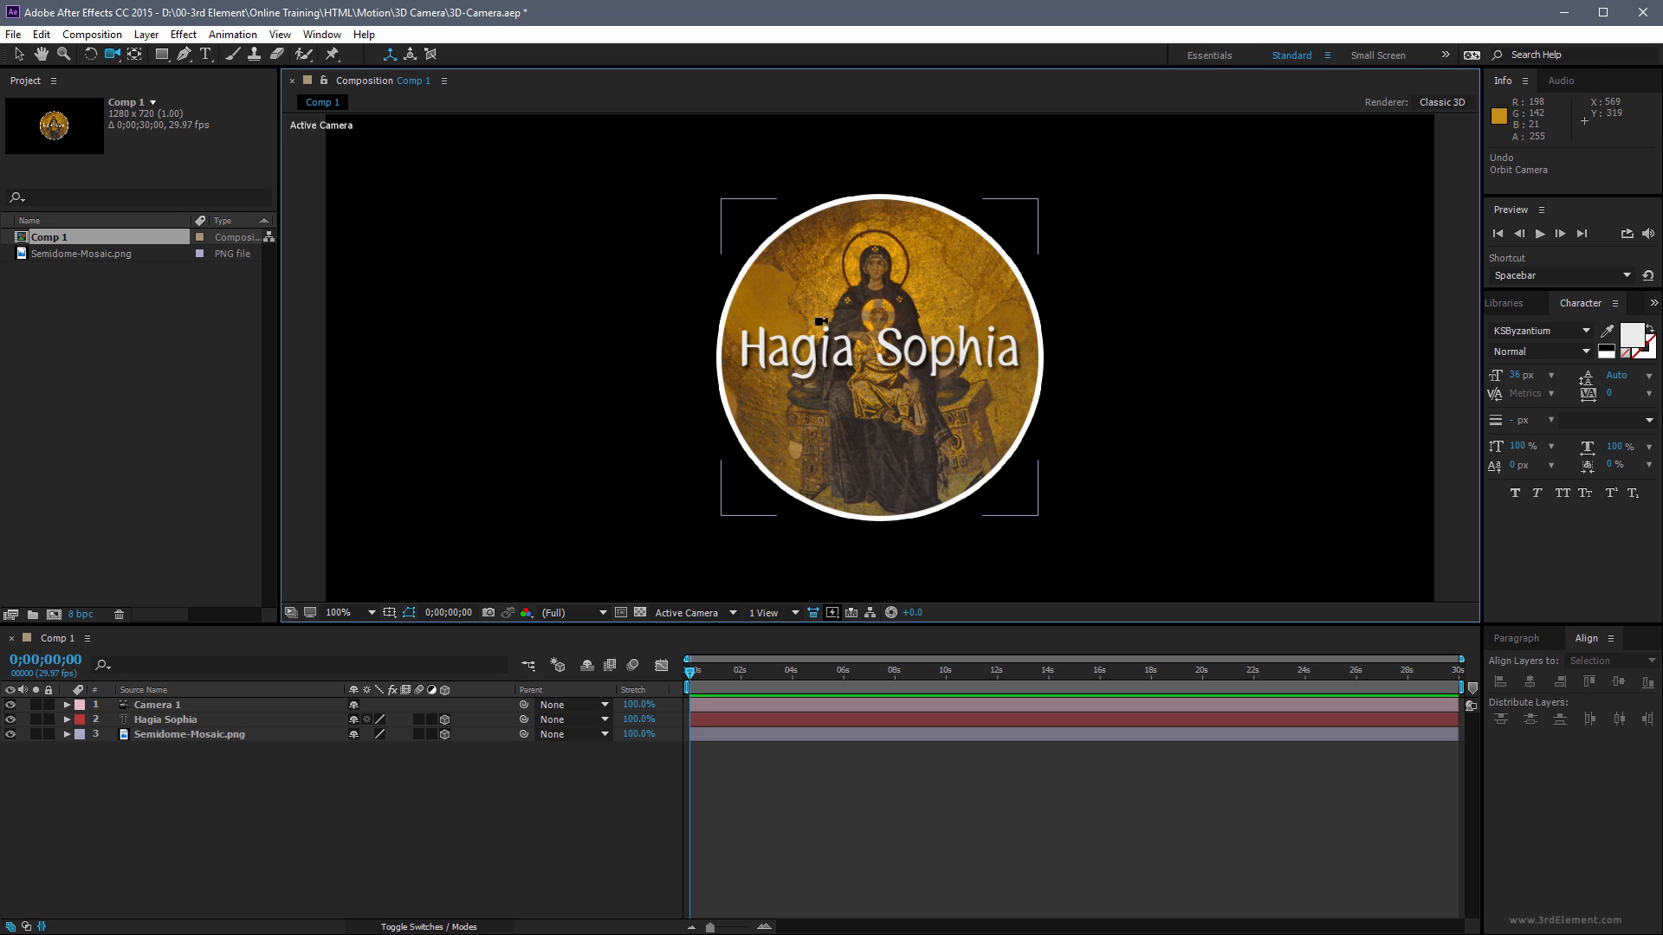
drag(826, 313, 897, 437)
key(ctrl+z)
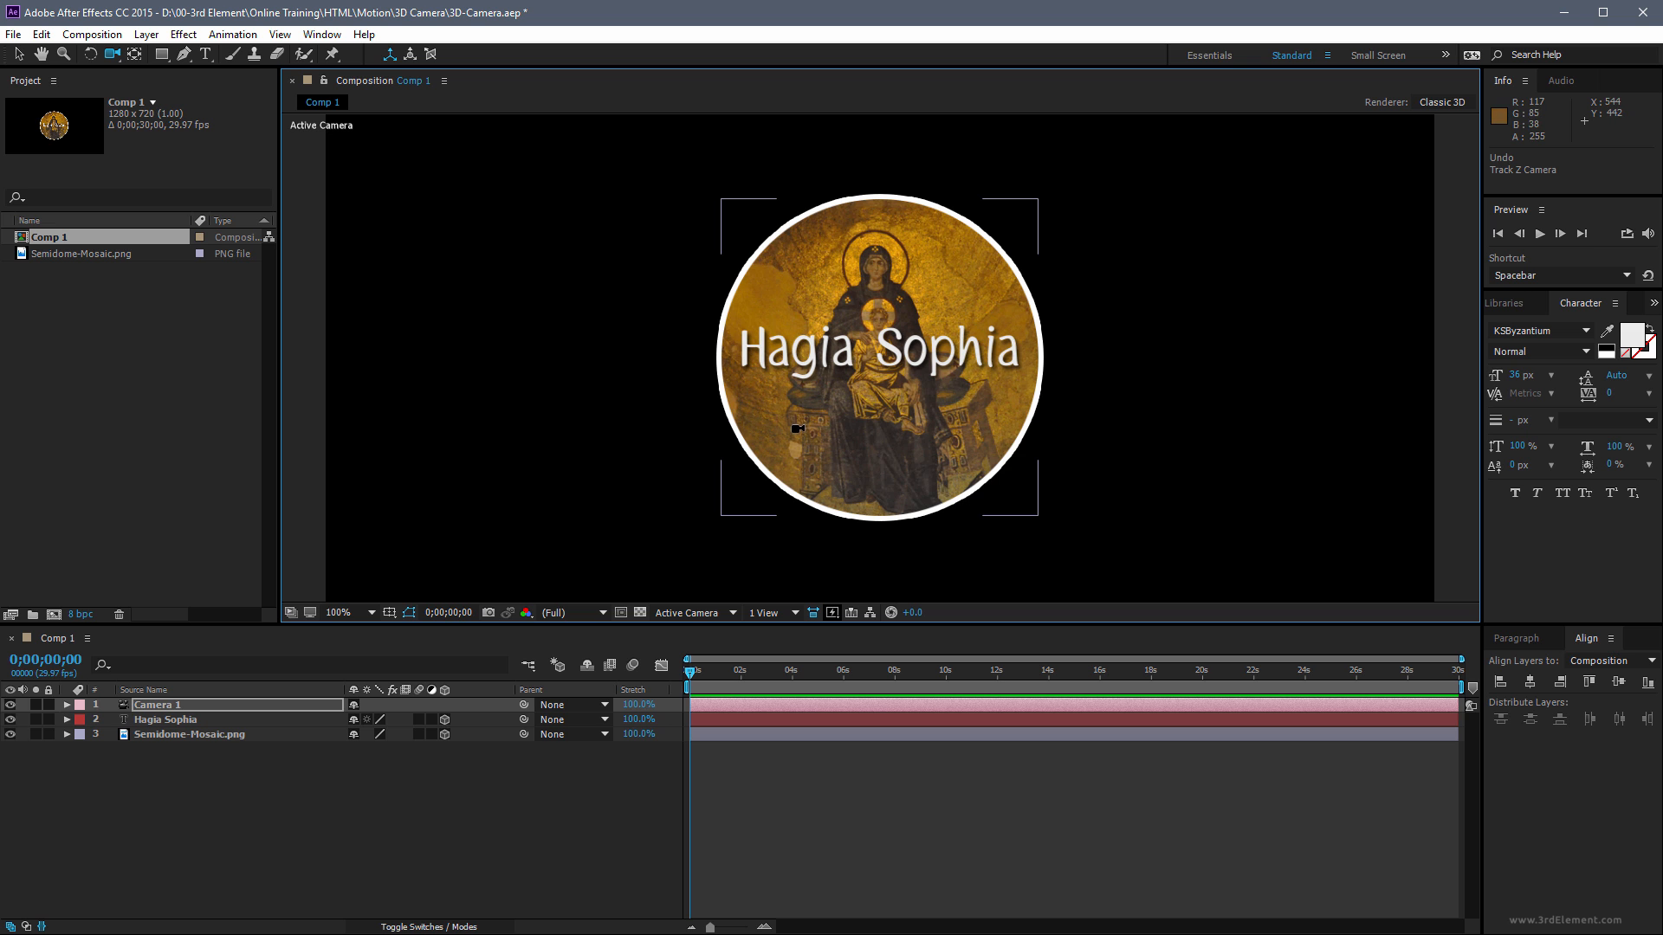
mouse_move(822, 426)
mouse_down()
mouse_move(818, 260)
mouse_move(848, 444)
mouse_move(835, 288)
mouse_move(844, 421)
mouse_up()
key(ctrl+z)
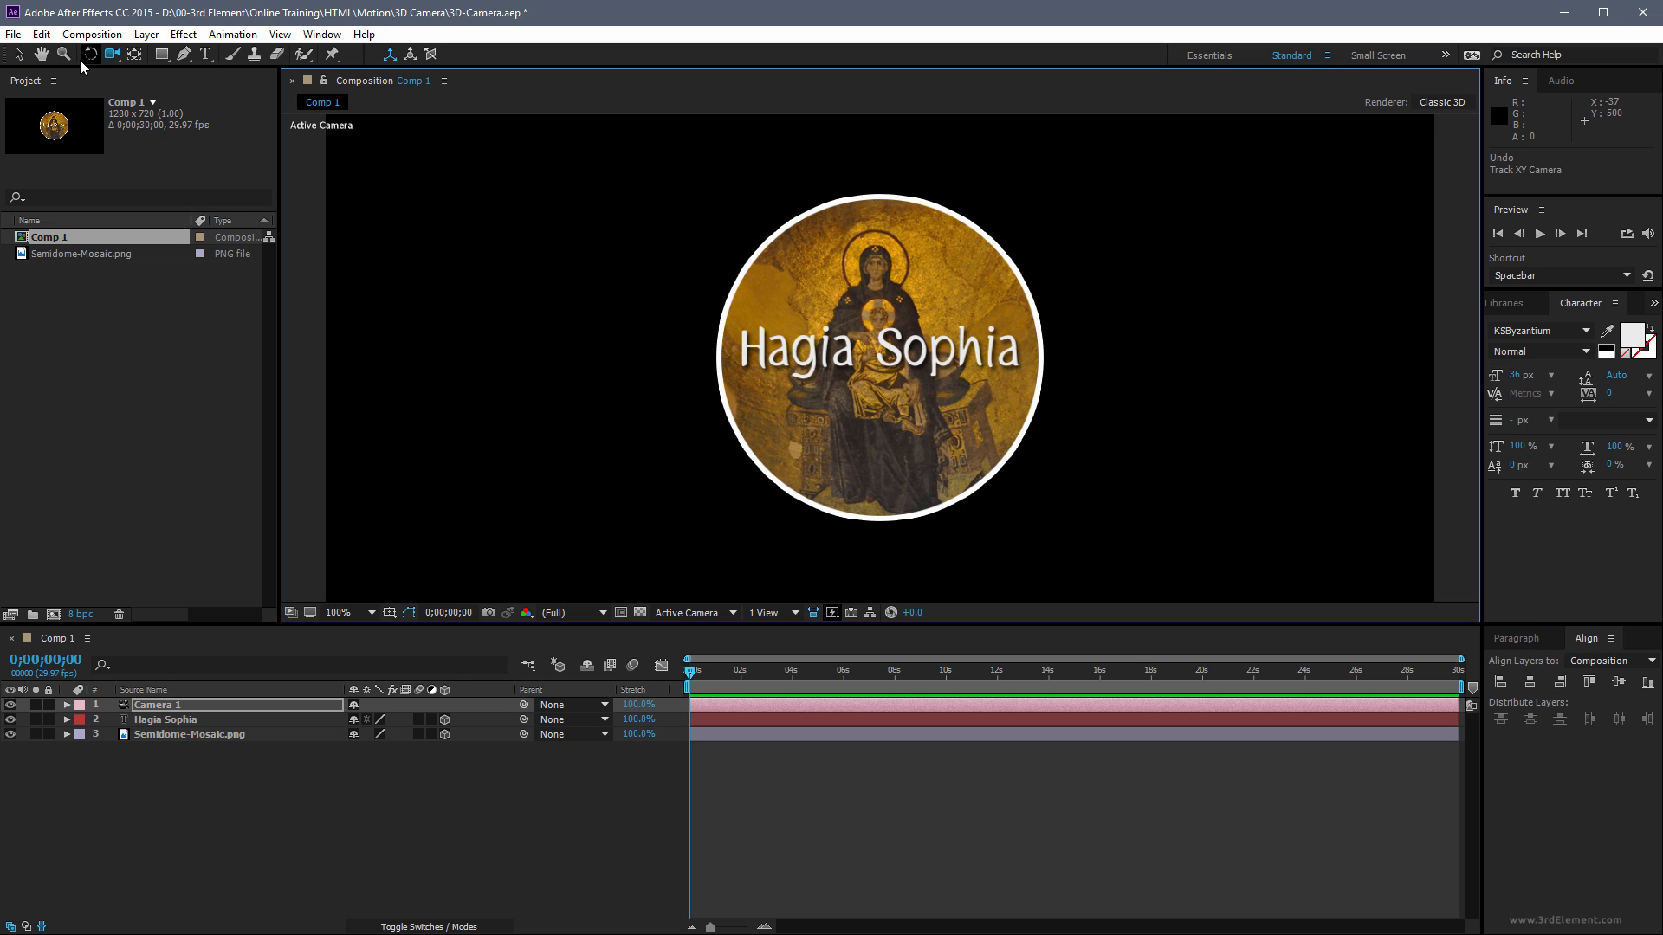
click(107, 57)
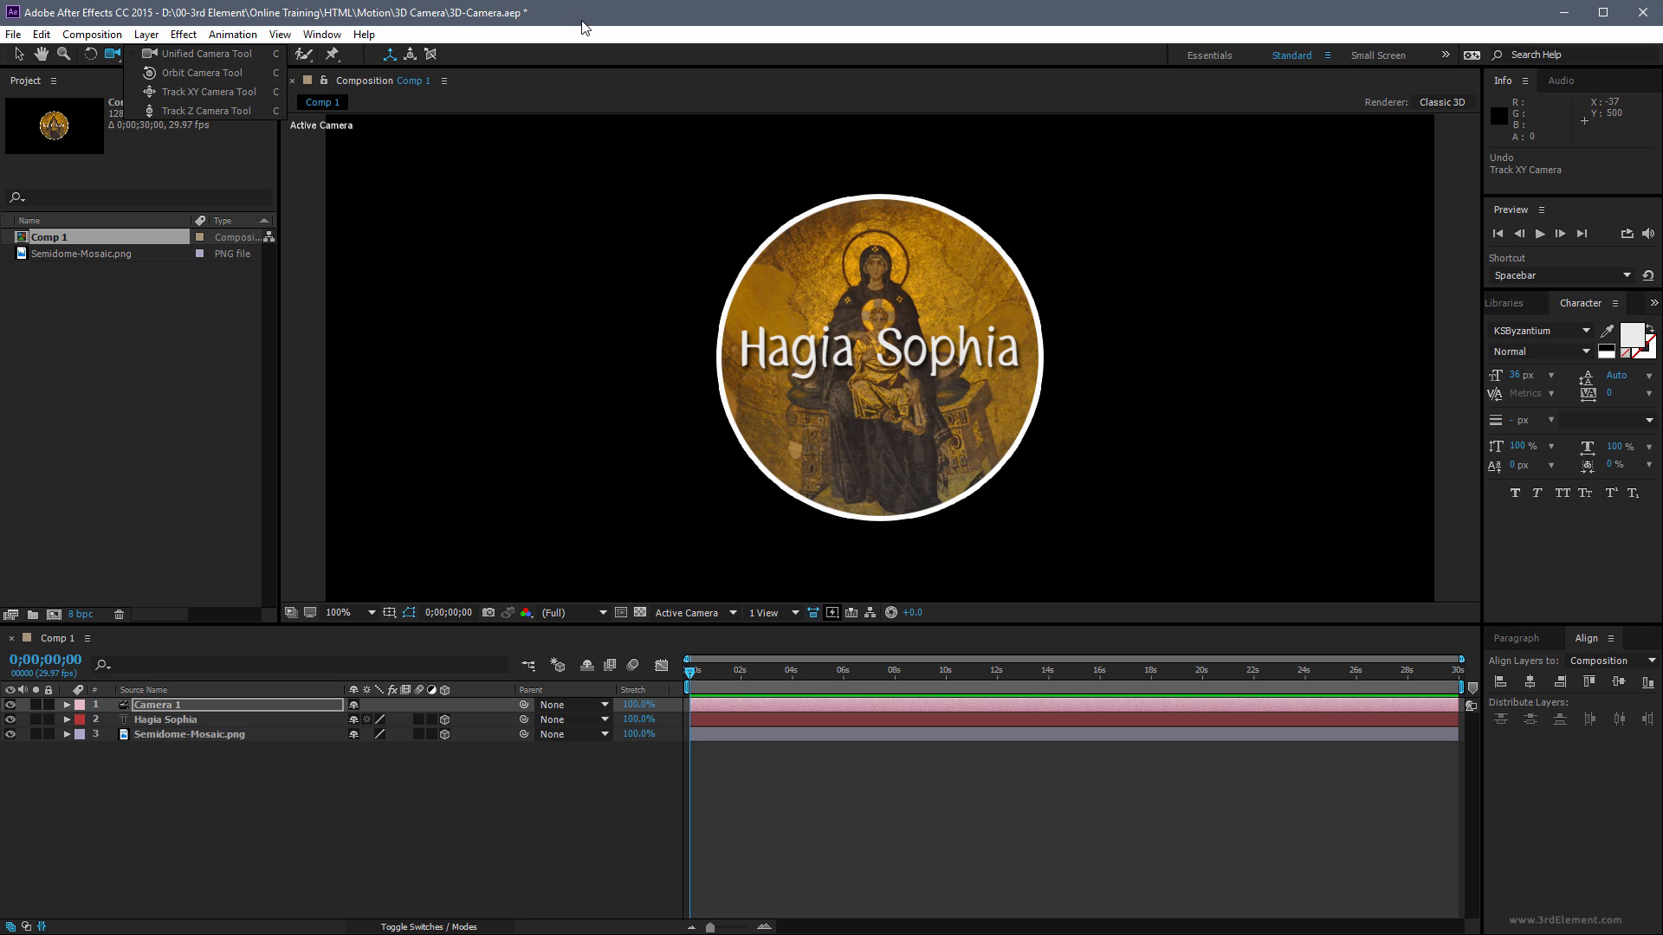
Lock the Hagia Sophia and mosaic layers, and reveal Camera 1's Position and Point of Interest properties
click(49, 719)
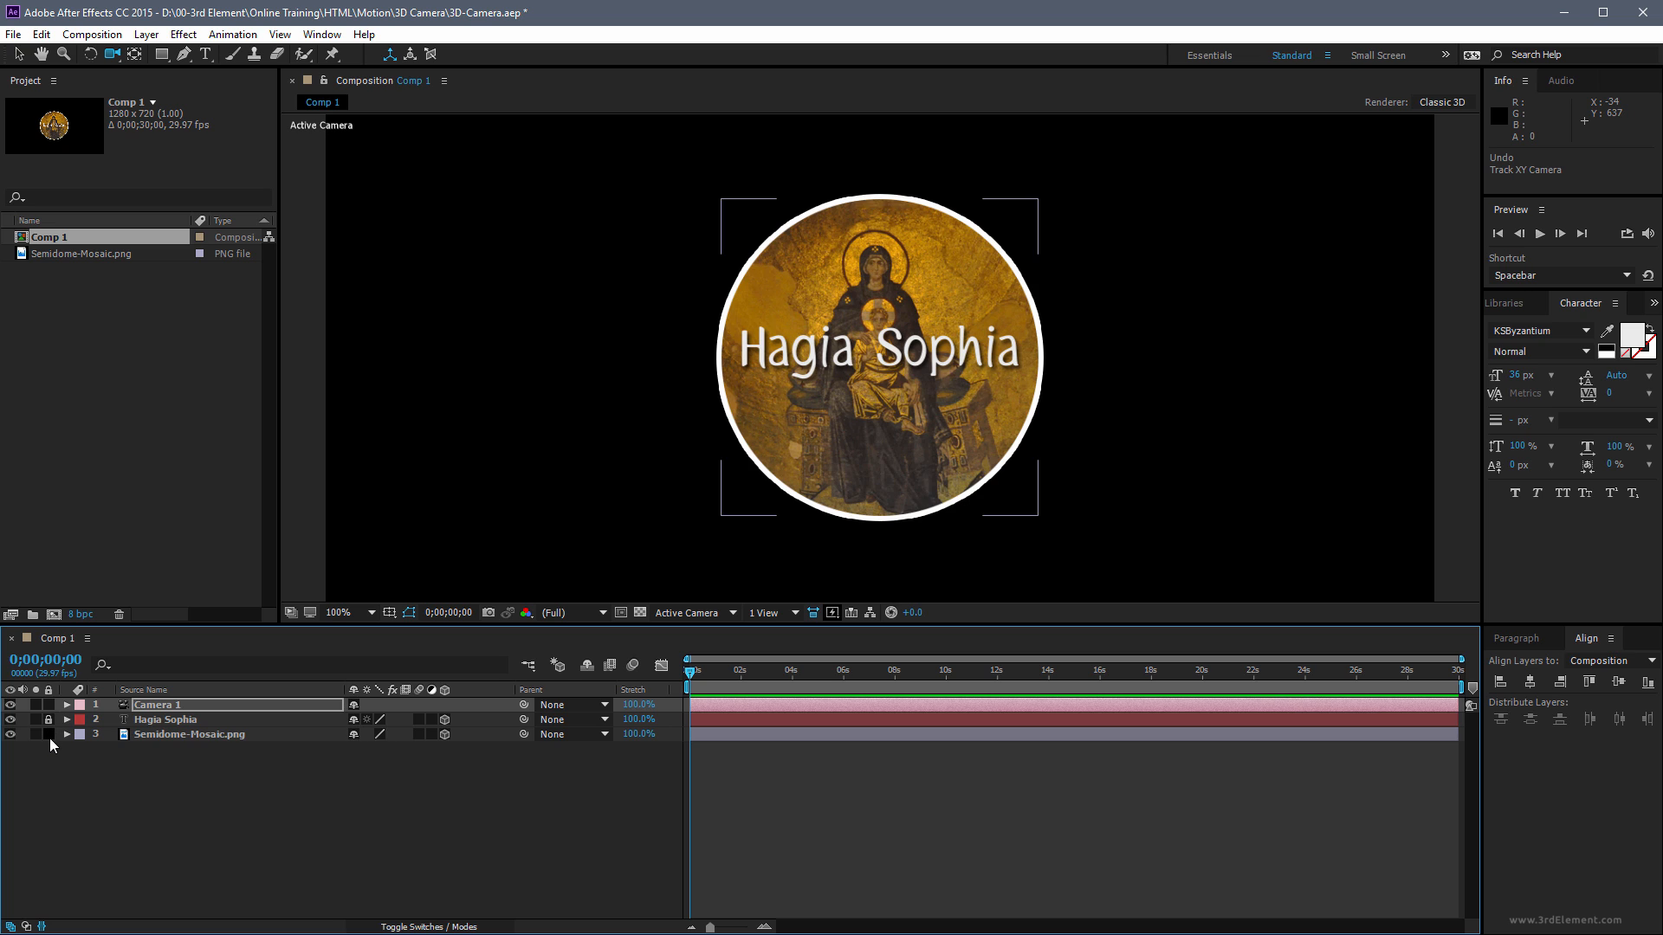
click(153, 704)
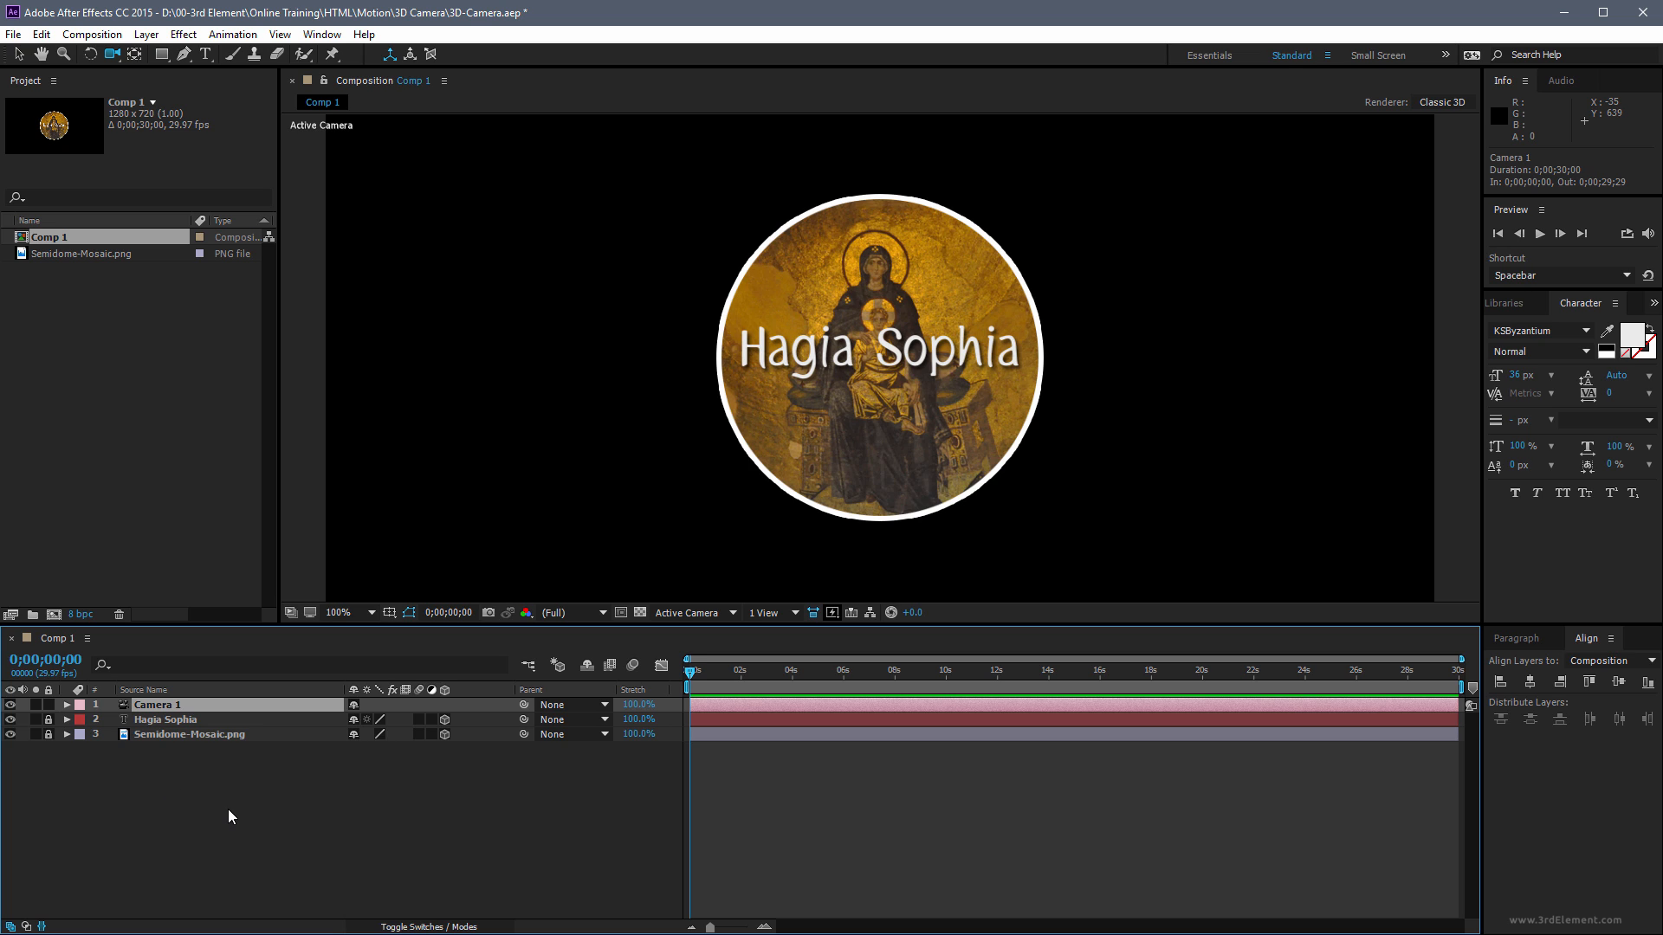
key(p)
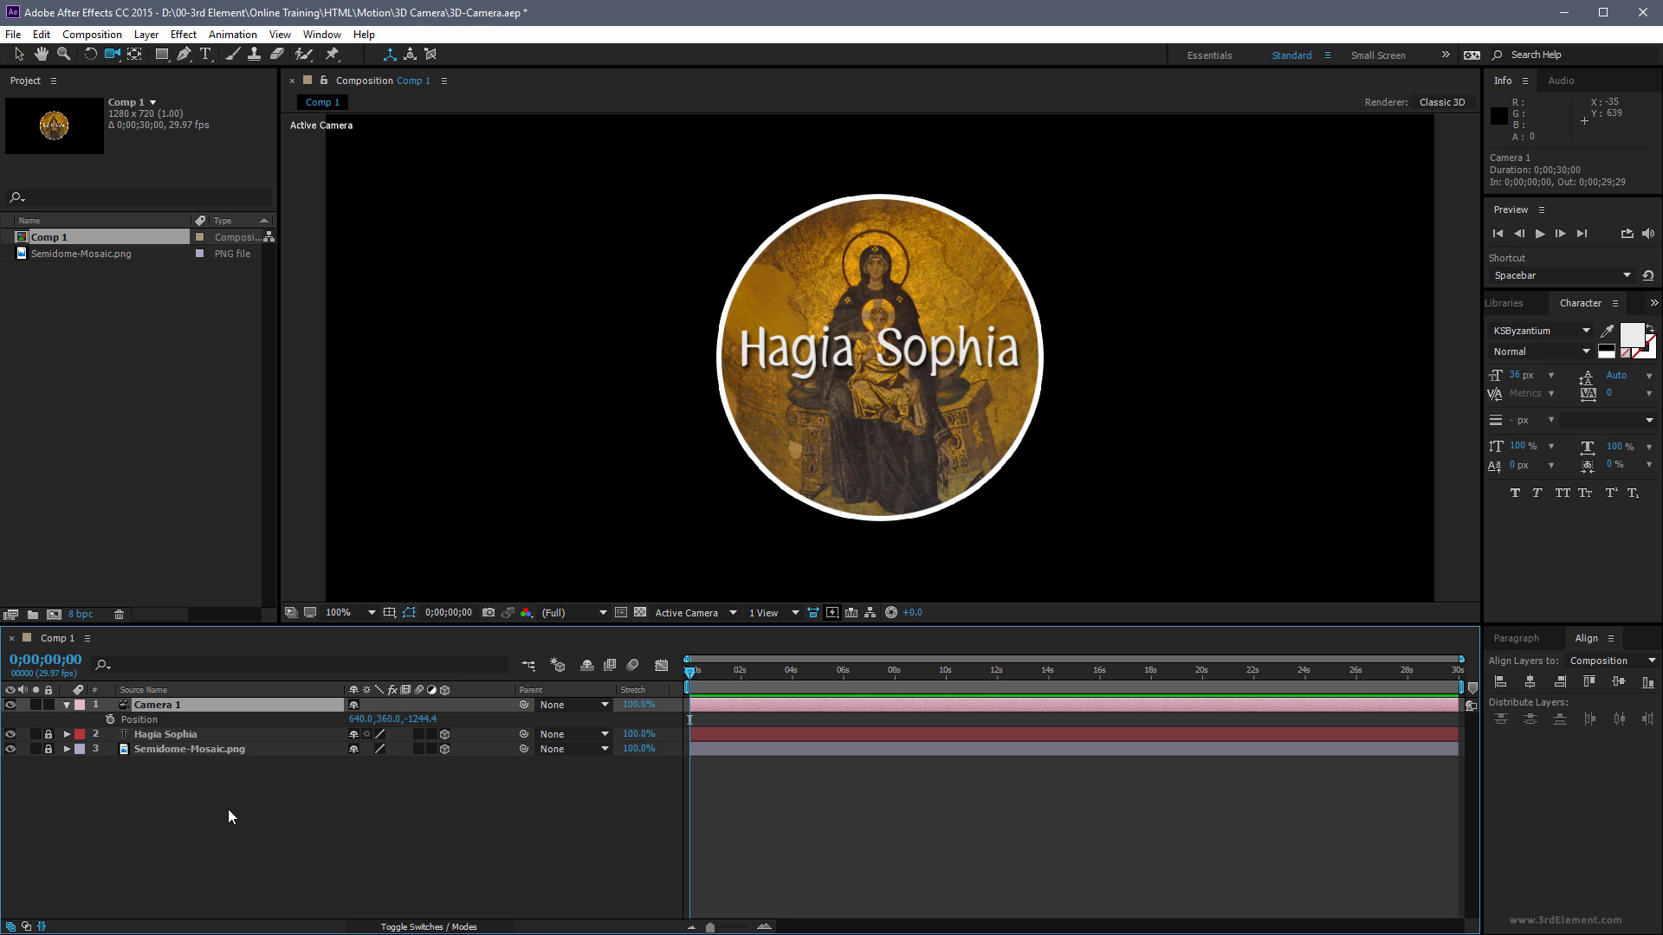
key(shift+a)
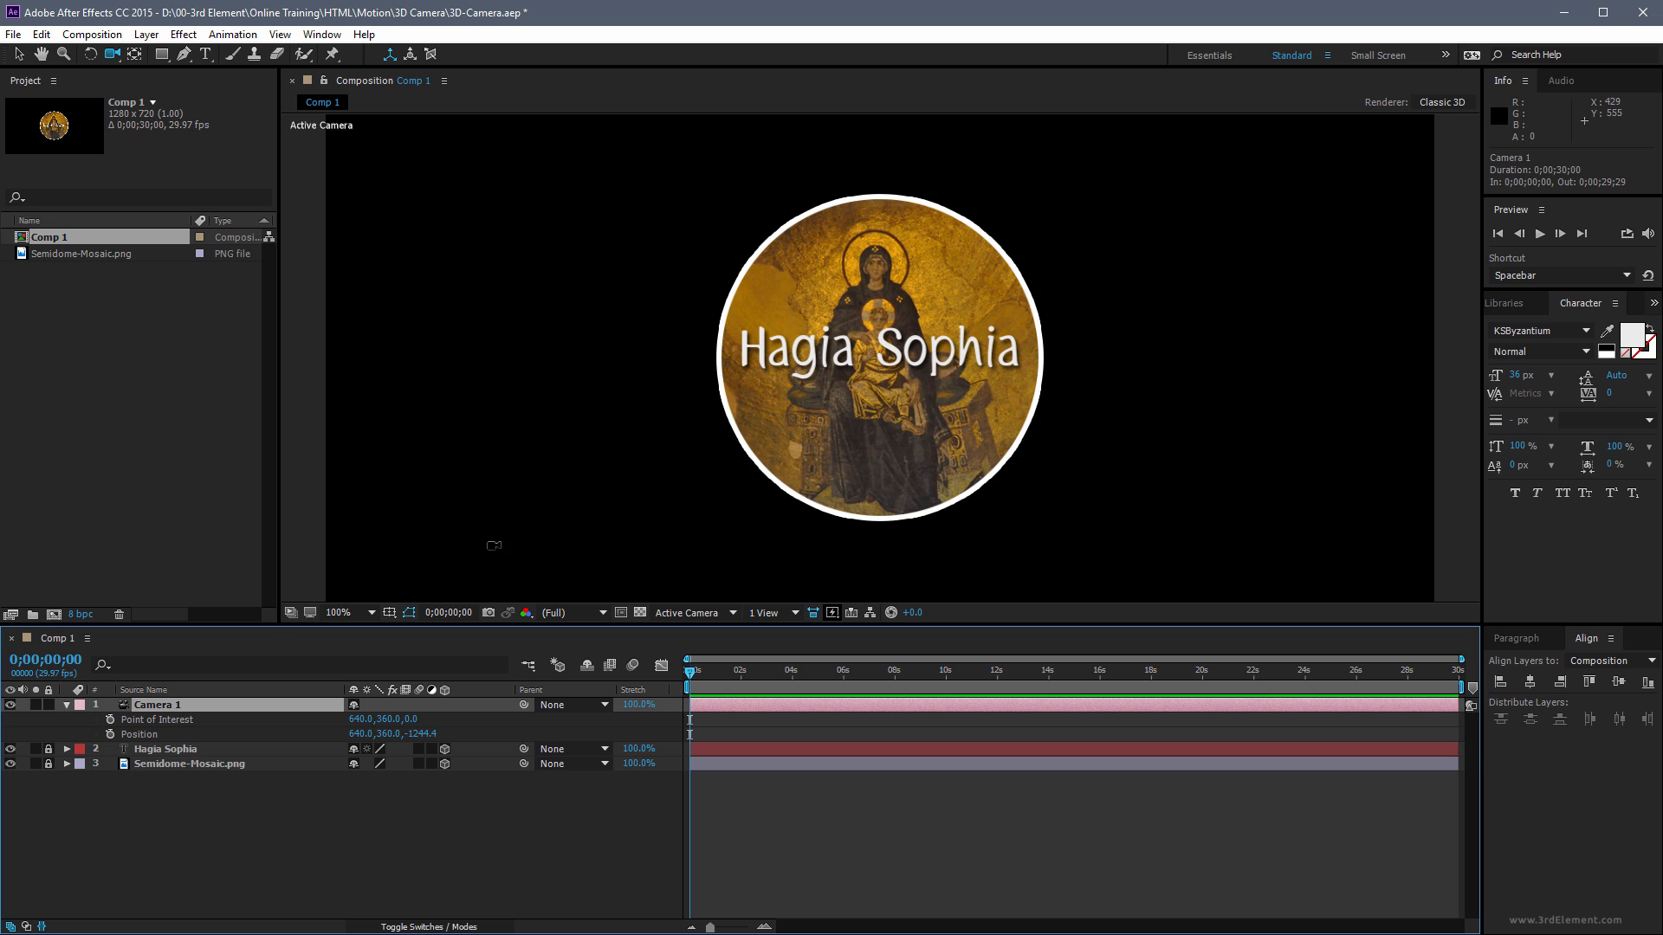
Switch to the 2 Views - Horizontal layout and fit the whole camera in the Top view at 25%
click(768, 614)
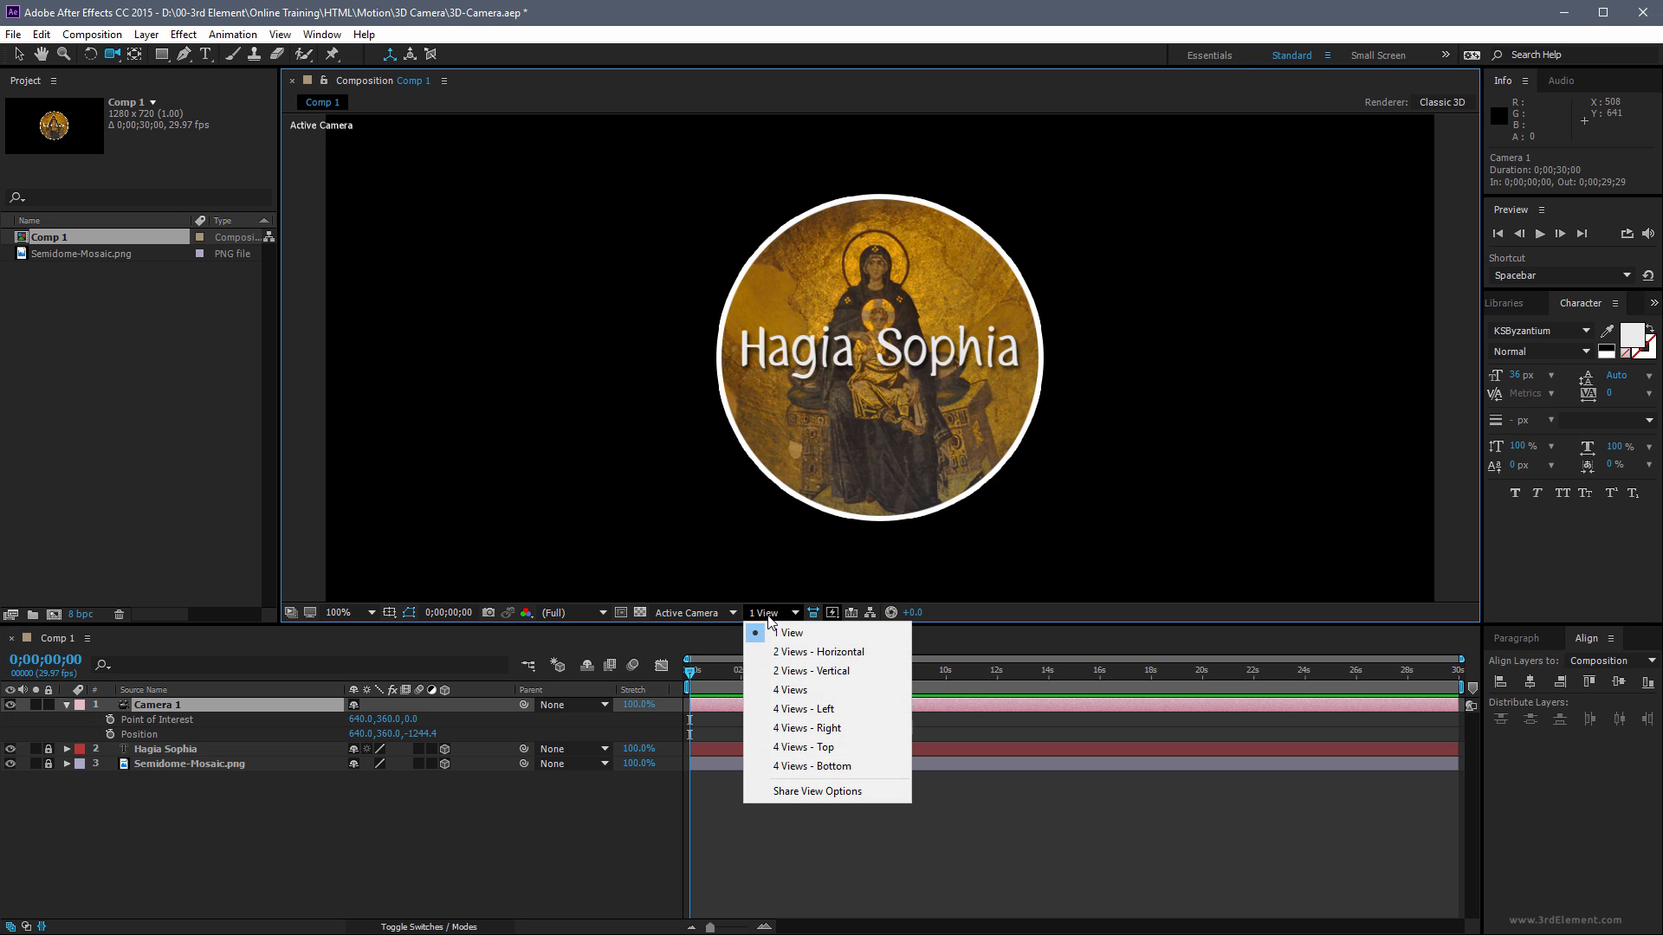
click(880, 655)
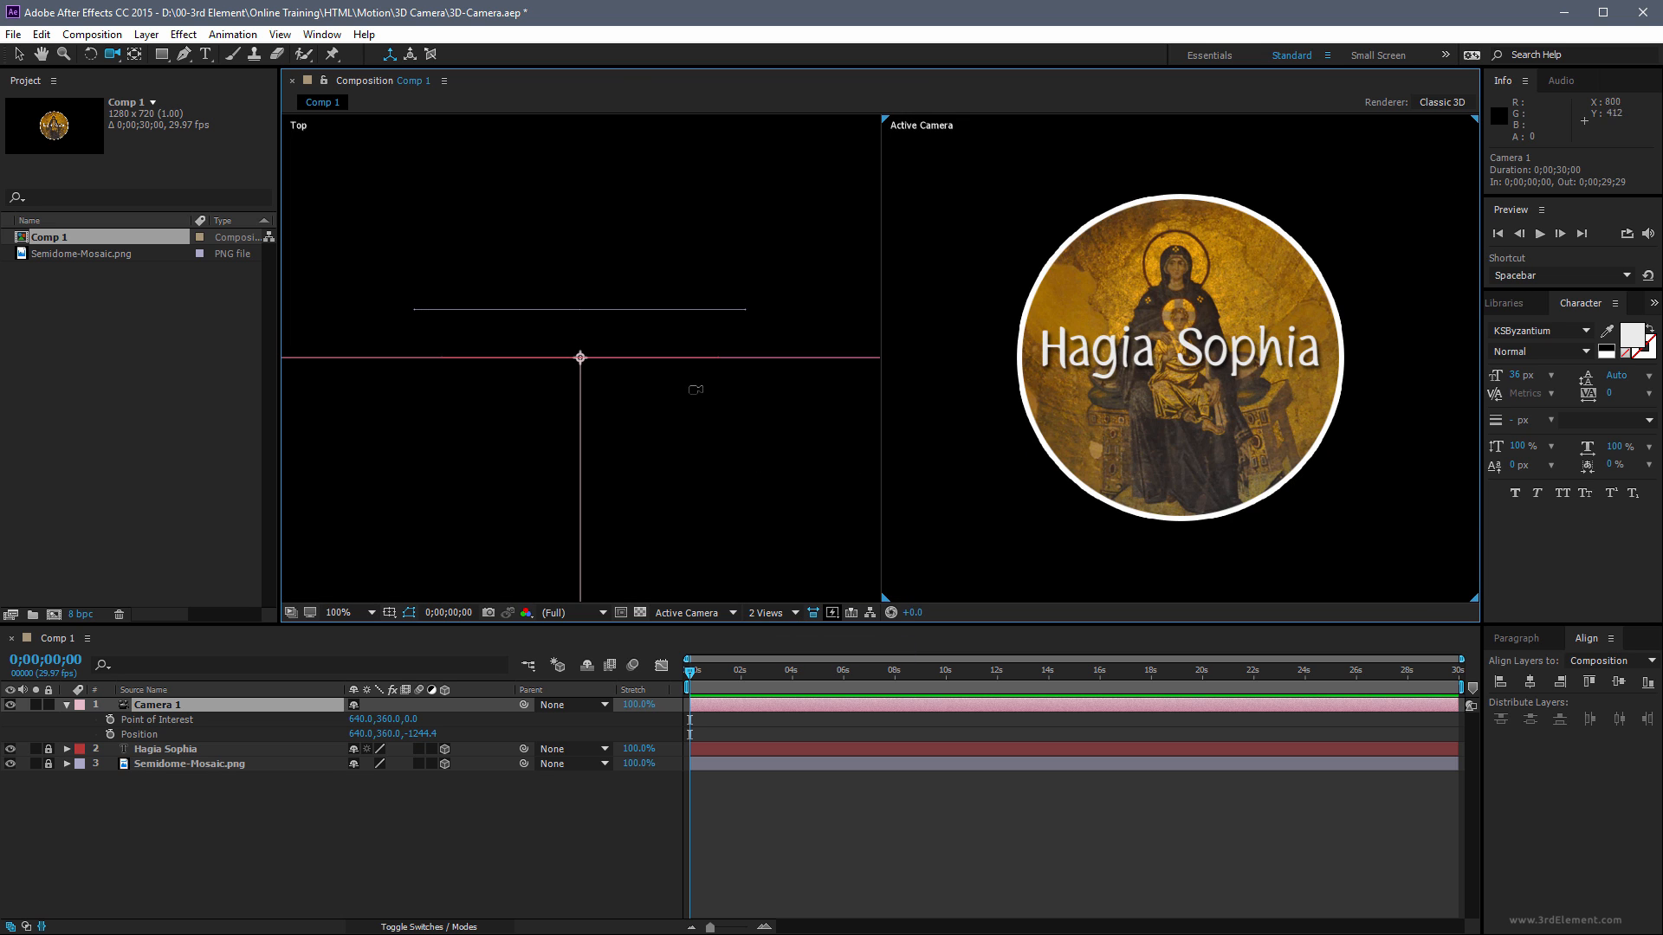
scroll(642, 369, down, 2)
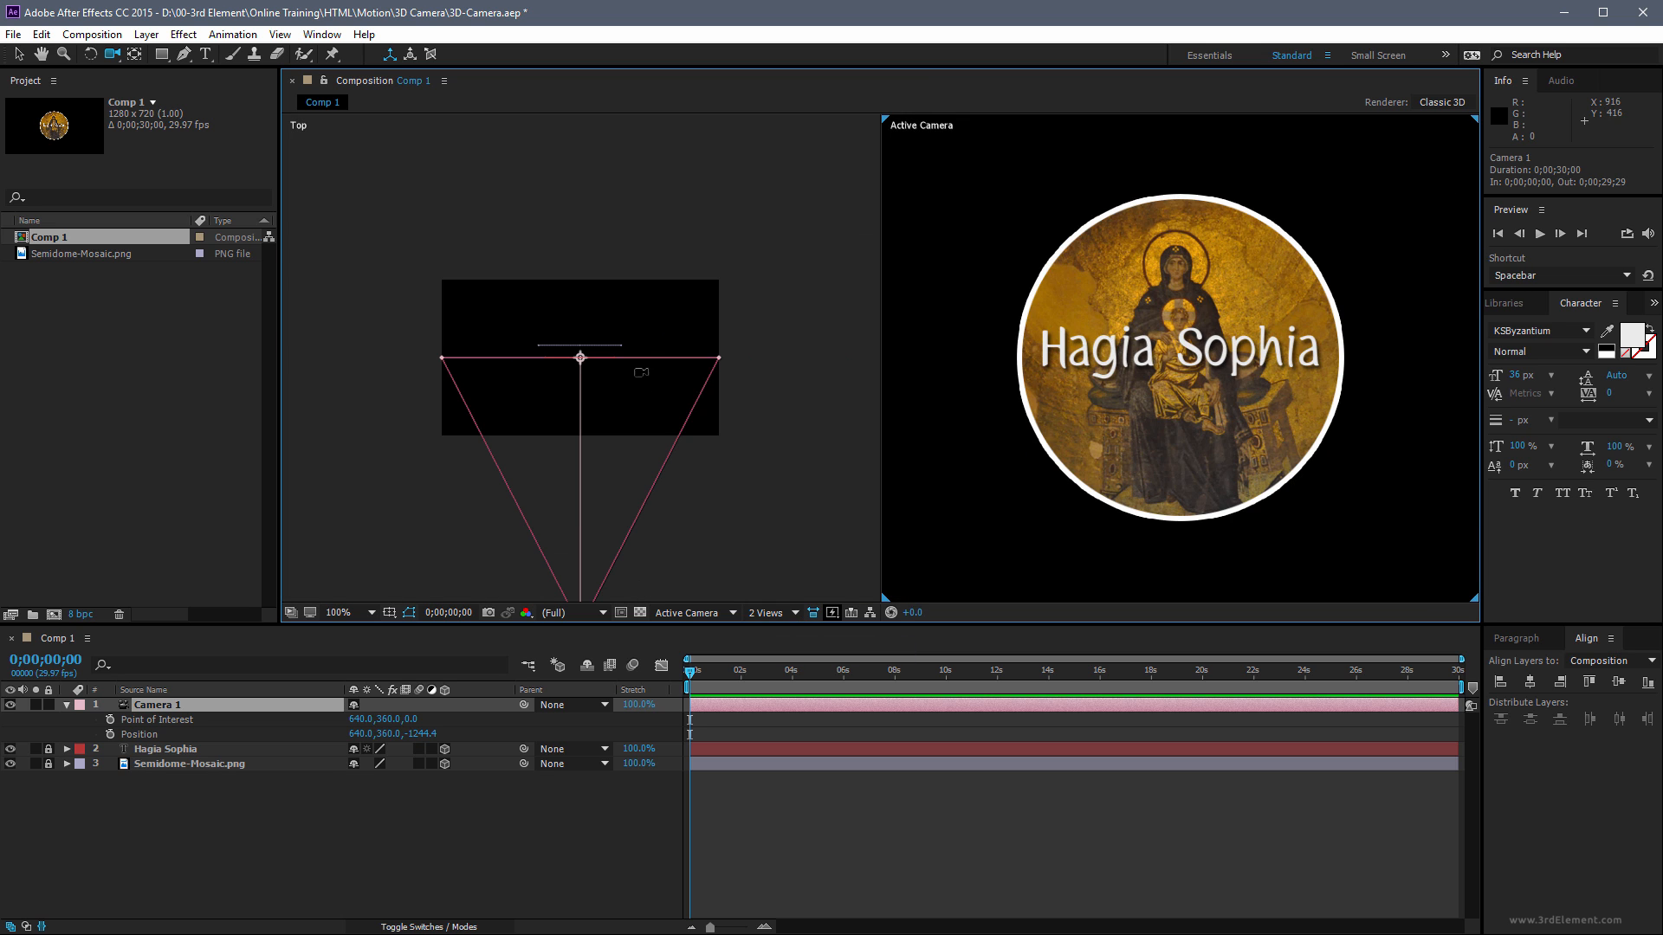
key(space)
drag(710, 504, 689, 404)
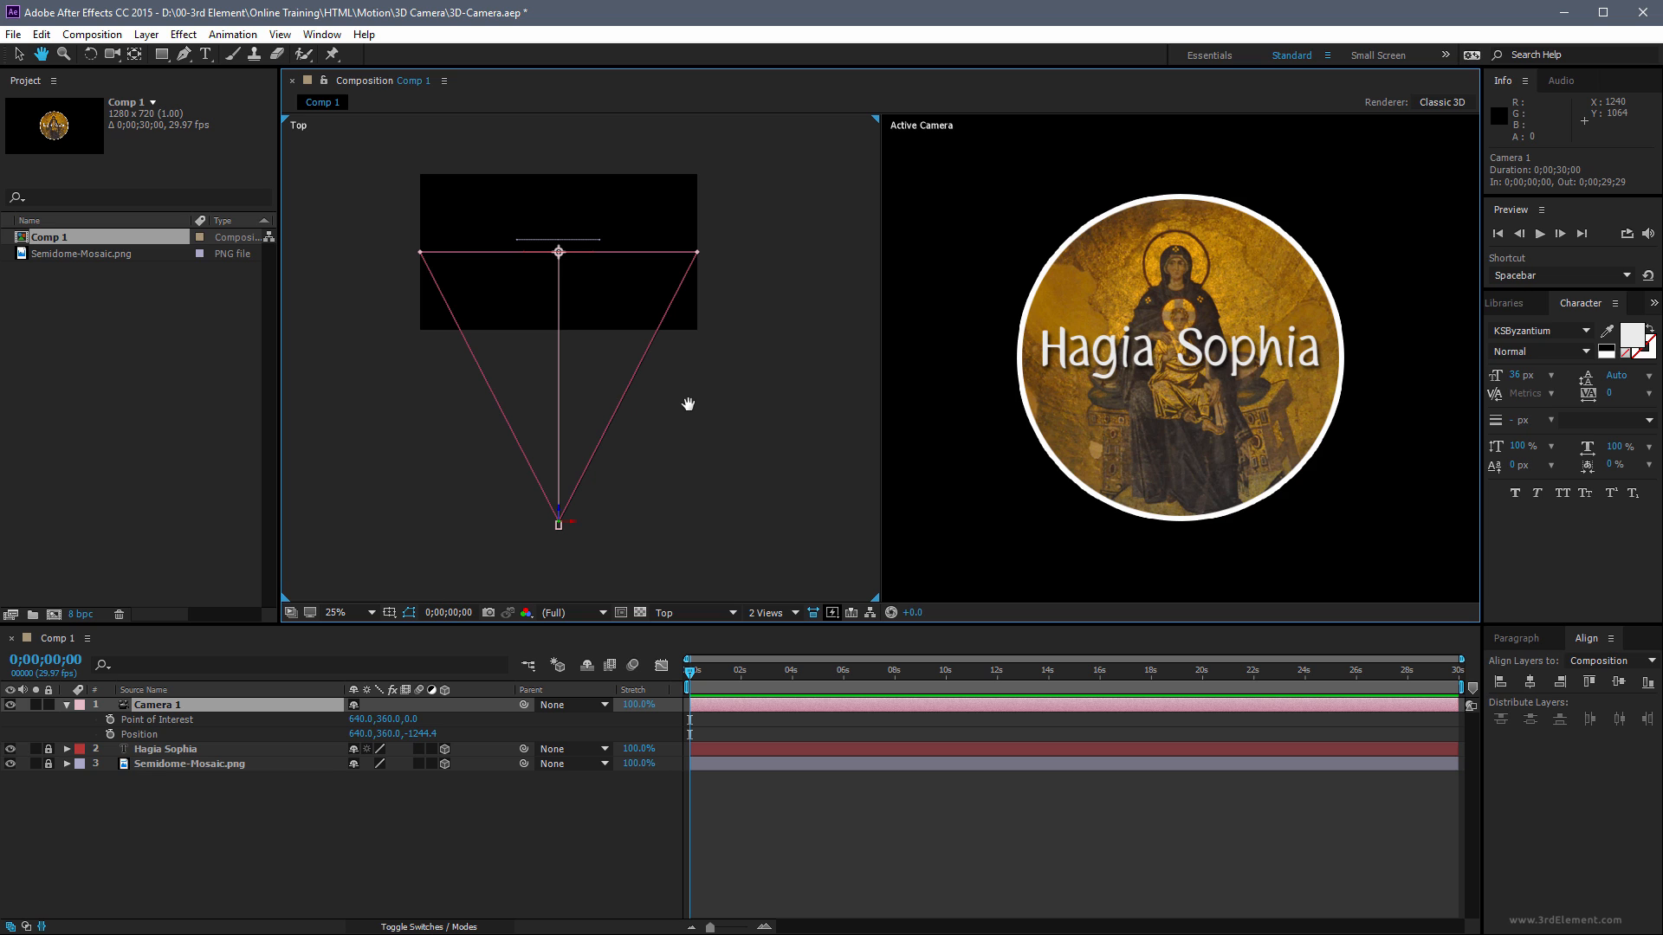
Orbit Camera 1 with the Orbit Camera Tool in the Active Camera view to a position of about 568, -35, -1178
key(c)
key(c)
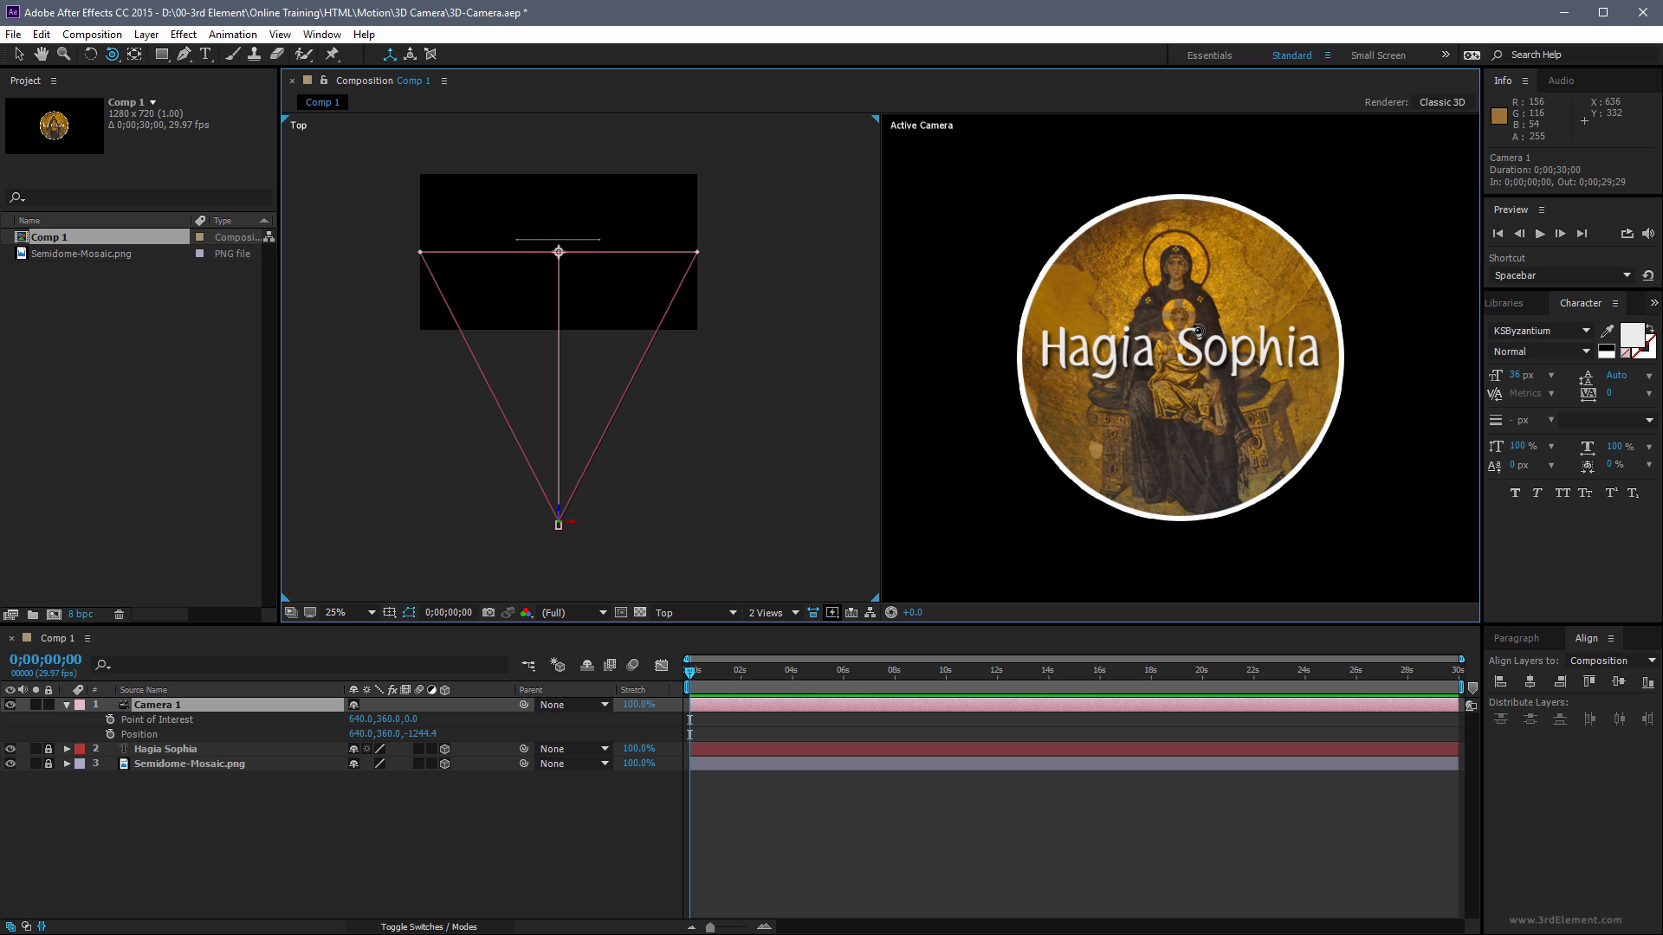
mouse_move(1248, 305)
mouse_down()
mouse_move(1106, 434)
mouse_move(1203, 468)
mouse_move(1272, 393)
mouse_move(1221, 301)
mouse_up()
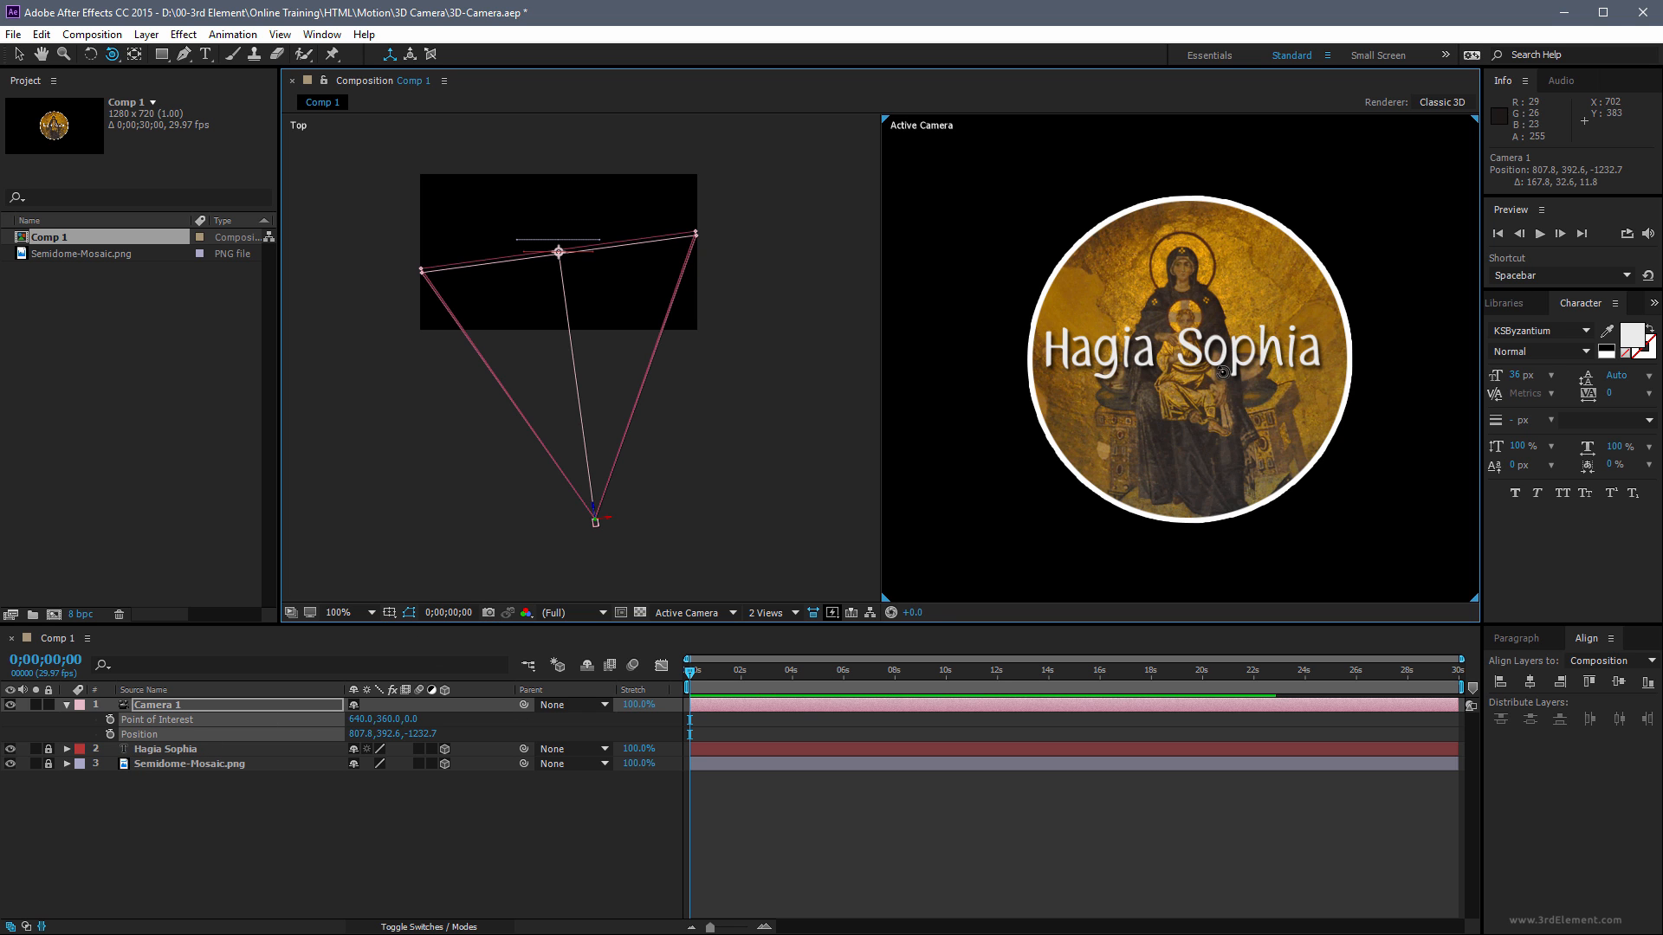
drag(1216, 364, 1252, 425)
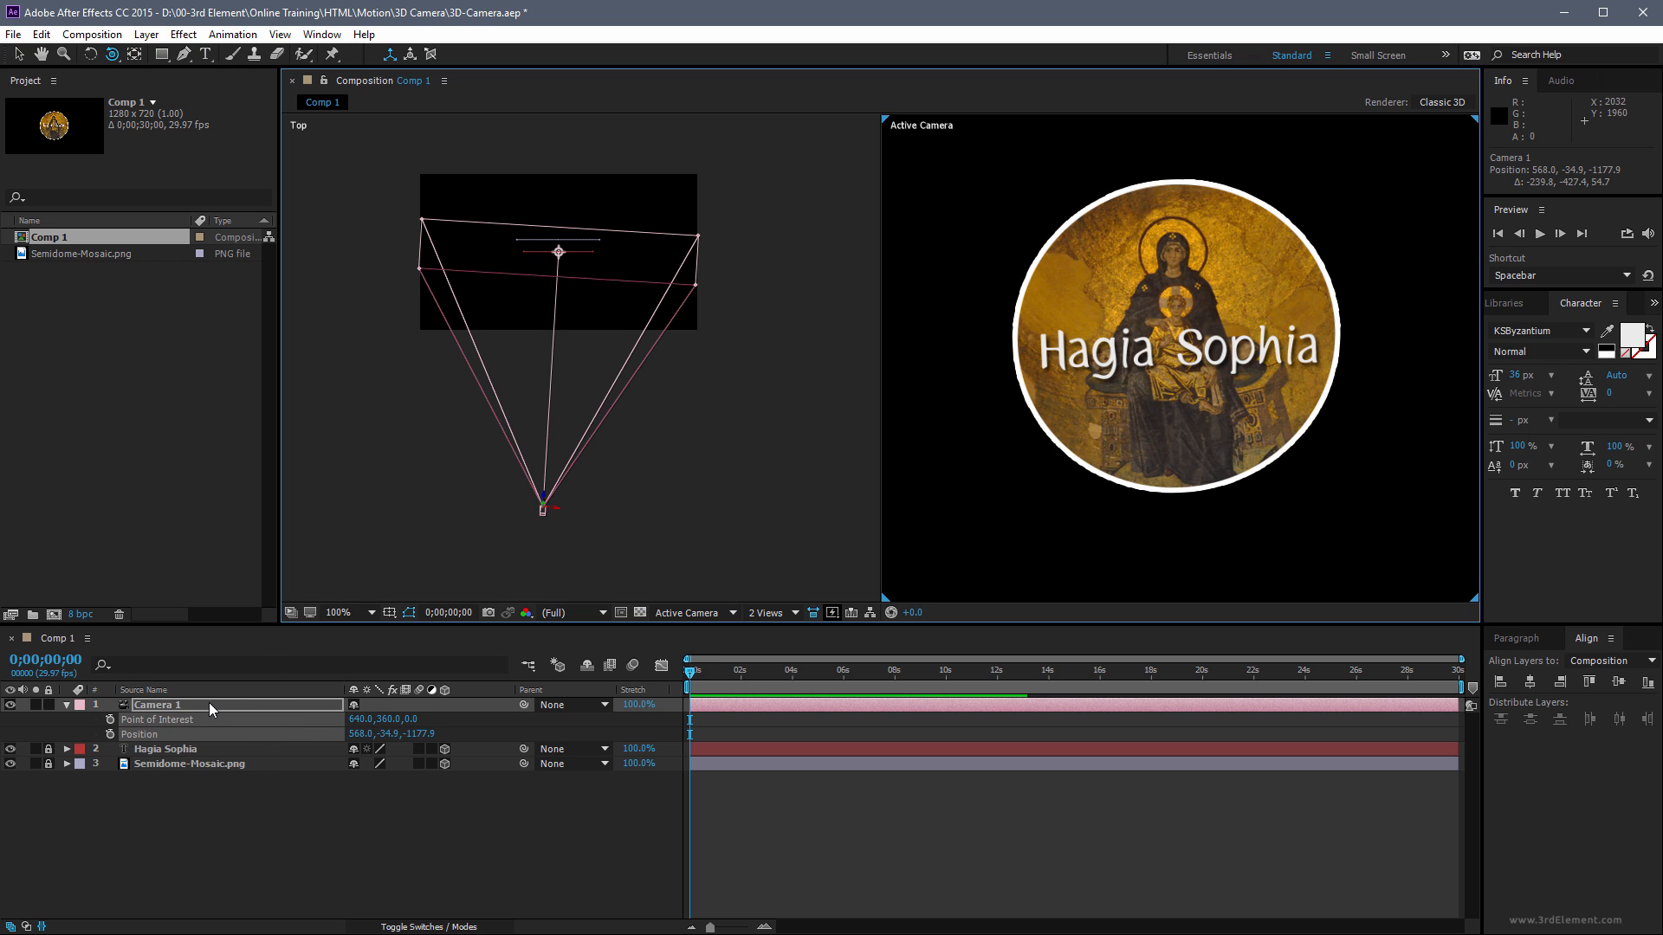
Expand all of Camera 1's Transform properties and reset them
click(67, 705)
click(68, 705)
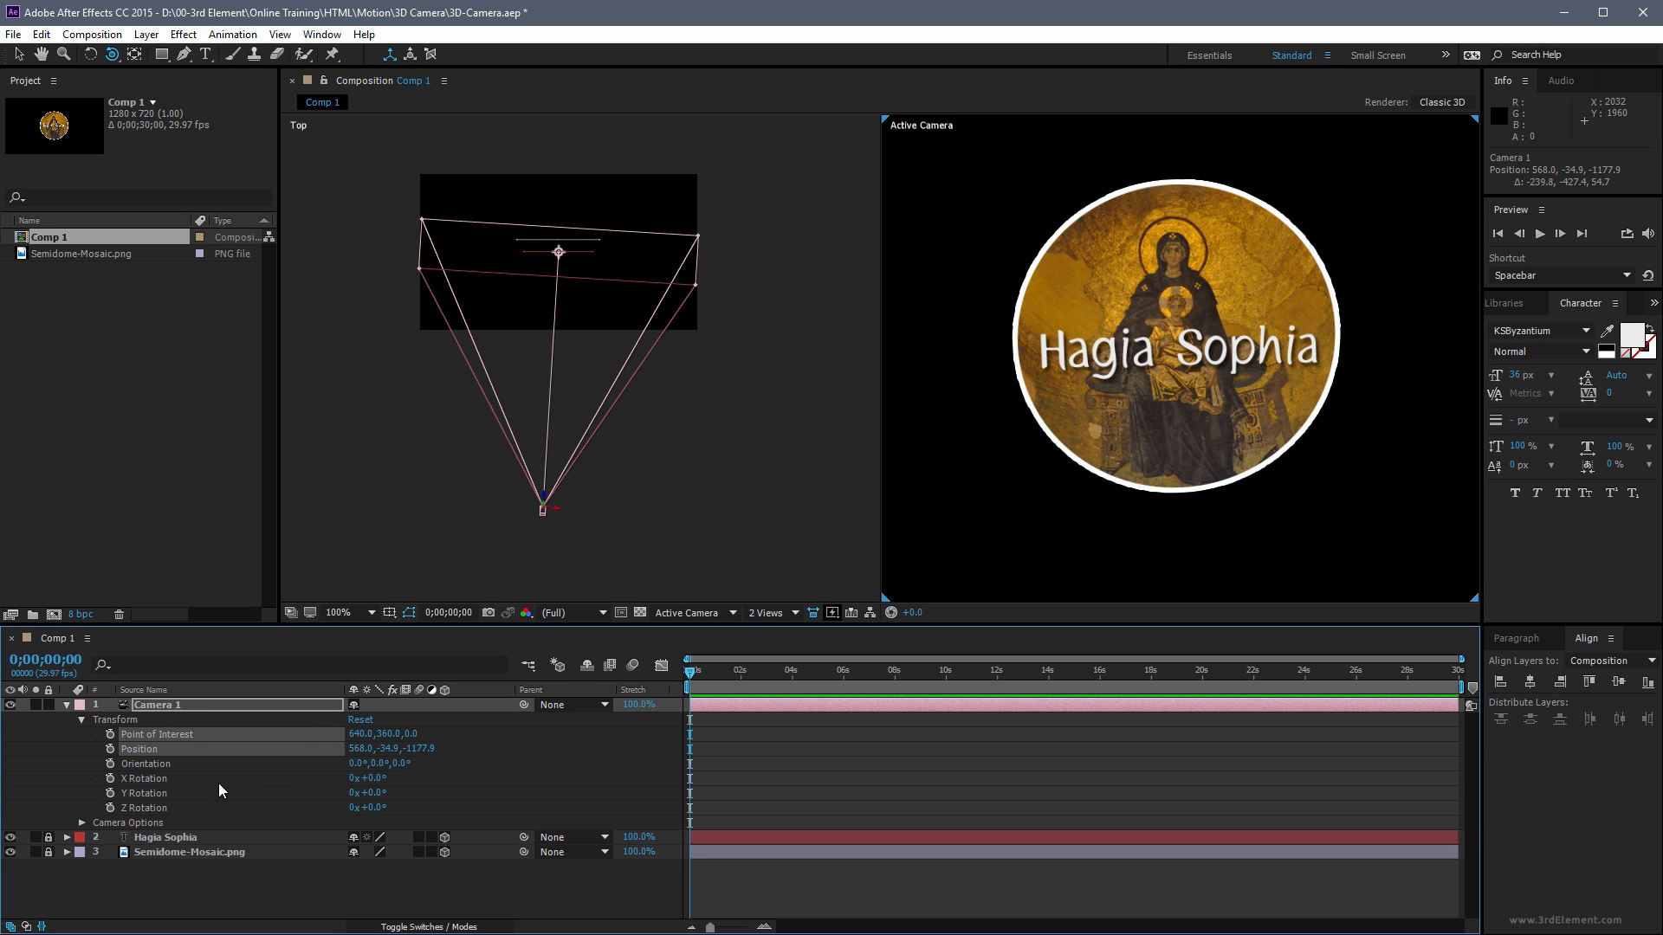
click(361, 721)
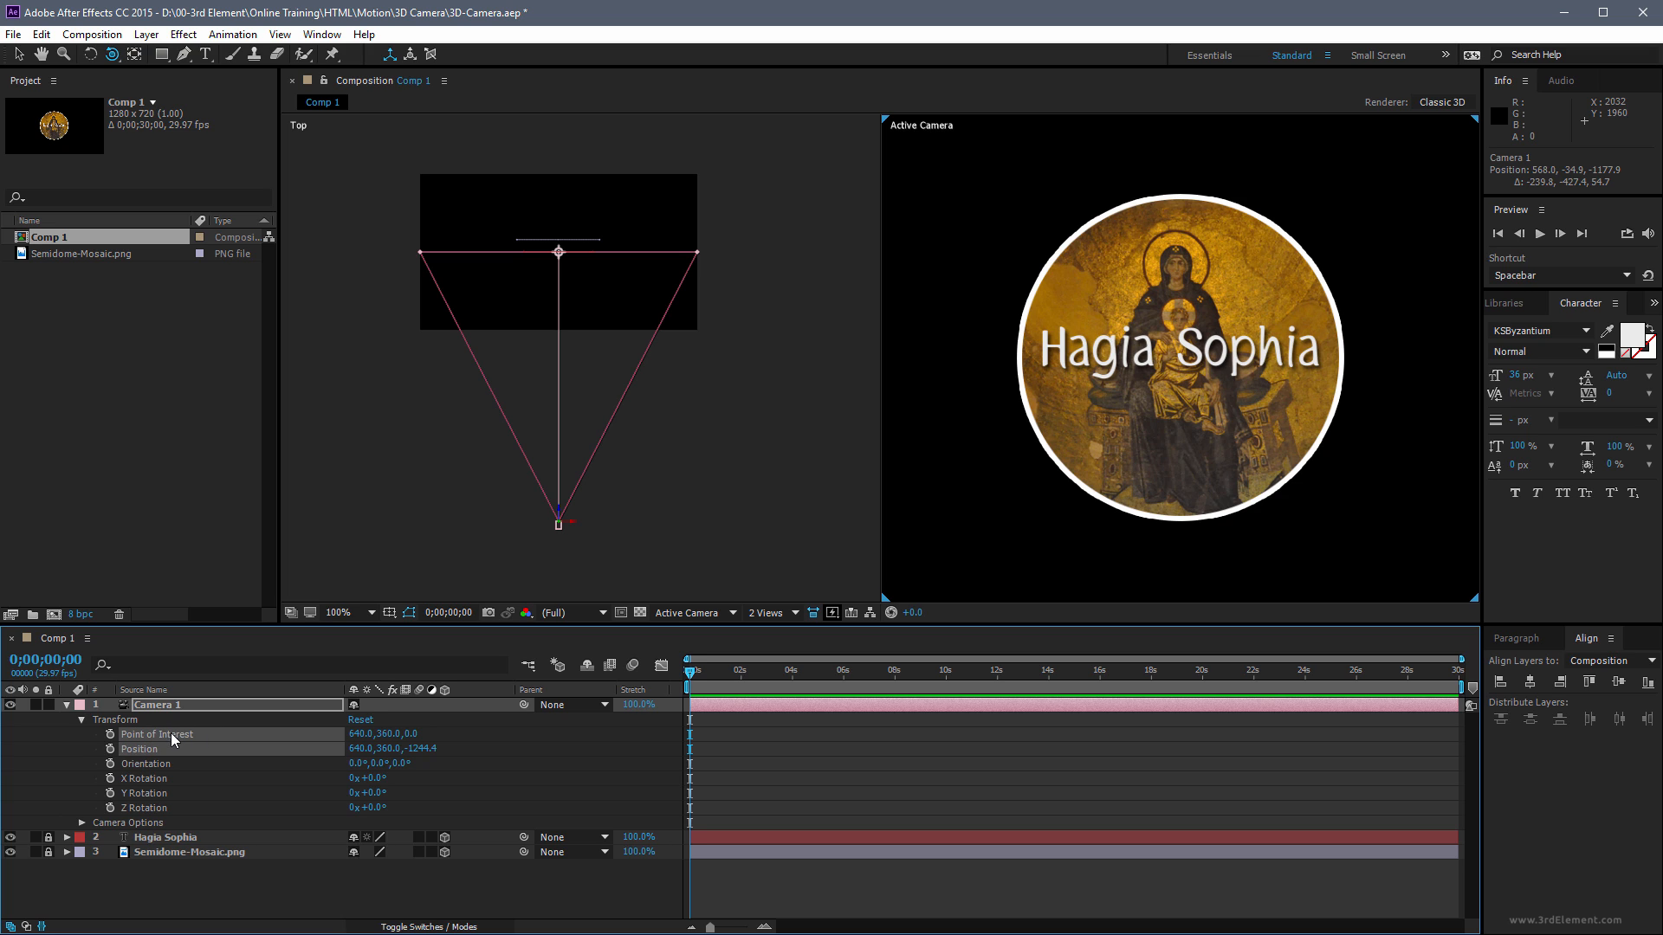
Hide Camera 1's Orientation and X, Y and Z Rotation properties, keeping only Point of Interest and Position listed
alt+shift+click(161, 808)
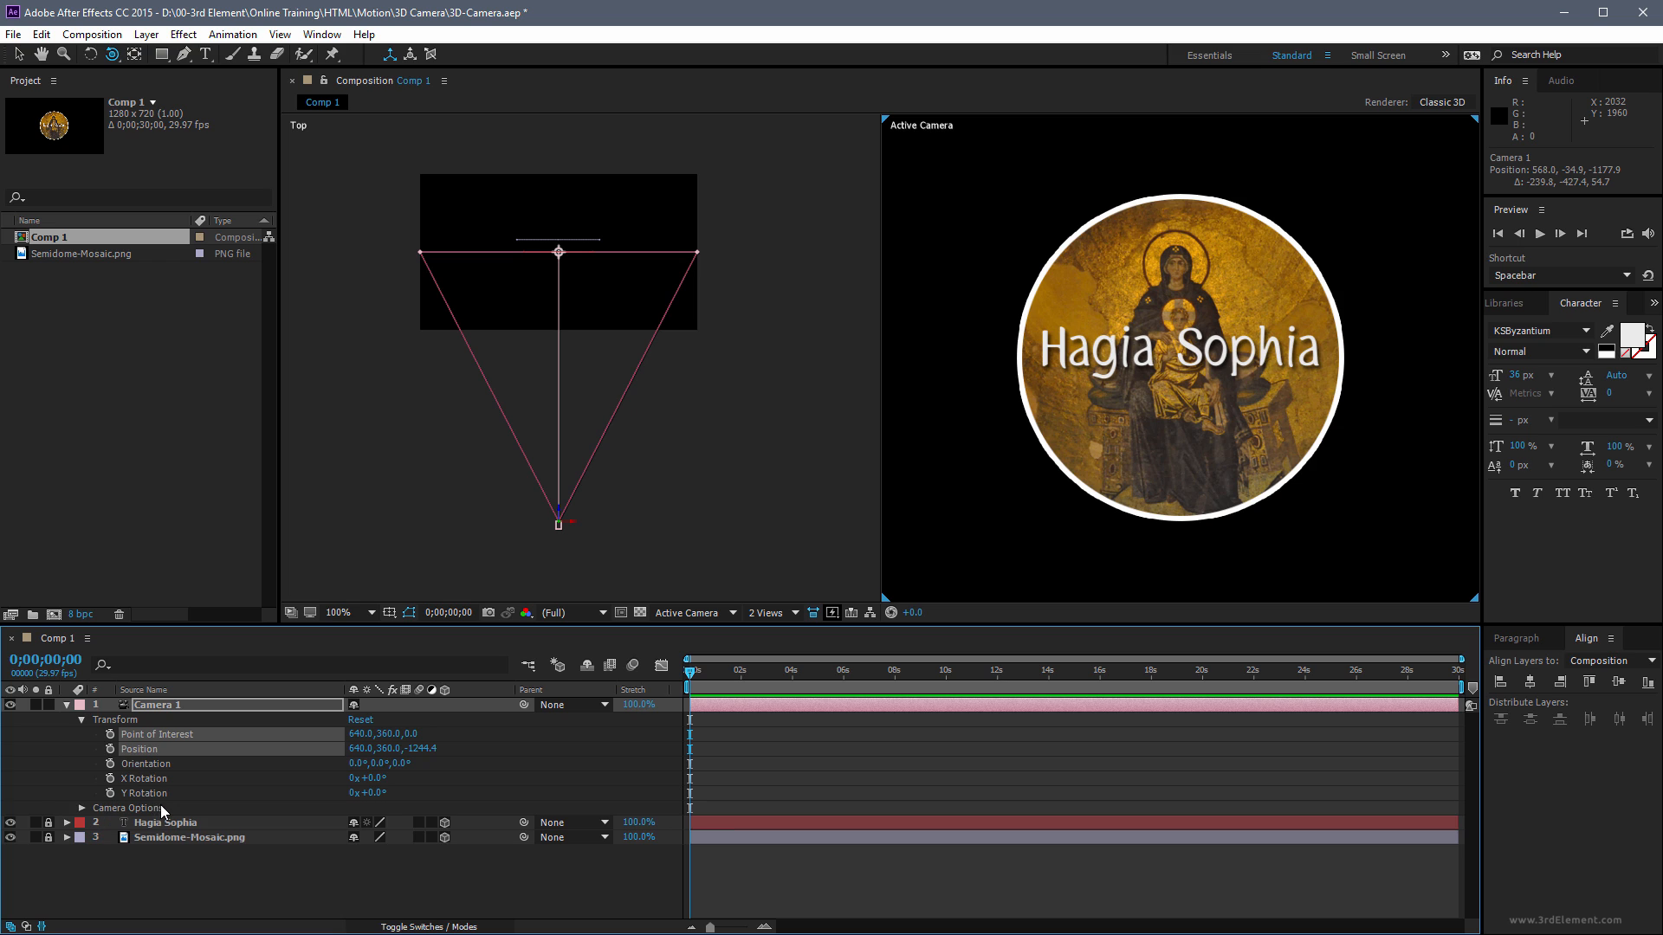
alt+shift+click(158, 793)
alt+shift+click(158, 778)
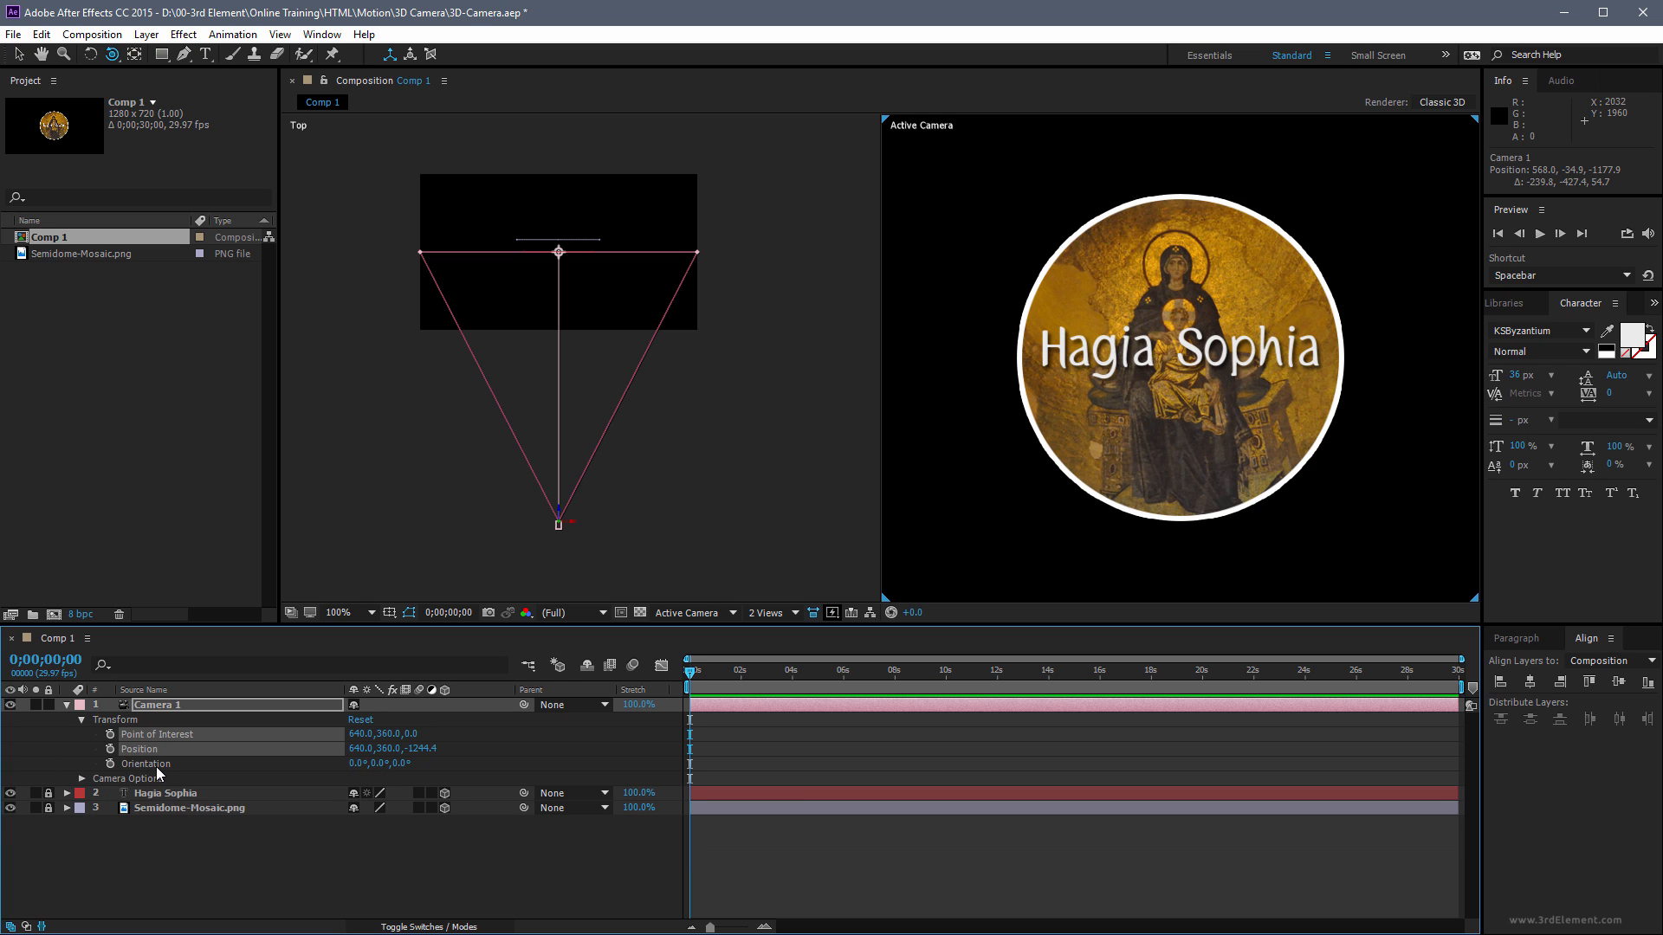
alt+shift+click(156, 764)
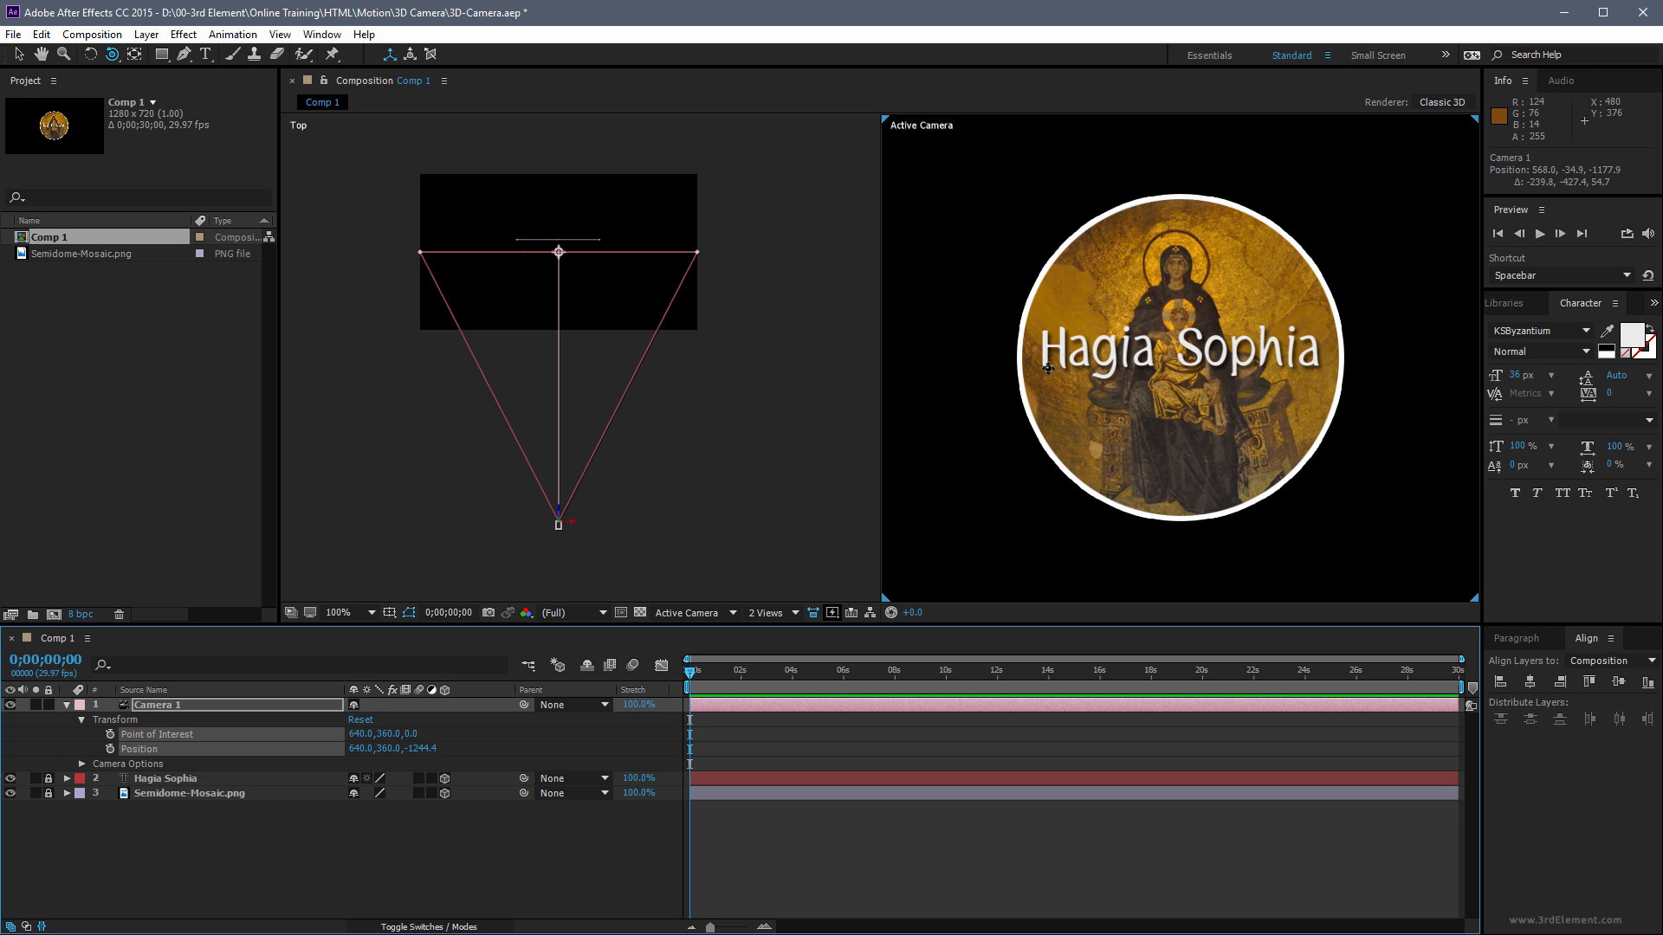
Try shifting Camera 1 and its point of interest about 32 px sideways with the Track XY Camera Tool, and reset its Transform
key(c)
drag(1179, 443, 1161, 506)
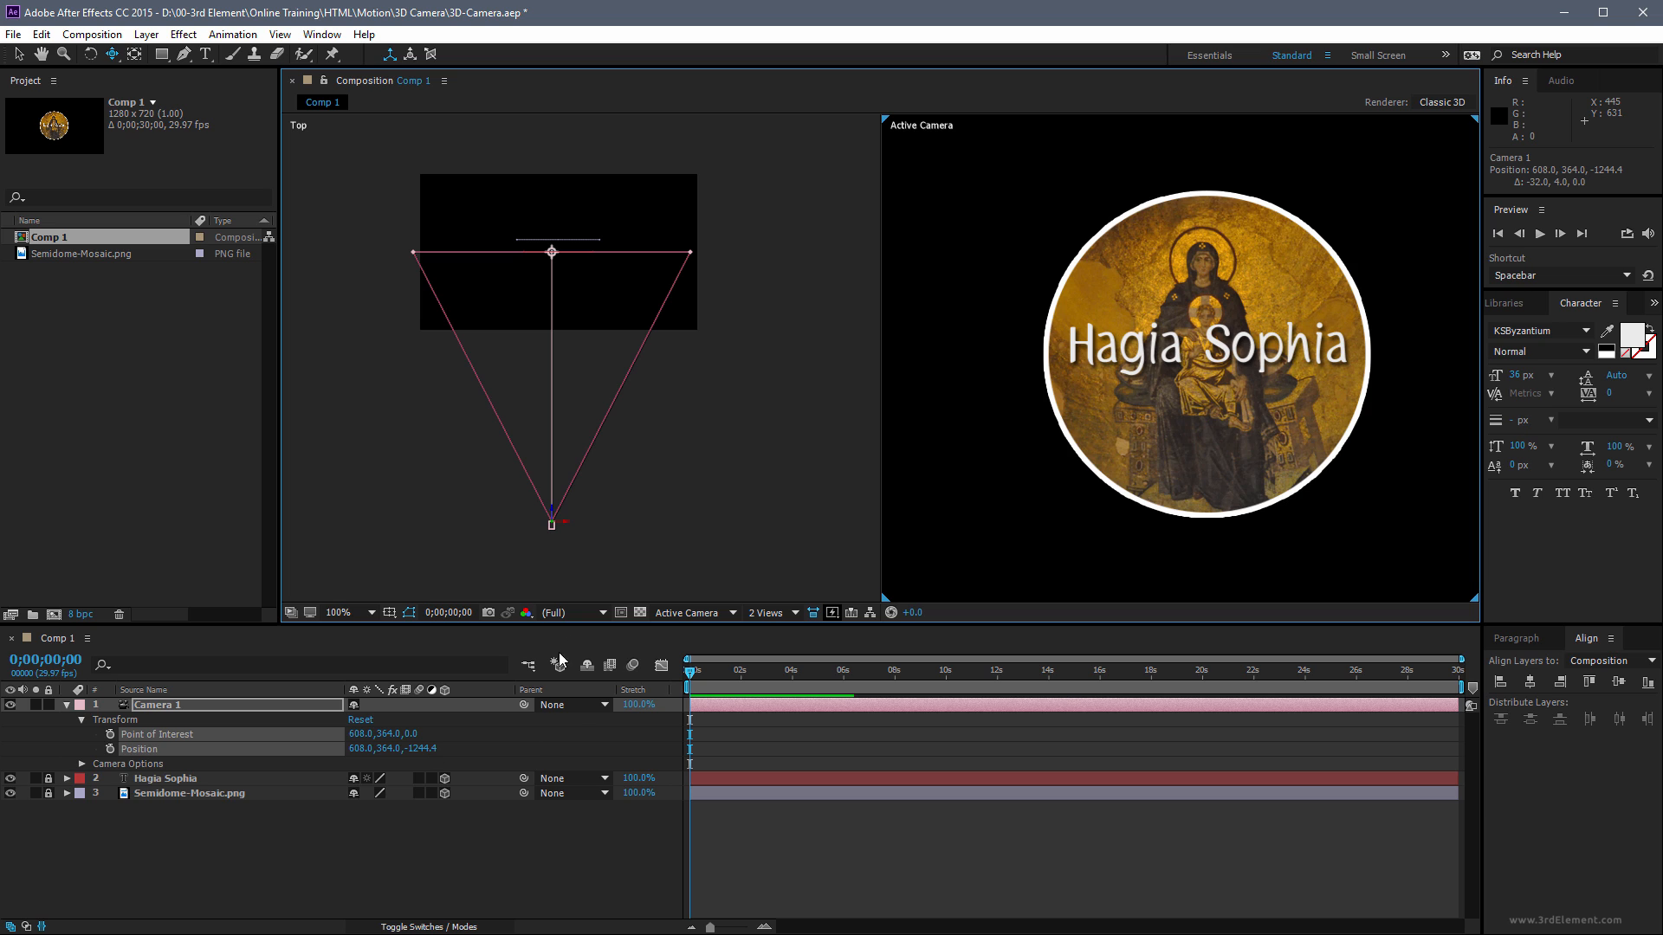
click(360, 720)
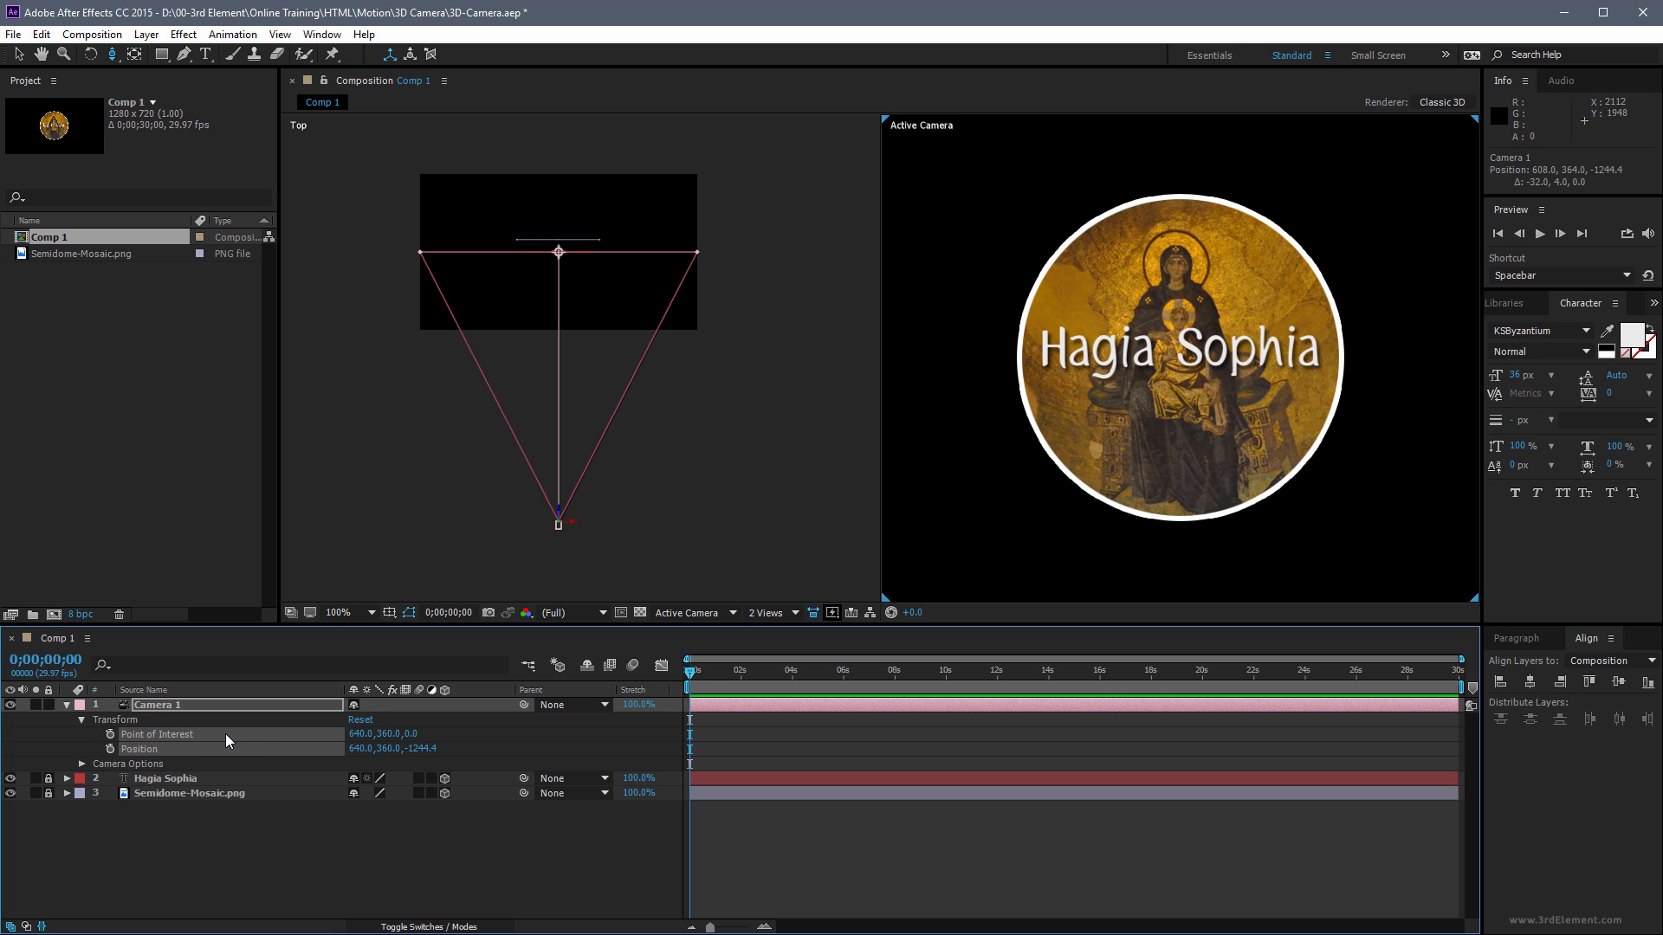
Move Camera 1 about 36 px closer along Z with the Track Z Camera Tool in the Active Camera view
drag(1144, 398, 1197, 398)
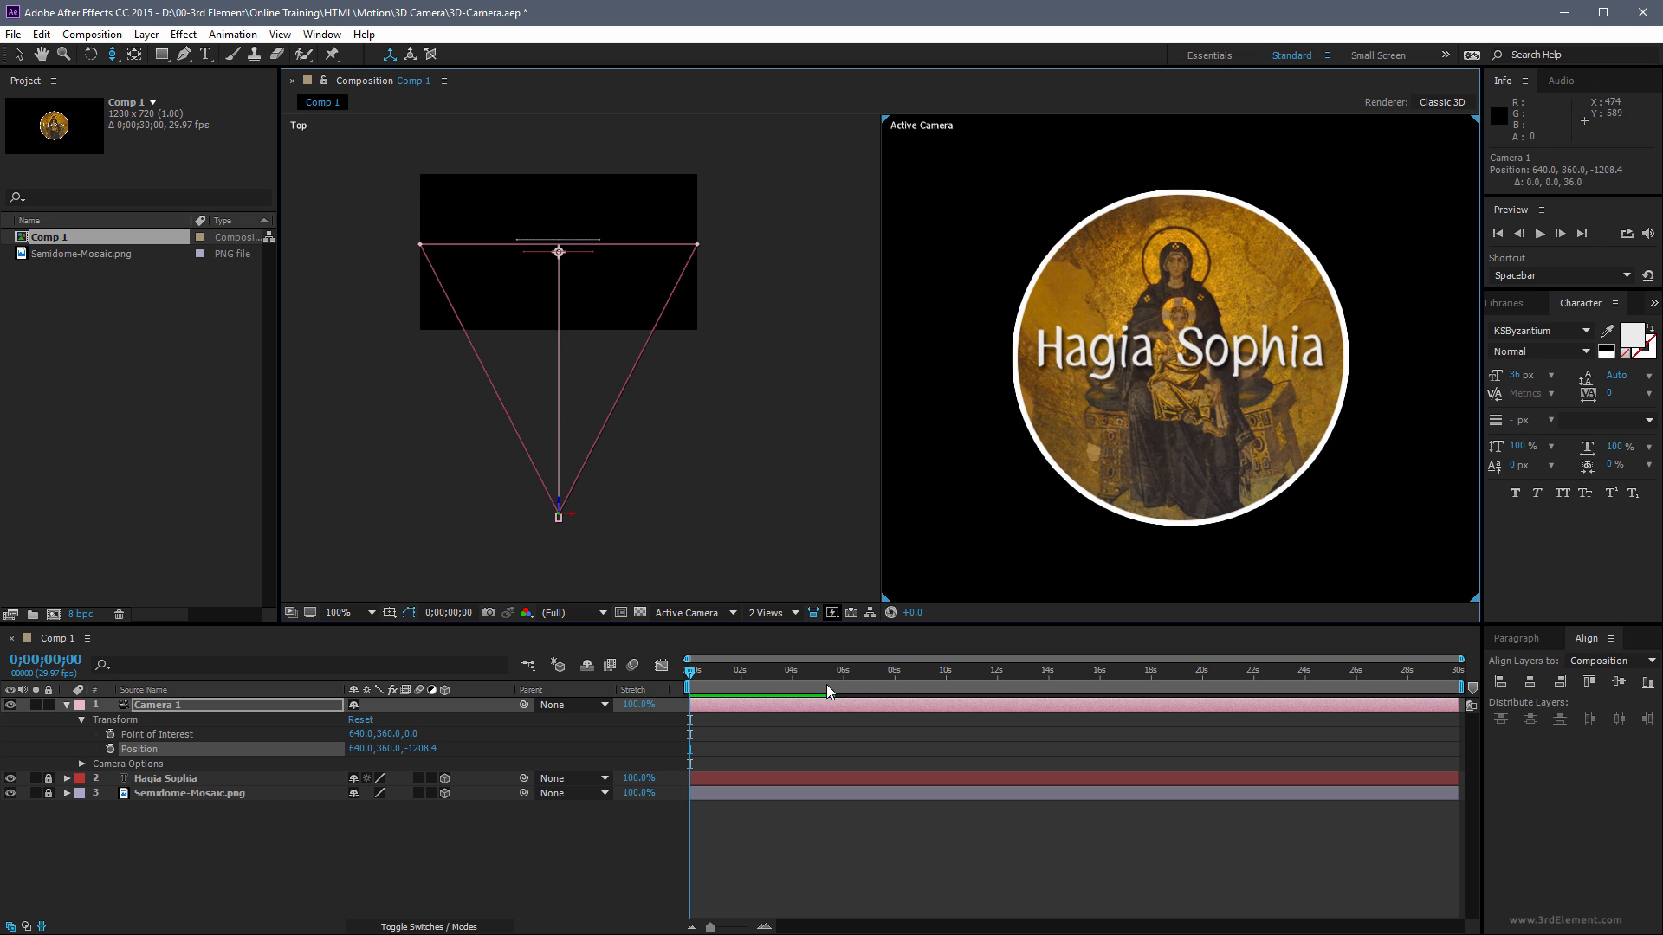
Undo Camera 1's last Z move and try moving it about 168 px closer along Z with the Track Z Camera Tool
key(ctrl+z)
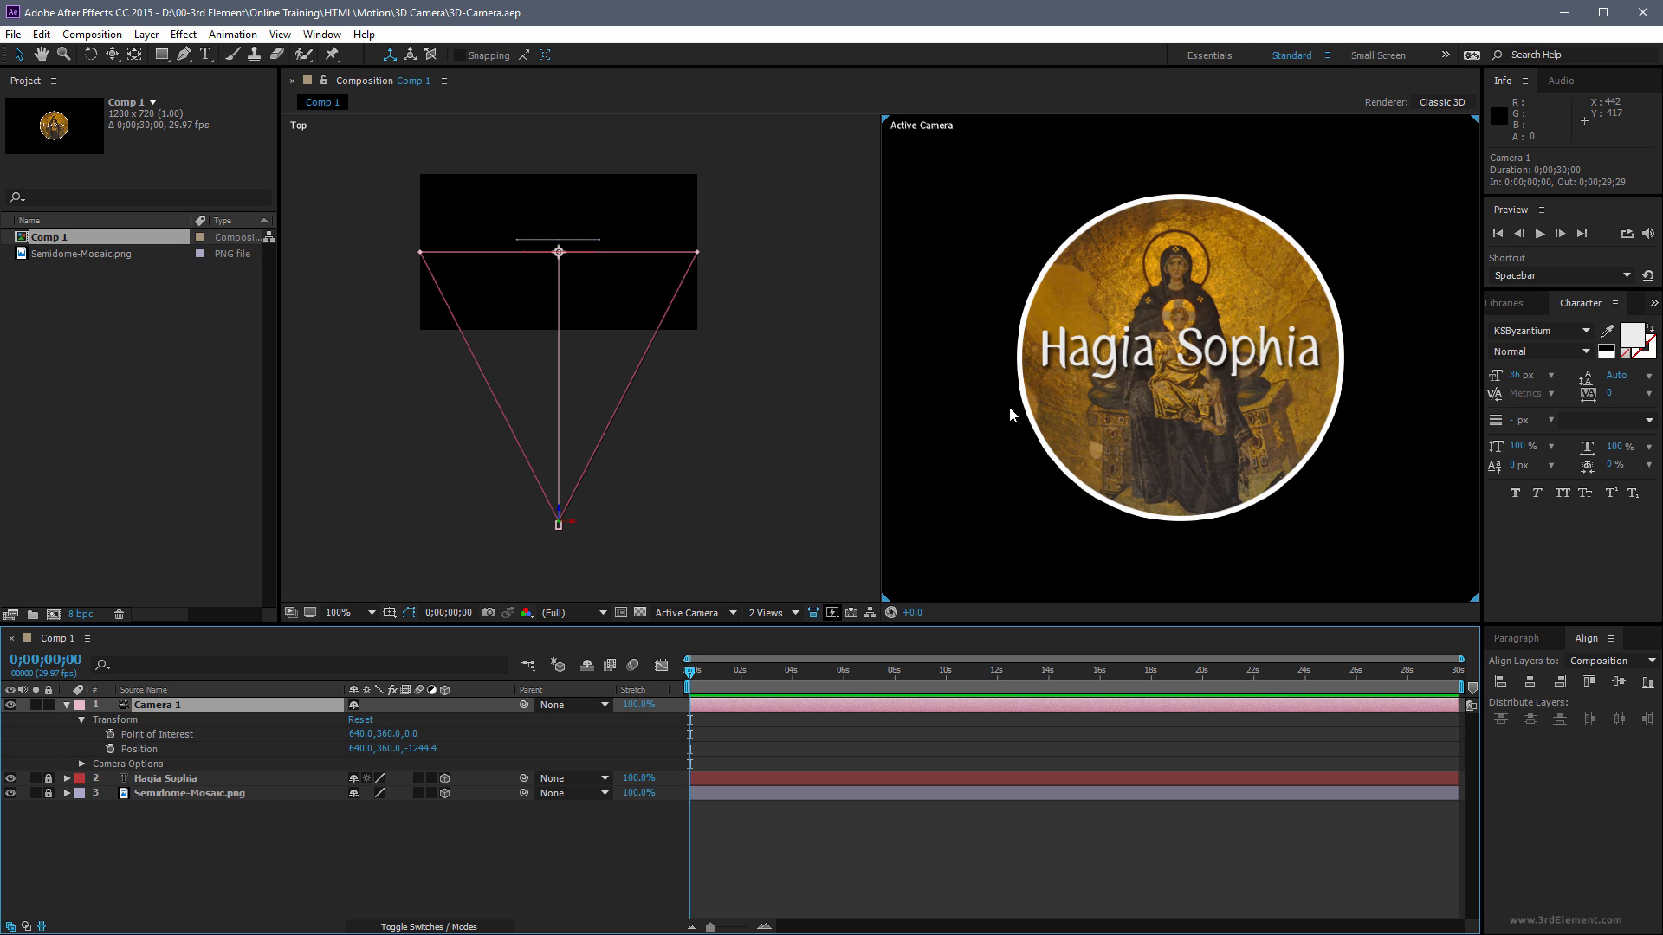
key(c)
key(c)
drag(1139, 450, 1082, 328)
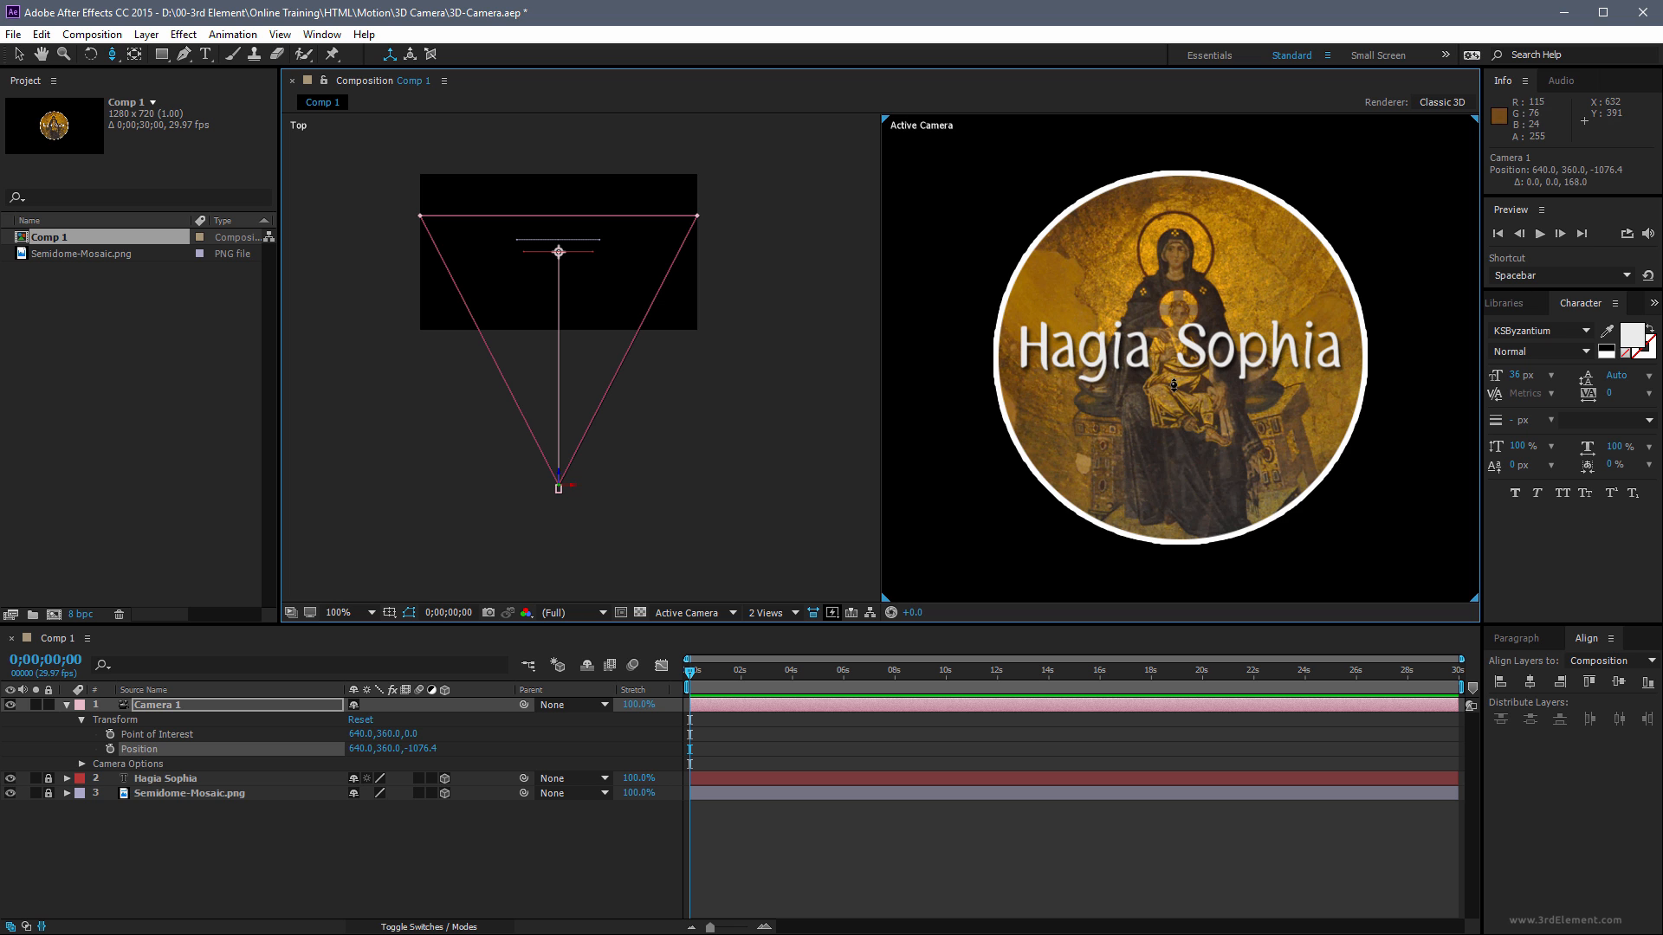
Try orbiting Camera 1 and shifting it with the Orbit and Track XY Camera Tools in the Active Camera view, and reset its Transform
key(c)
key(c)
drag(1174, 388, 1193, 310)
key(c)
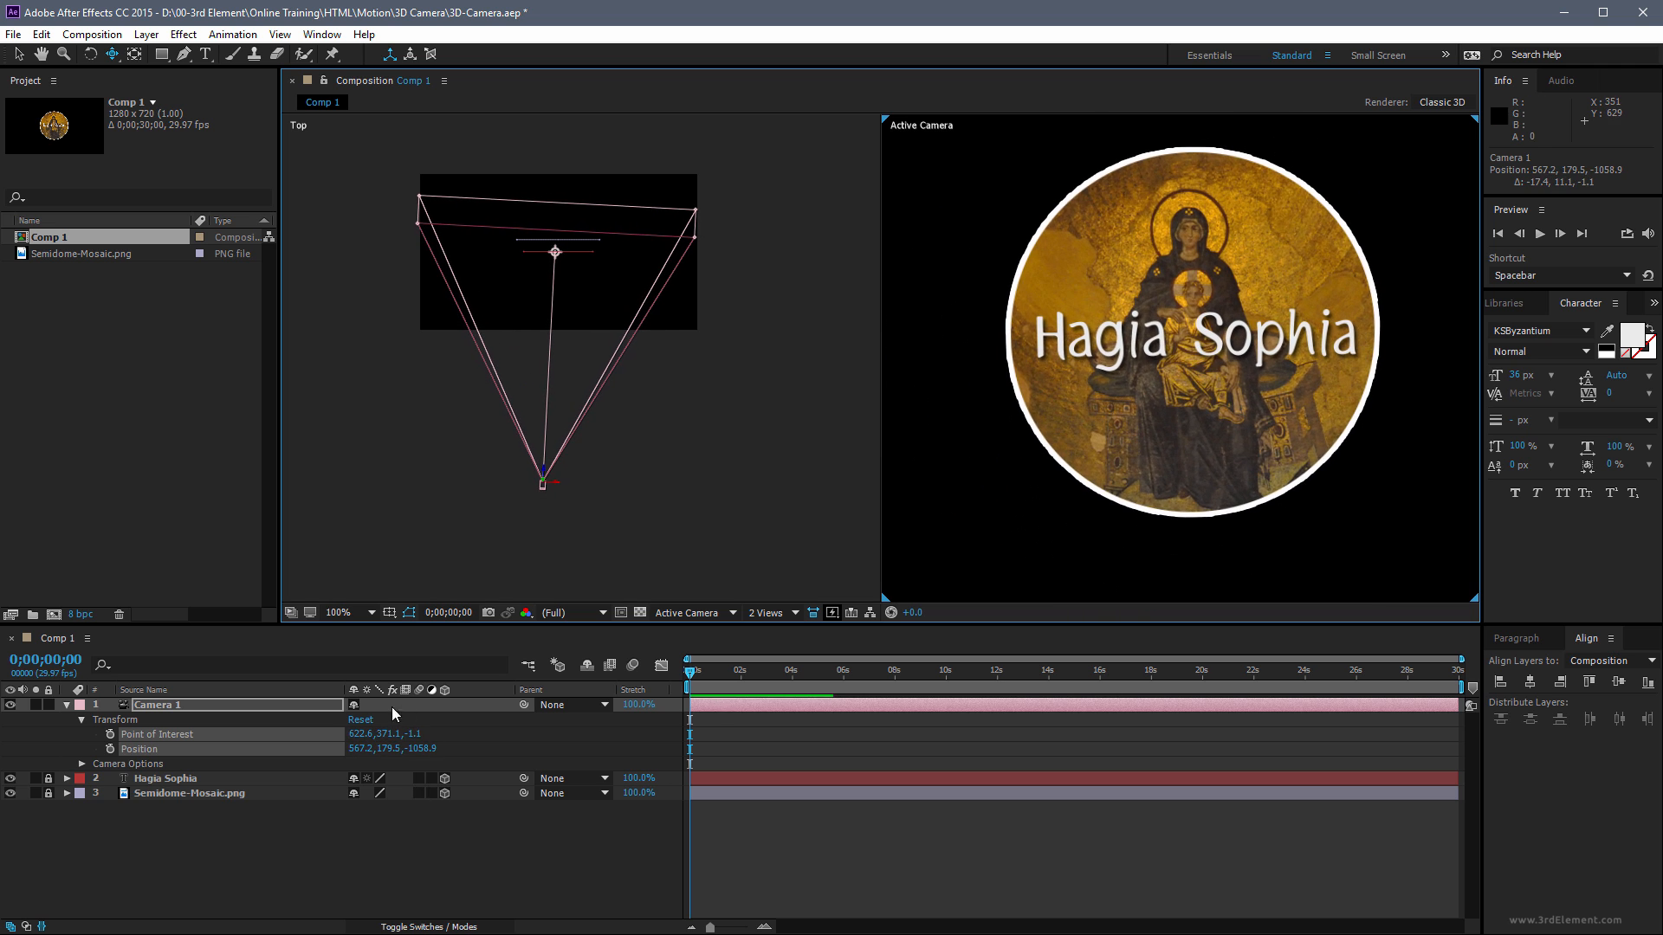
click(366, 720)
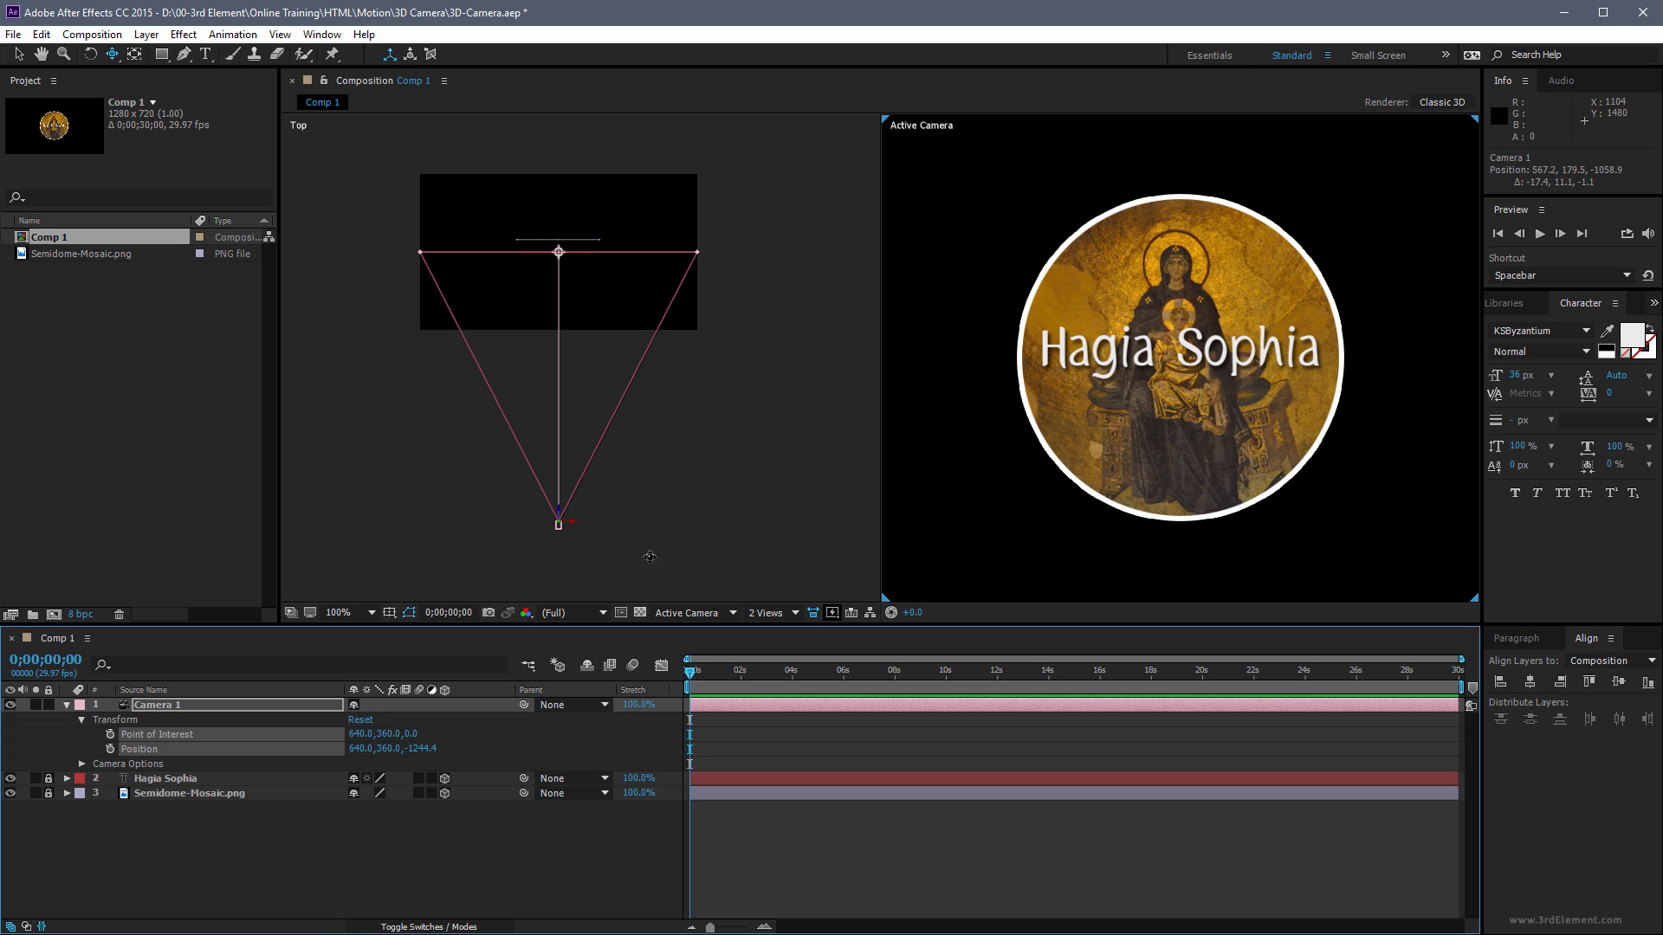
Activate the Top view and set its magnification to 100%
click(655, 530)
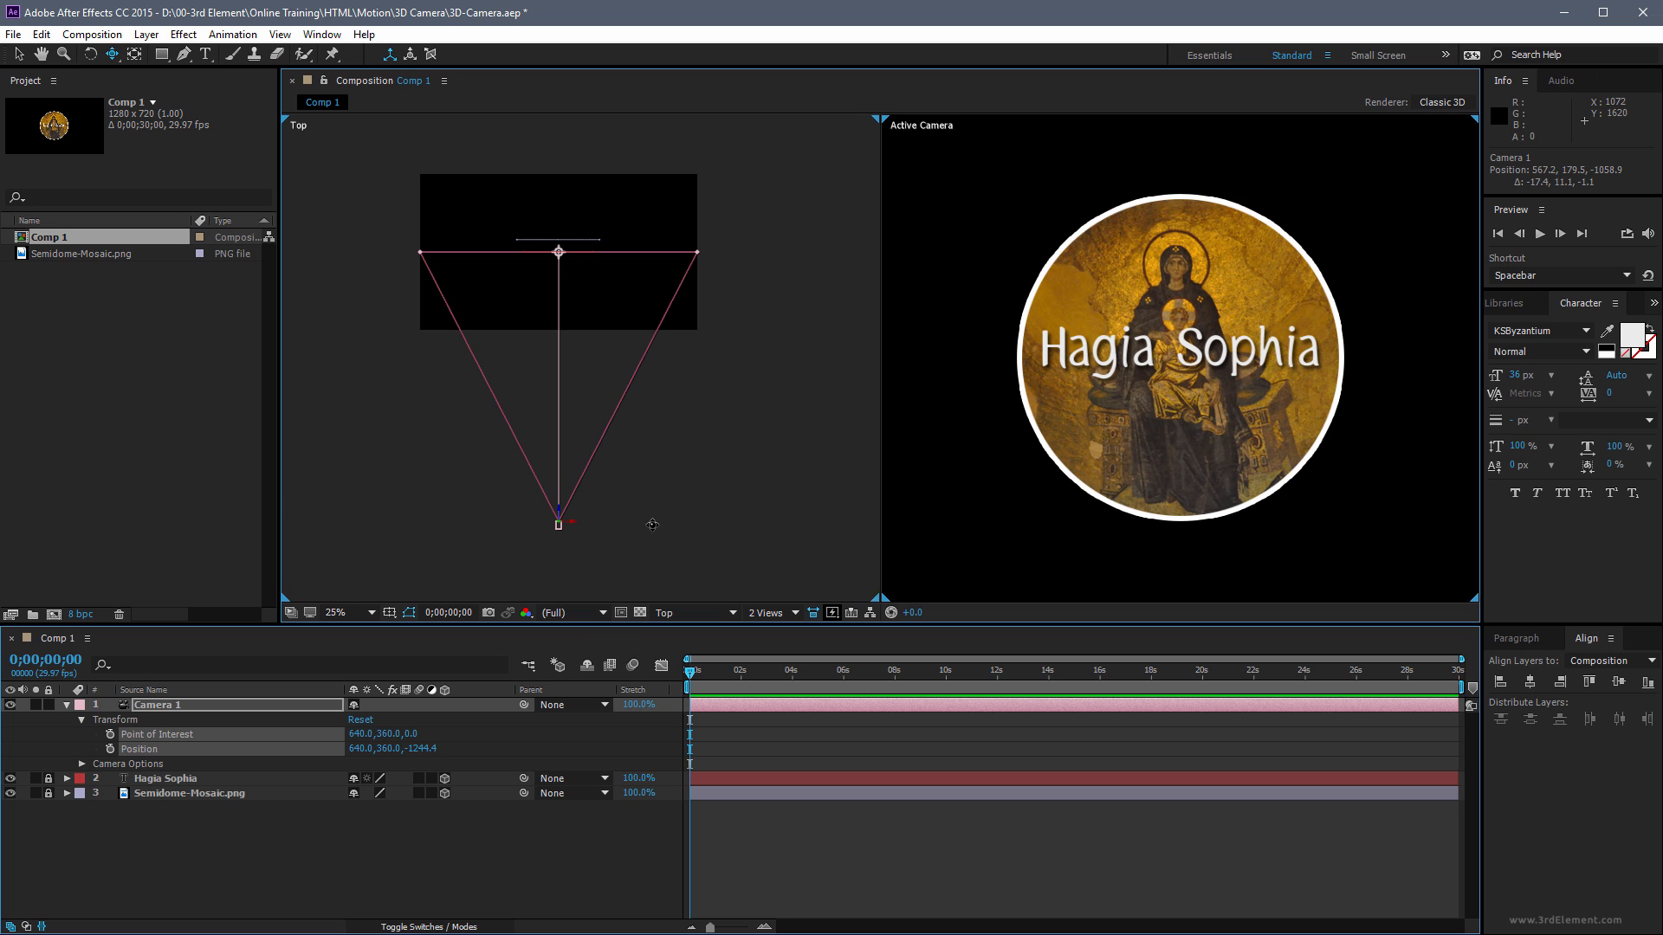
click(724, 613)
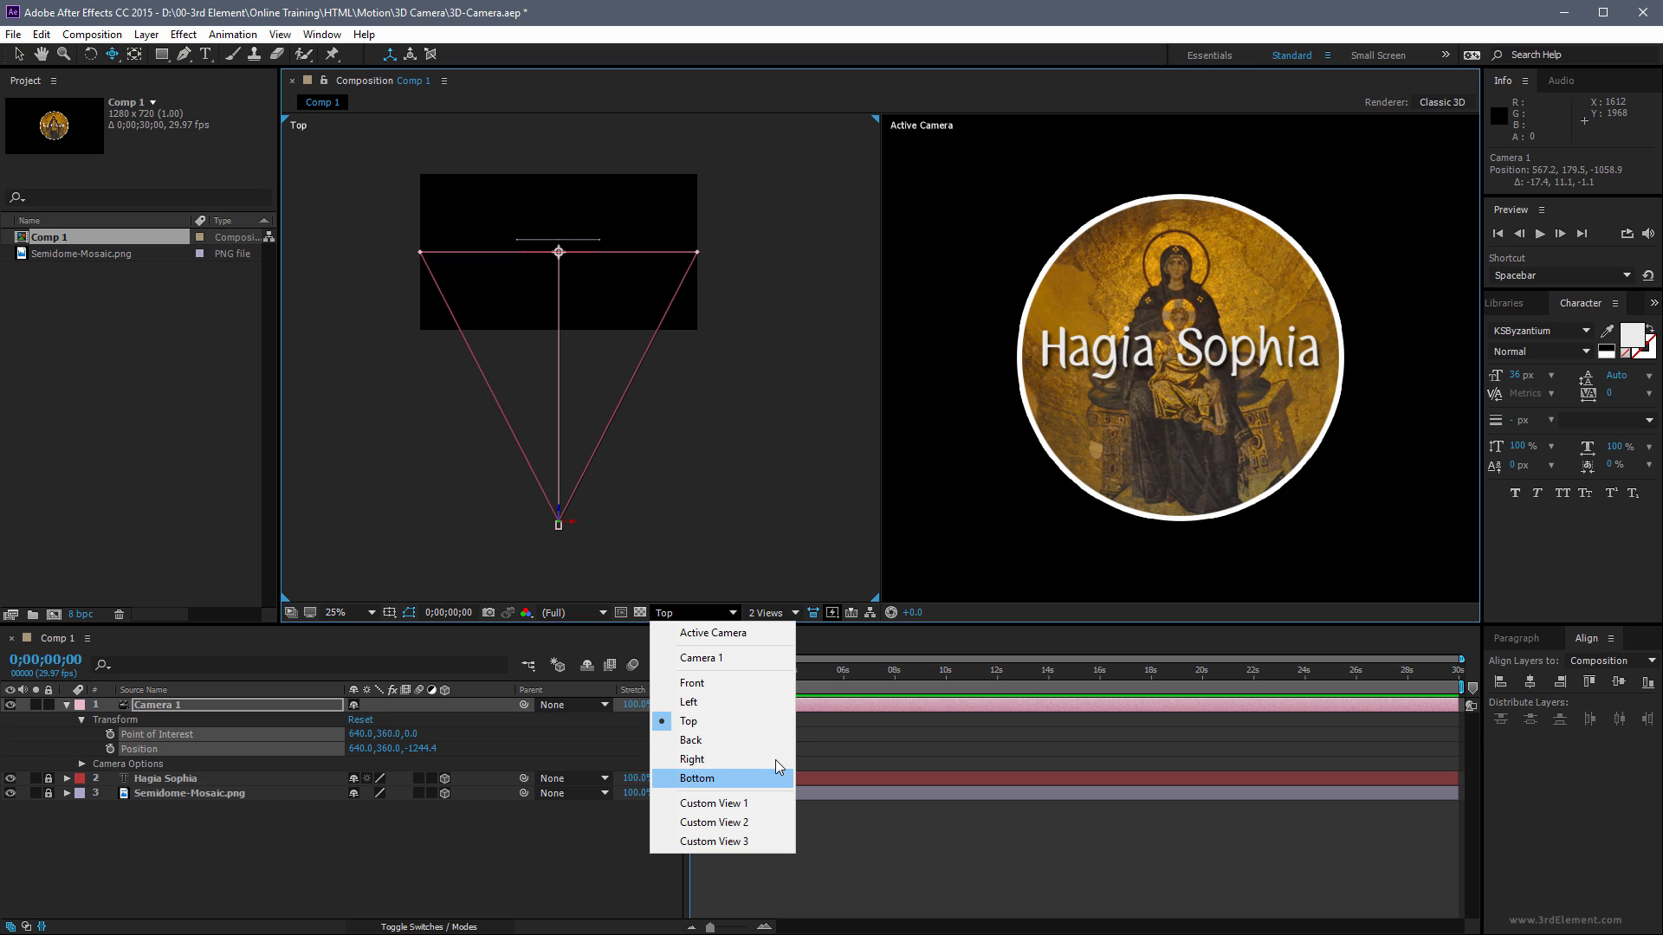
click(758, 470)
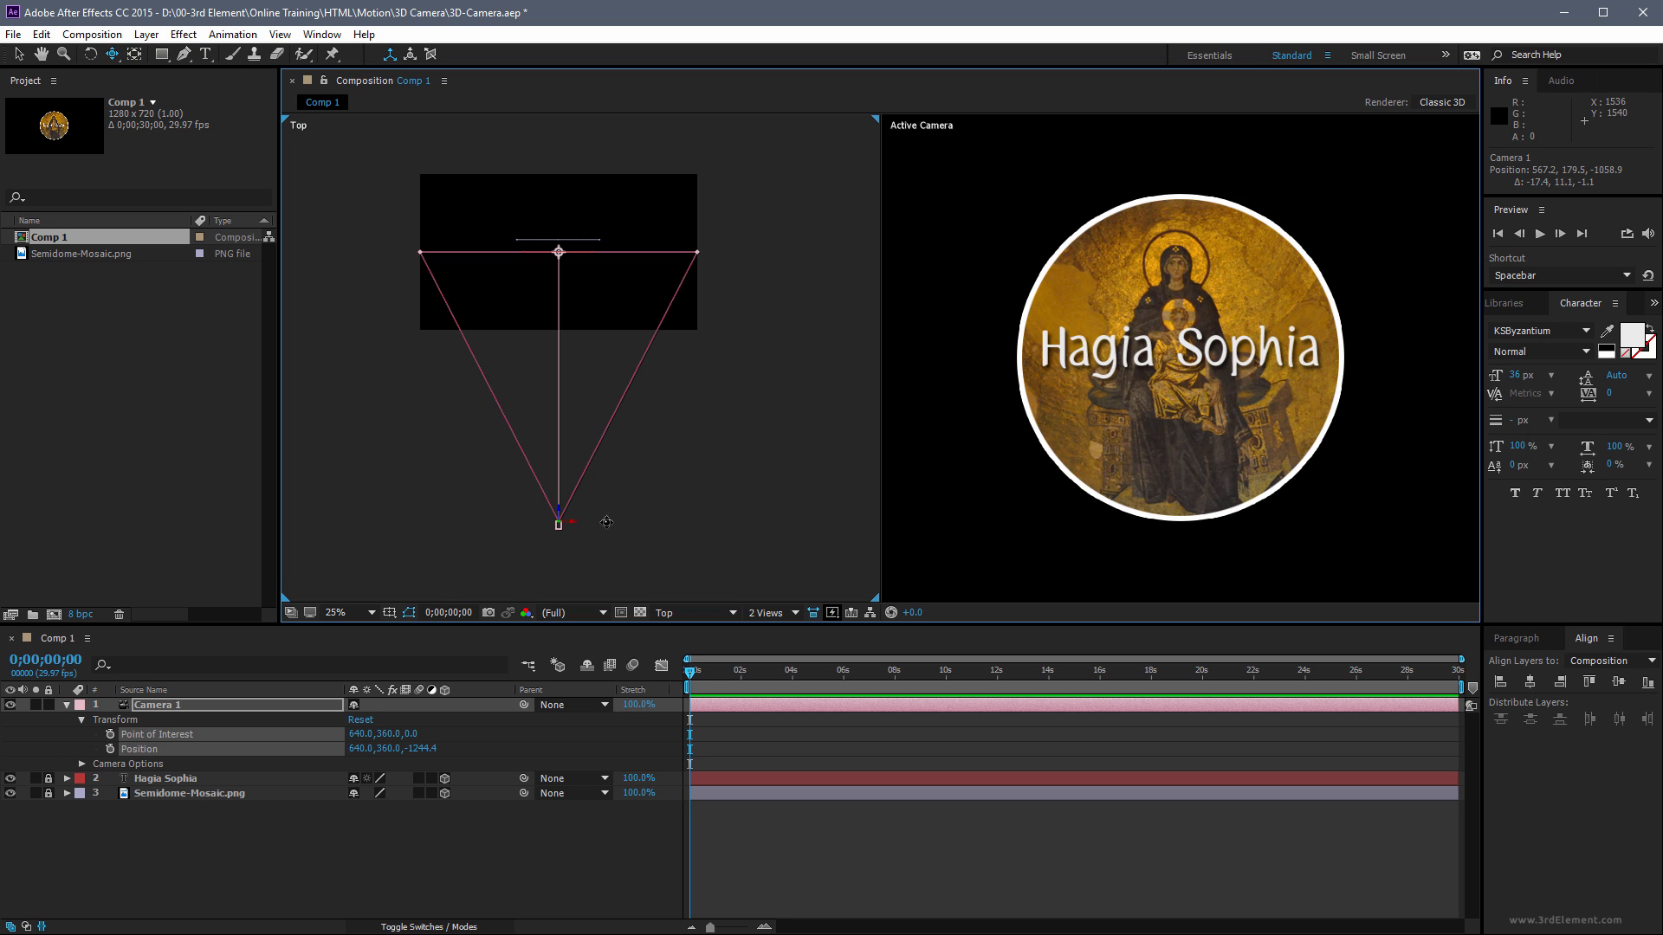
click(367, 613)
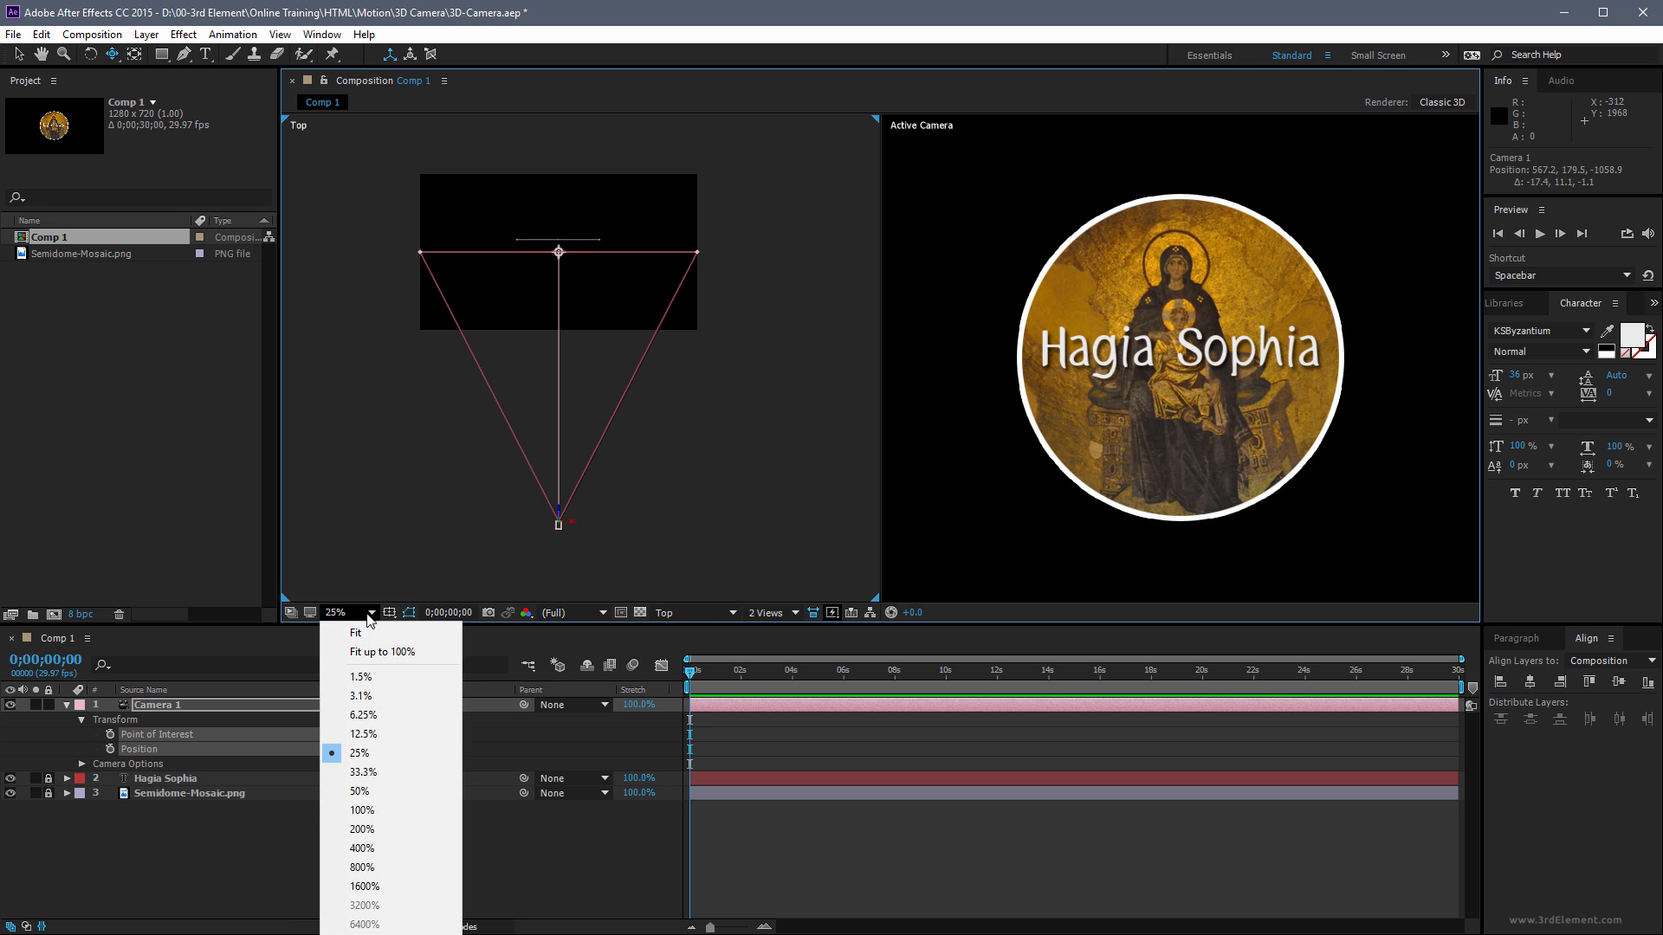
click(398, 809)
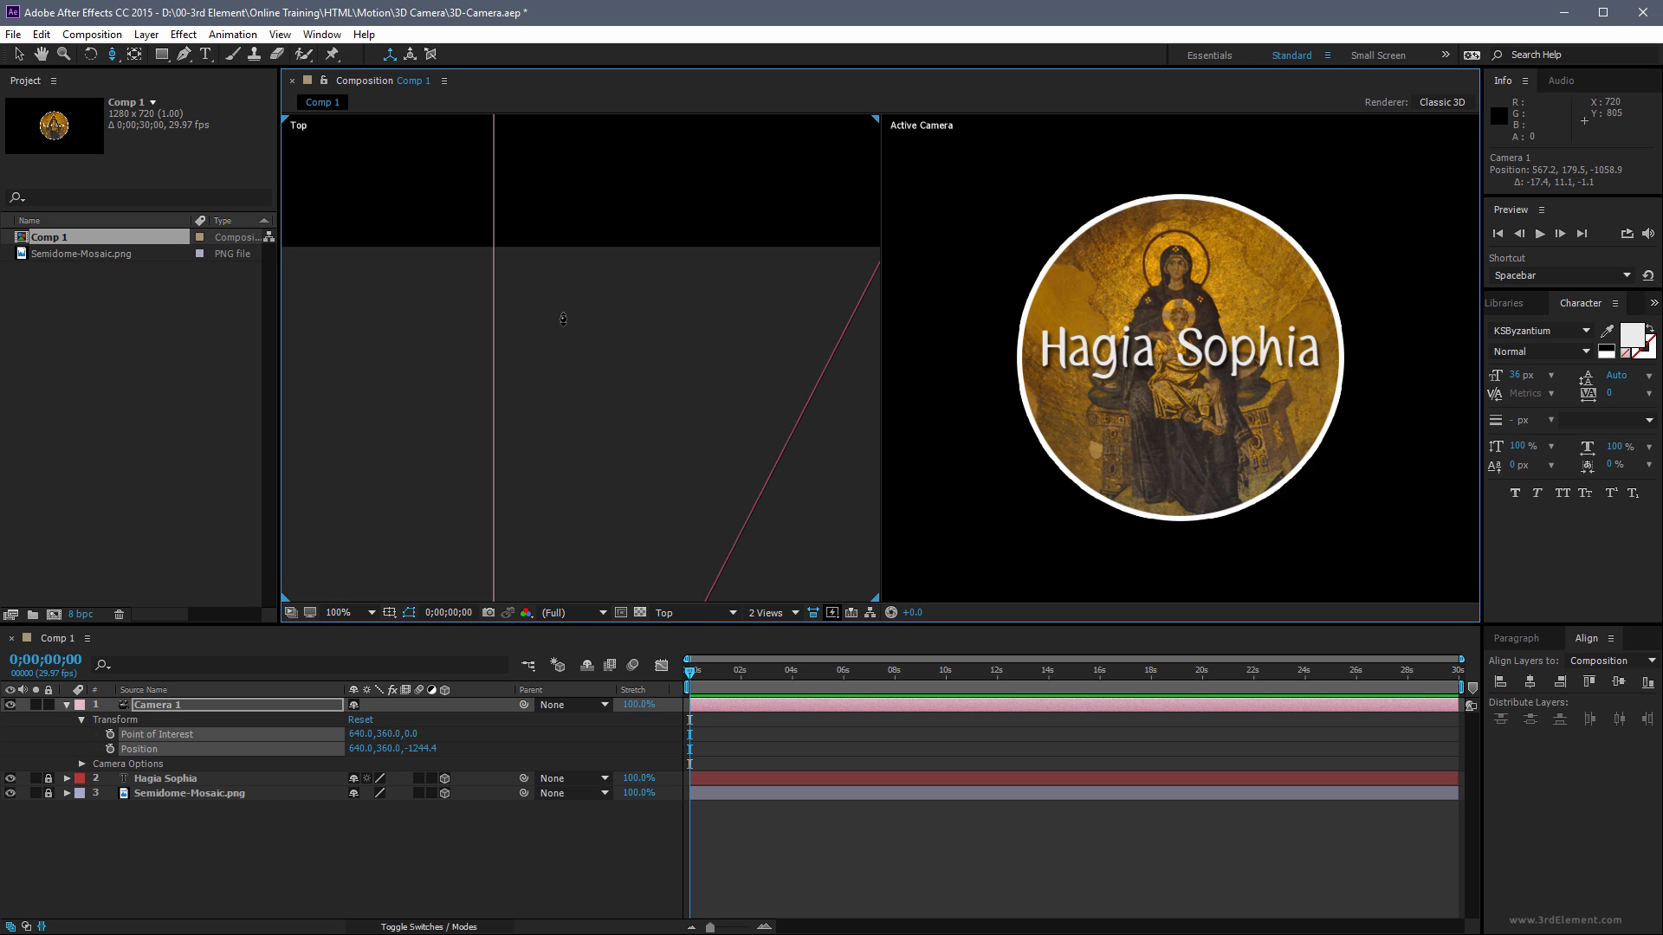
Zoom and pan the Top view with the camera tools to examine the whole camera frustum
drag(556, 284, 633, 357)
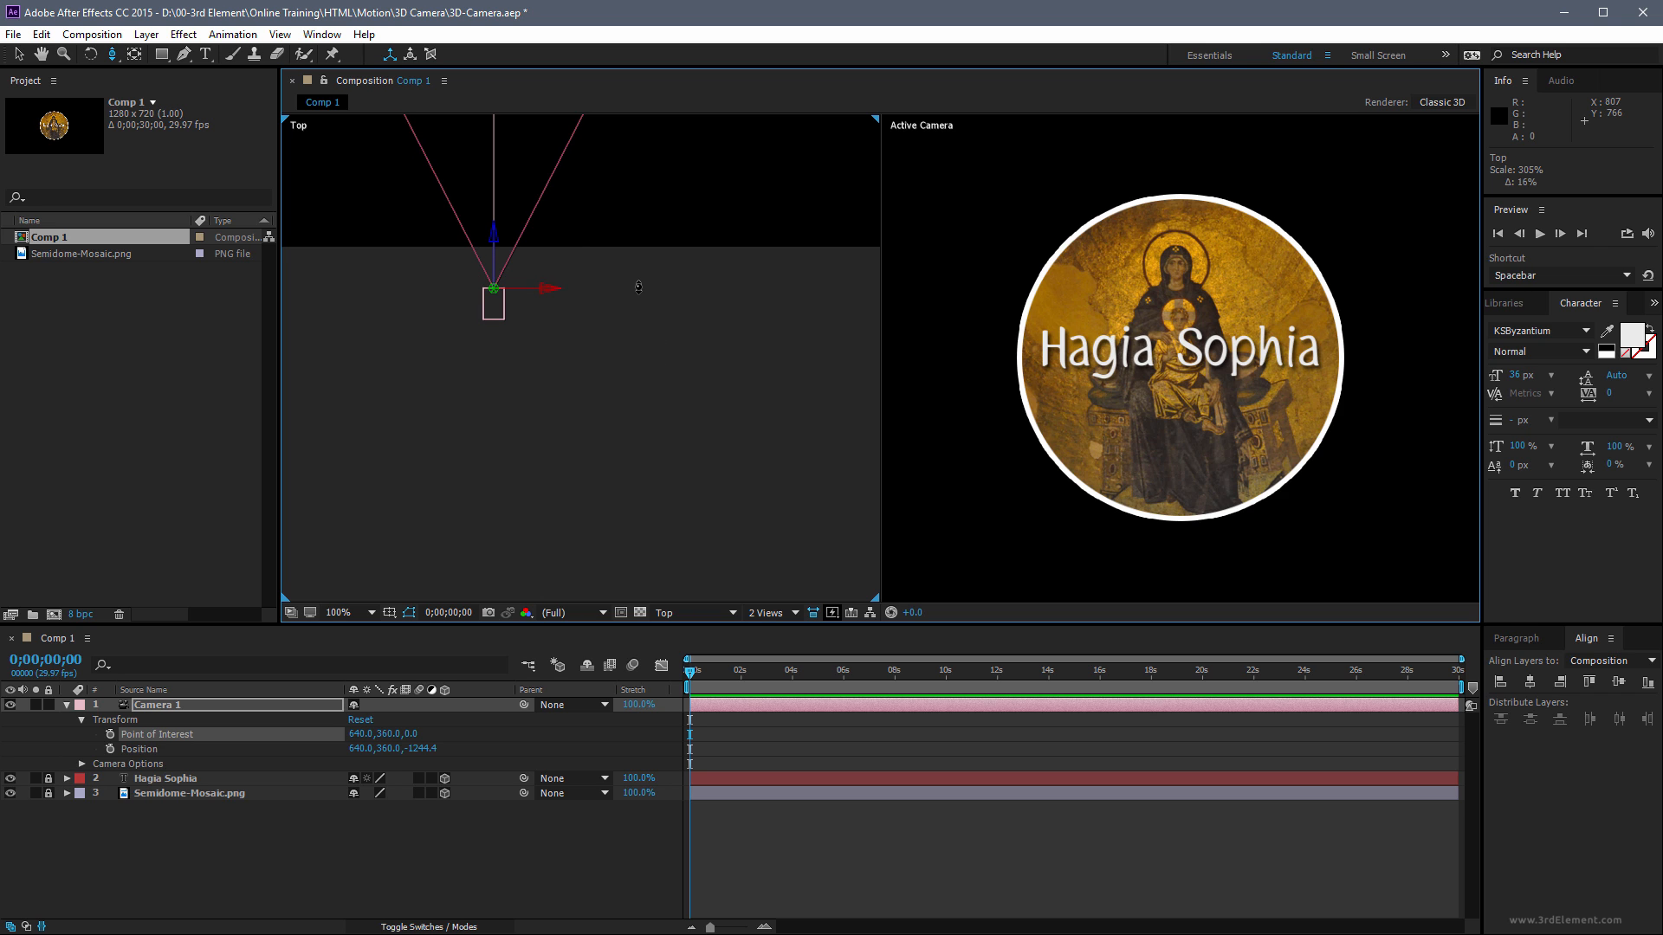
key(h)
drag(594, 252, 640, 494)
key(c)
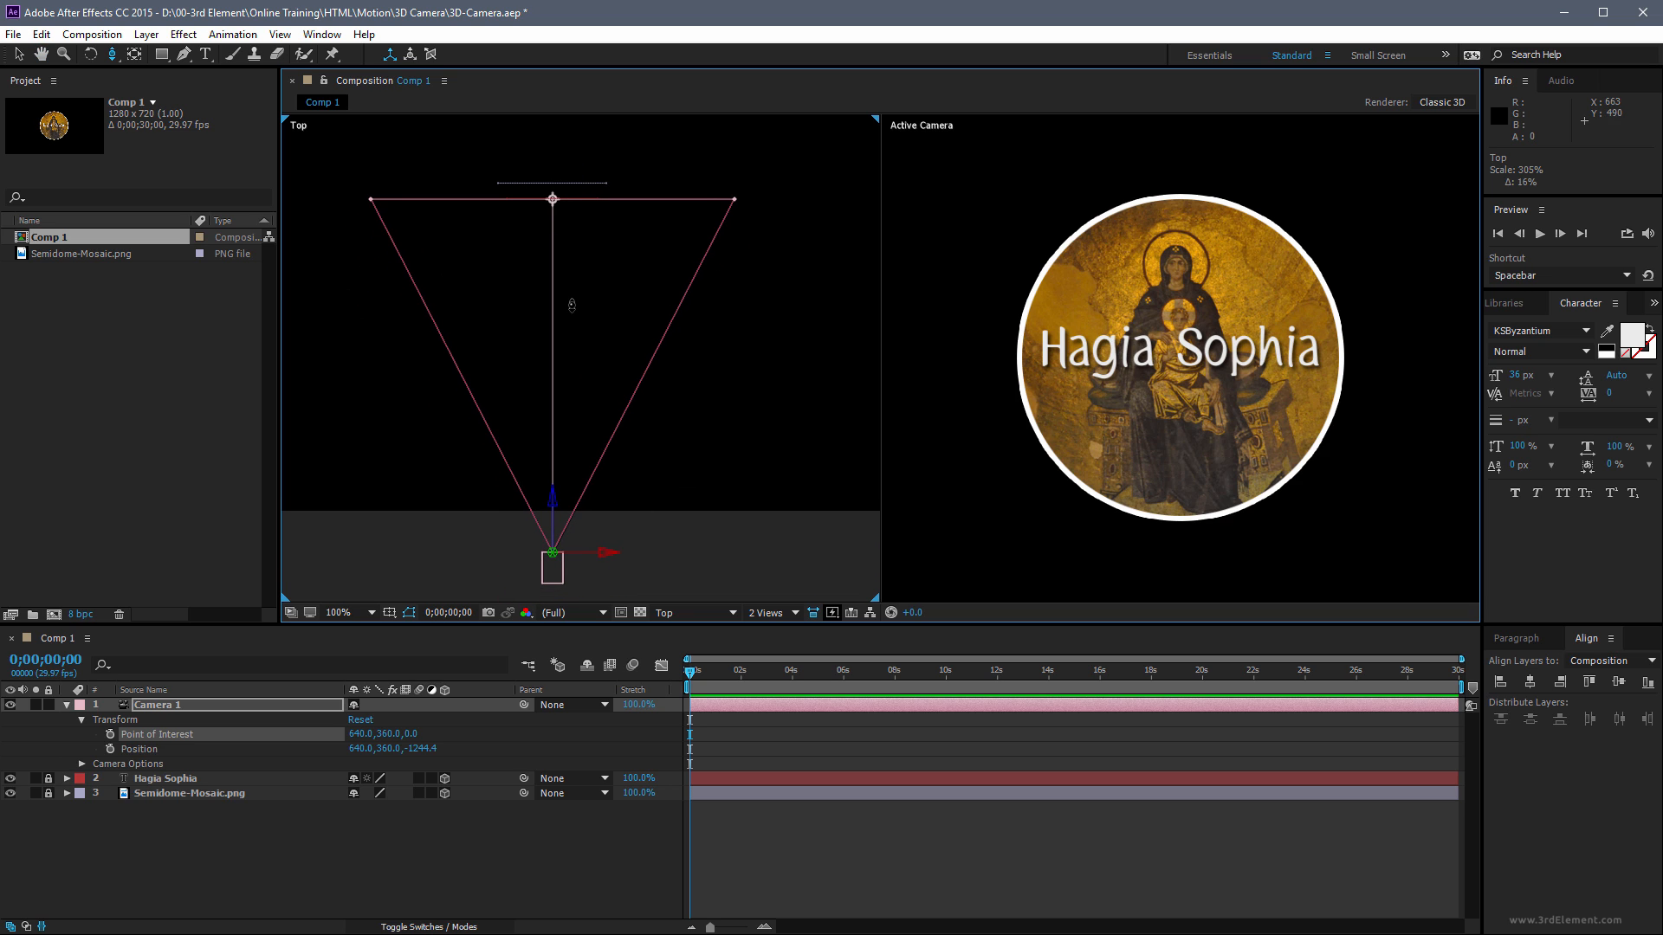
drag(572, 305, 585, 405)
key(space)
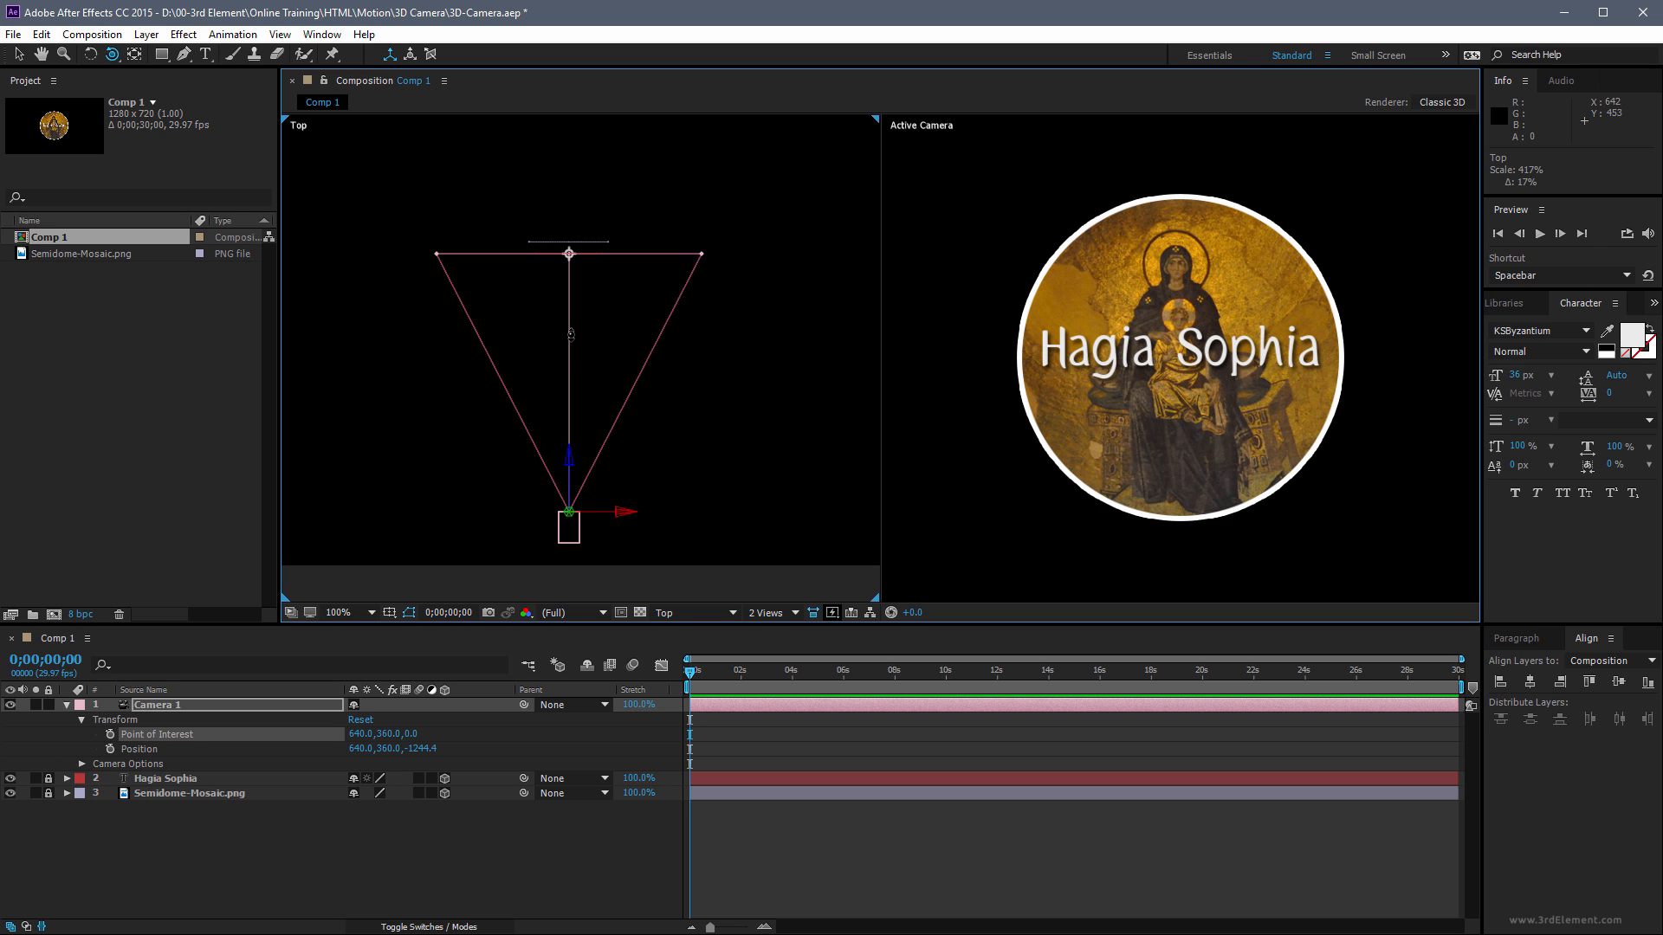
key(c)
drag(569, 341, 571, 284)
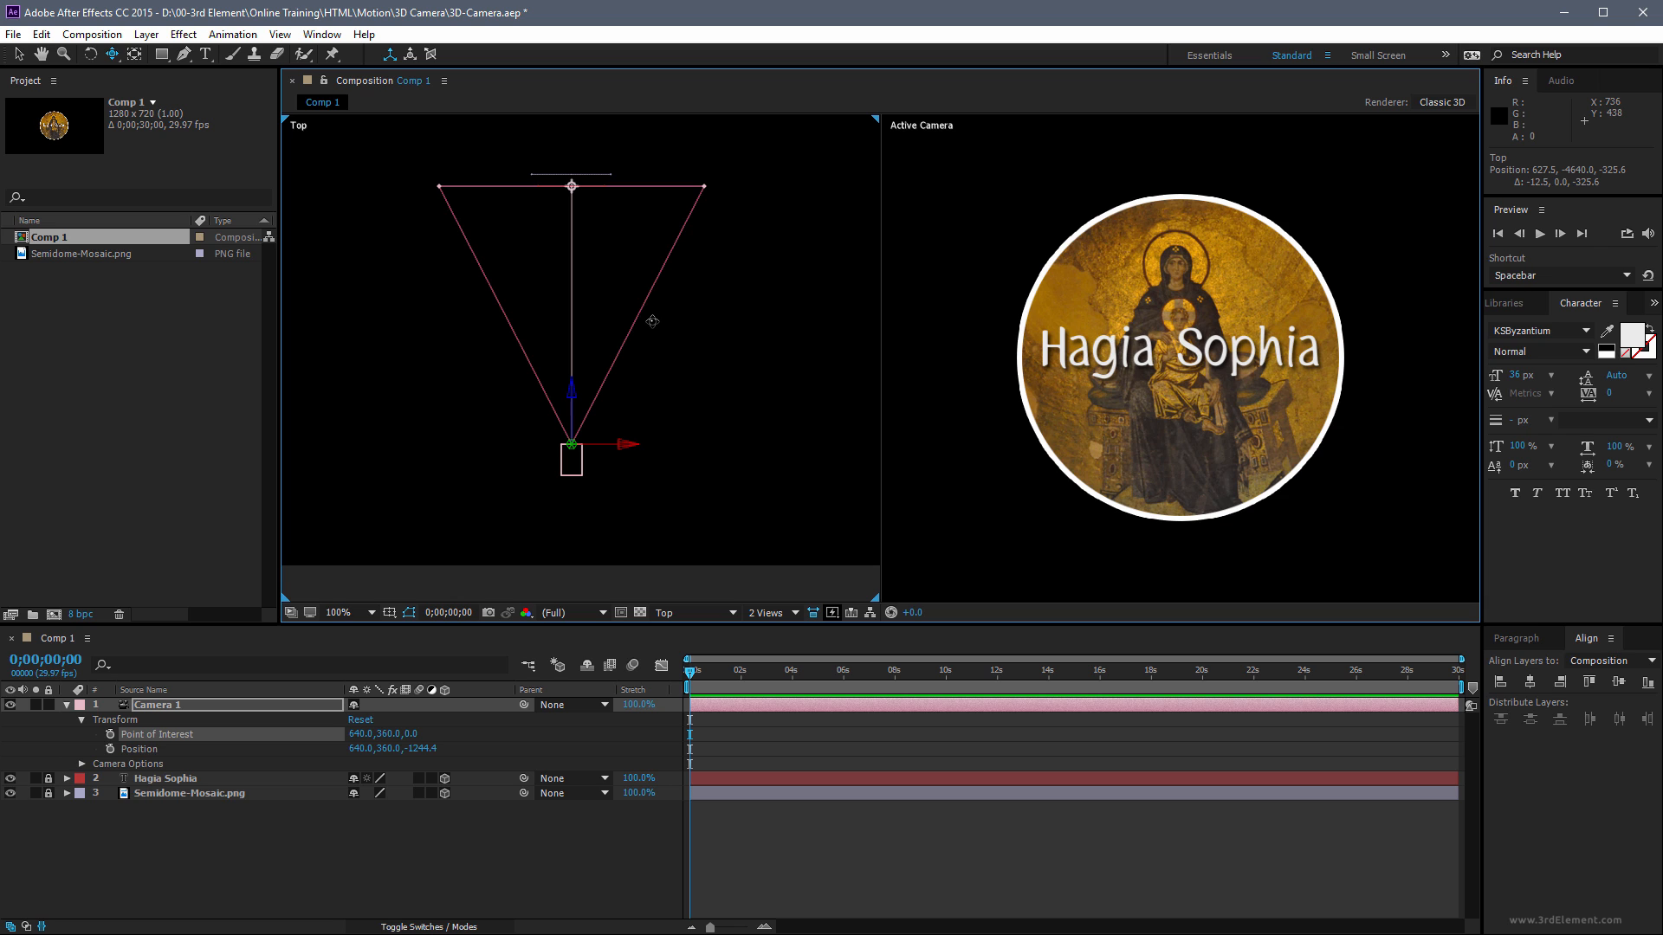
key(c)
drag(686, 319, 761, 368)
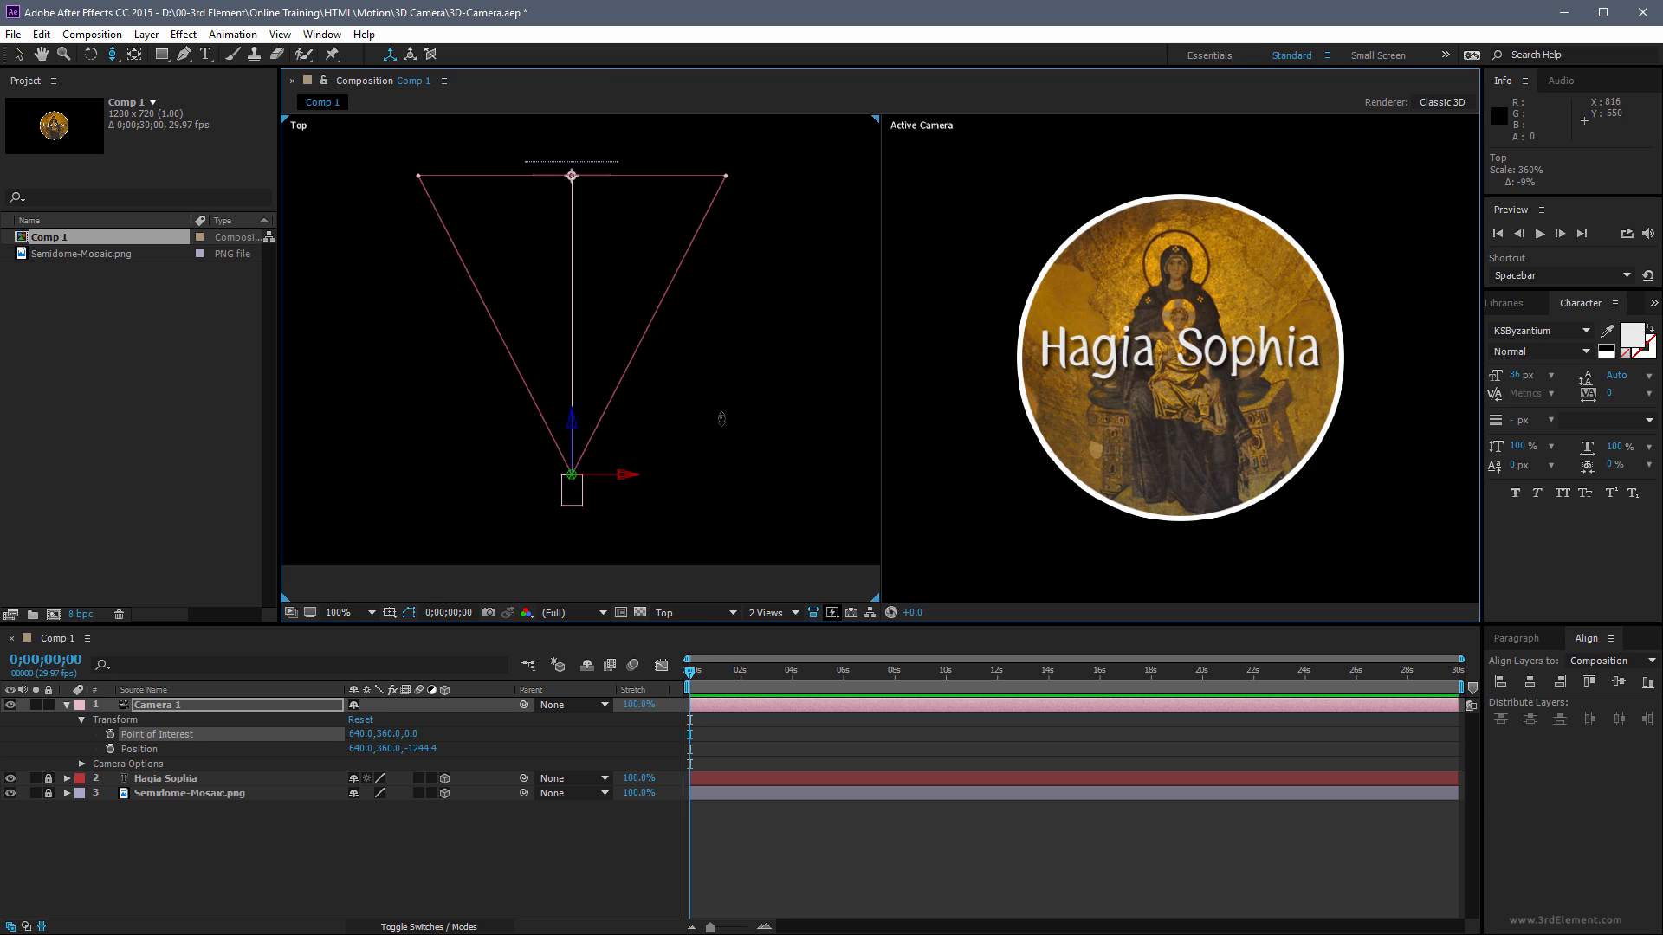
drag(111, 53, 218, 100)
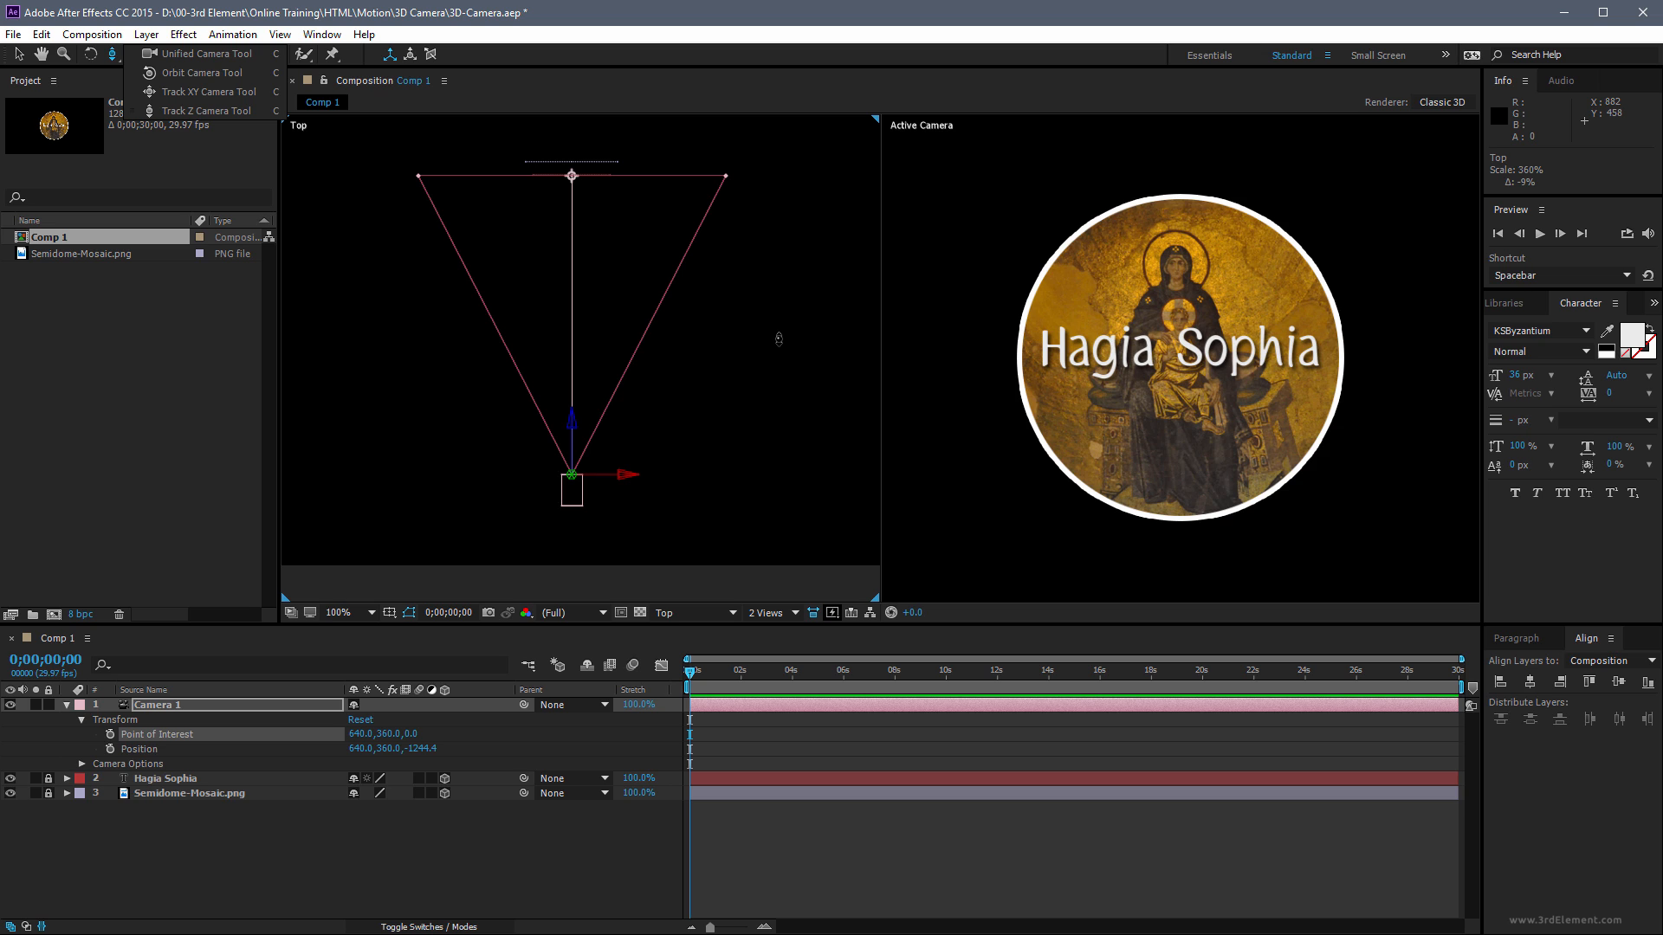
Switch the Top view to Custom View 1 and frame the whole camera and mosaic by zooming, panning and orbiting it
click(730, 615)
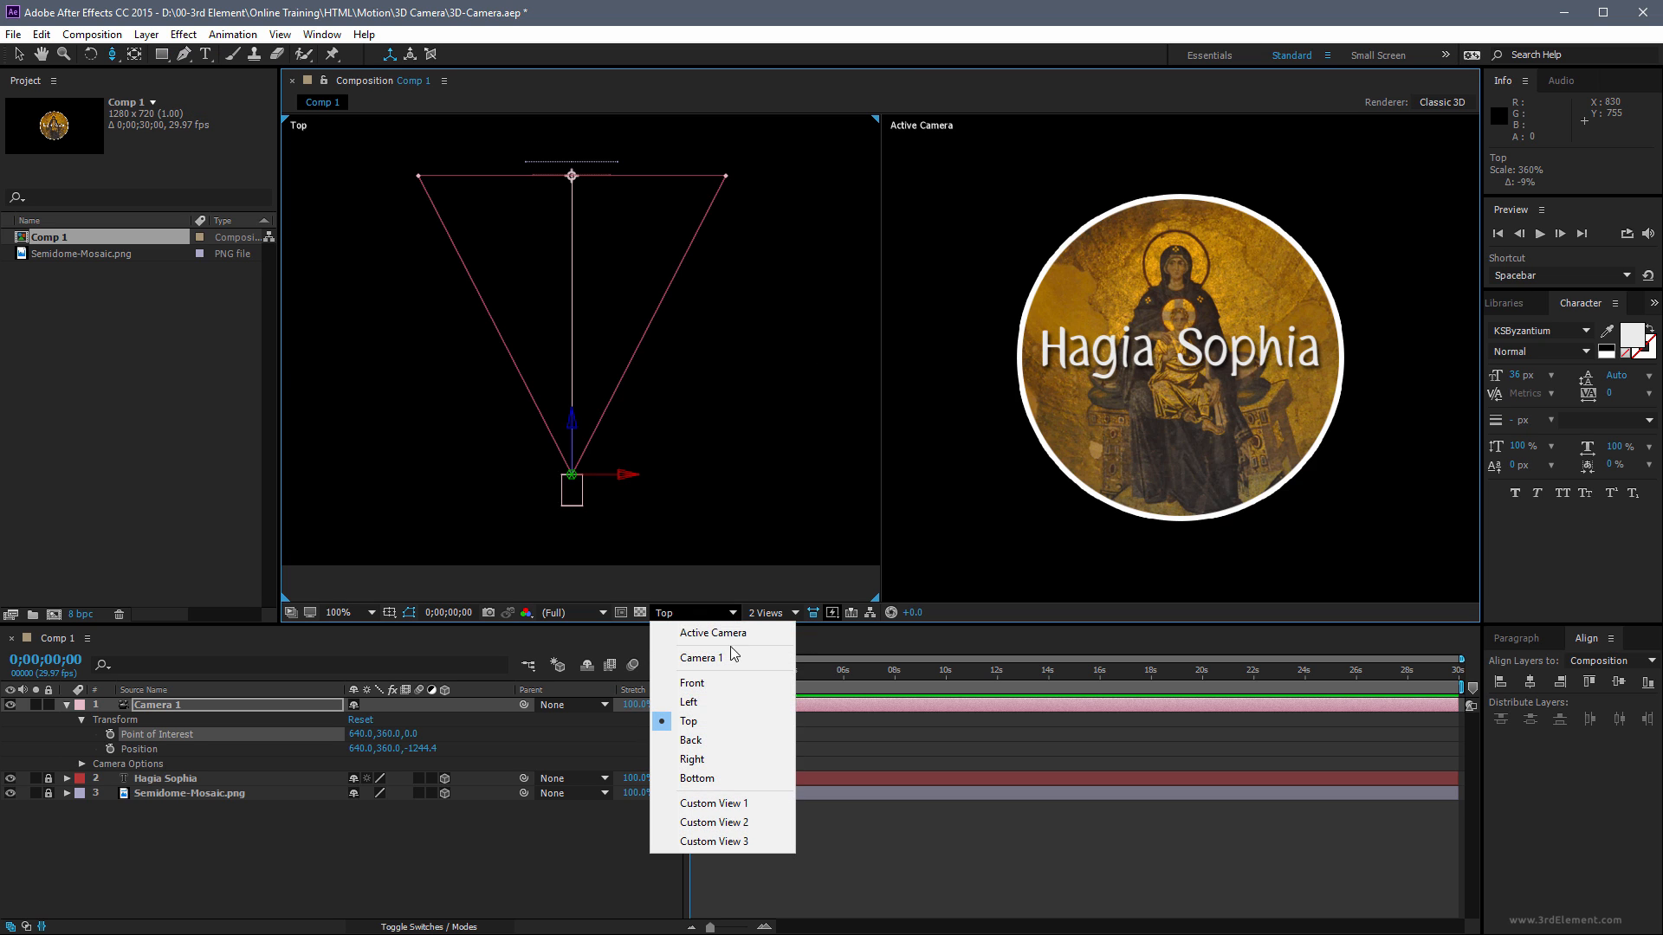
click(773, 811)
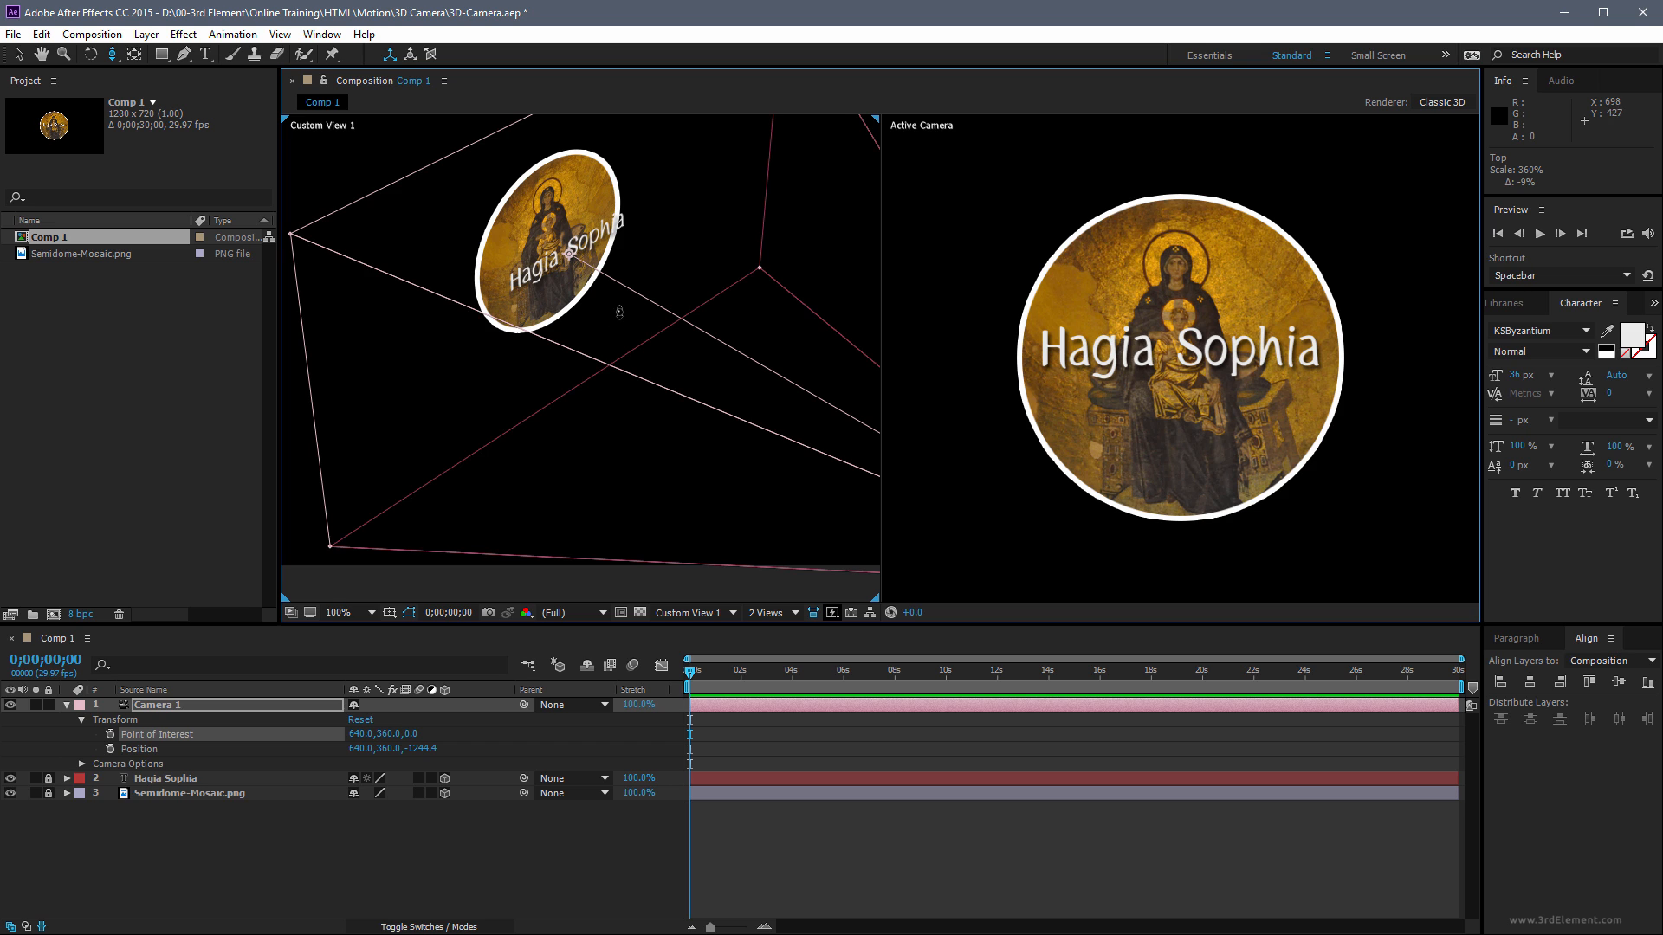
drag(613, 322, 642, 476)
drag(641, 346, 645, 574)
drag(625, 265, 642, 485)
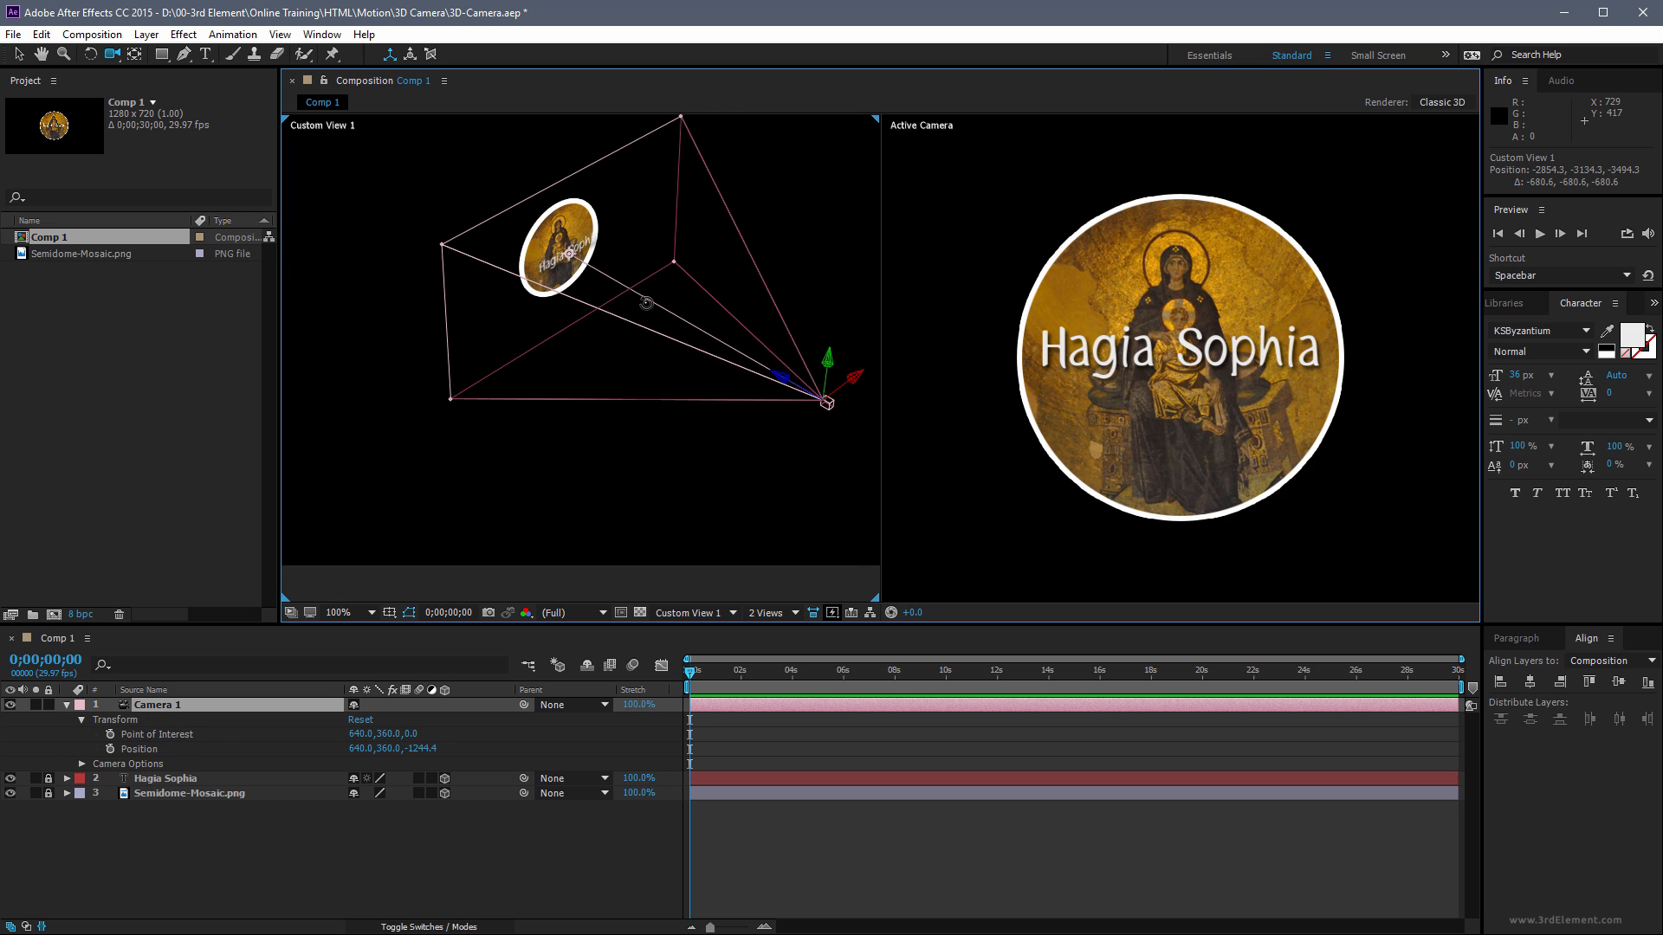
drag(645, 297, 590, 325)
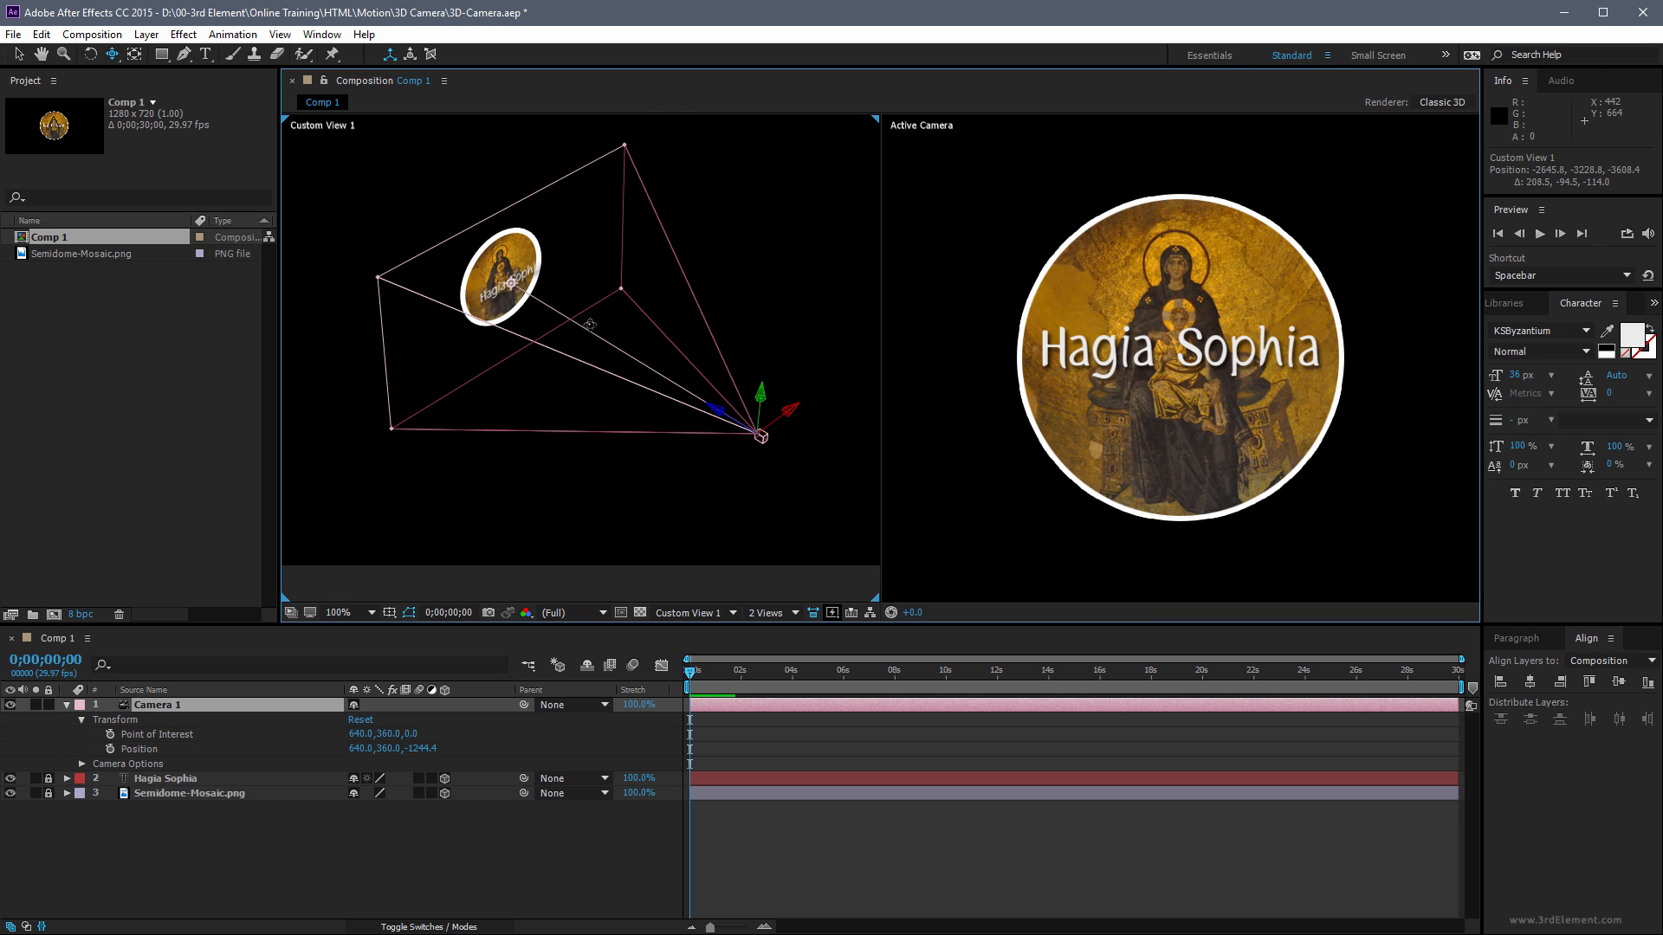
key(c)
key(c)
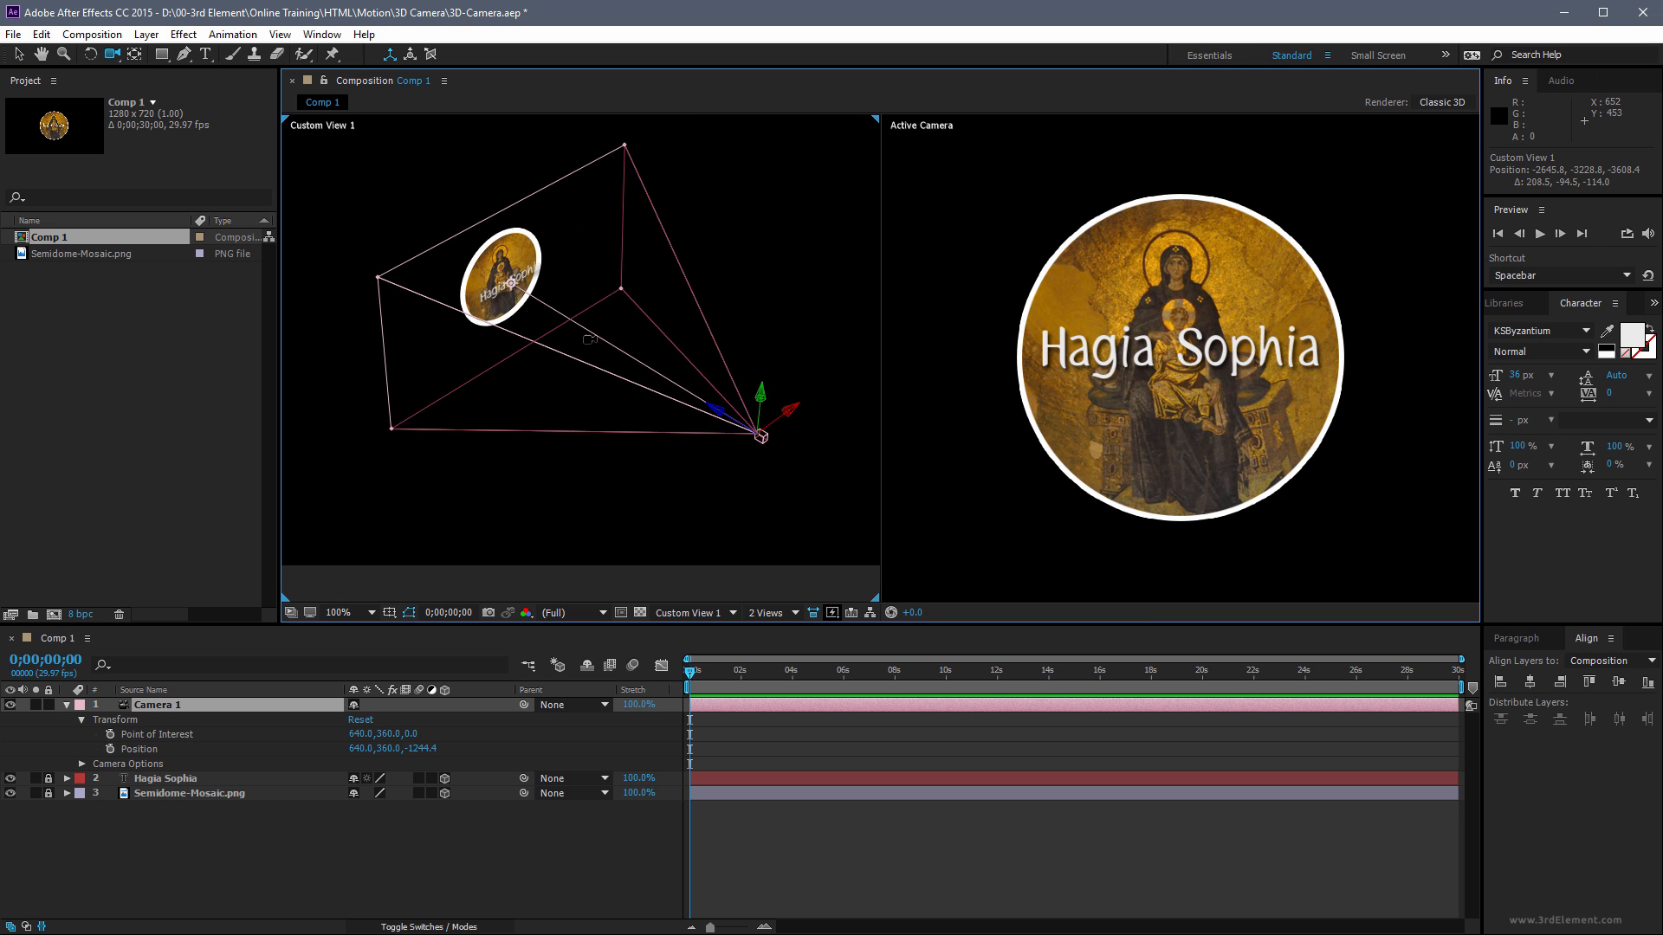
mouse_move(590, 341)
mouse_down()
mouse_move(544, 243)
mouse_move(438, 308)
mouse_move(554, 372)
mouse_move(676, 349)
mouse_move(580, 350)
mouse_up()
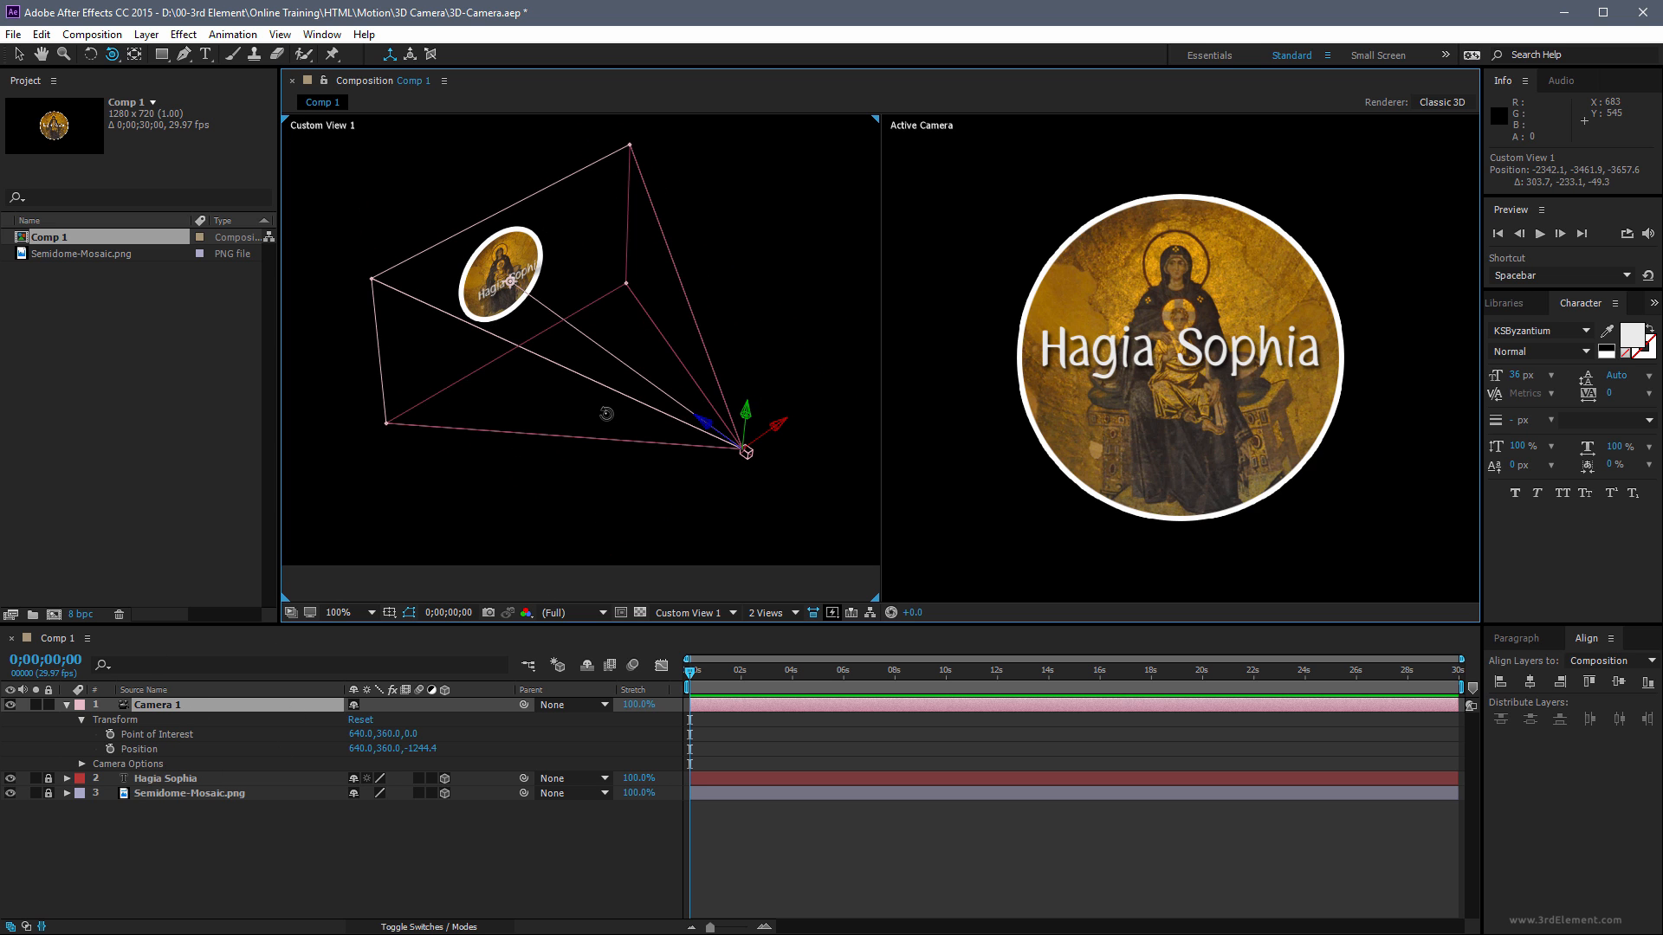
drag(642, 397, 659, 448)
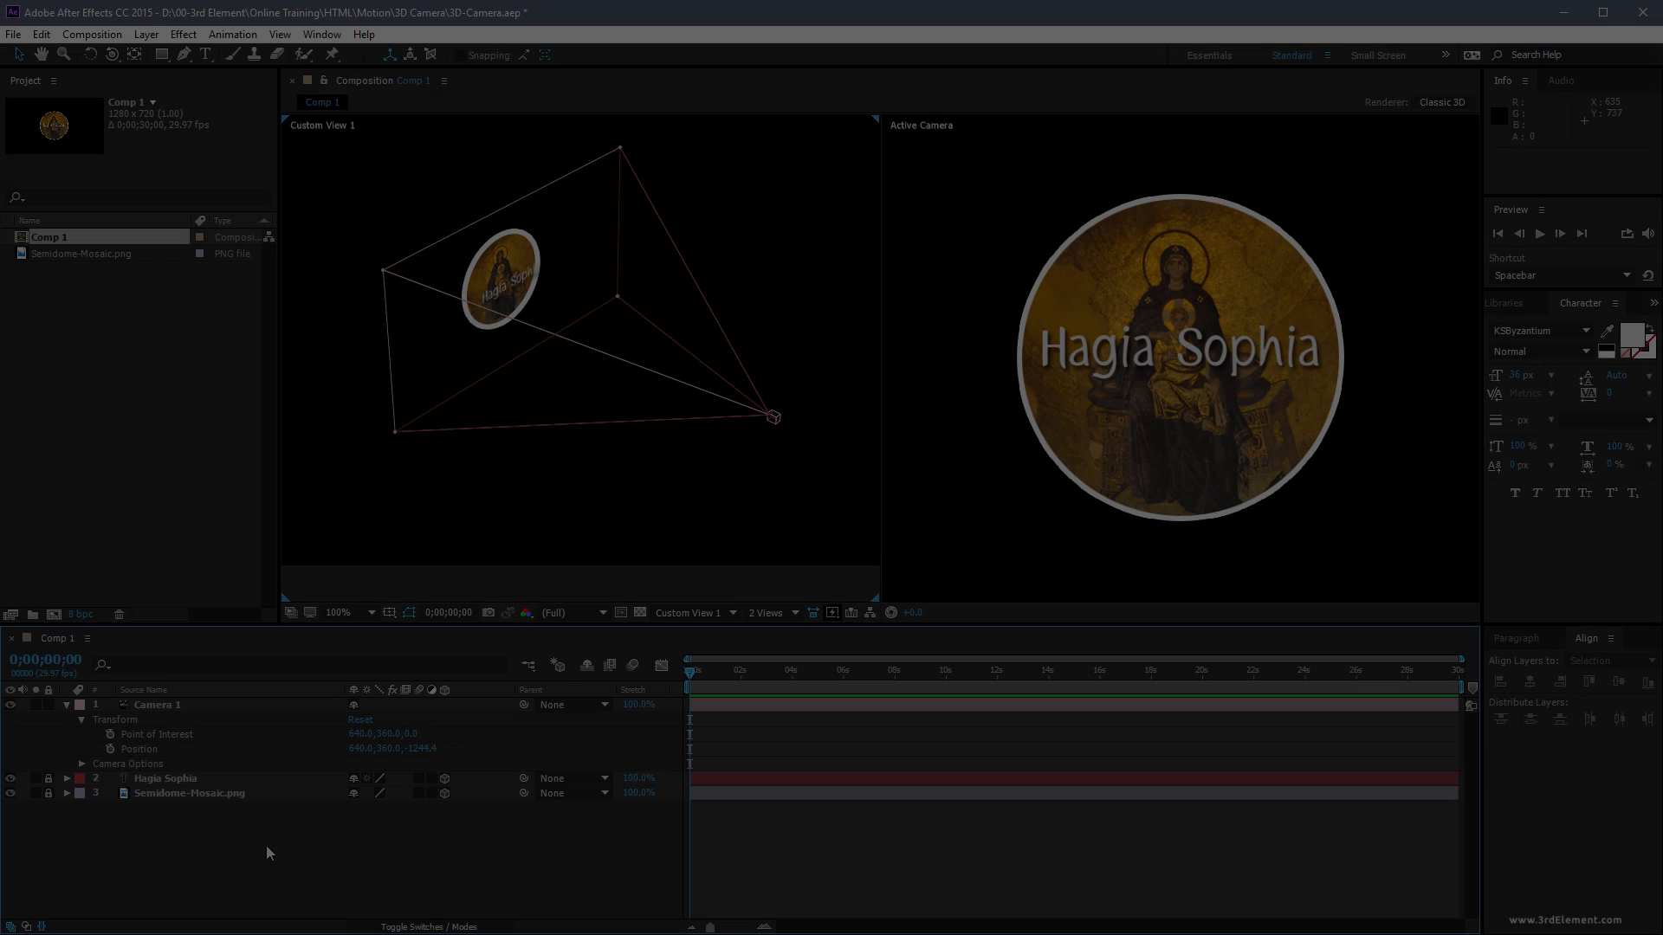
Activate the Selection tool and select the Camera 1 layer
click(267, 846)
key(v)
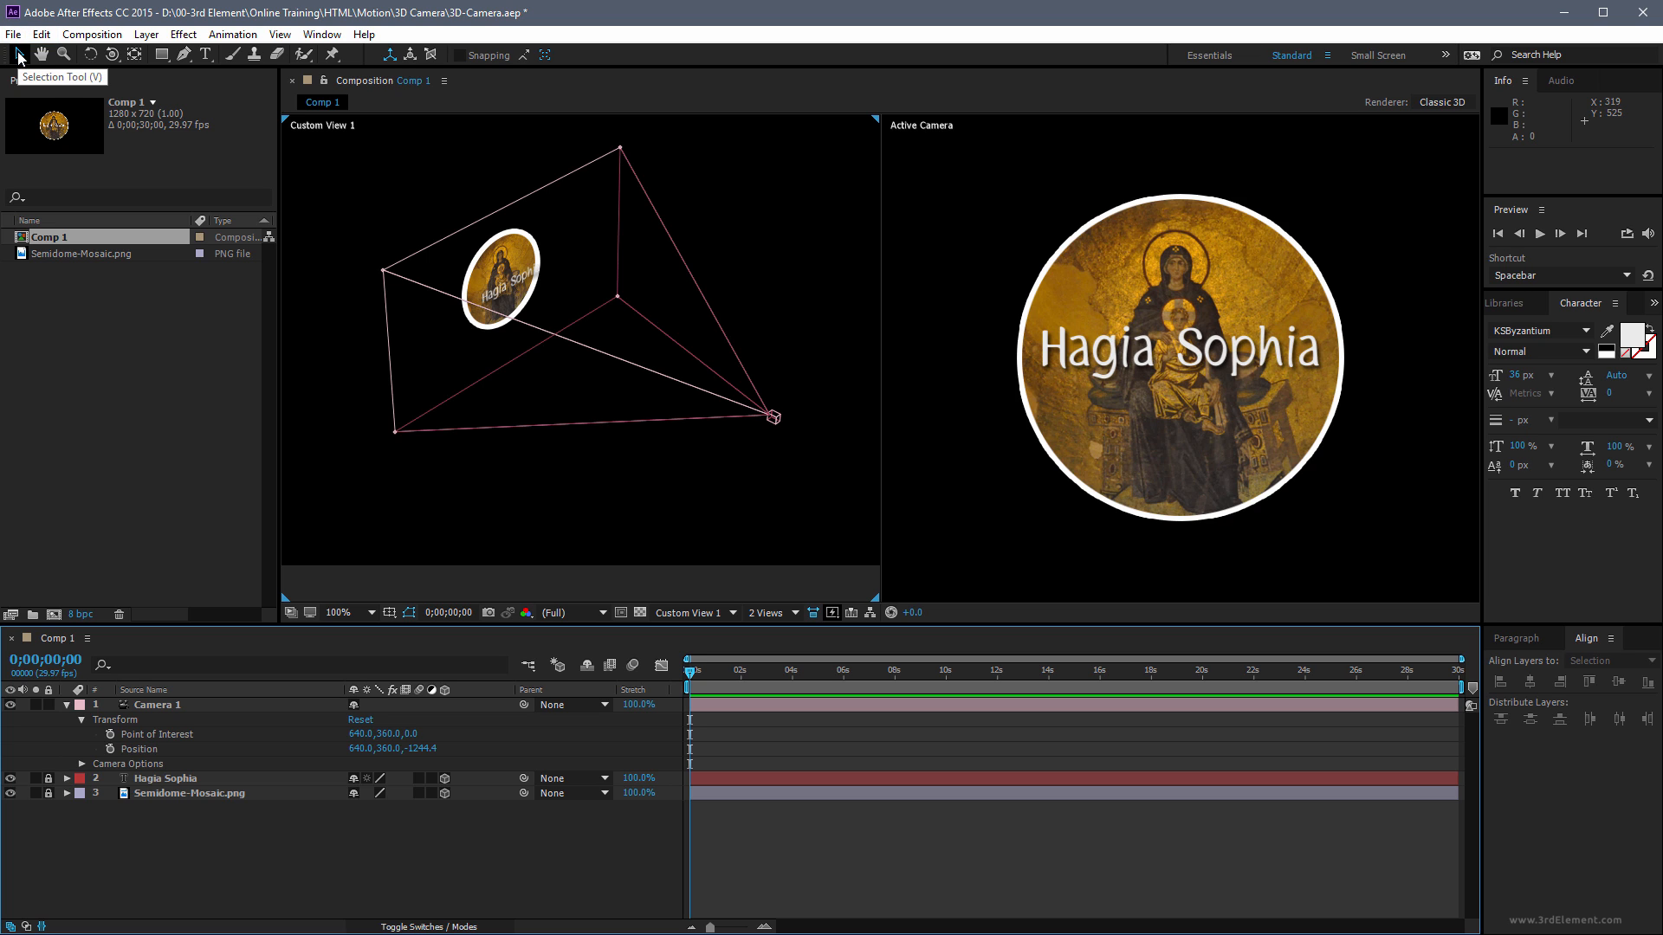
click(276, 703)
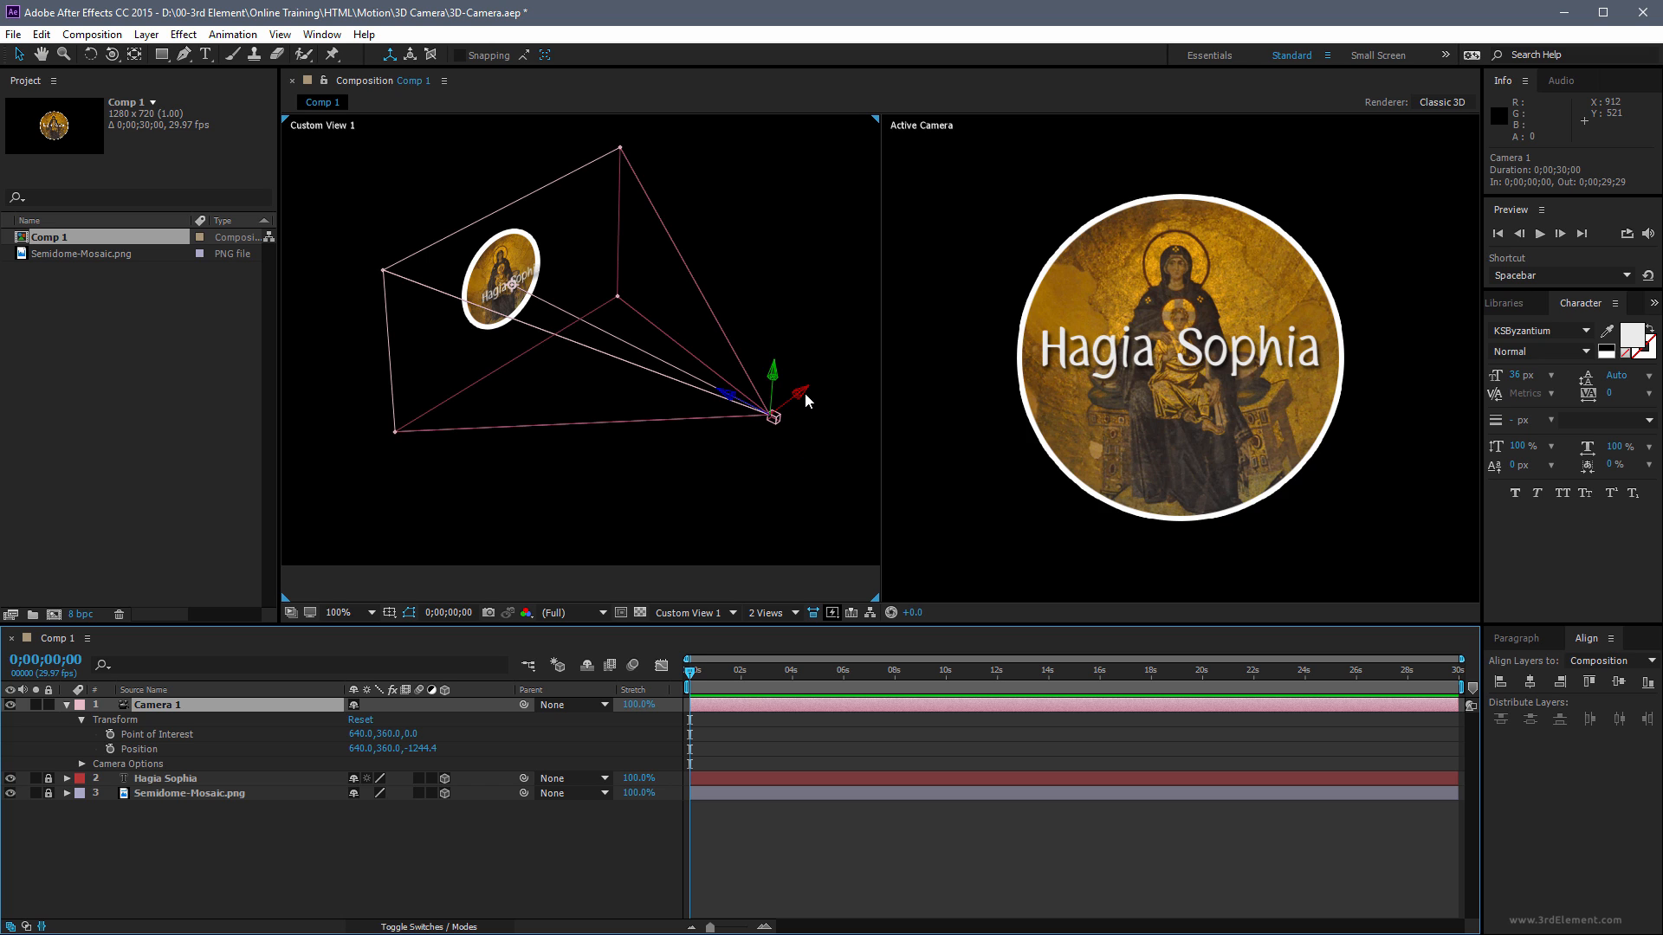
Try moving Camera 1 with its point of interest along the X, Y and Z axis arrows in Custom View 1, and reset its Transform
drag(803, 393, 902, 376)
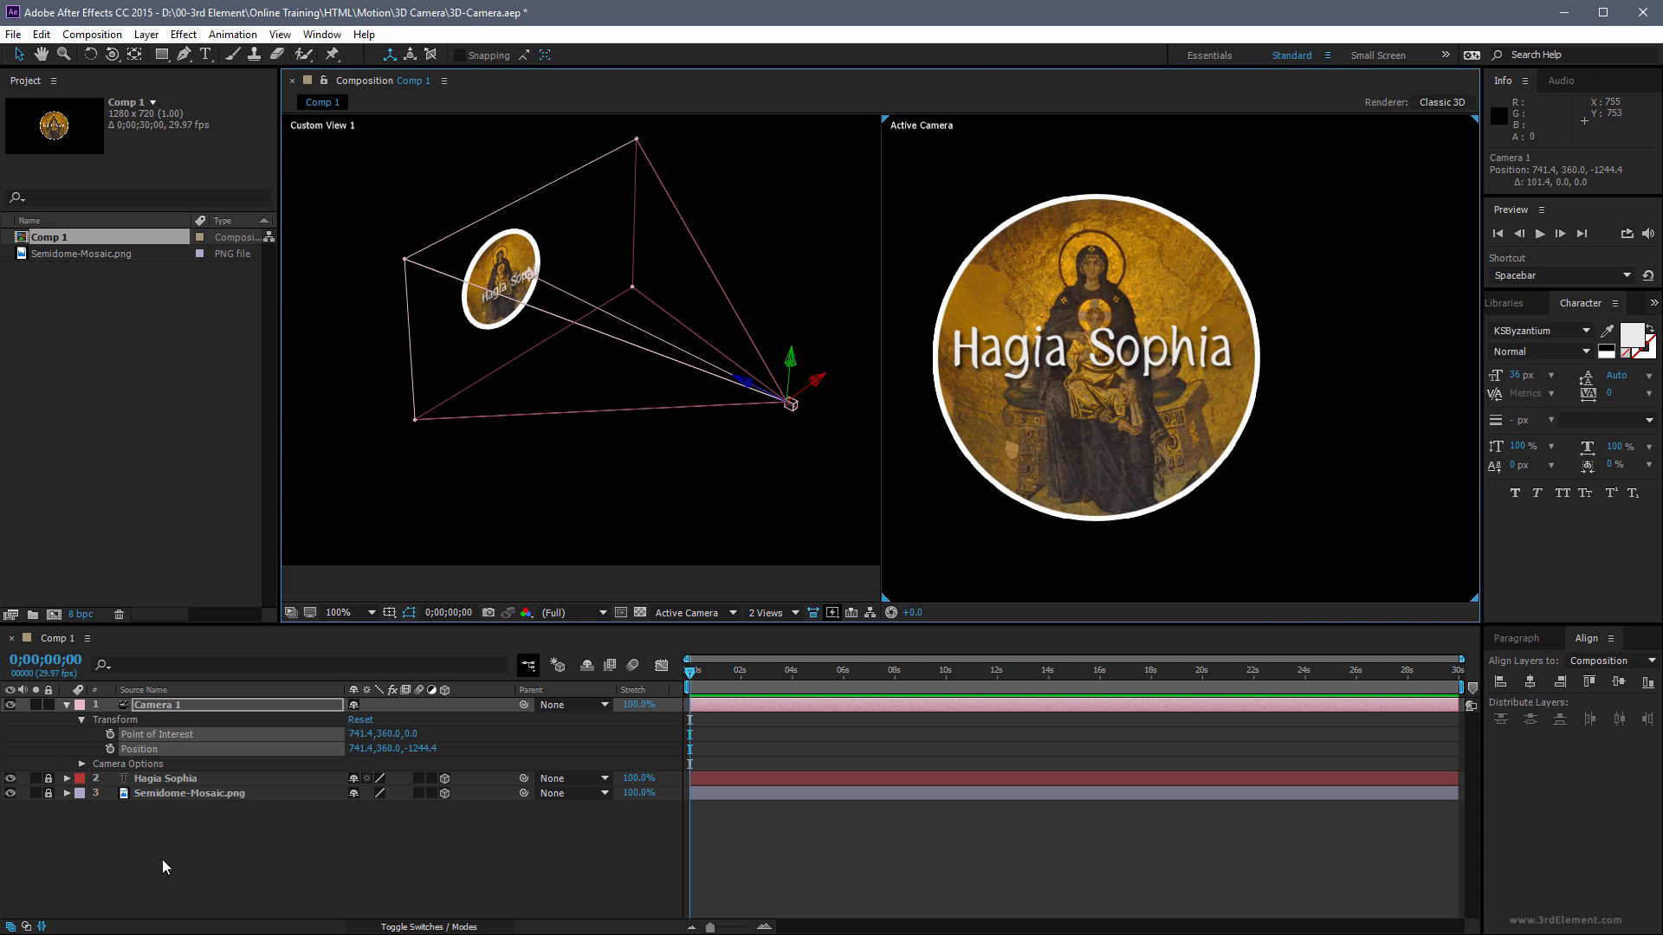
drag(822, 382, 803, 454)
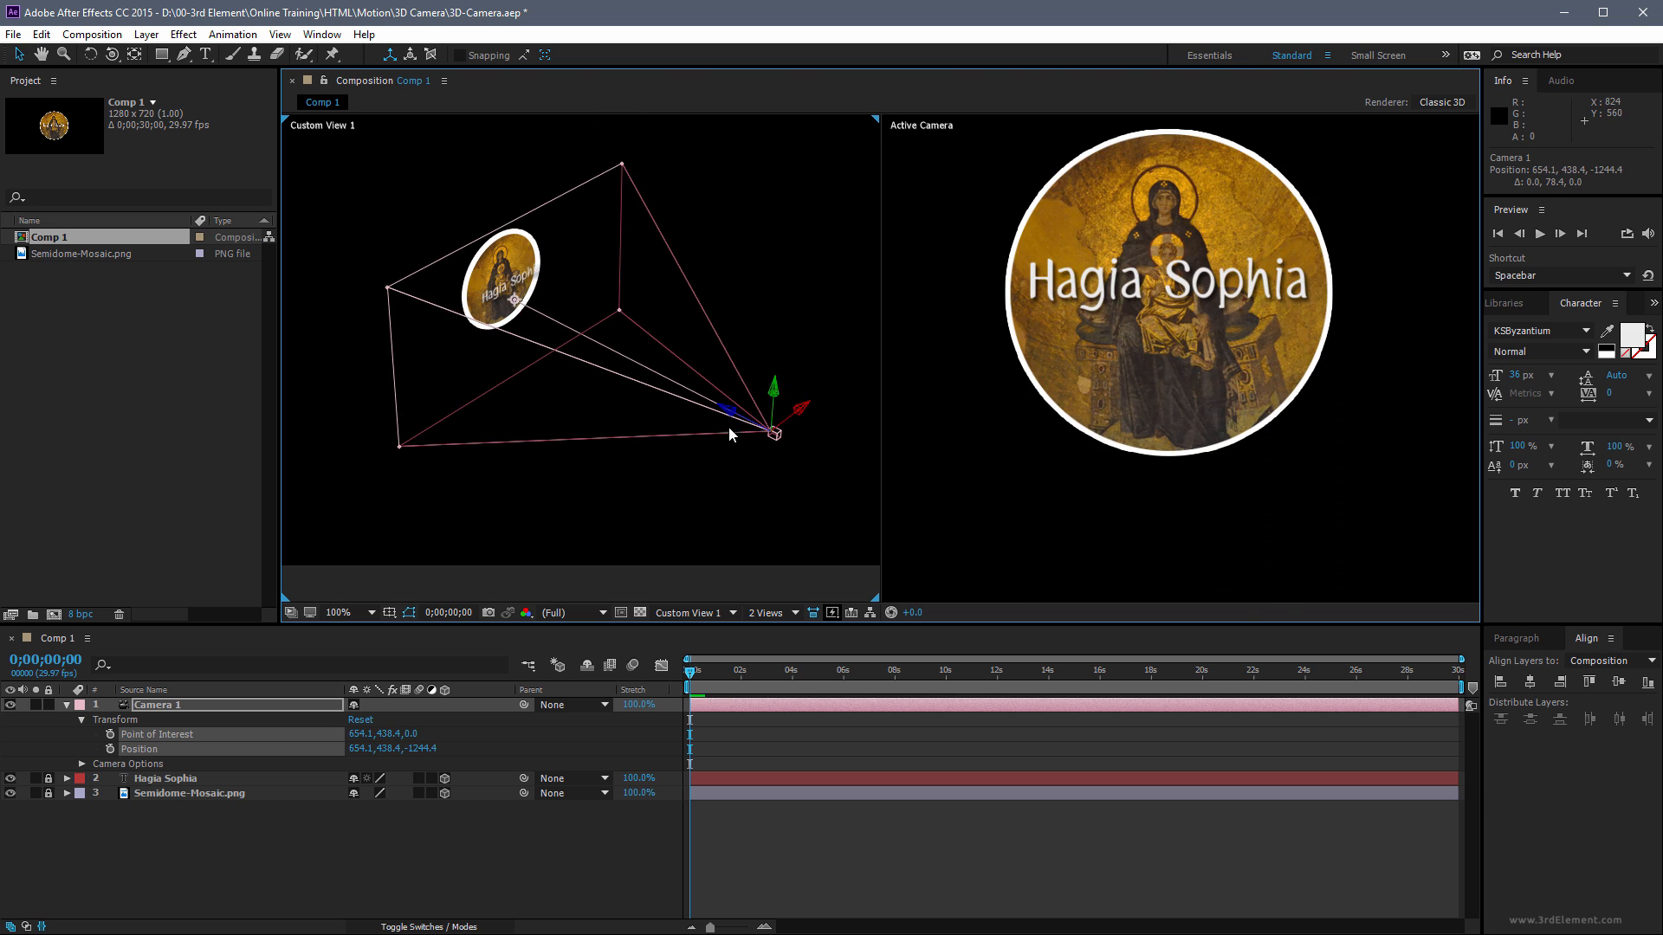
drag(728, 396, 662, 377)
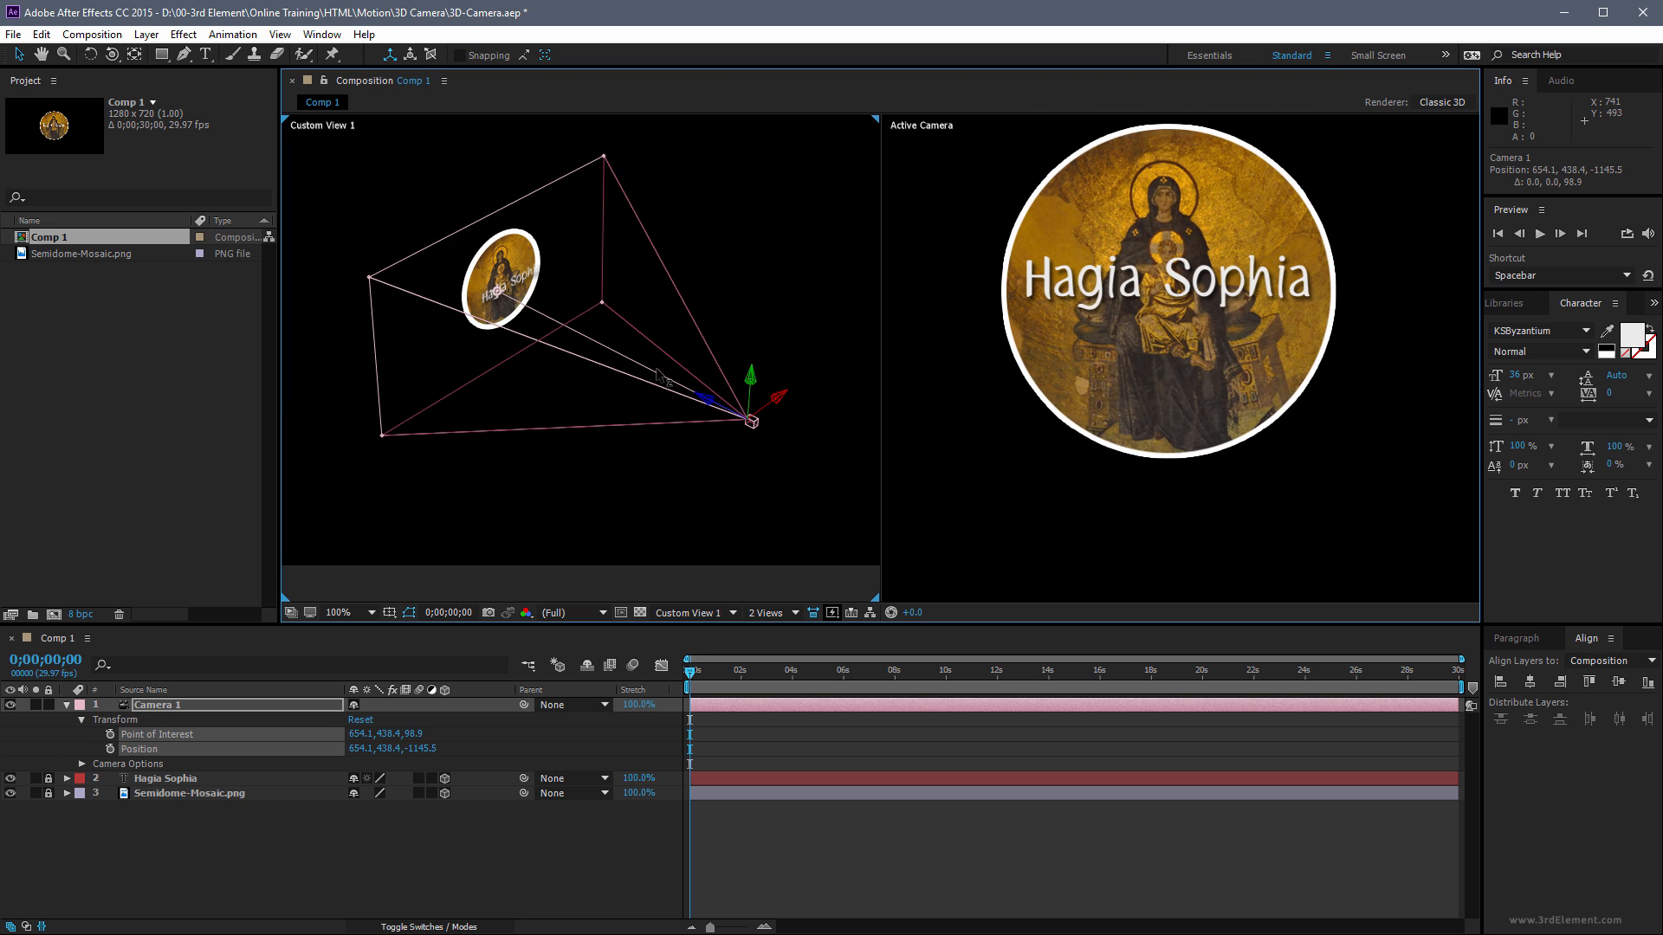
click(361, 720)
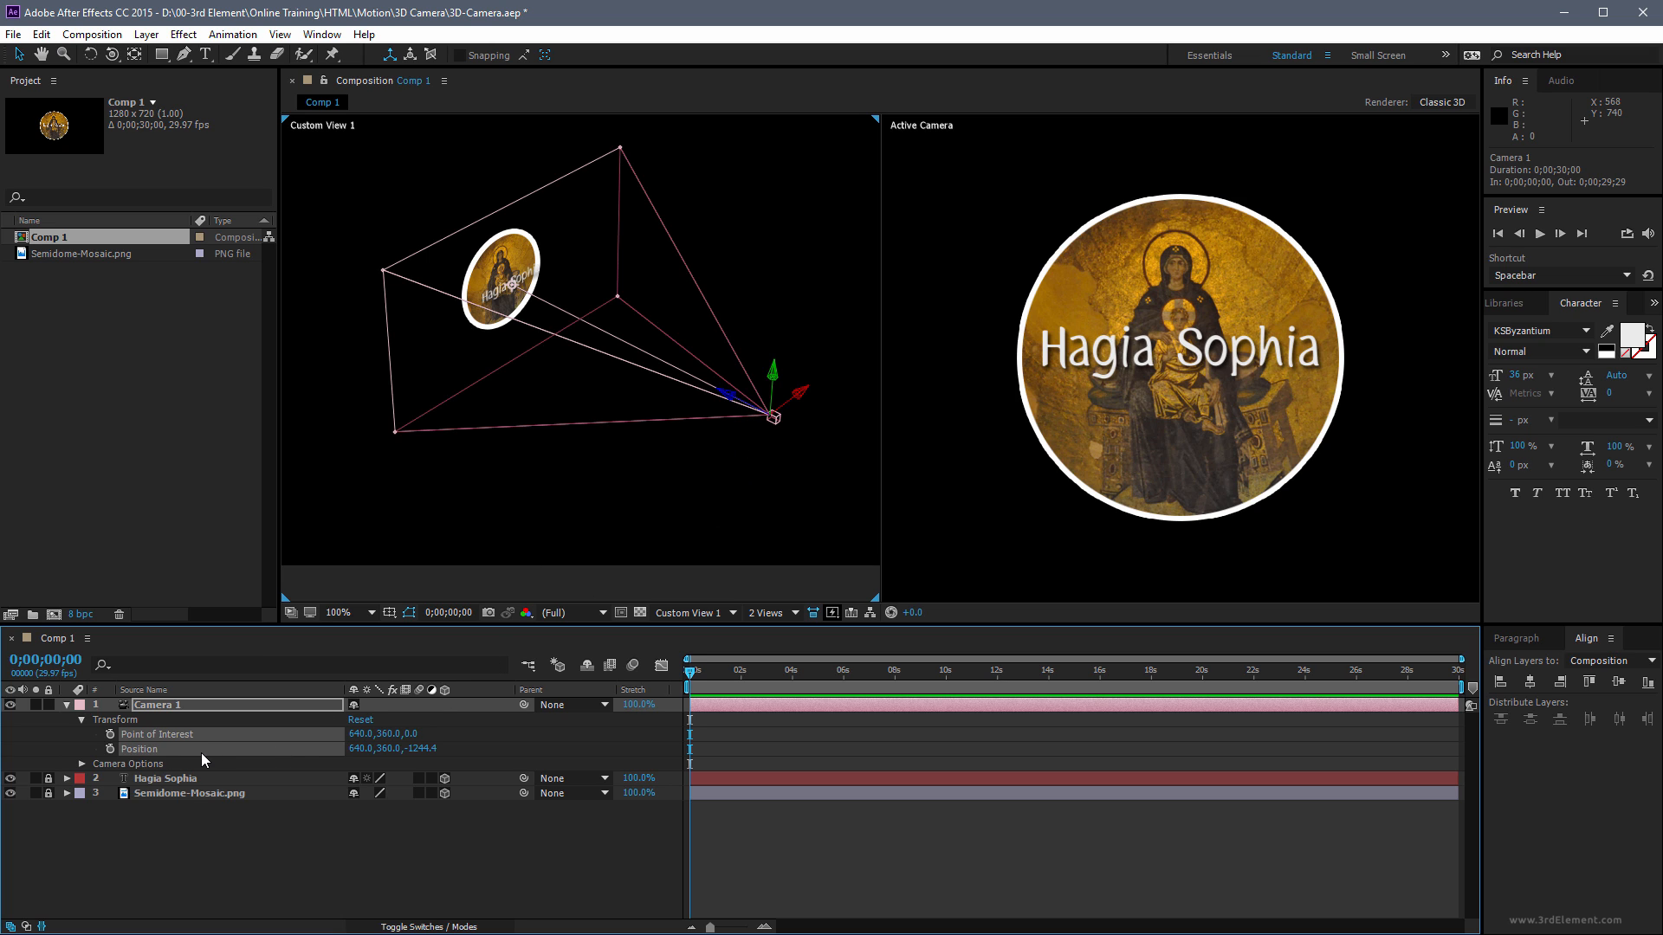
Select only Camera 1's Position property, try moving the camera around its fixed point of interest, and reset its Transform
click(322, 861)
click(255, 750)
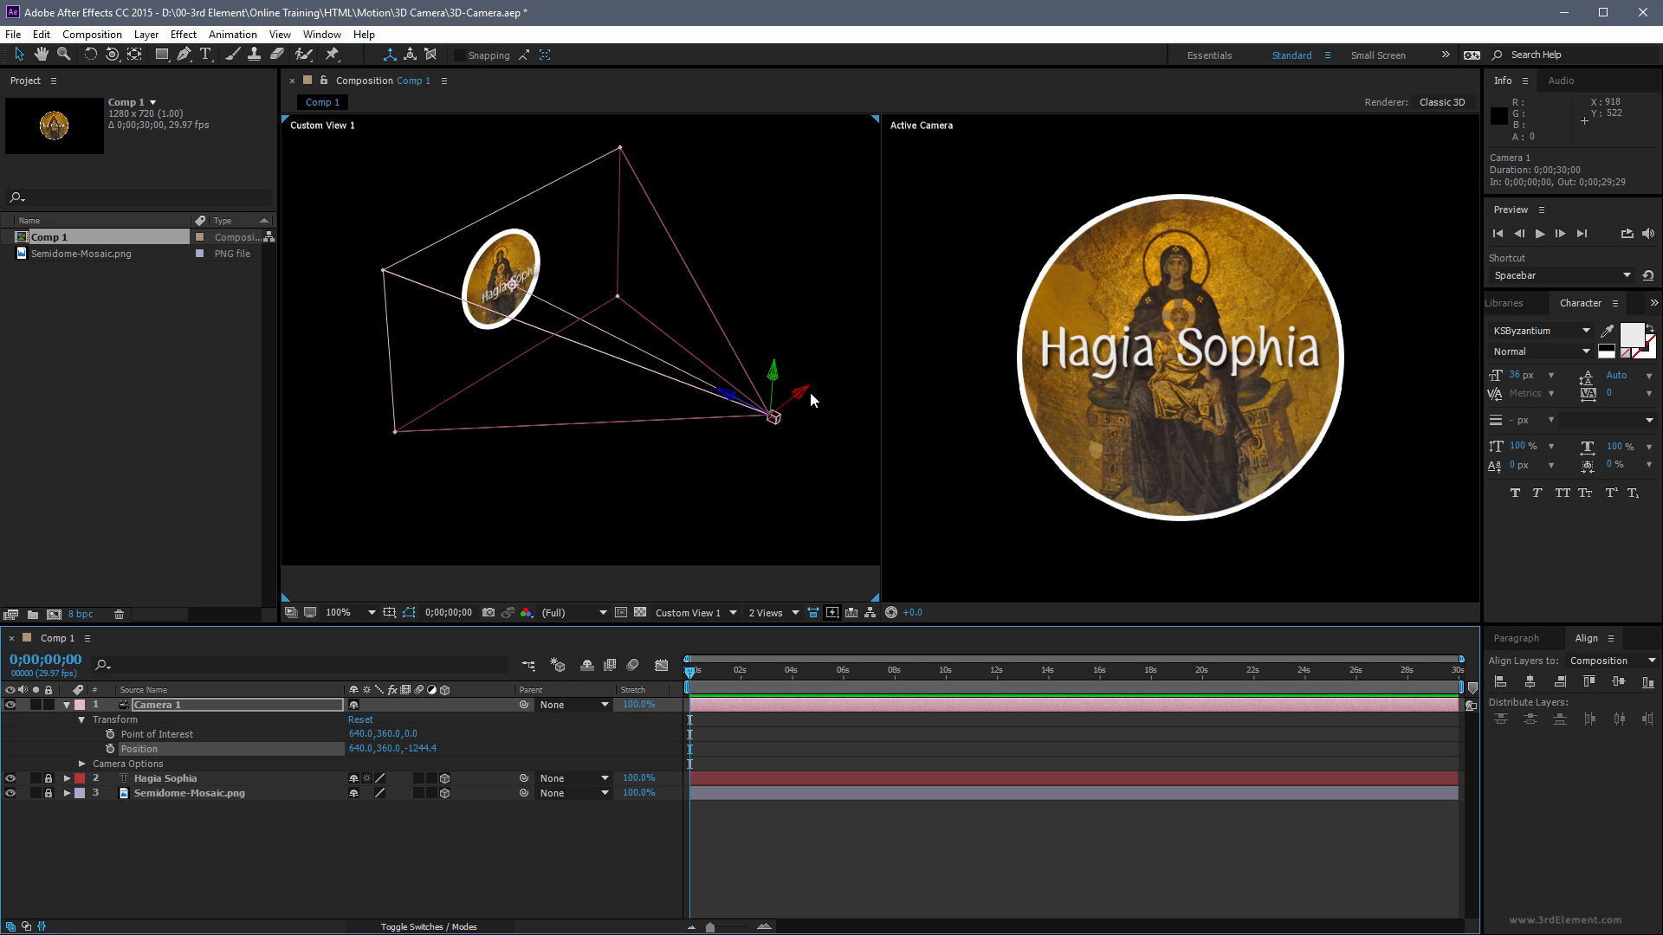
drag(803, 394, 618, 459)
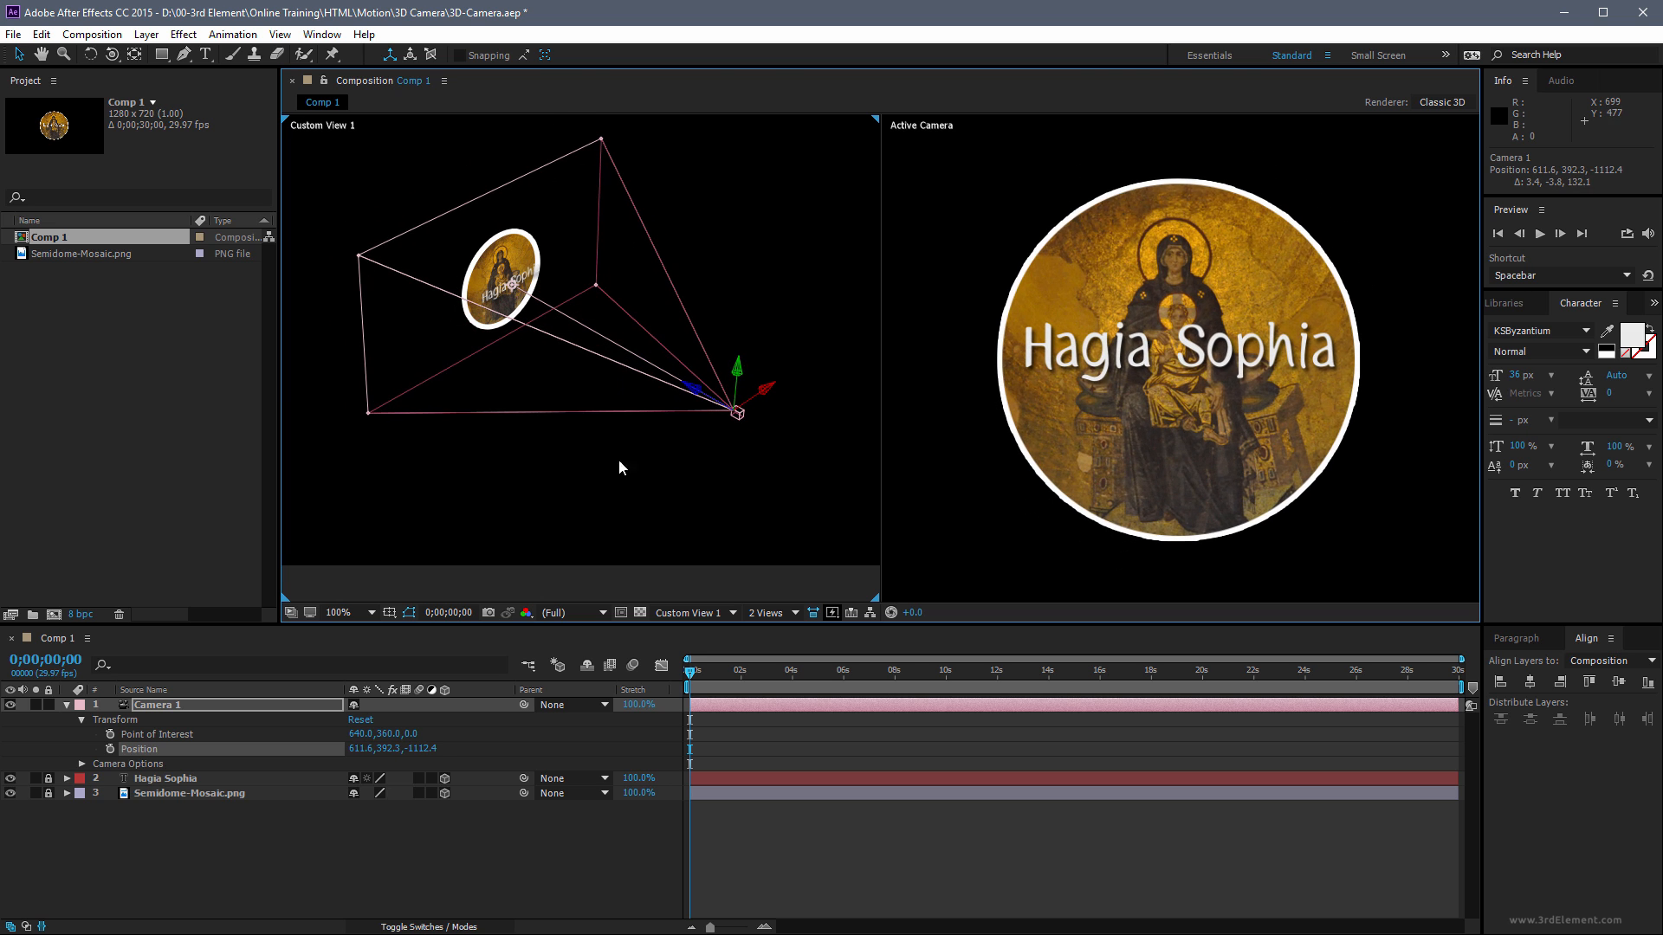
click(360, 719)
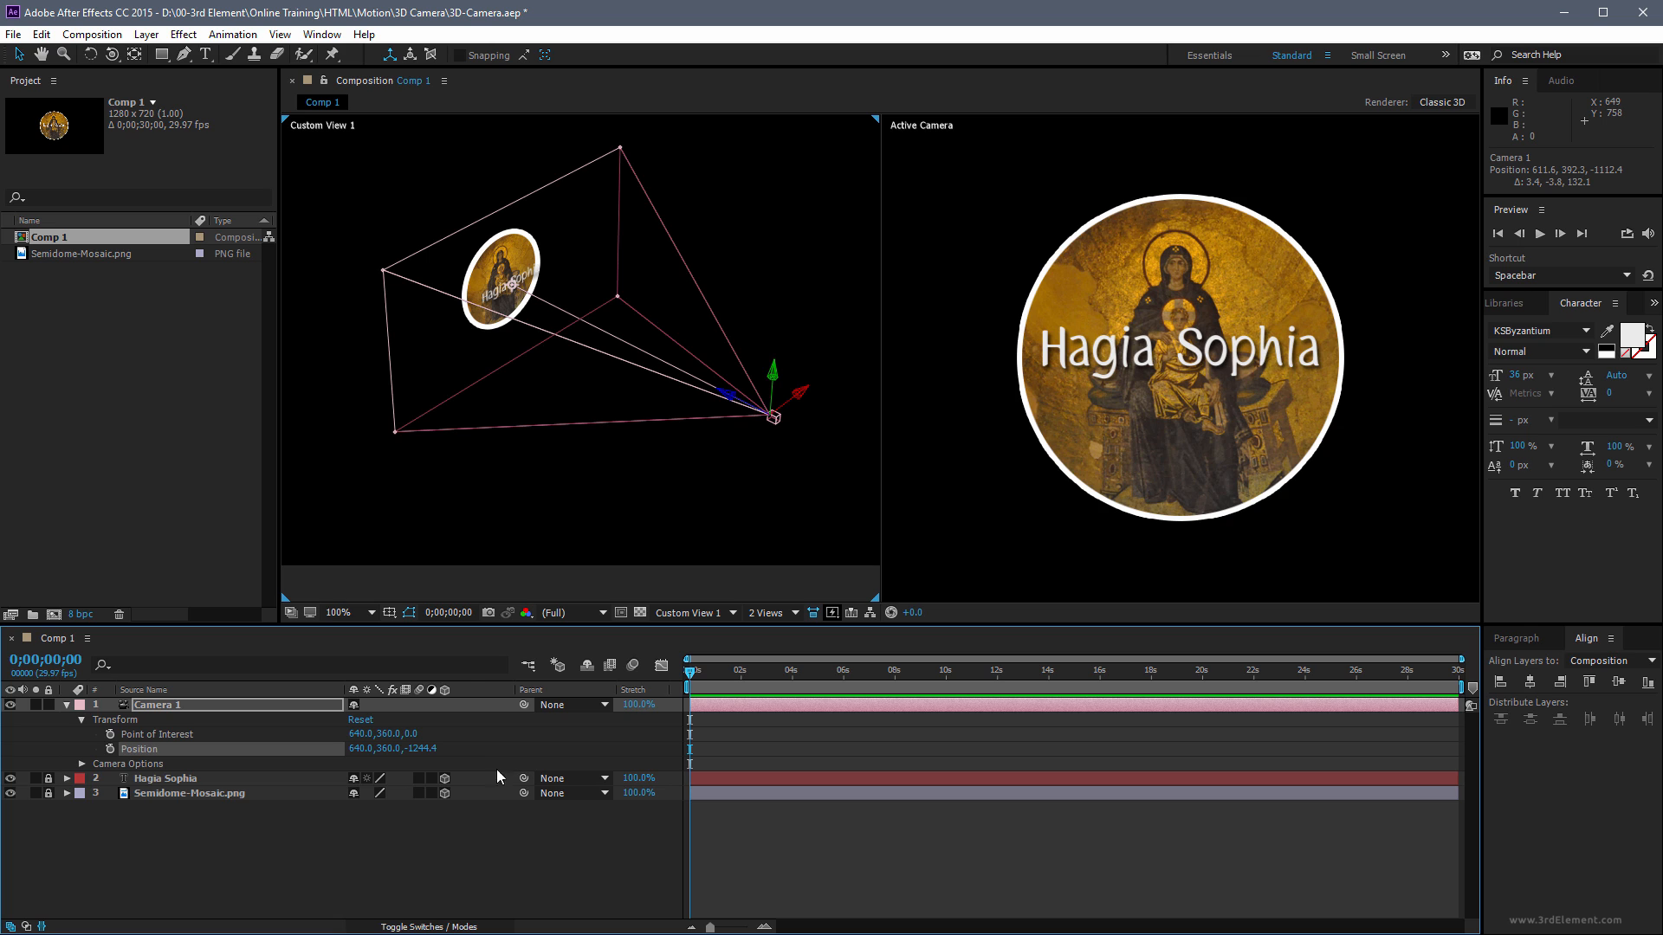
Enable Position keyframing for Camera 1 at 0;00;00;00 and move the camera in Custom View 1 to about 2.8, -76.4, -927.2
click(110, 748)
drag(804, 395, 4, 544)
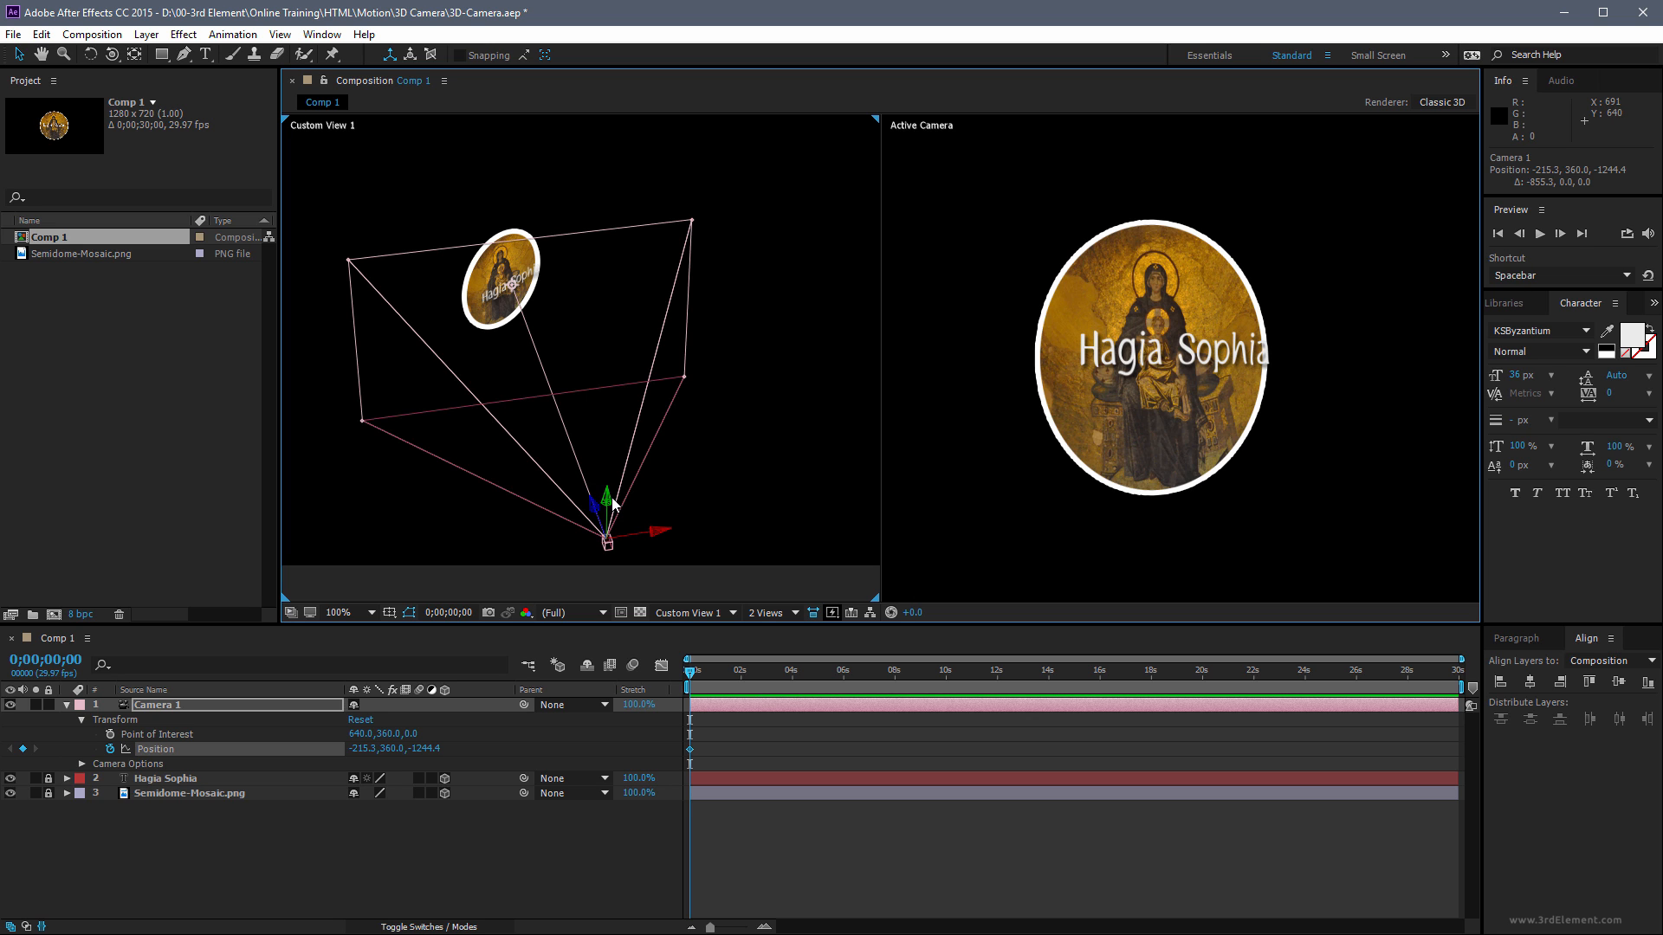
drag(619, 511, 587, 278)
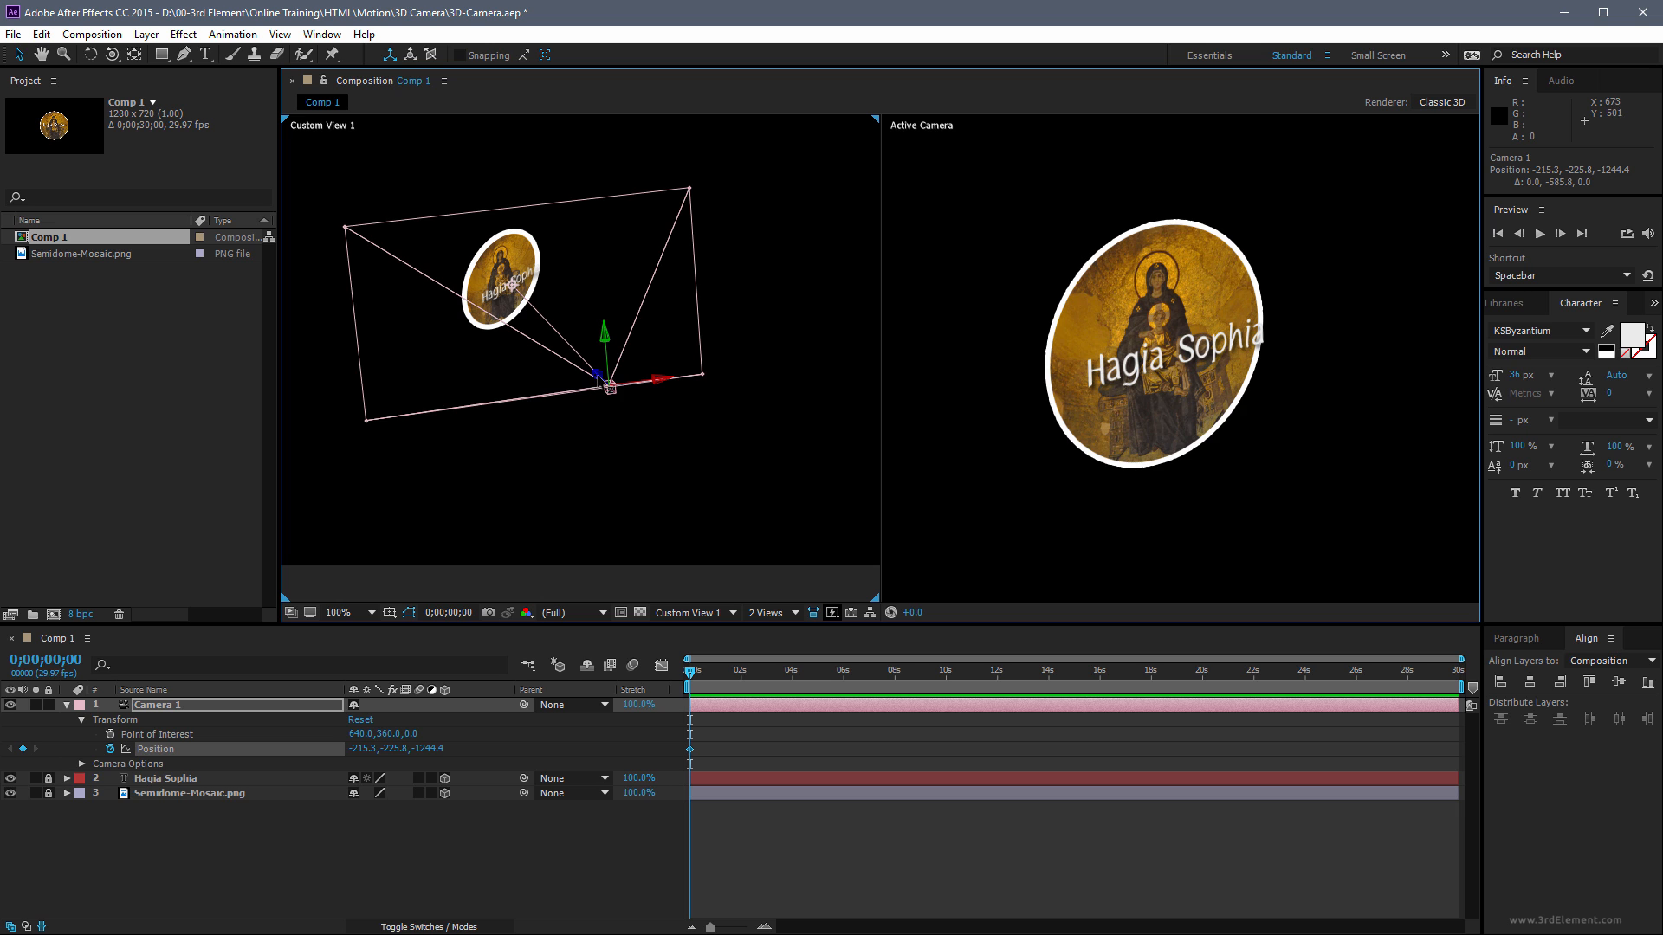
drag(598, 377, 369, 96)
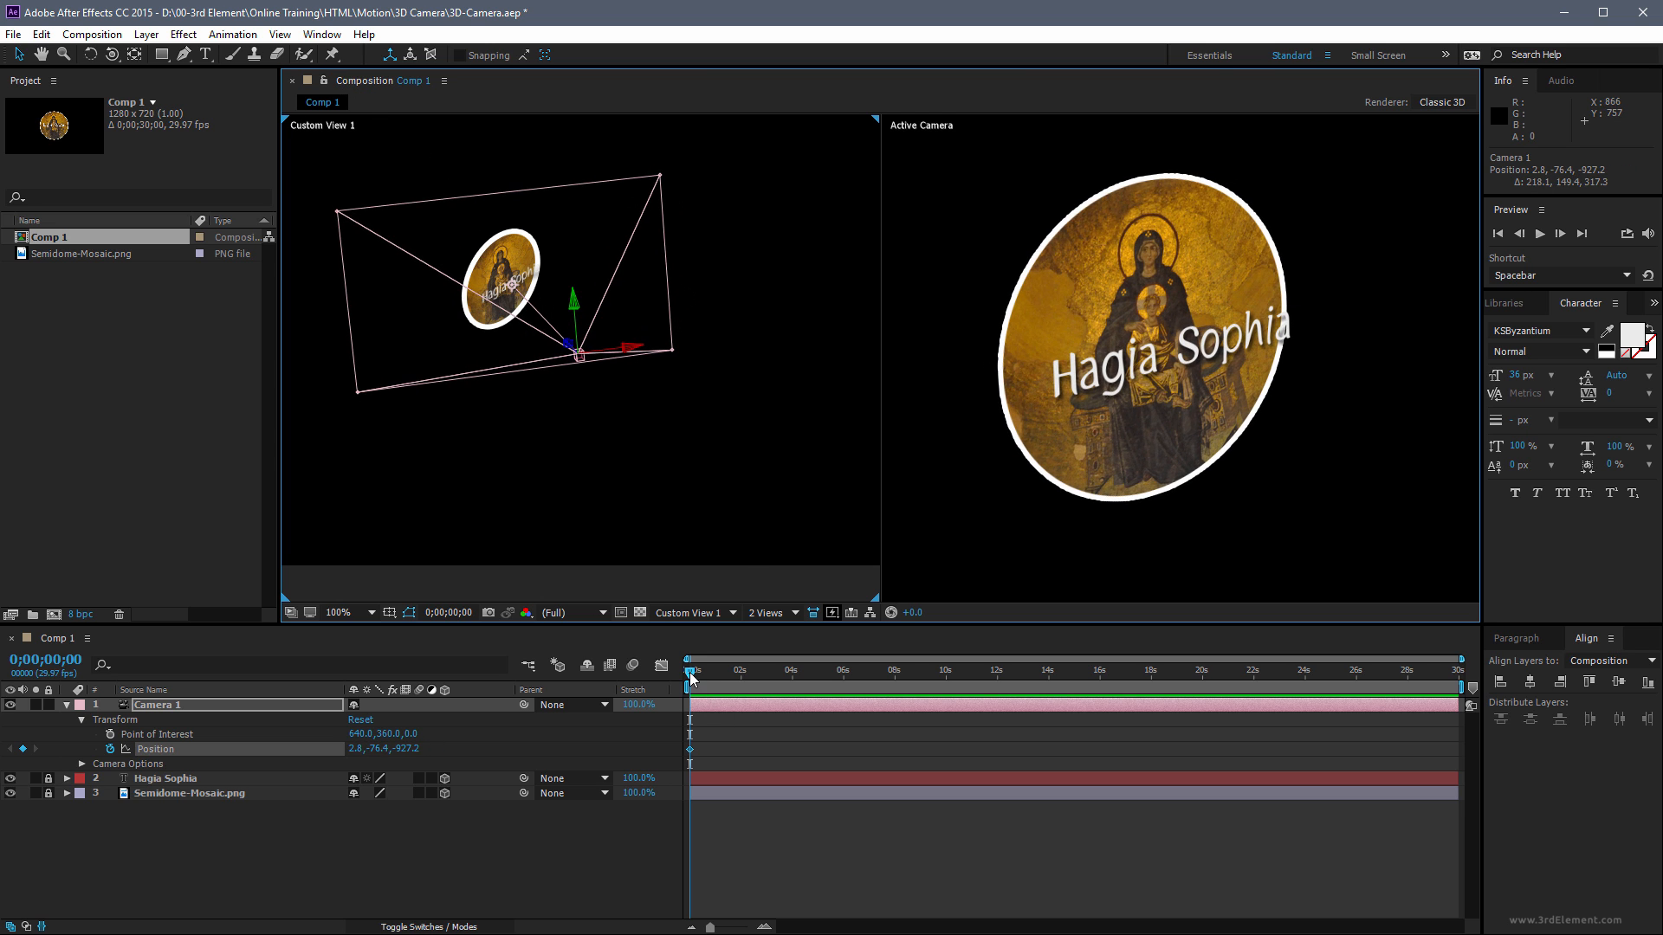
Move Camera 1 at 0;00;03;05 in Custom View 1 to about 1169.8, 402.1, -1096.9 for a second Position keyframe
drag(703, 674, 771, 675)
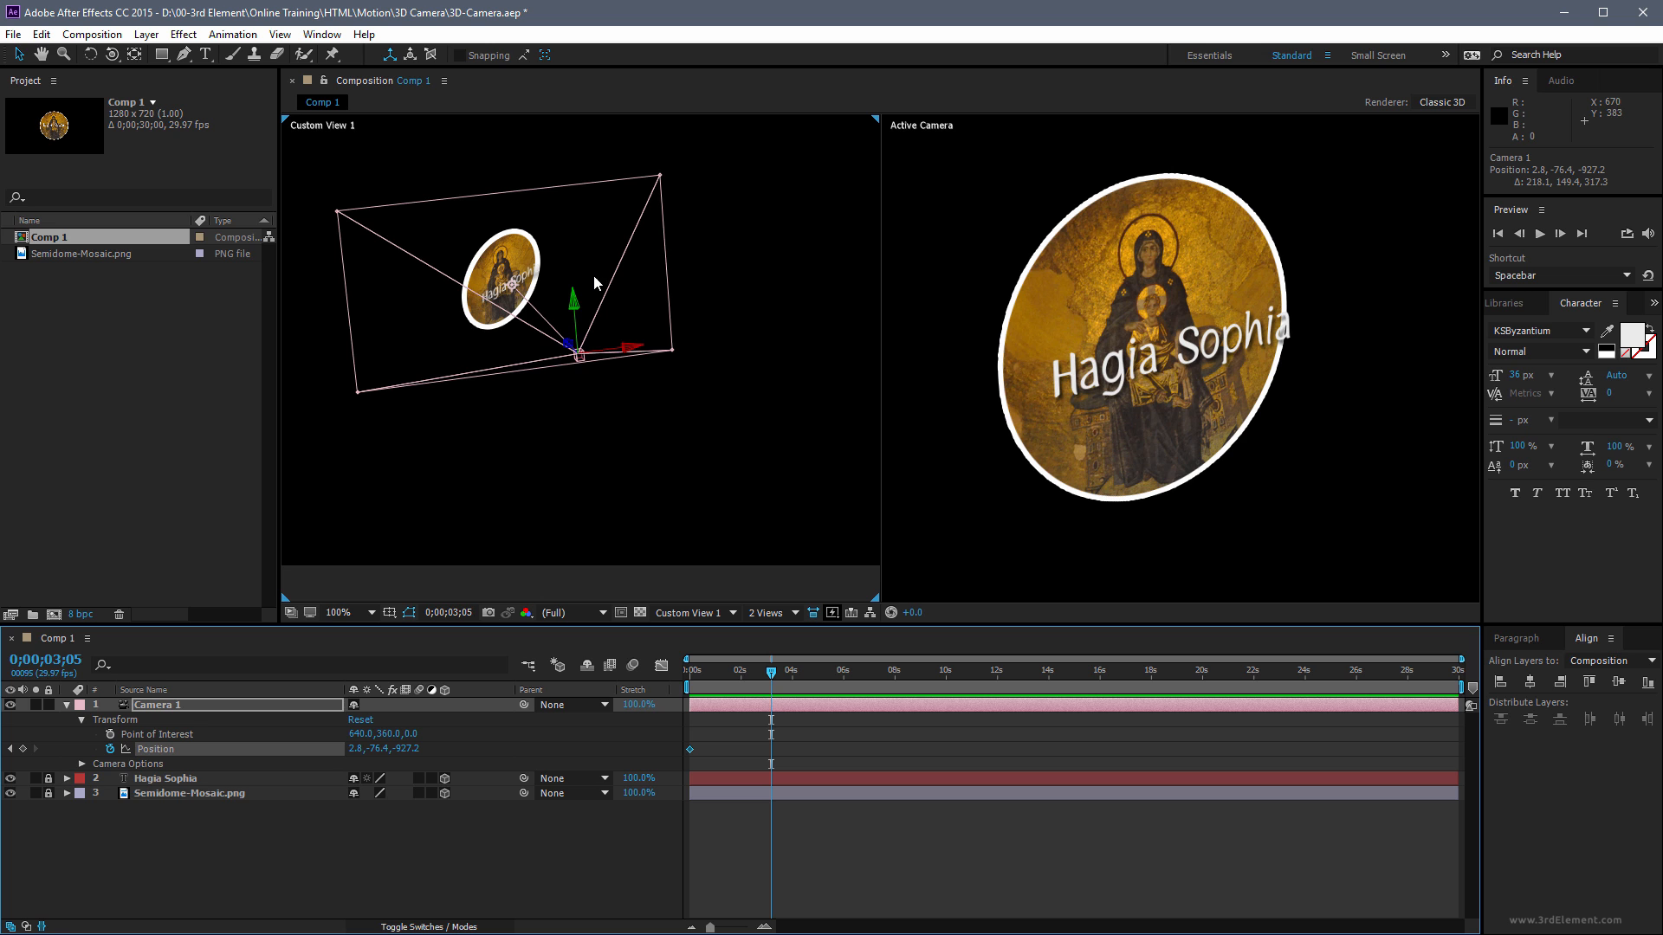
drag(576, 302, 997, 394)
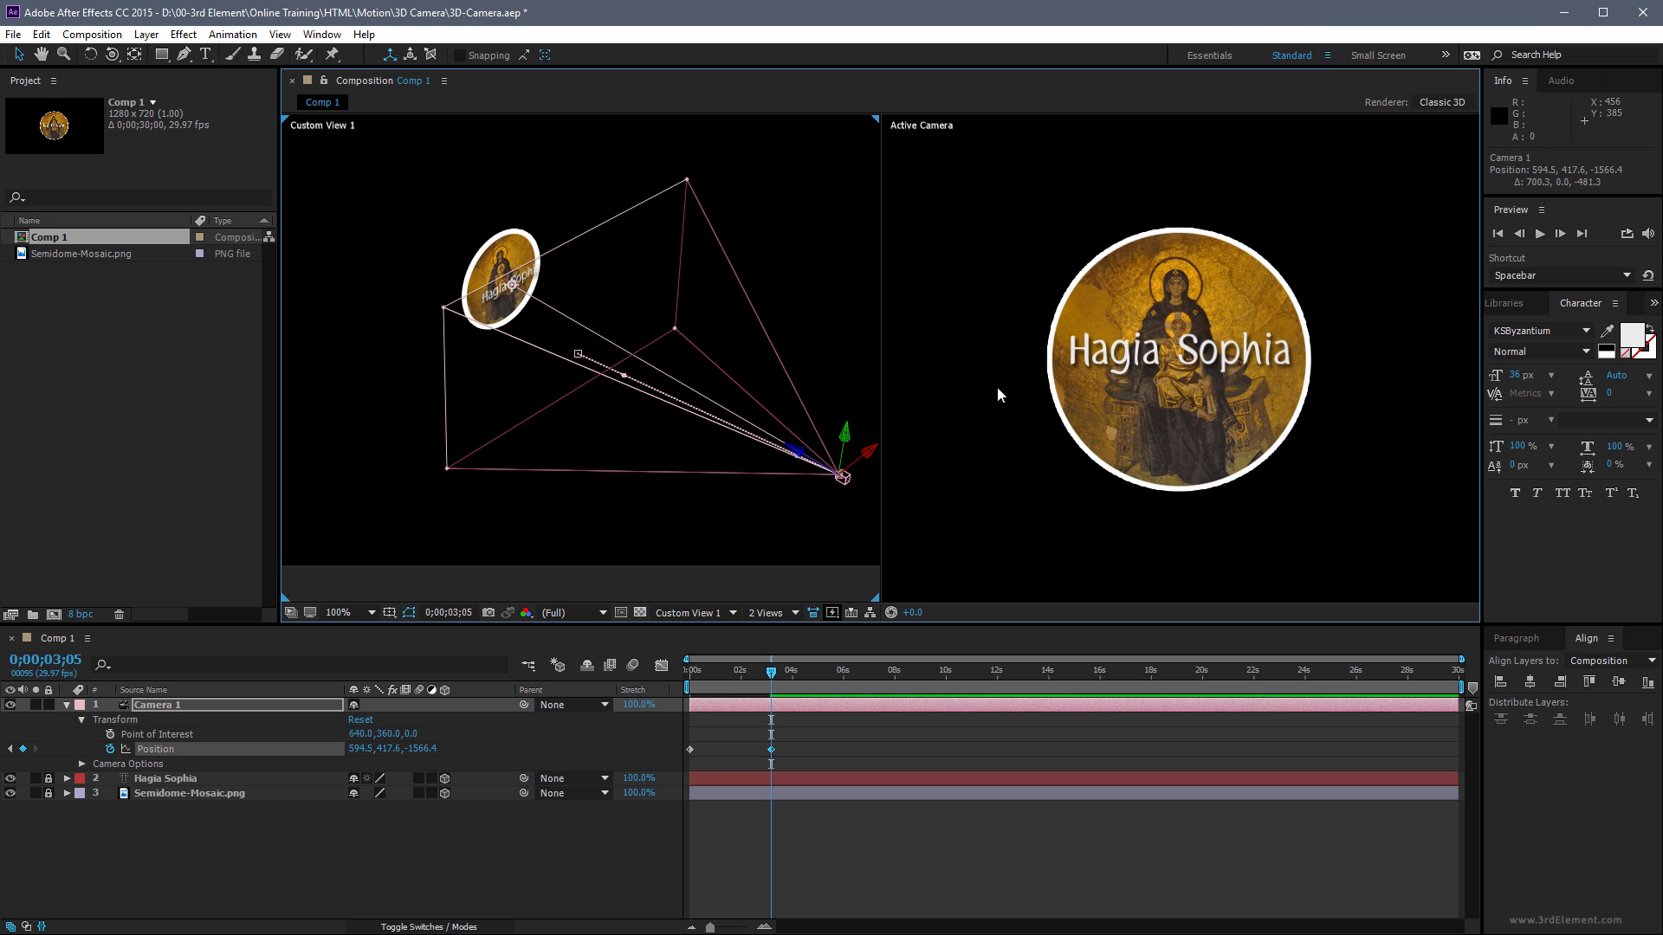
key(space)
drag(749, 341, 685, 338)
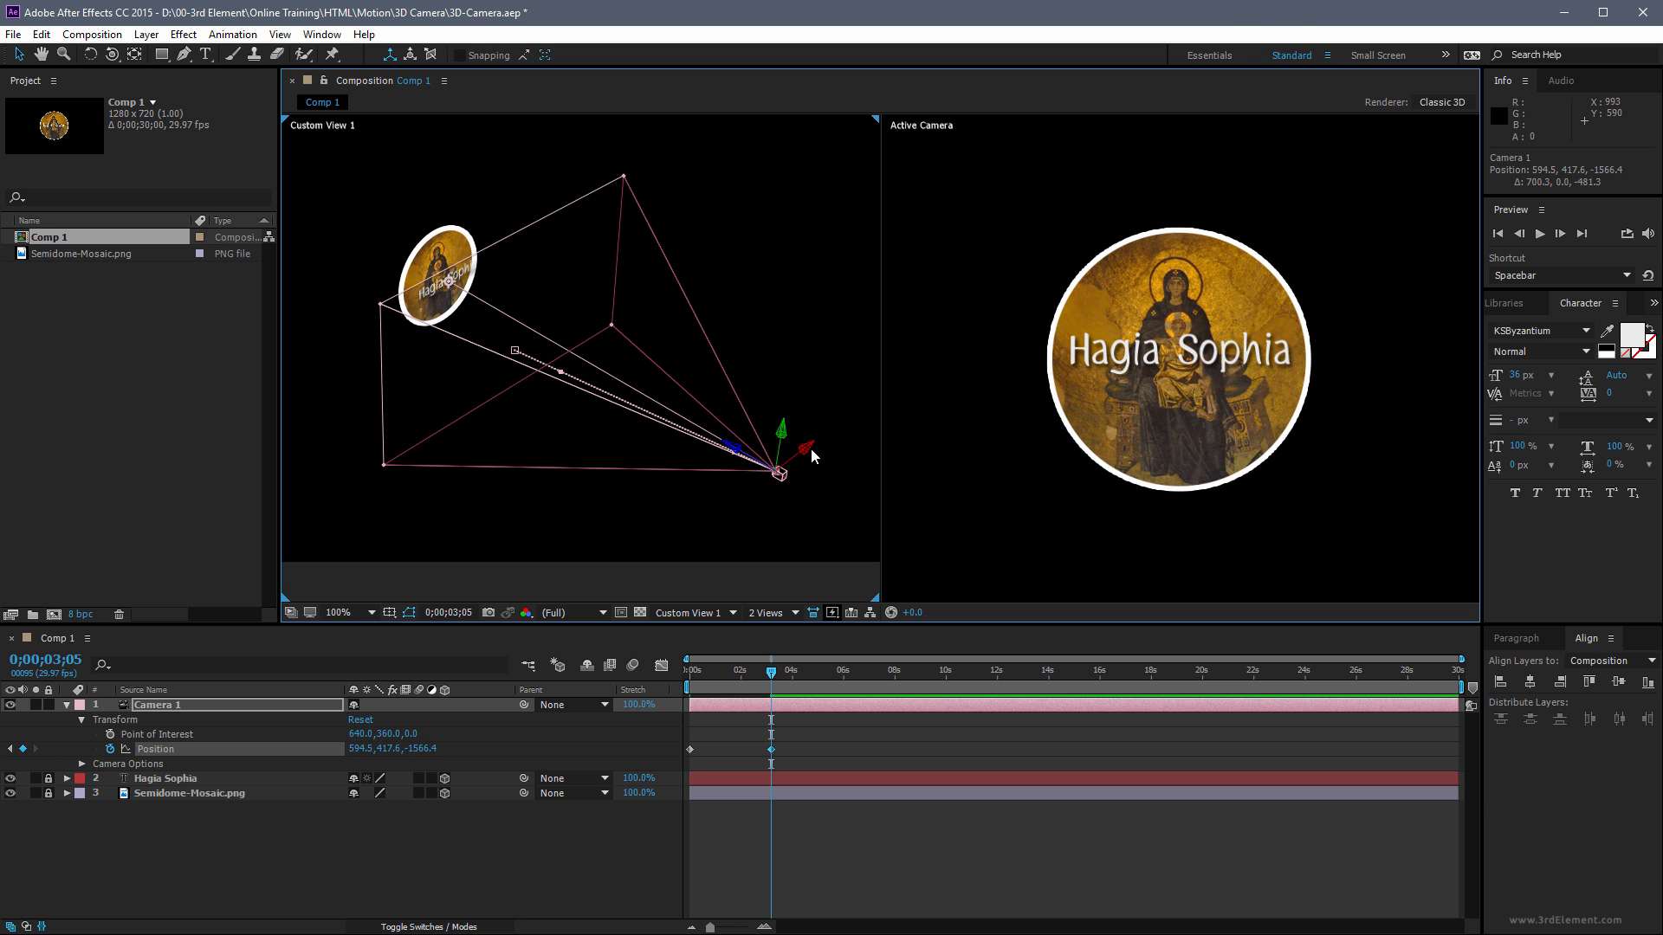
drag(810, 449, 892, 384)
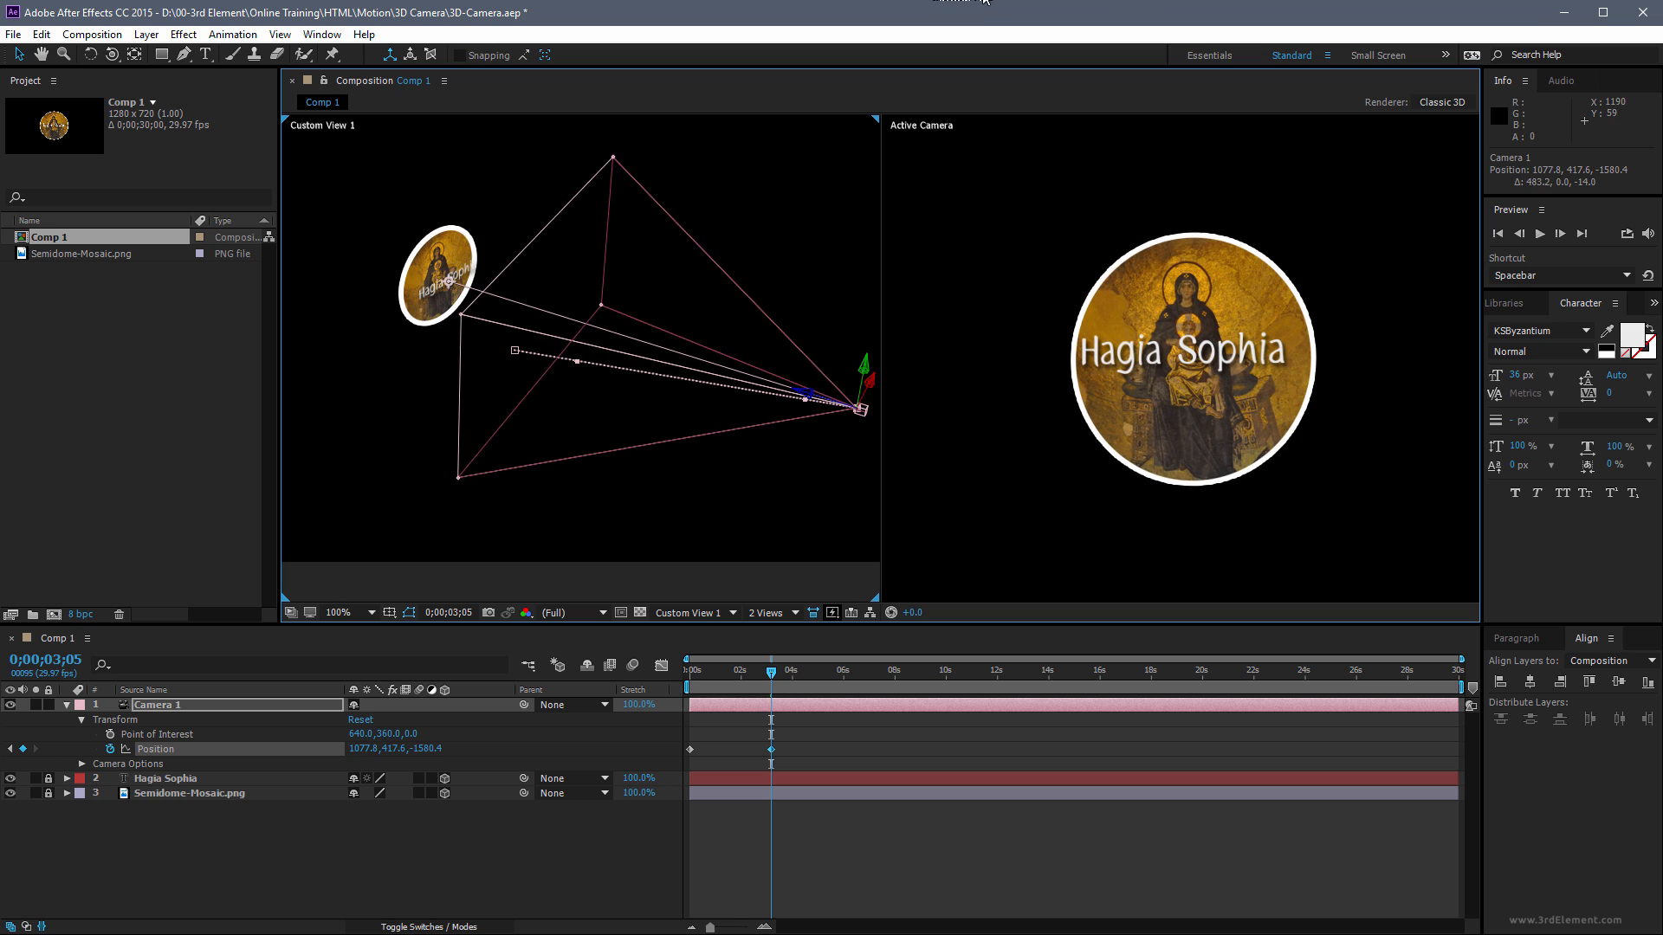
key(space)
drag(719, 344, 644, 347)
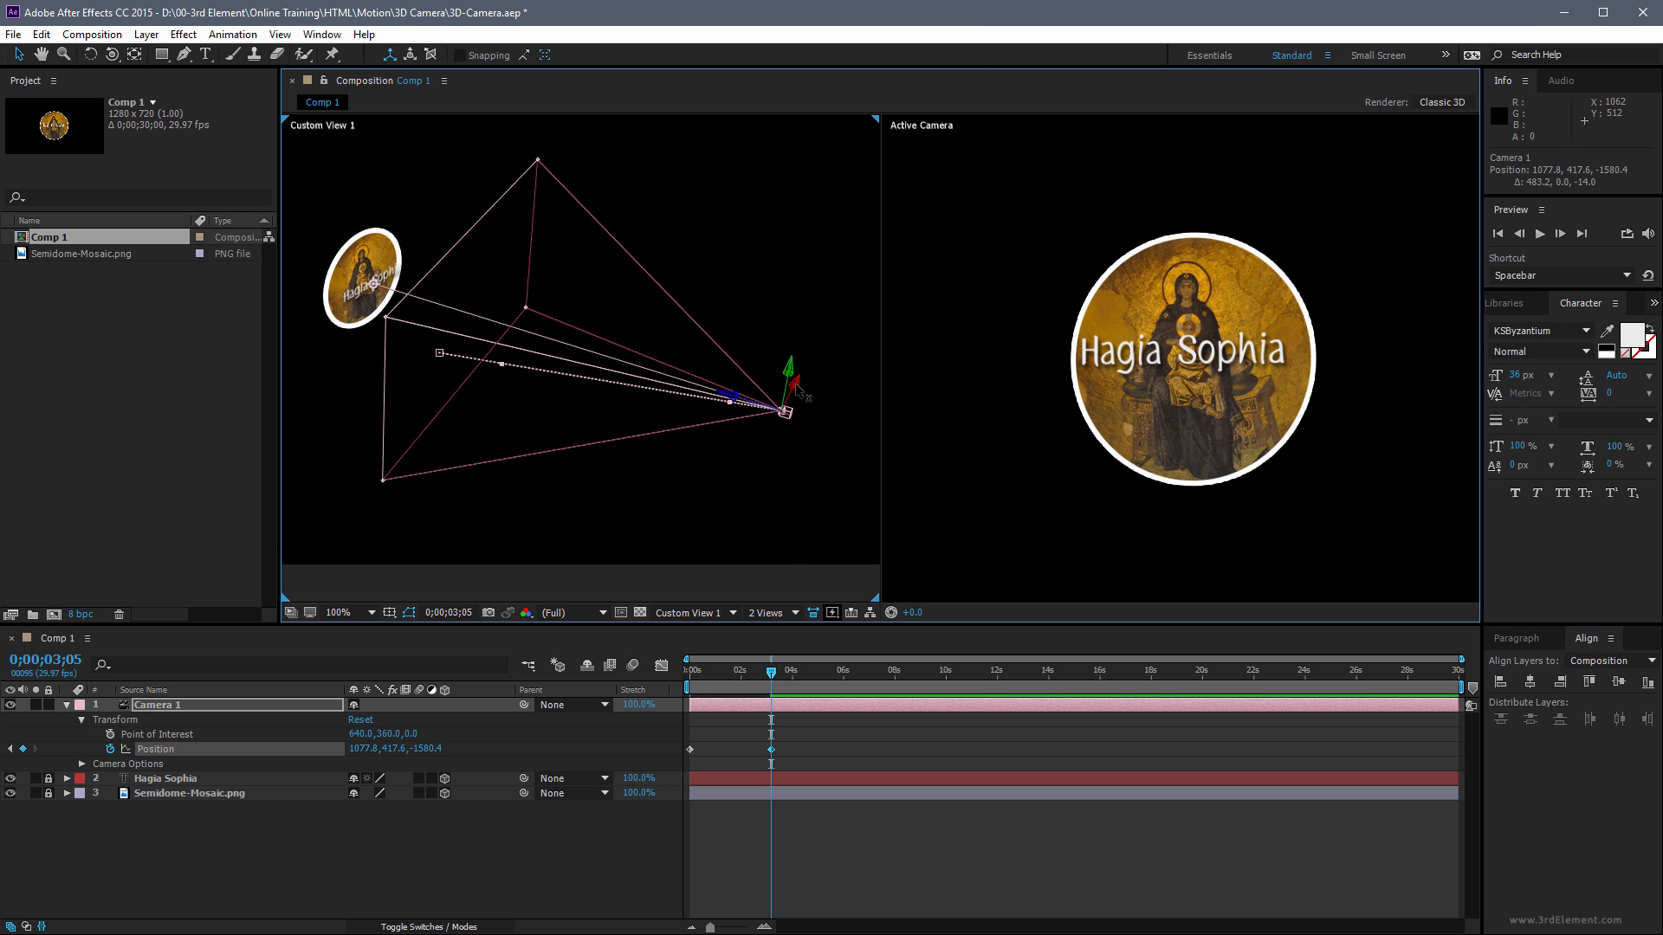
drag(796, 388, 363, 312)
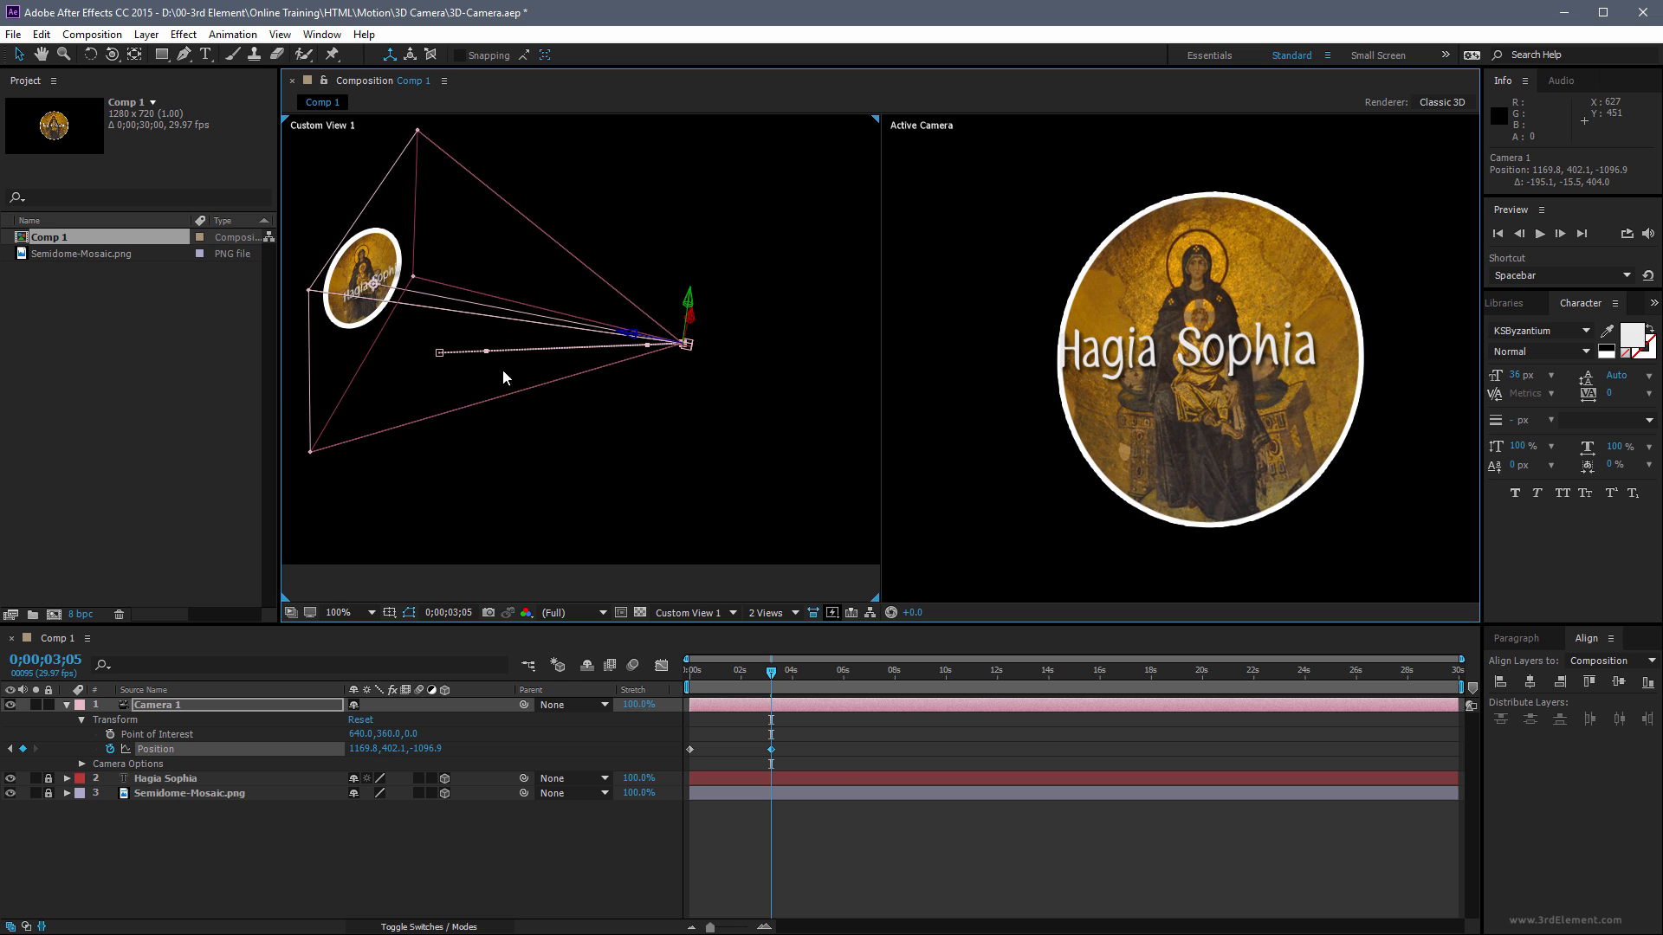
Play the camera animation from 0;00;00;00 past the second Position keyframe
drag(771, 674, 635, 674)
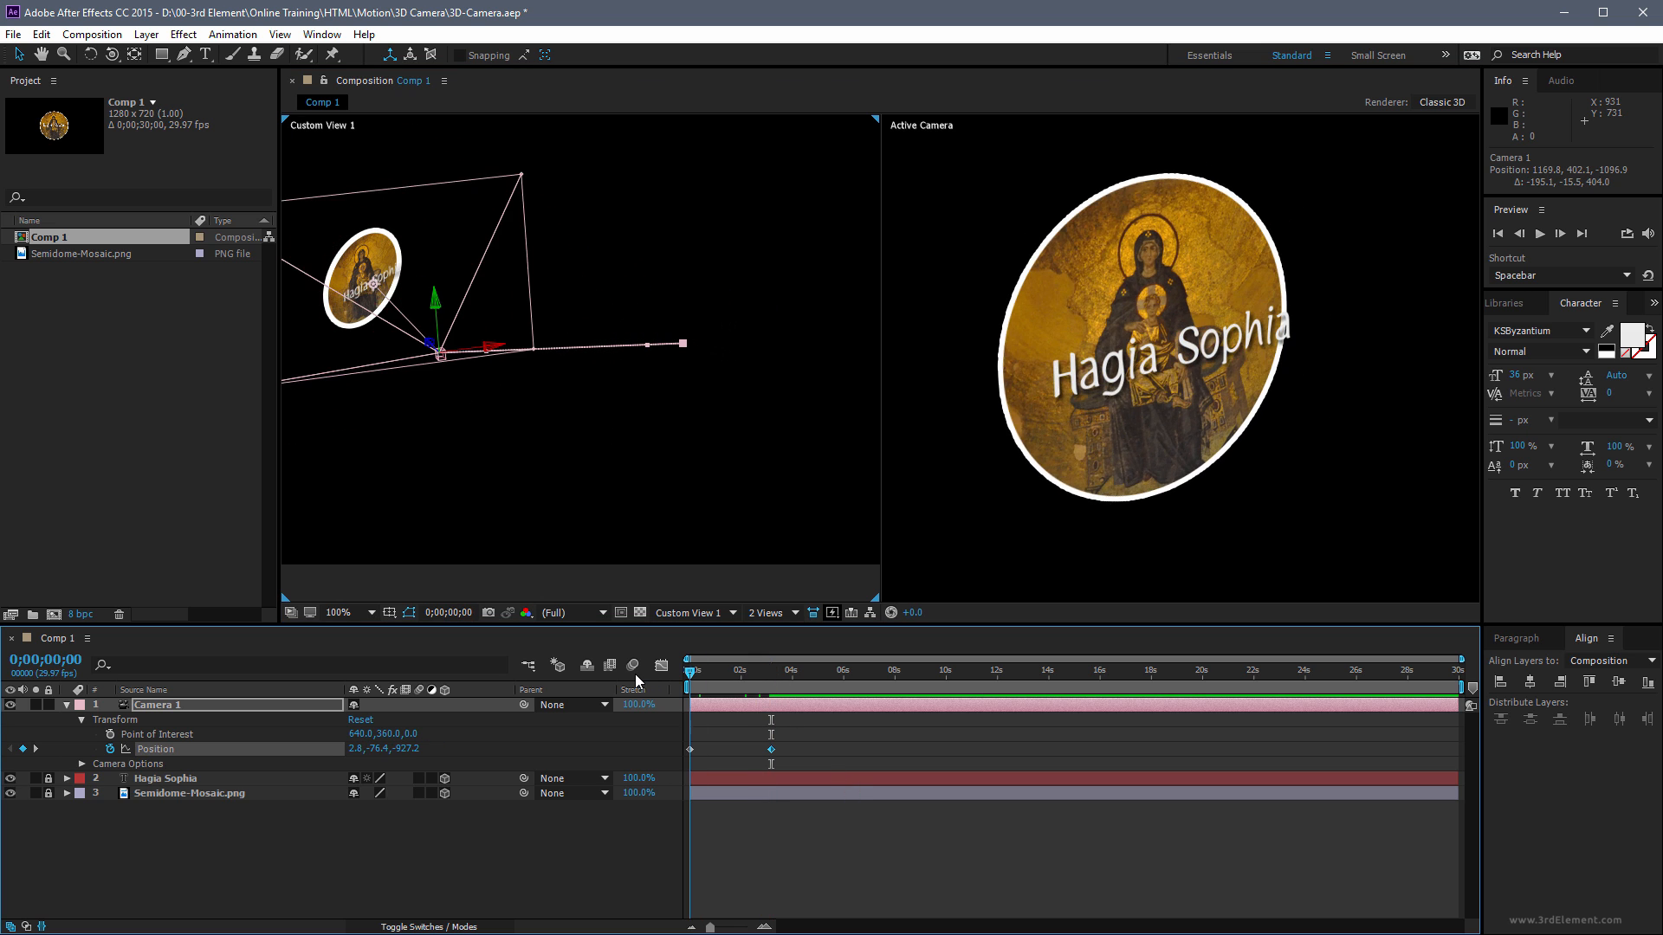
key(space)
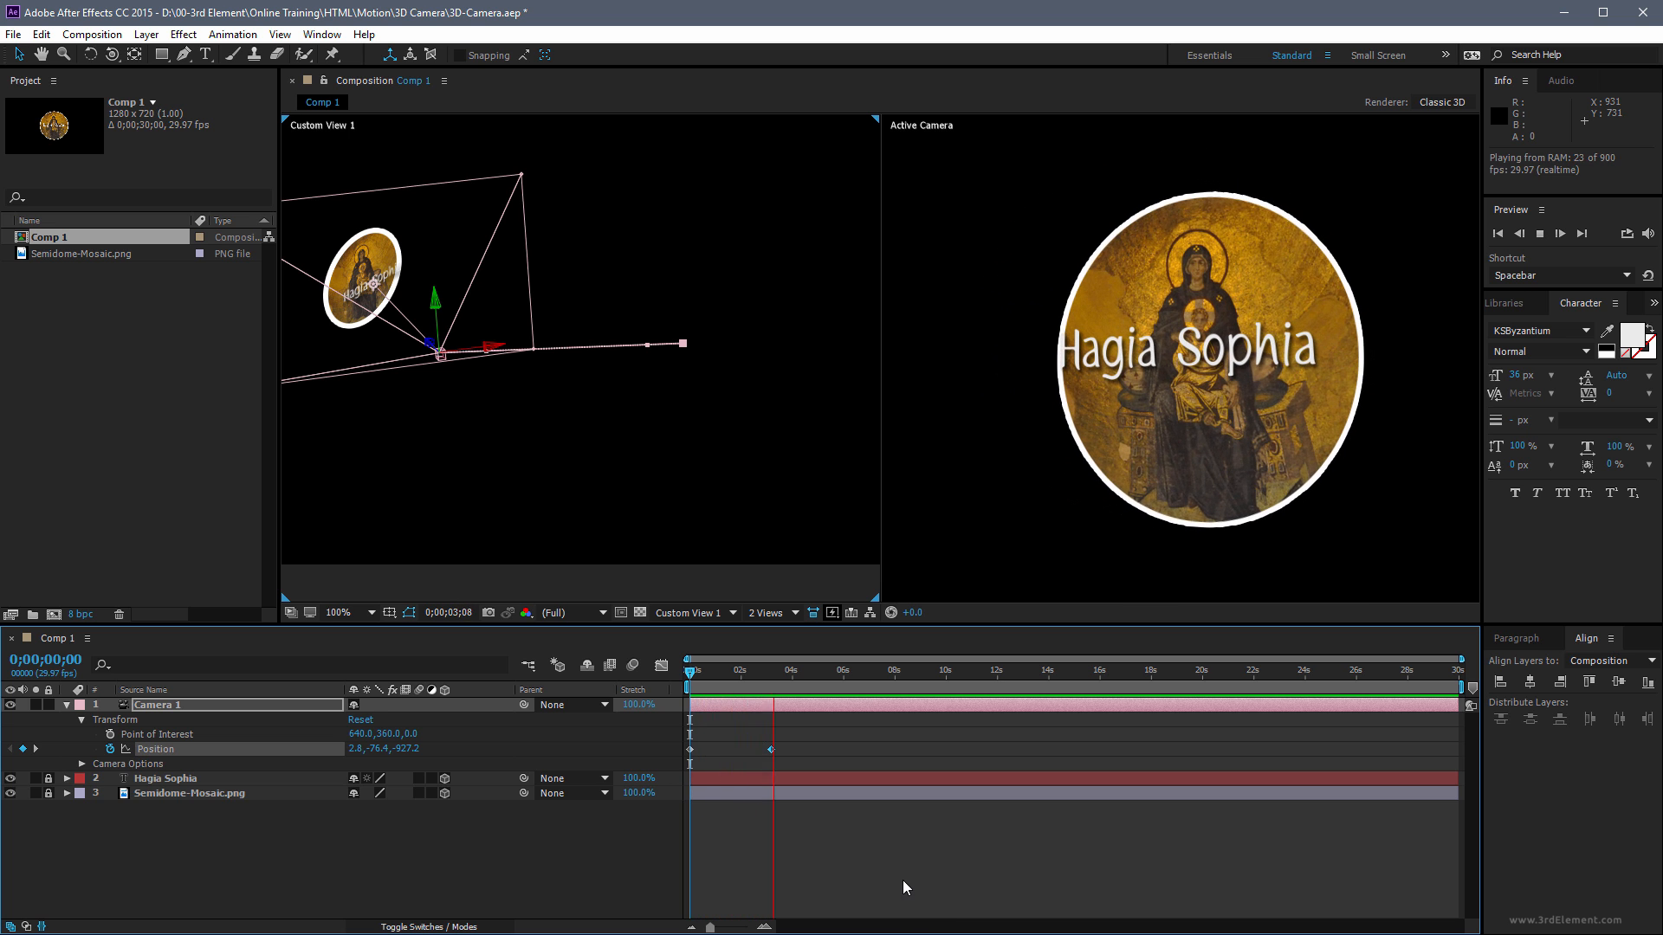
key(space)
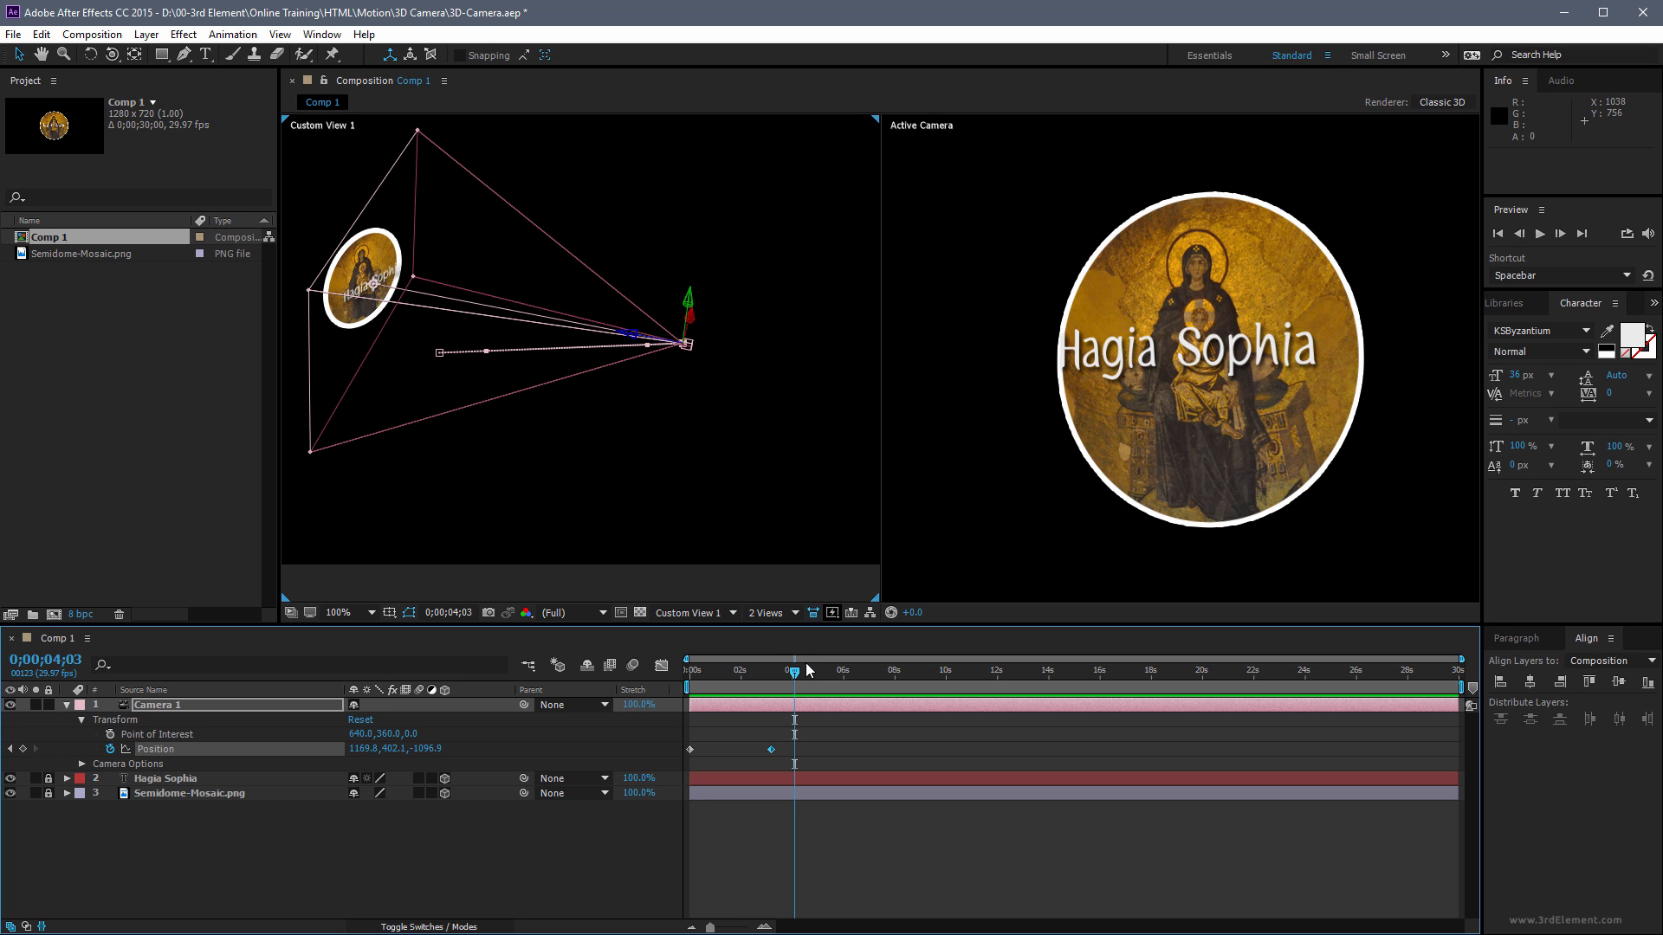
Switch the Custom View 1 viewport to the Top view with Camera 1's whole motion path in sight
click(680, 614)
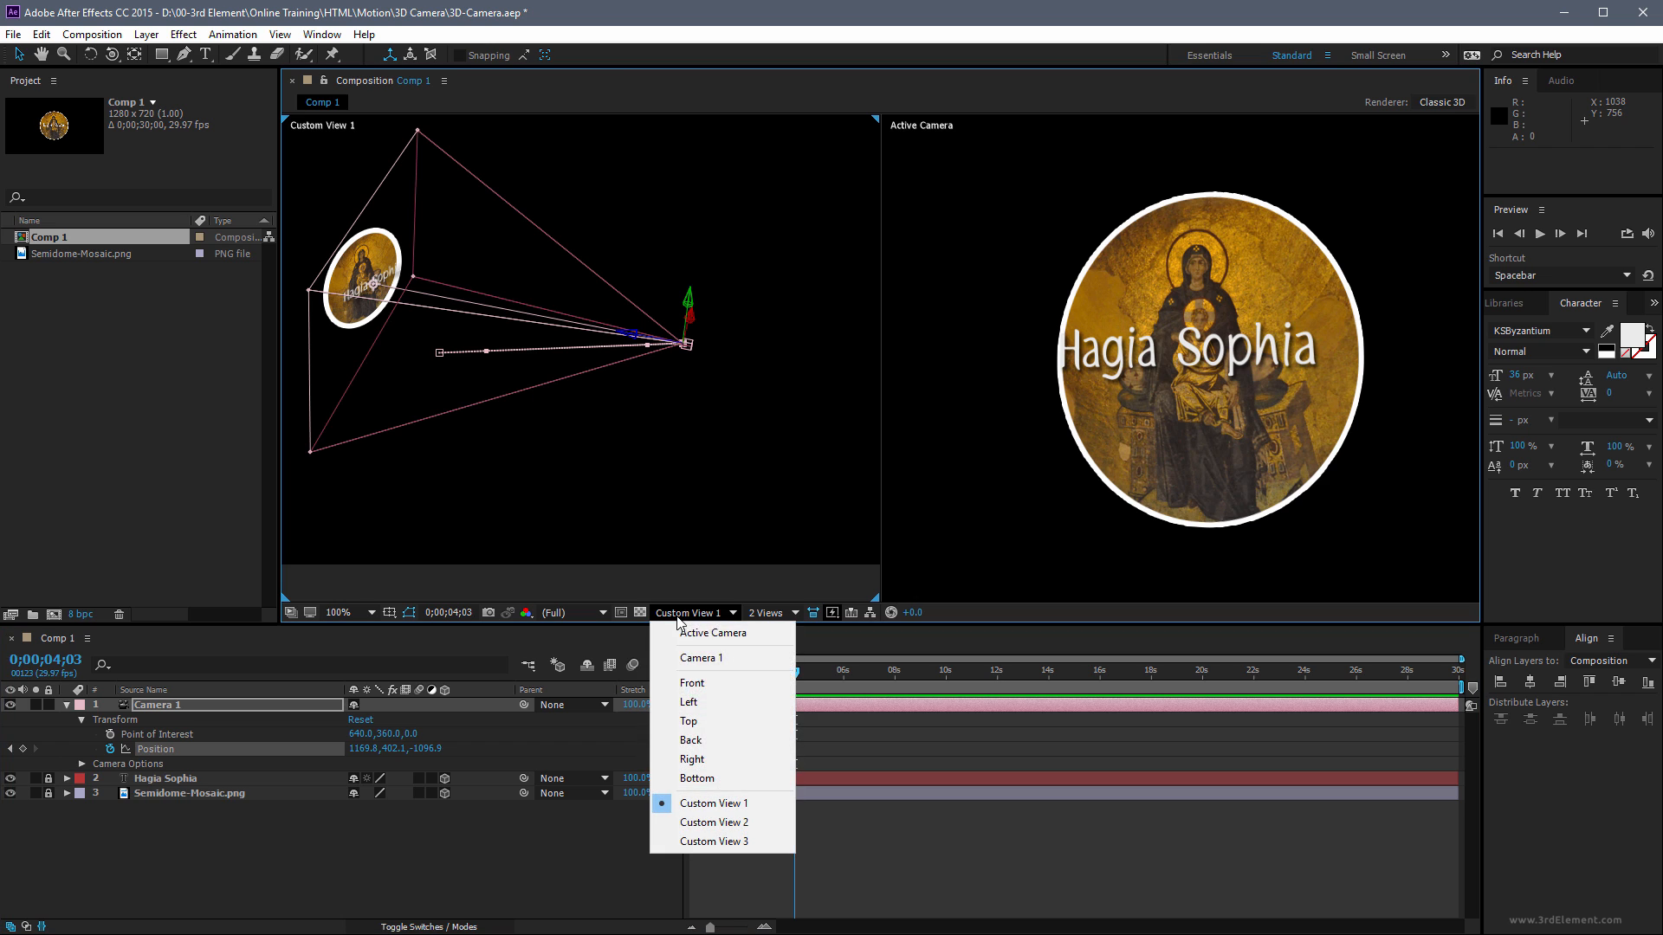
click(724, 726)
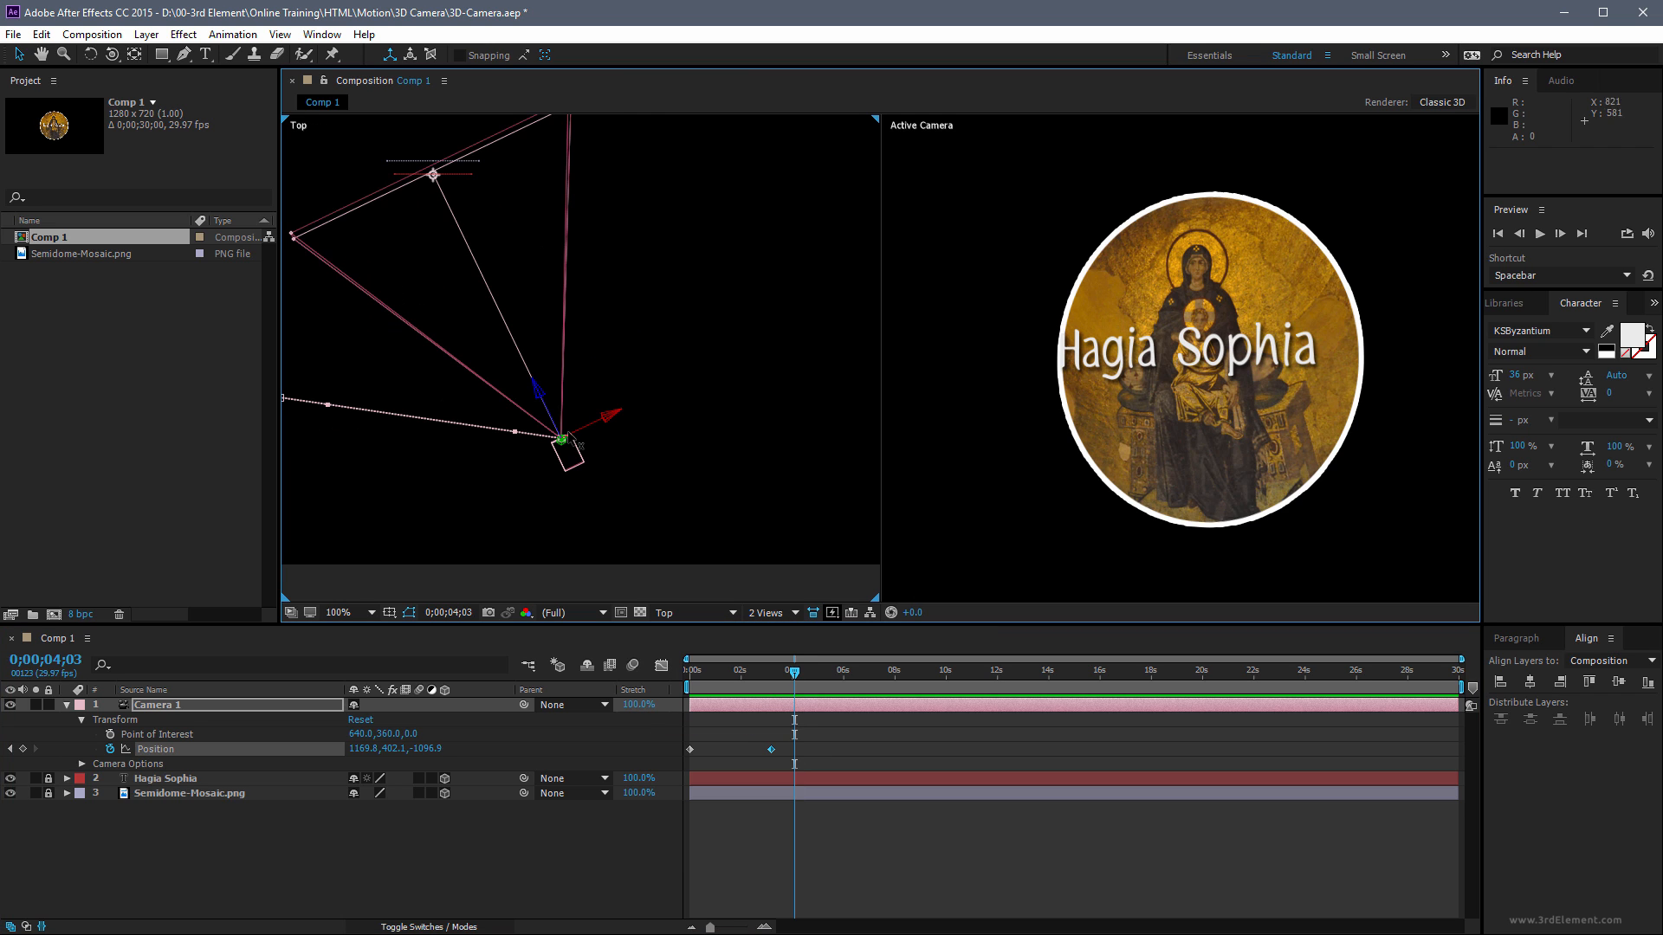
drag(632, 409, 728, 429)
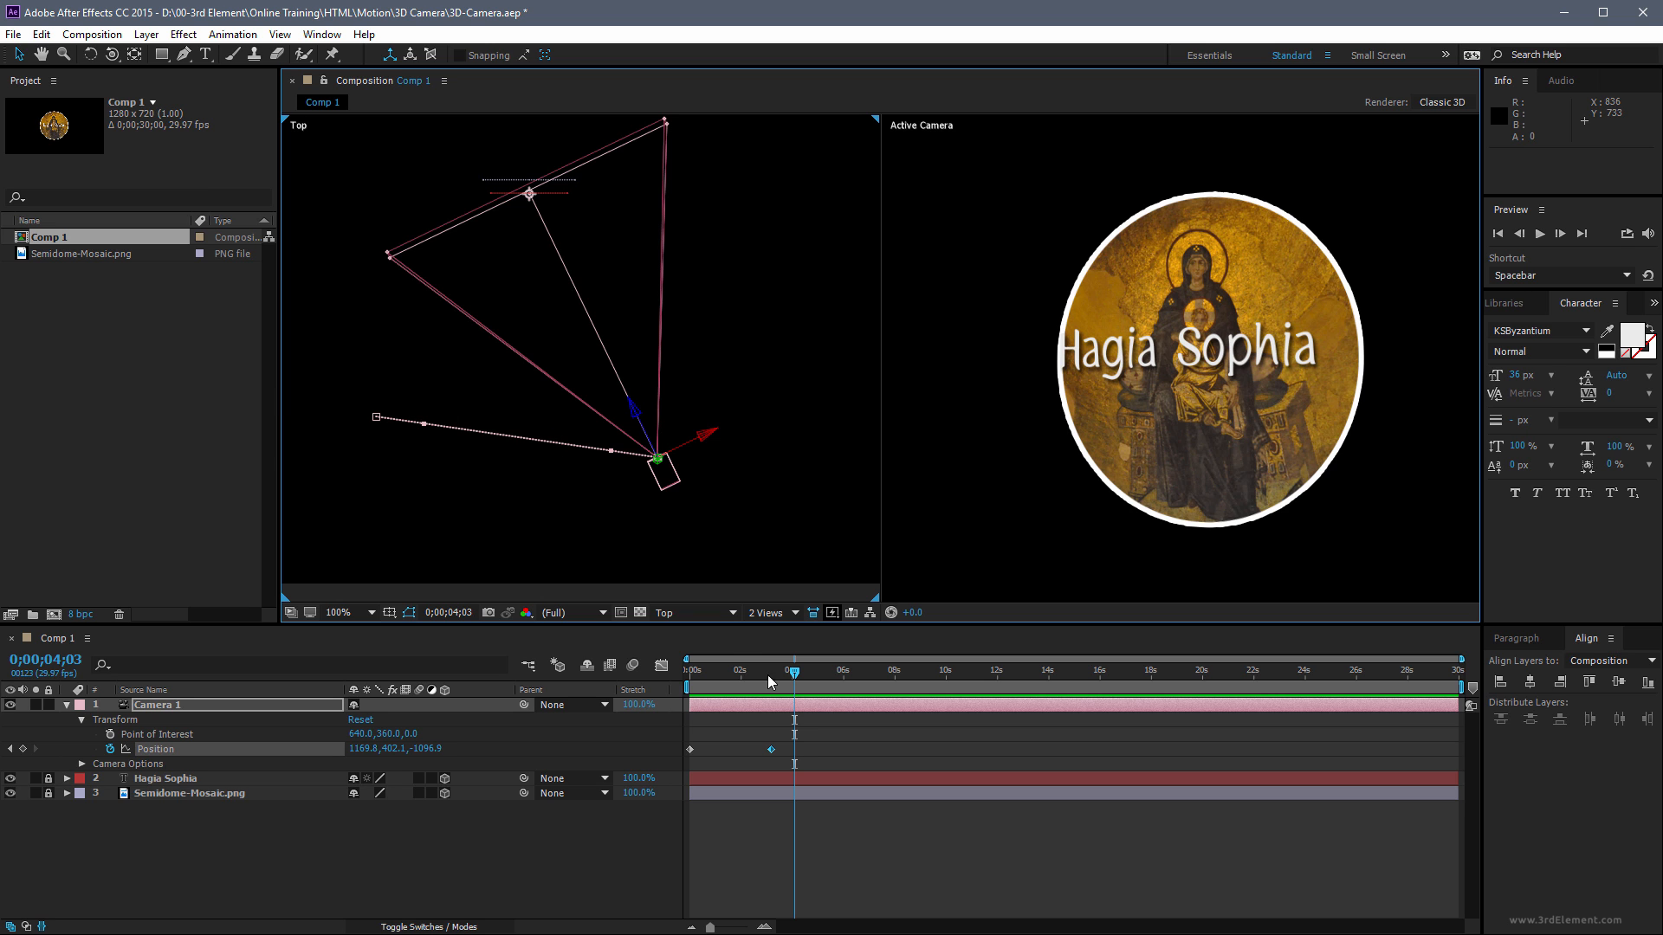
Play the animation from the start and scrub around 0;00;01;23 to examine the camera's straight path from above
drag(795, 672, 576, 677)
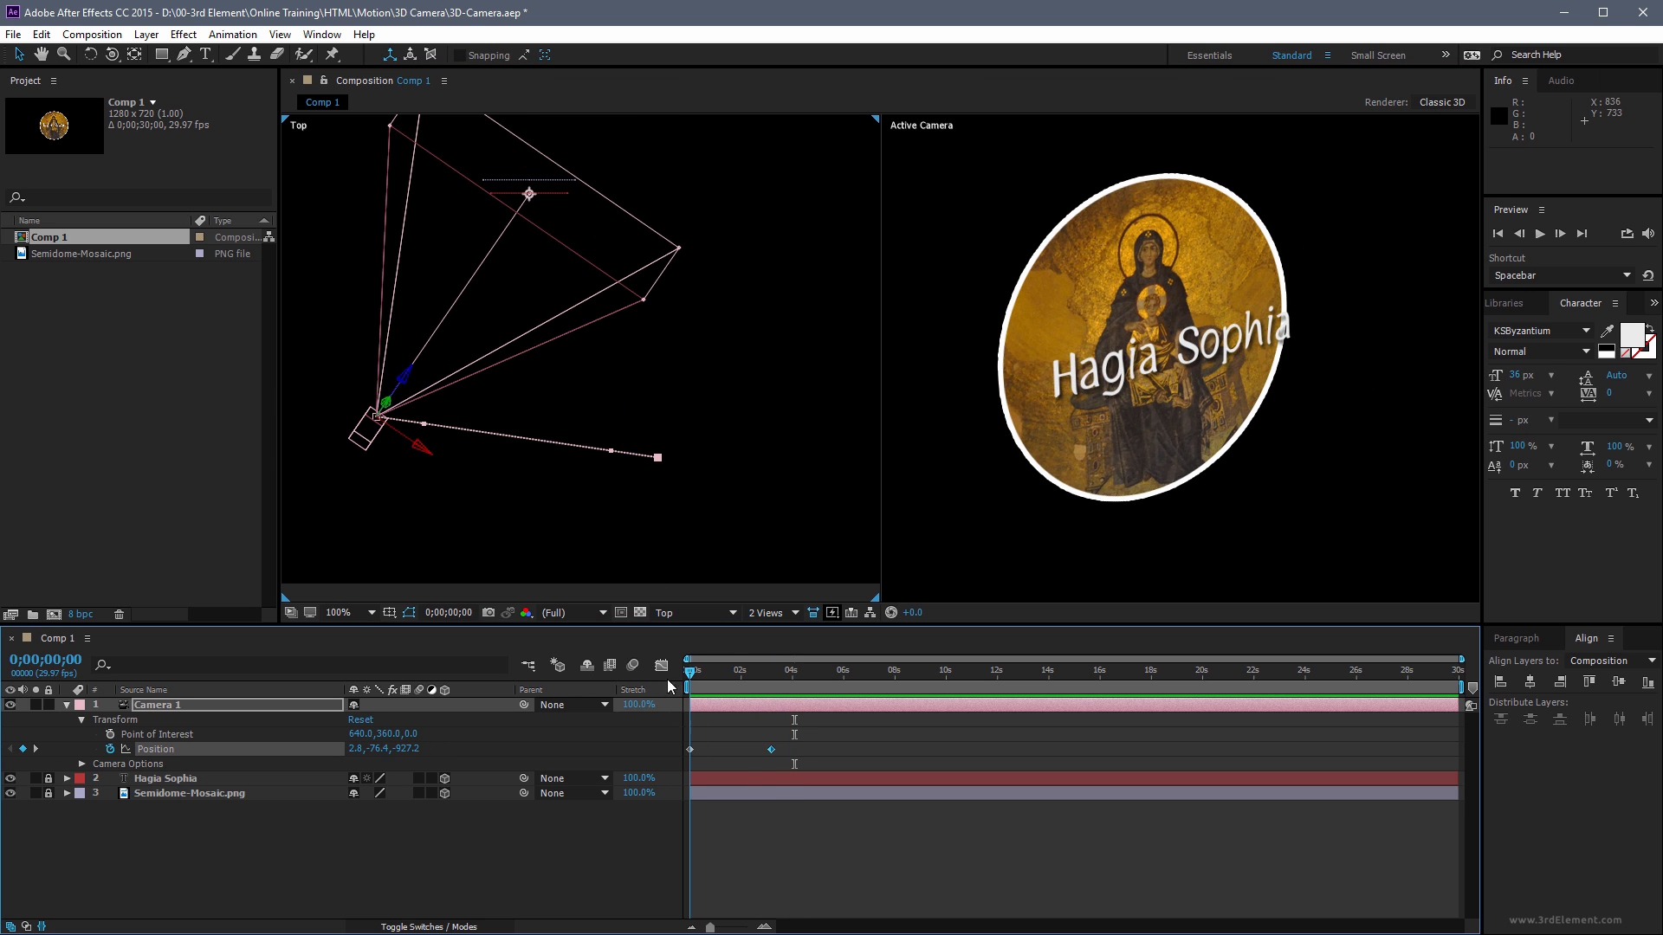
key(space)
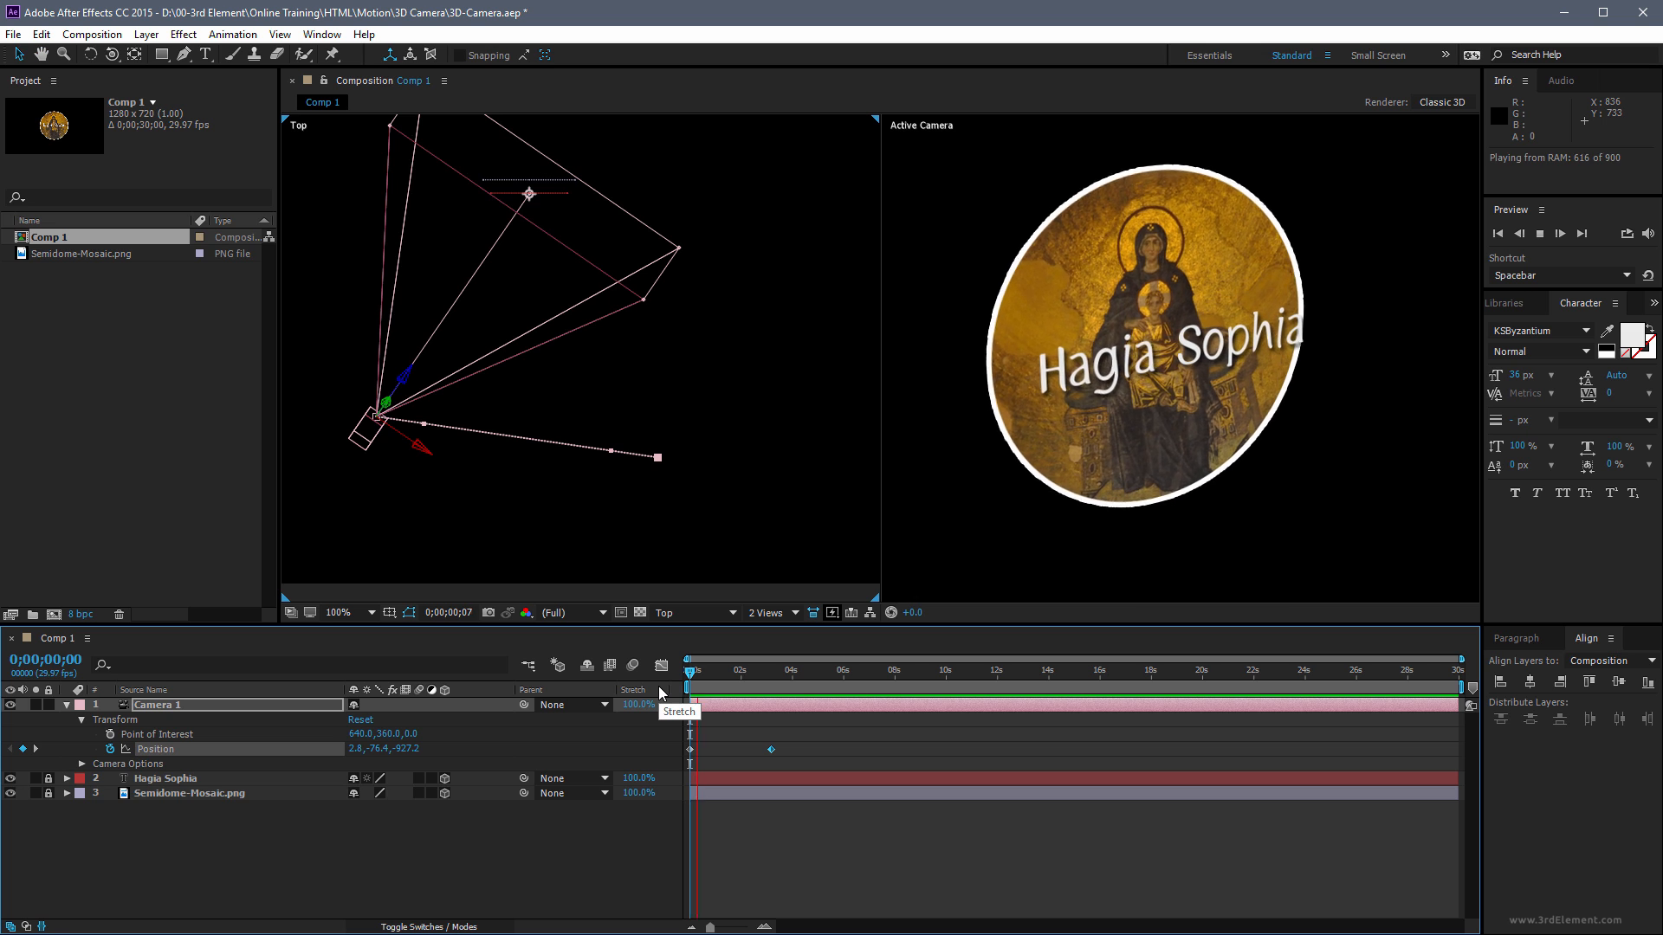
key(space)
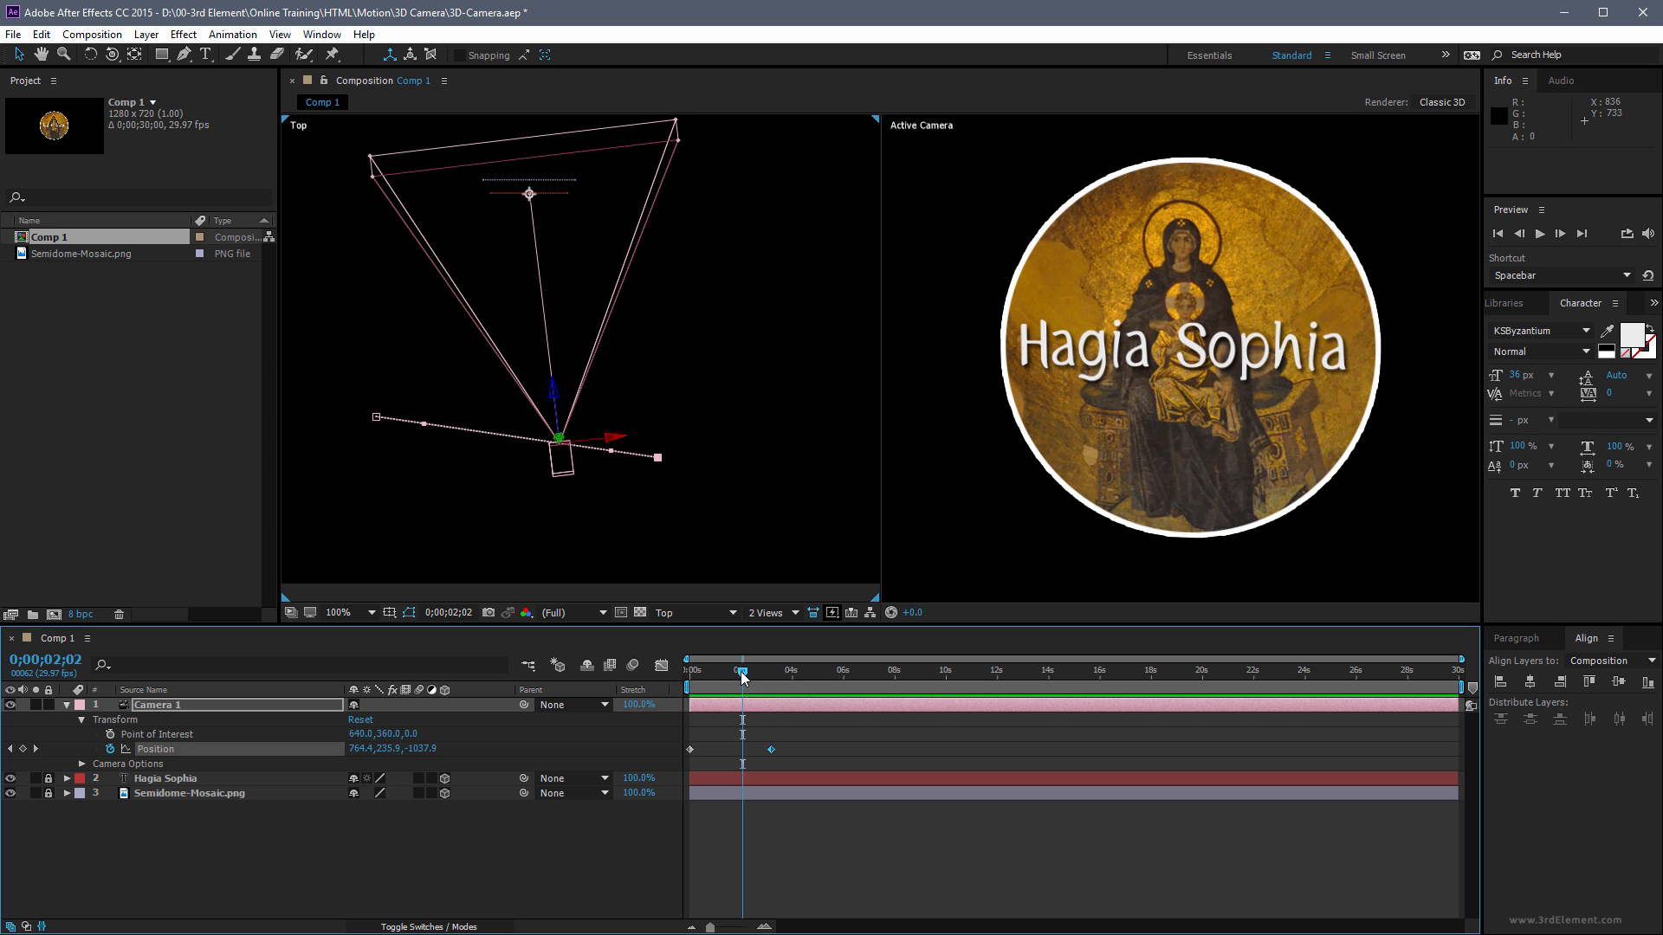
drag(742, 678, 735, 675)
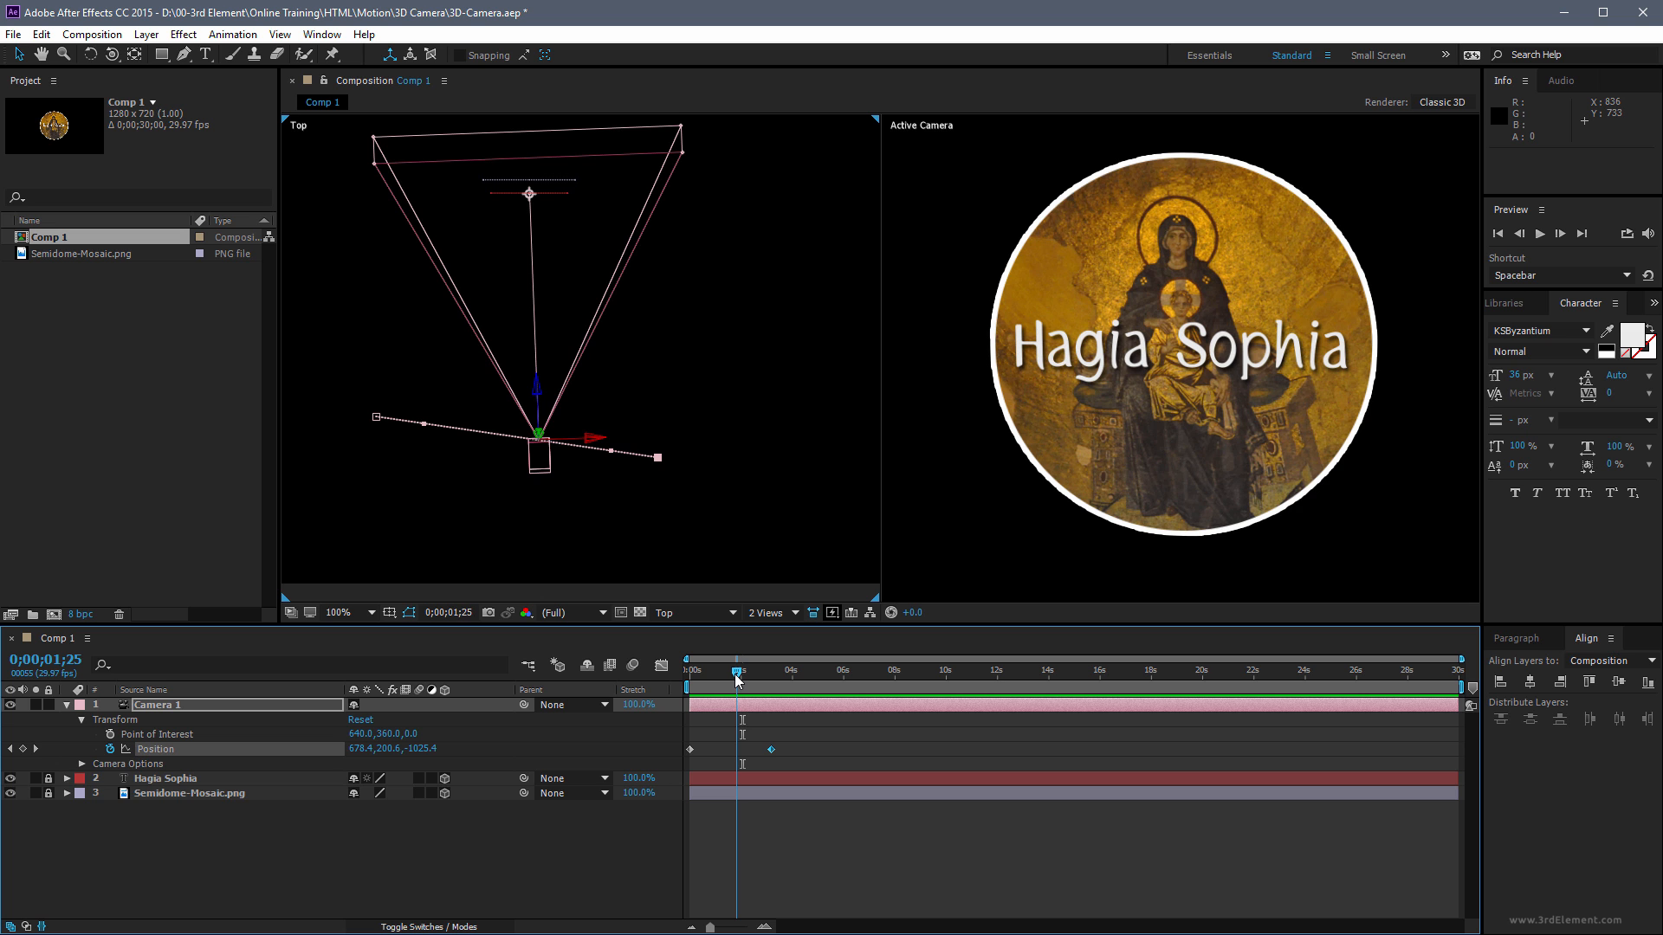
mouse_move(737, 678)
mouse_down()
mouse_move(710, 678)
mouse_move(784, 678)
mouse_move(695, 678)
mouse_move(761, 679)
mouse_move(710, 678)
mouse_move(736, 686)
mouse_up()
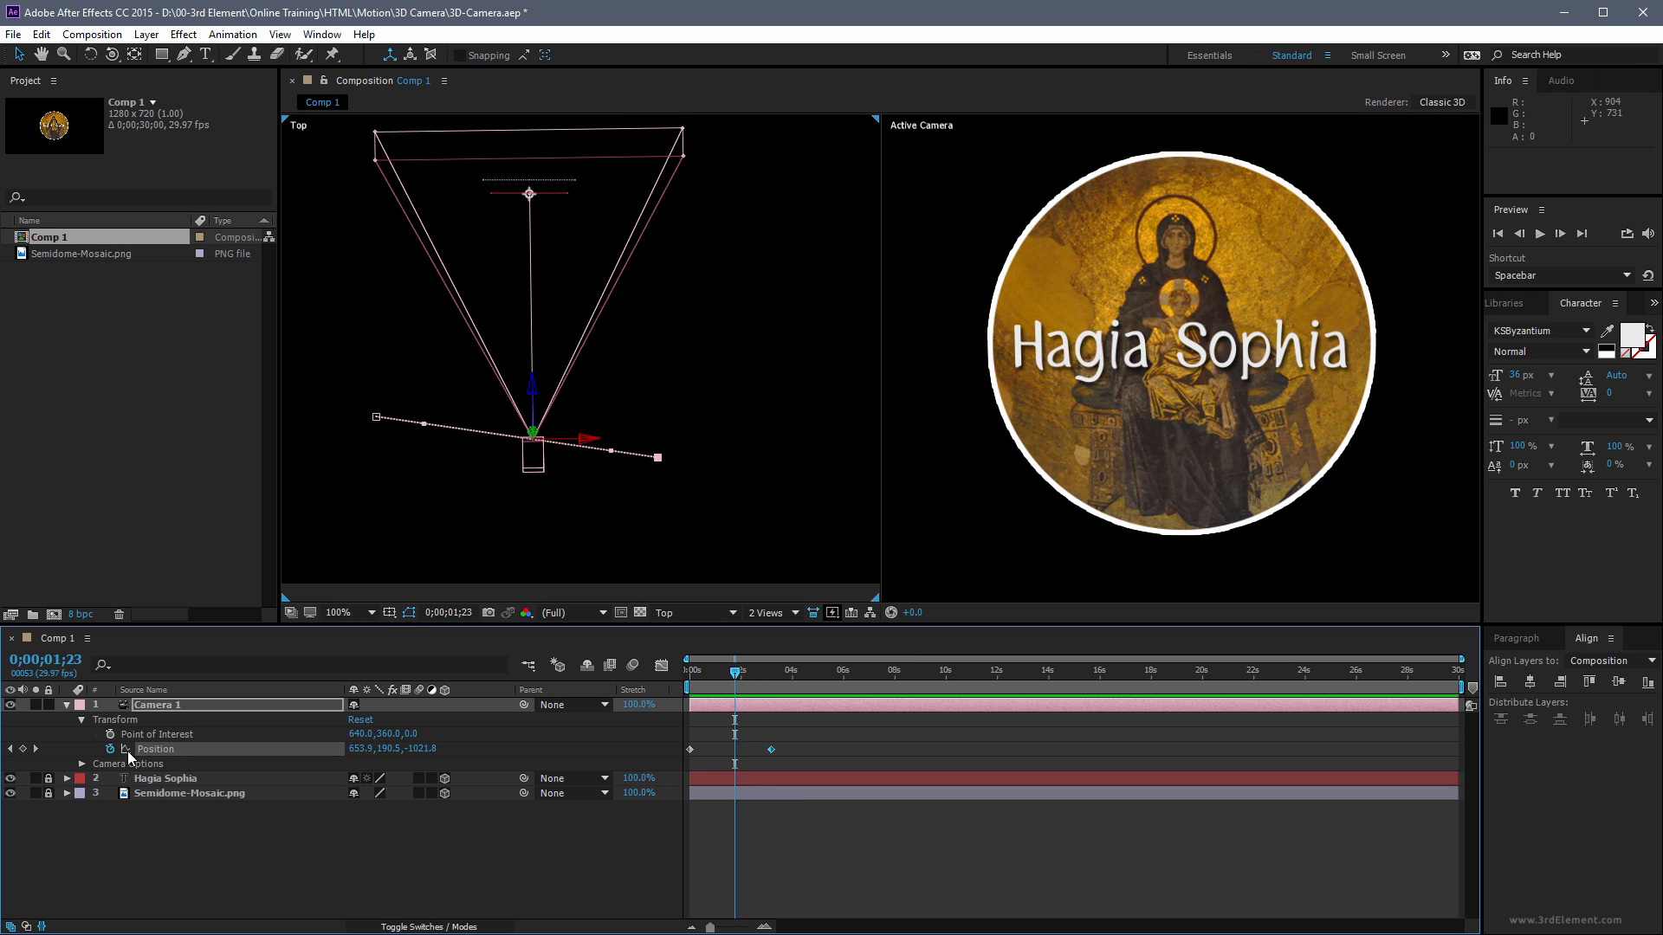
Go to the 0;00;03;05 Position keyframe and pull both motion path handles away from the layers, bending Camera 1's path into an arc
click(36, 749)
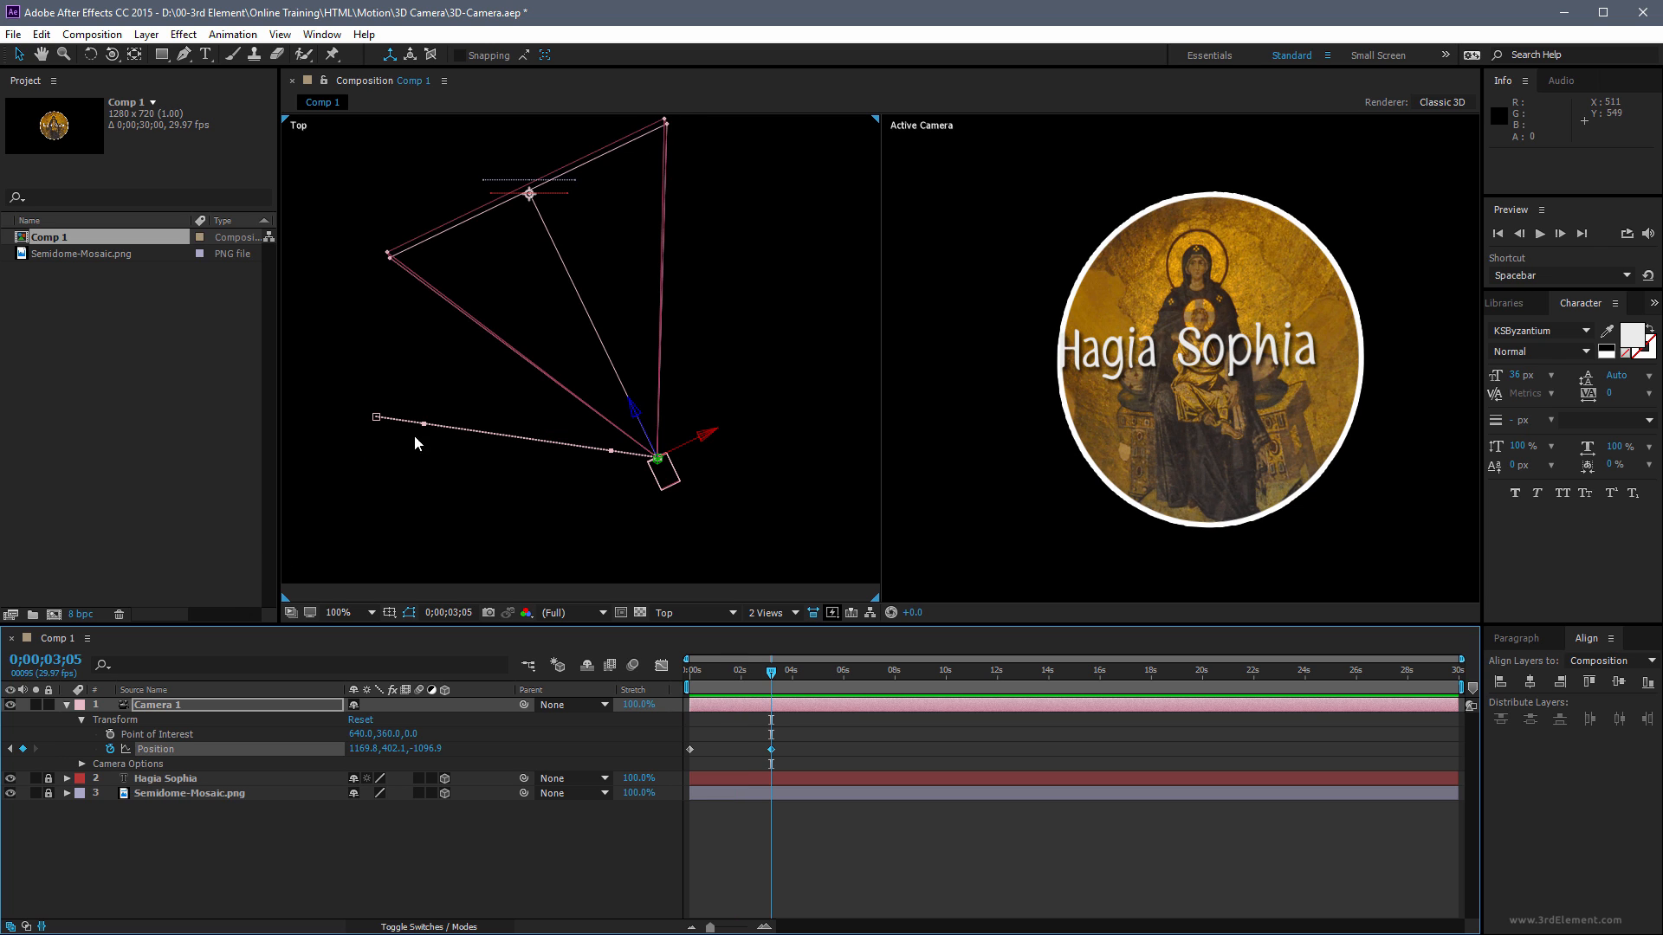
drag(423, 428, 376, 482)
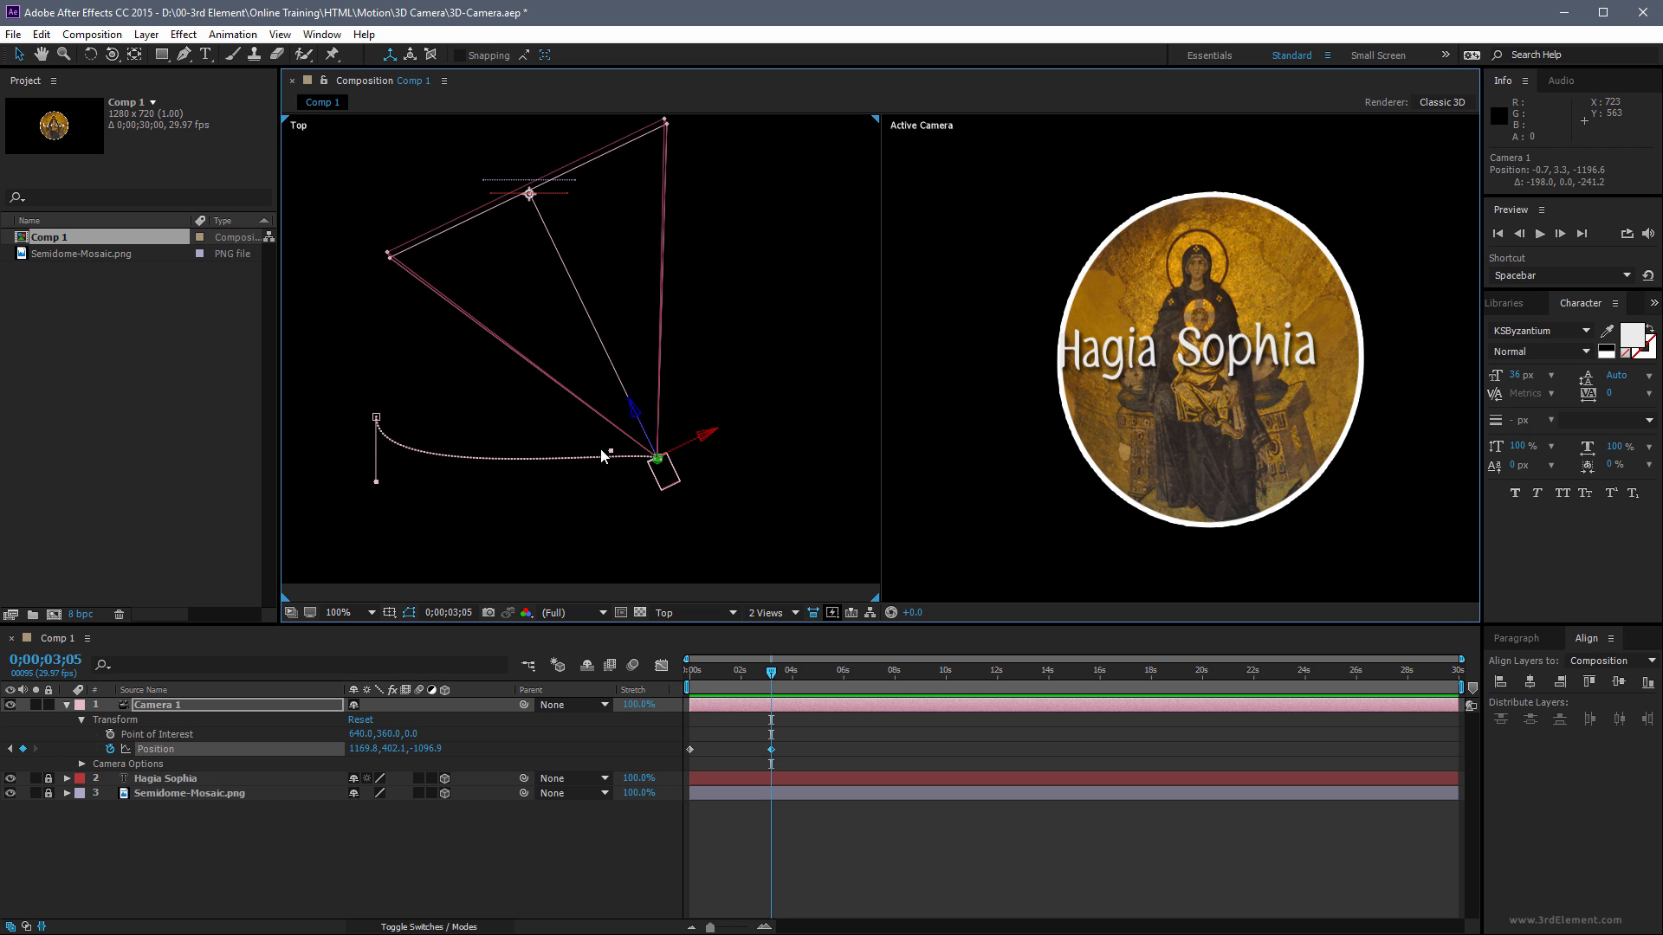
drag(611, 452, 660, 526)
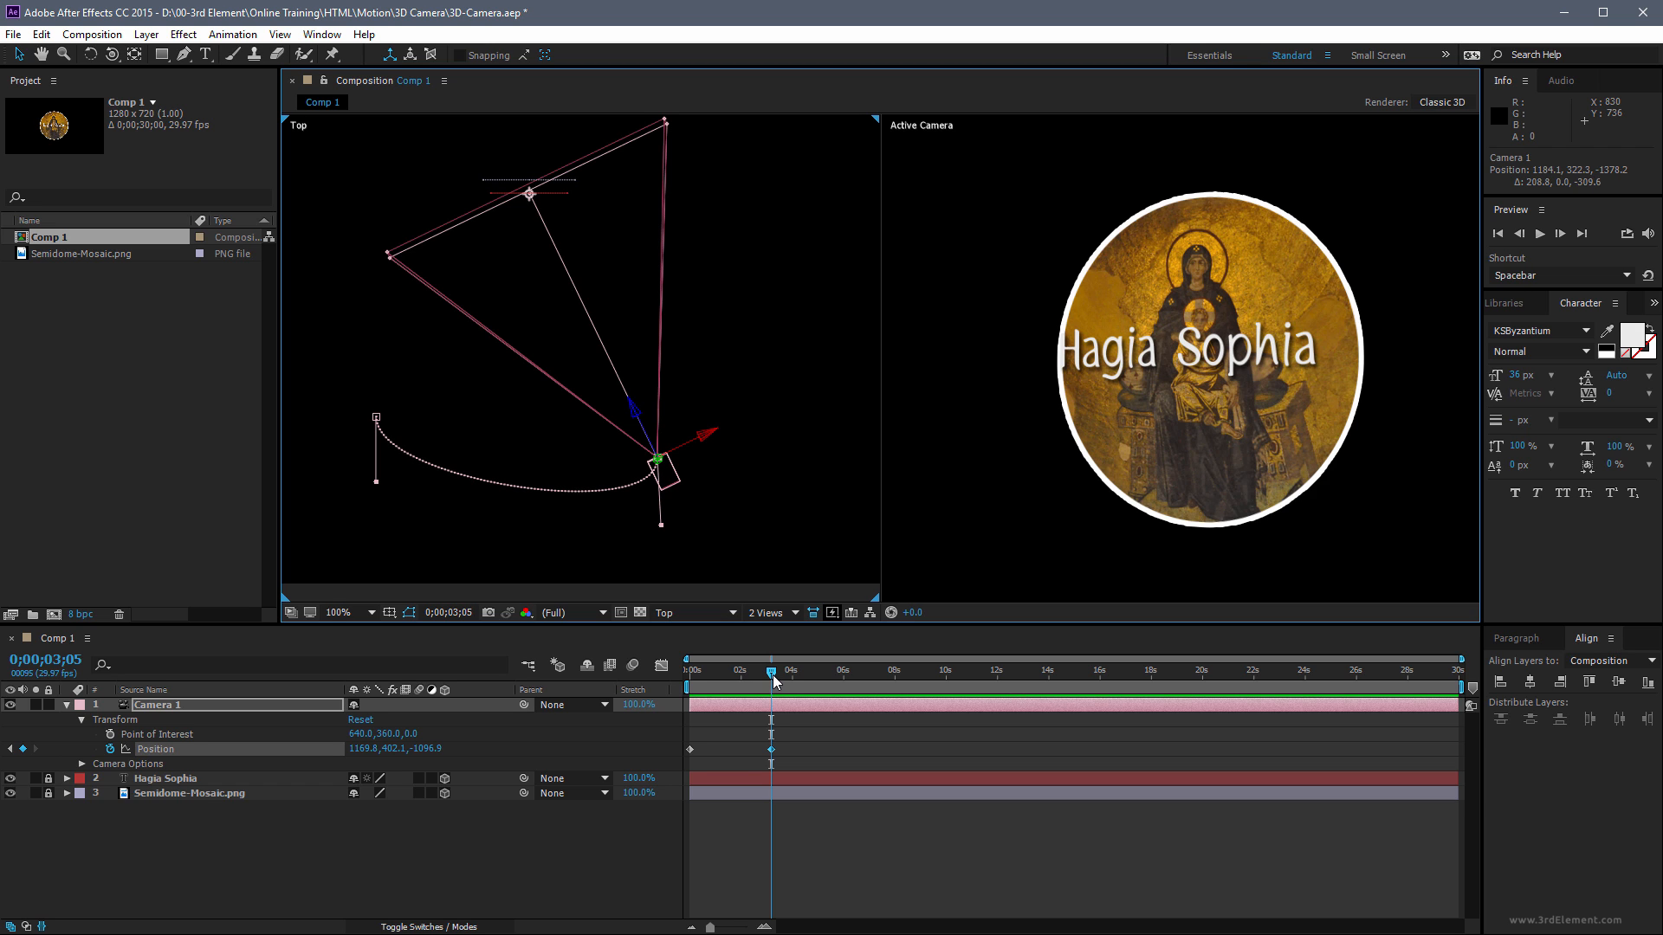
Play the animation from 0;00;00;00 to check the camera's movement along the curved path
drag(772, 673, 661, 679)
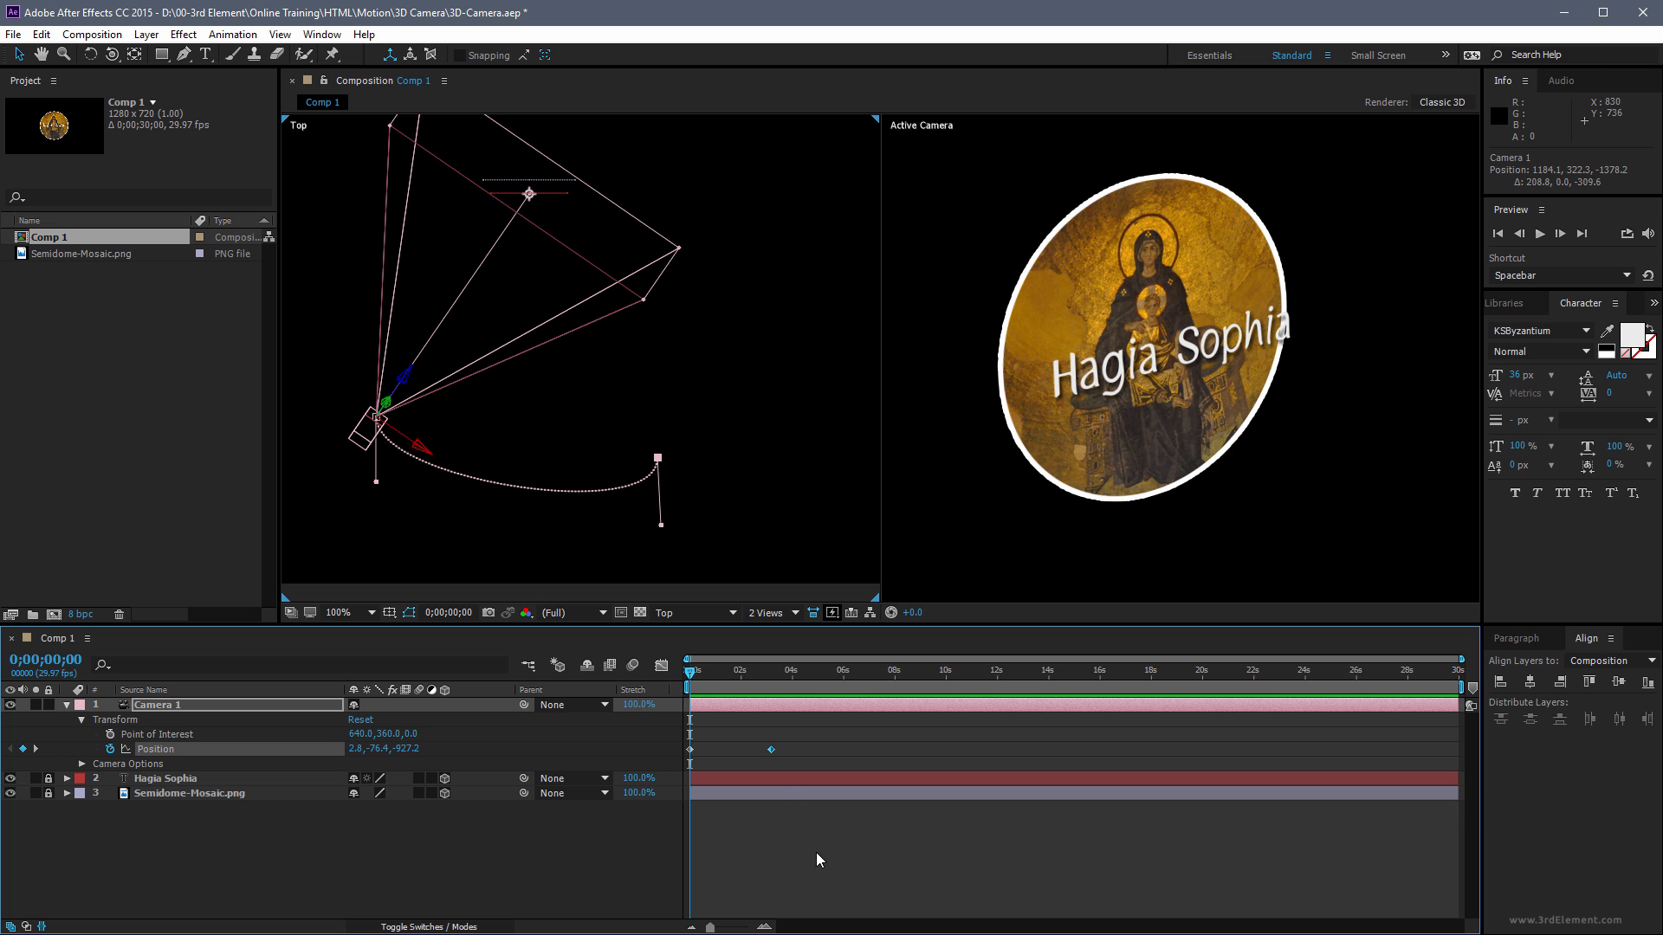
key(space)
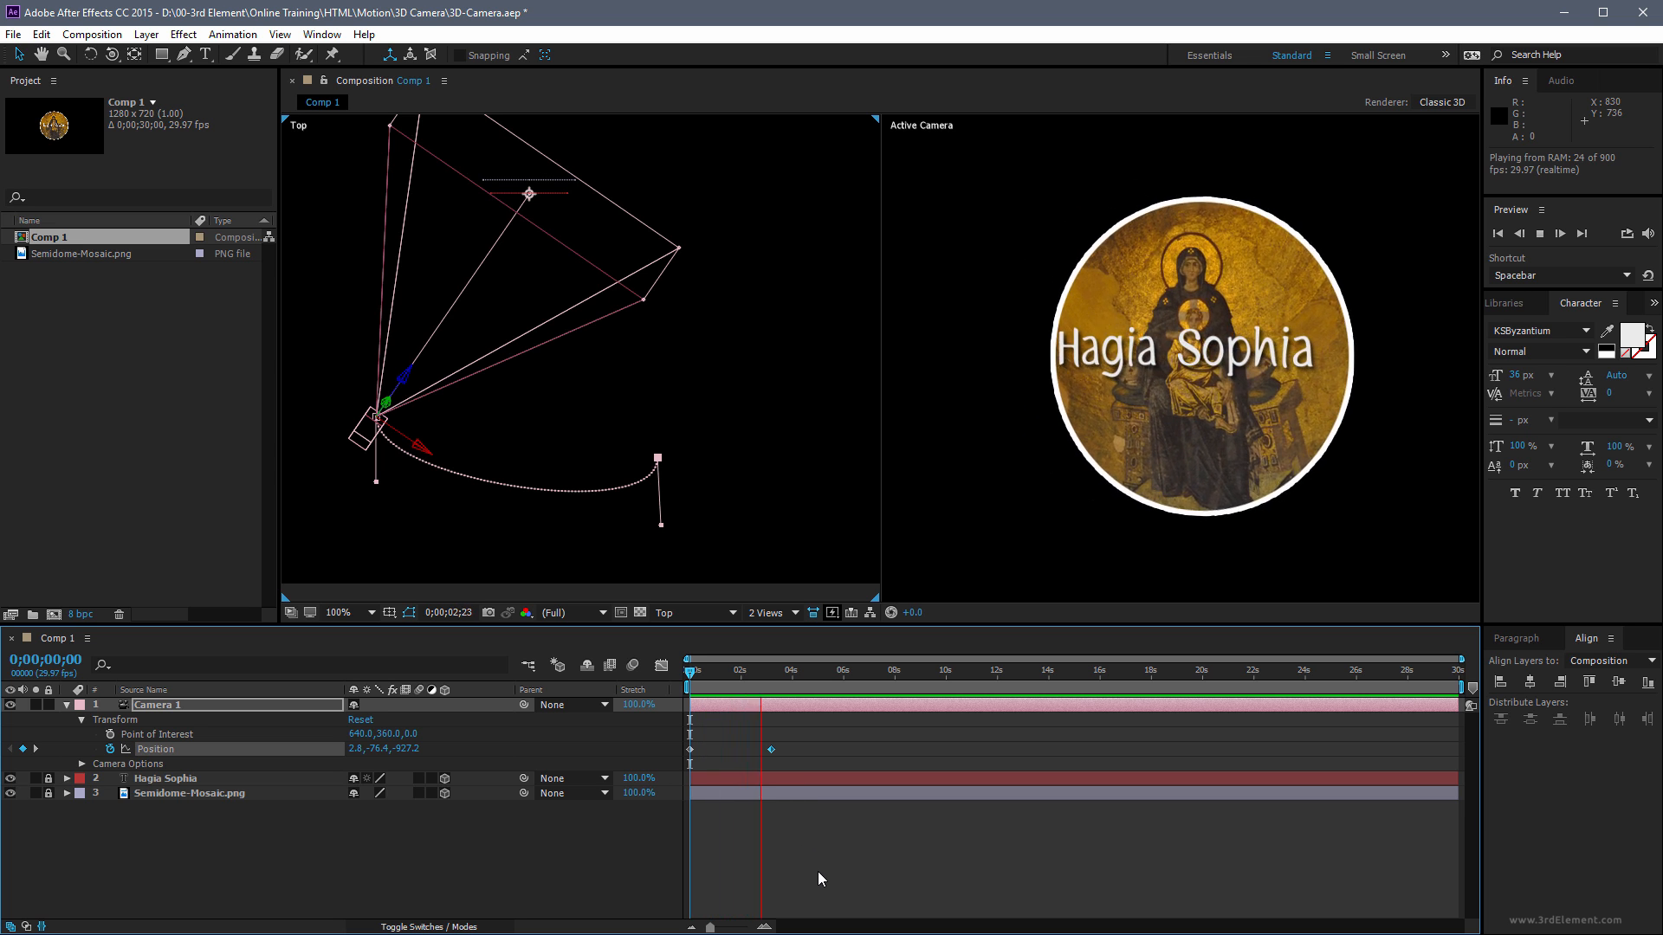
key(space)
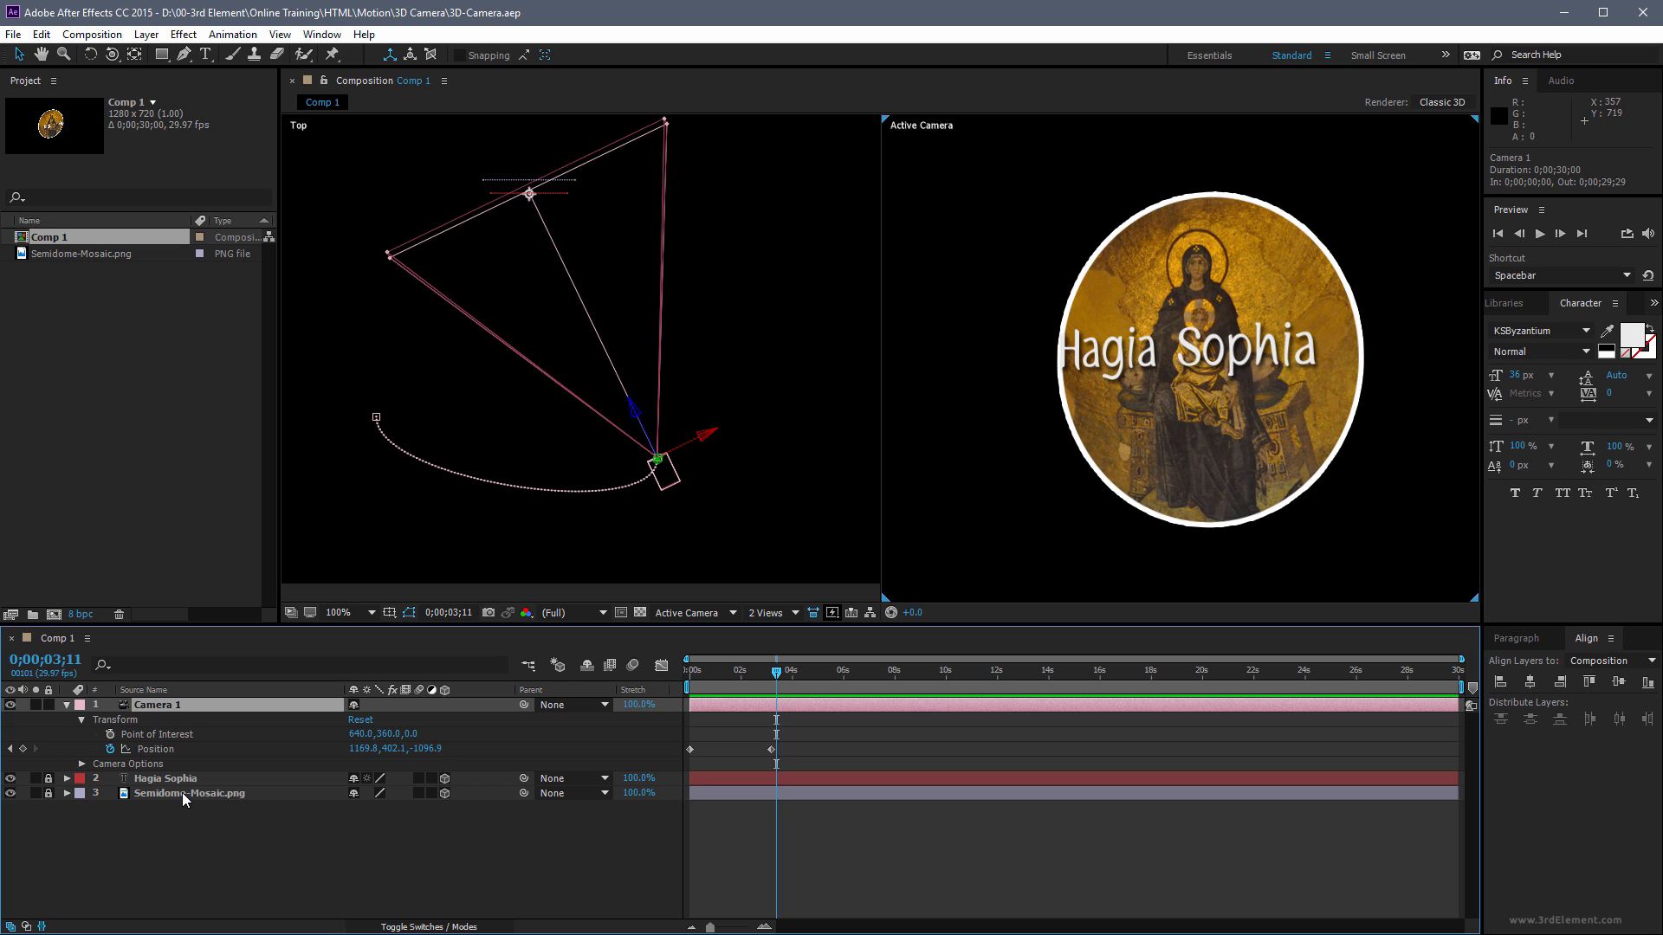
Collapse and hide the Camera 1 layer, and add a second camera of type Two-Node Camera with the 35mm preset
click(67, 705)
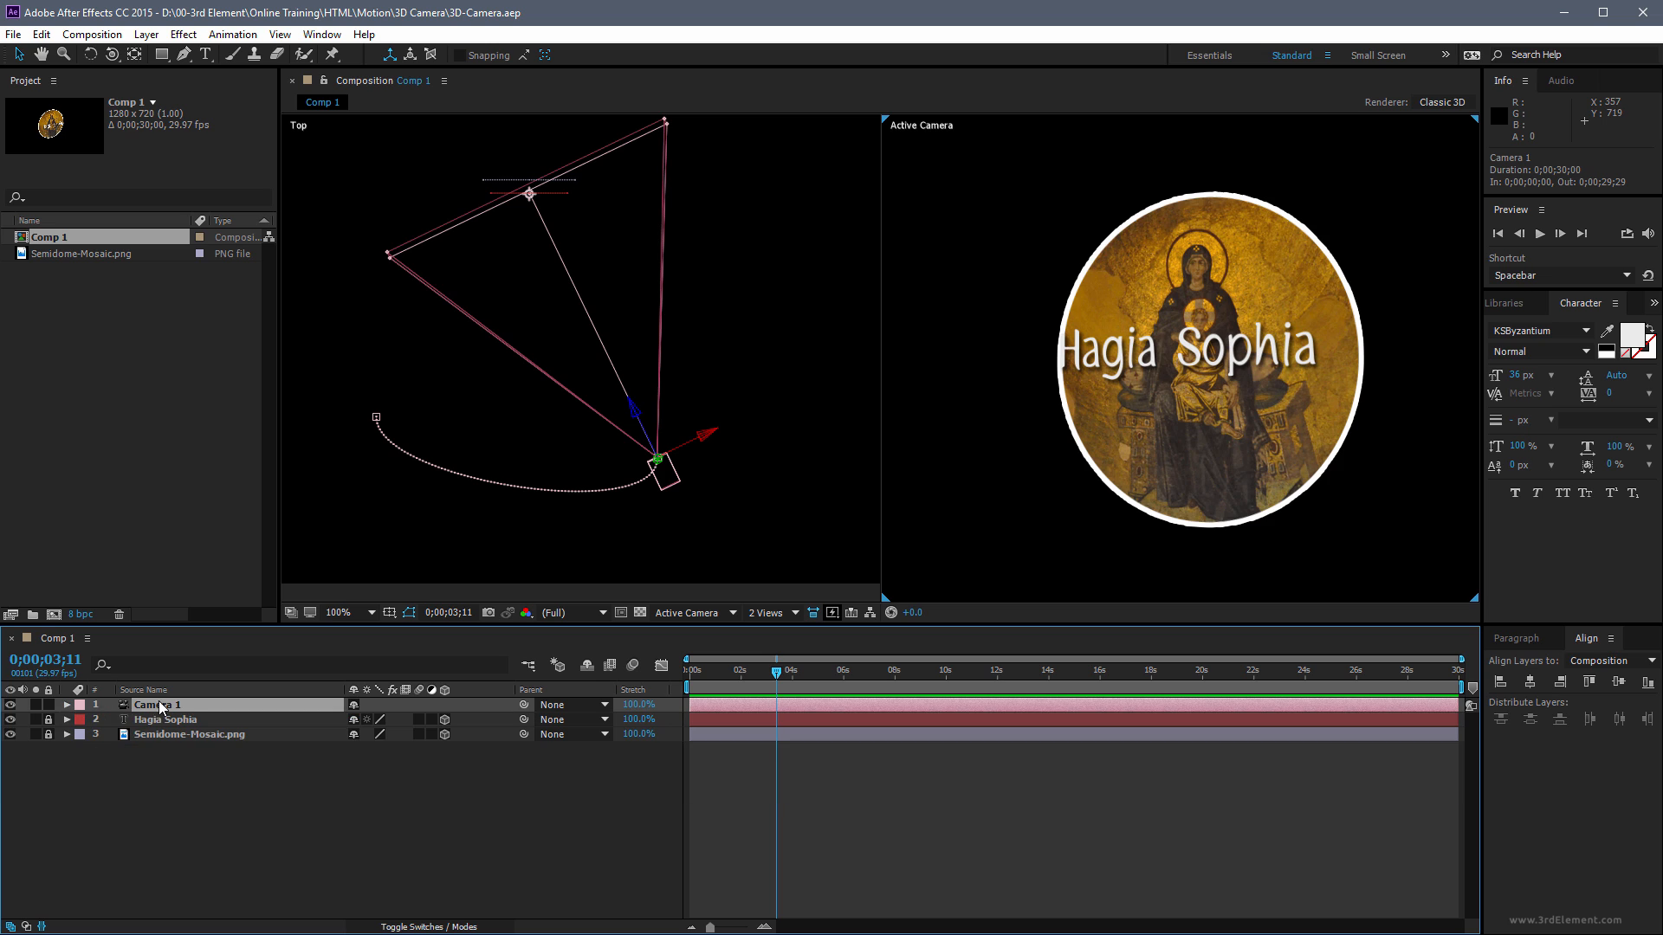
click(10, 705)
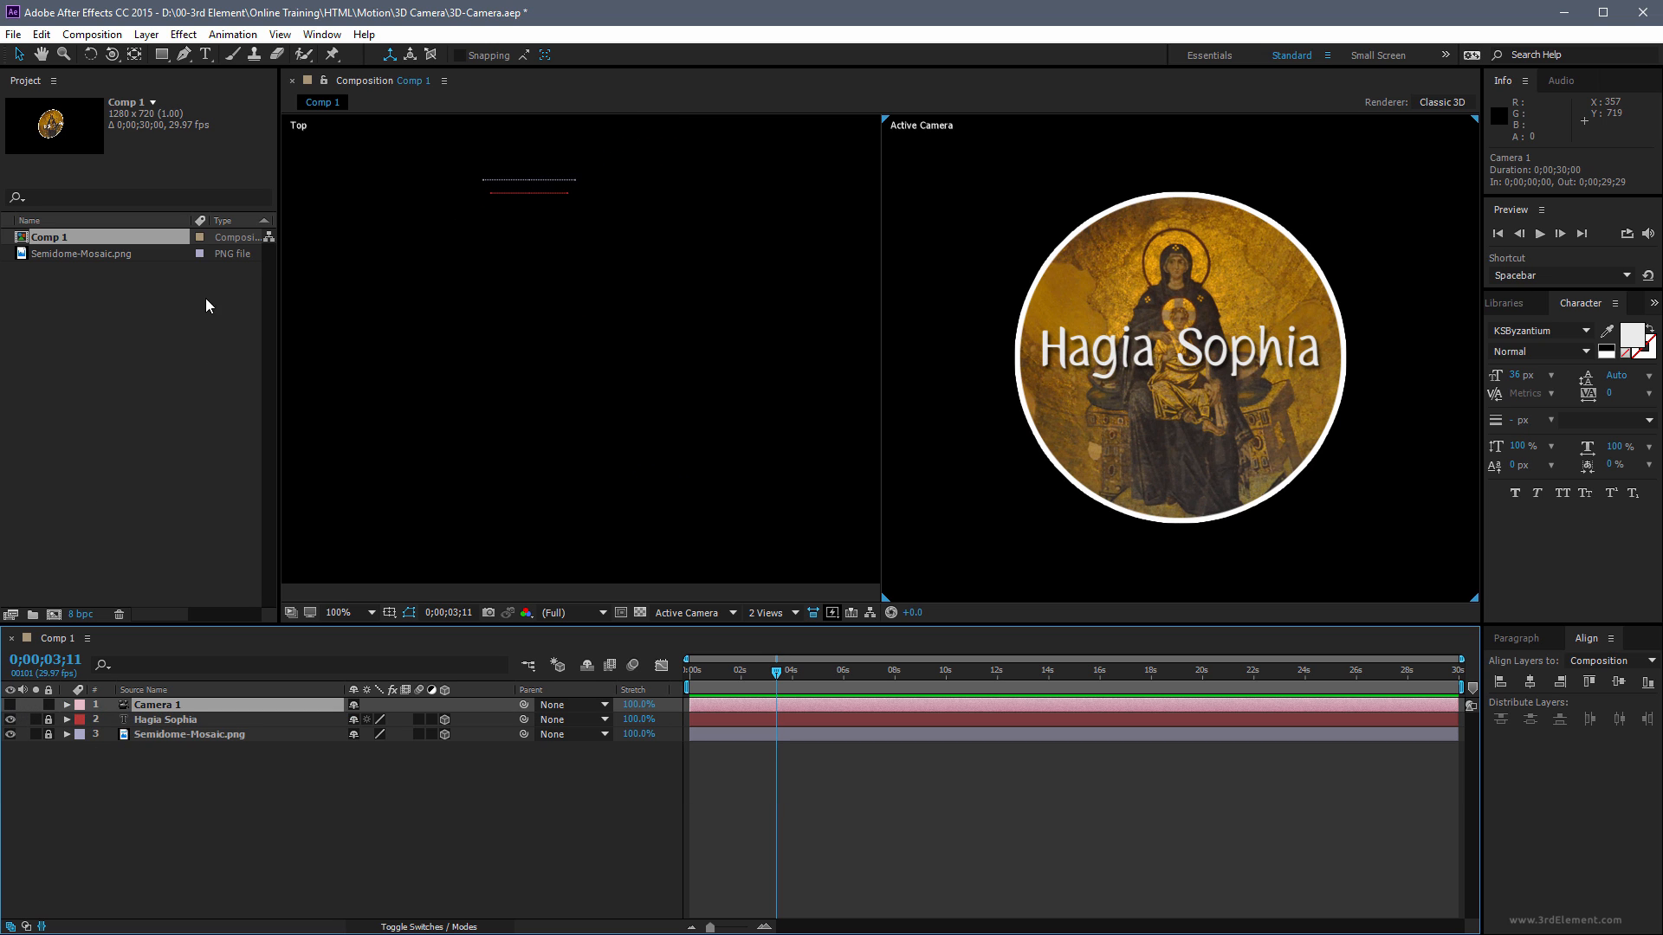
click(146, 35)
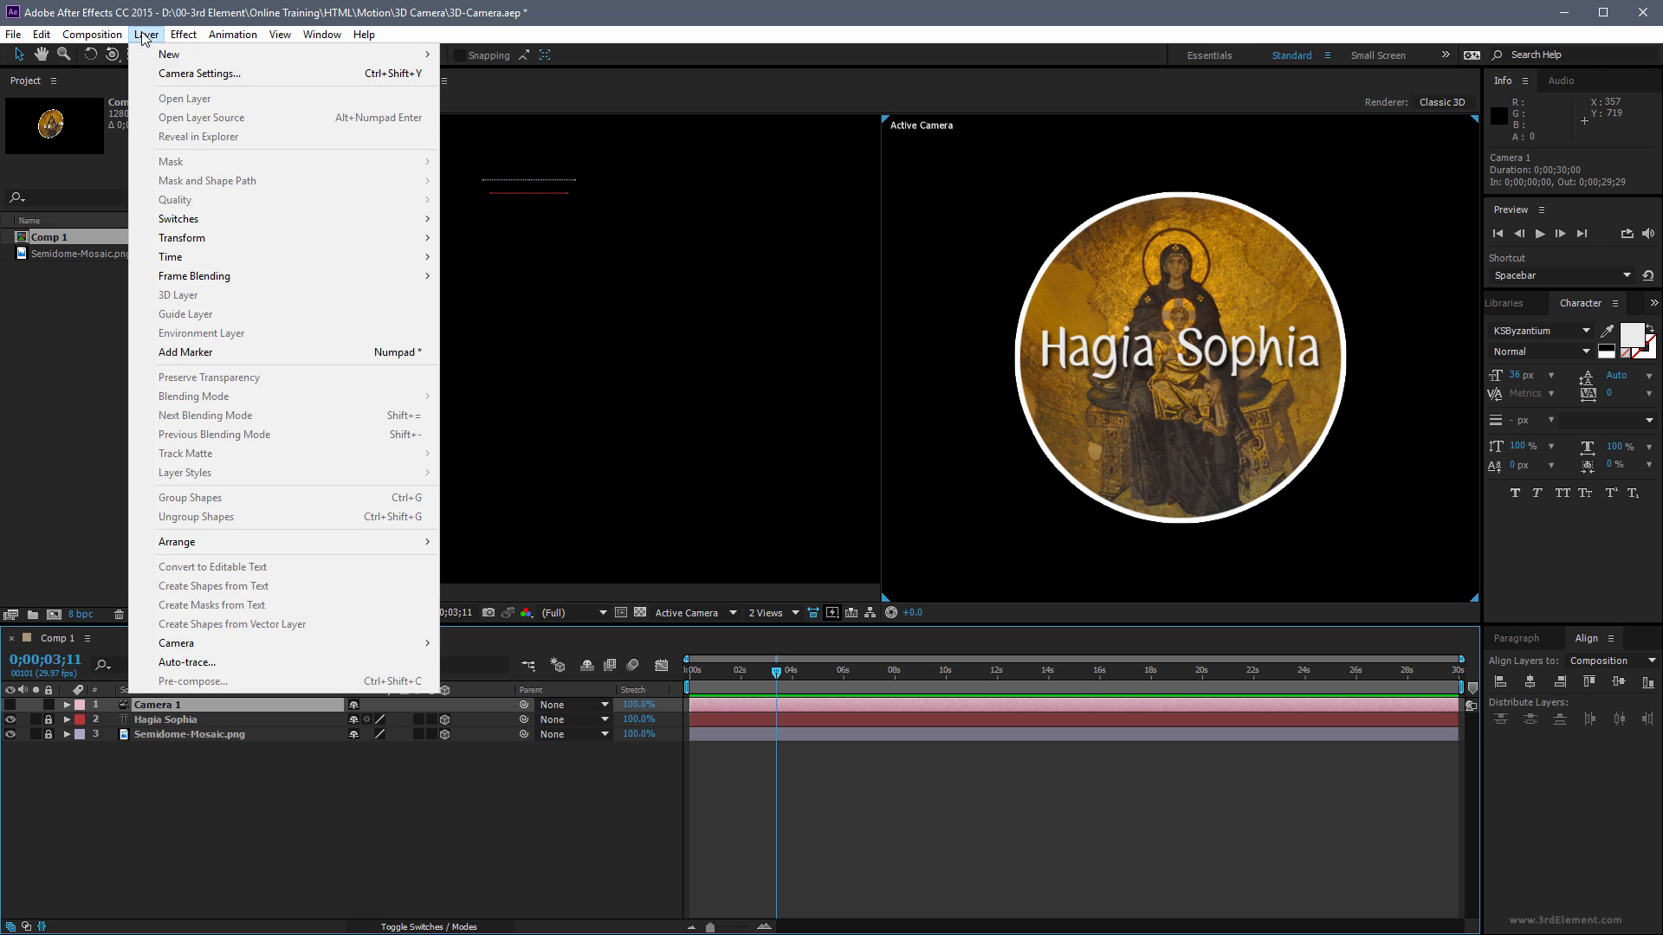
mouse_move(144, 61)
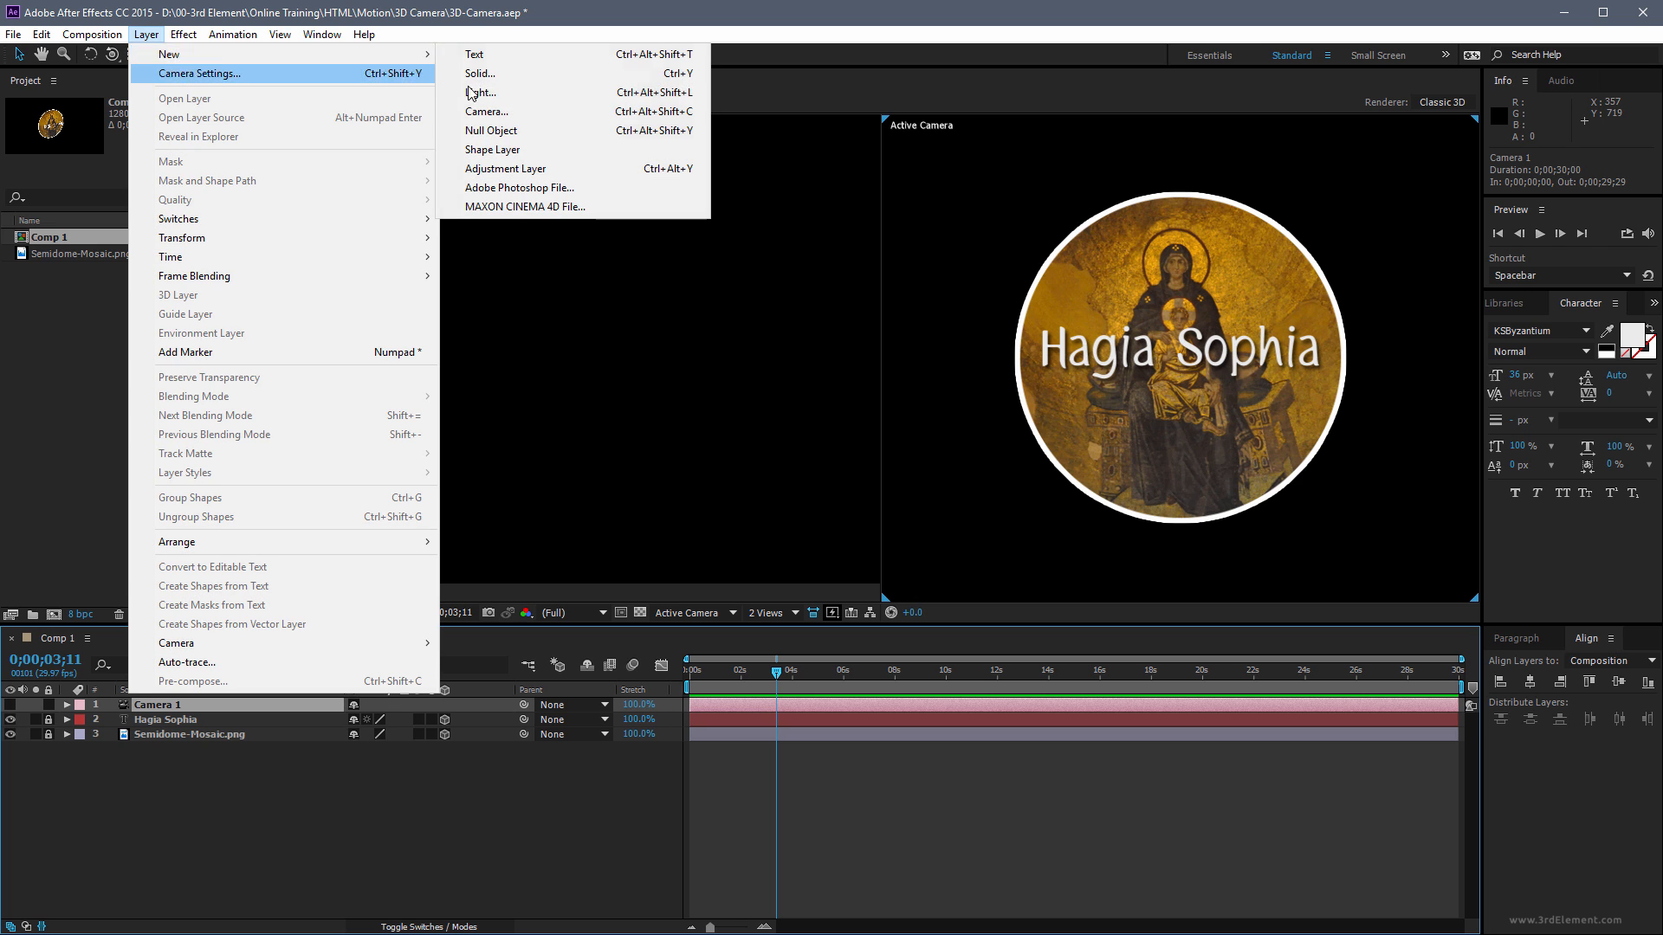
click(583, 120)
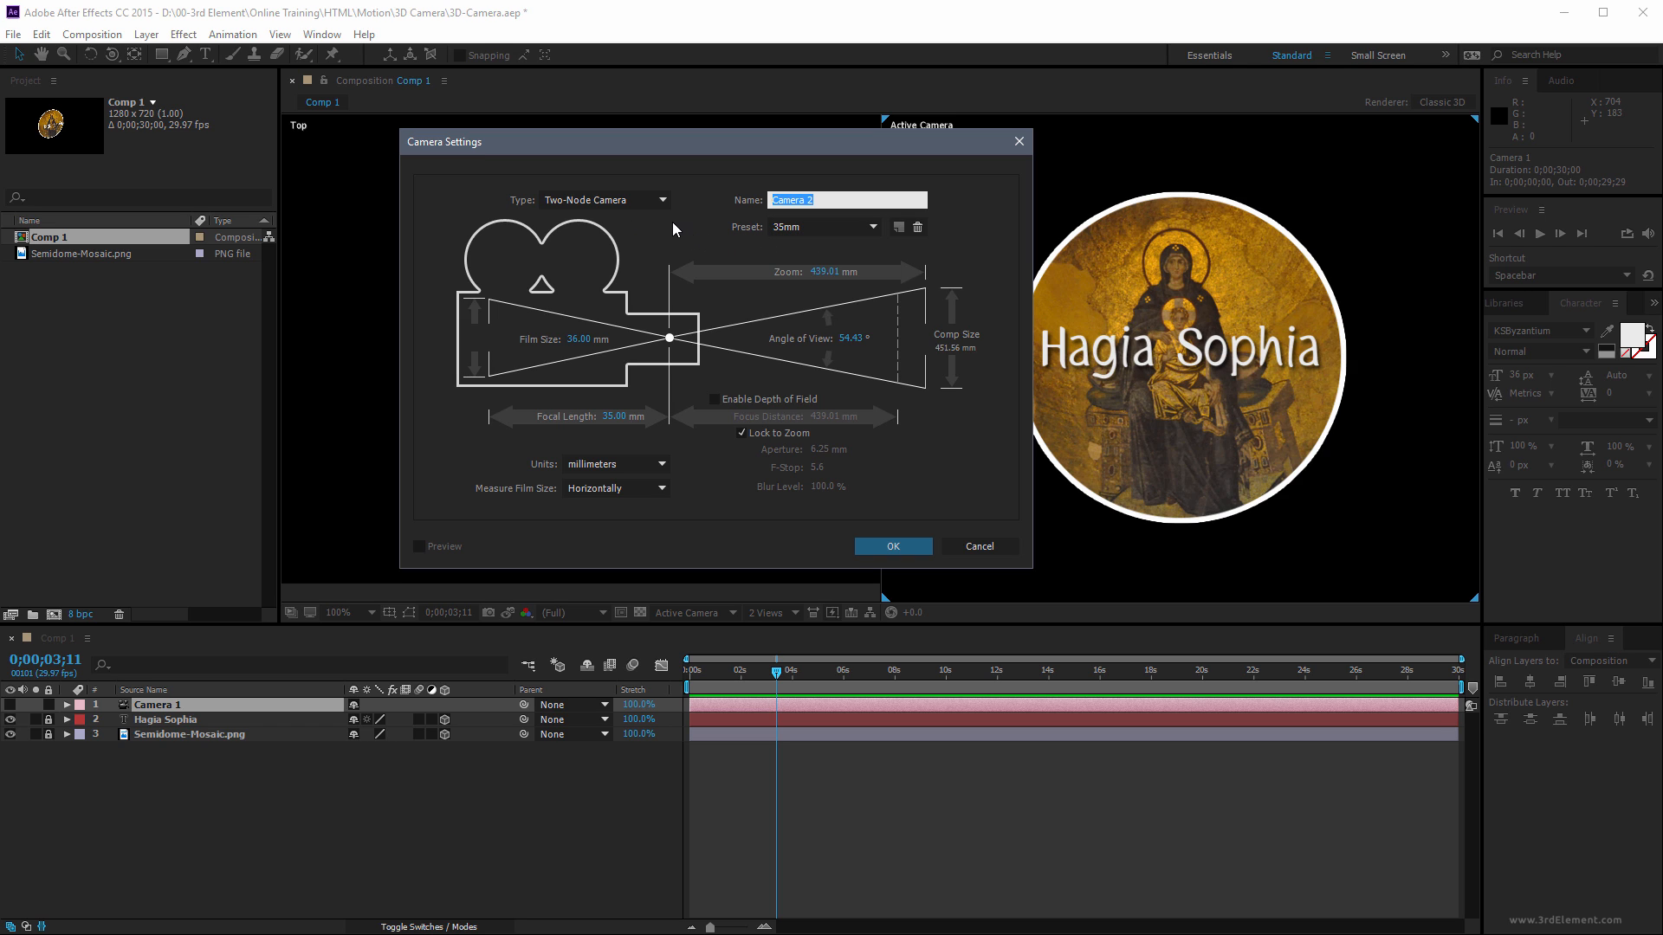
click(905, 546)
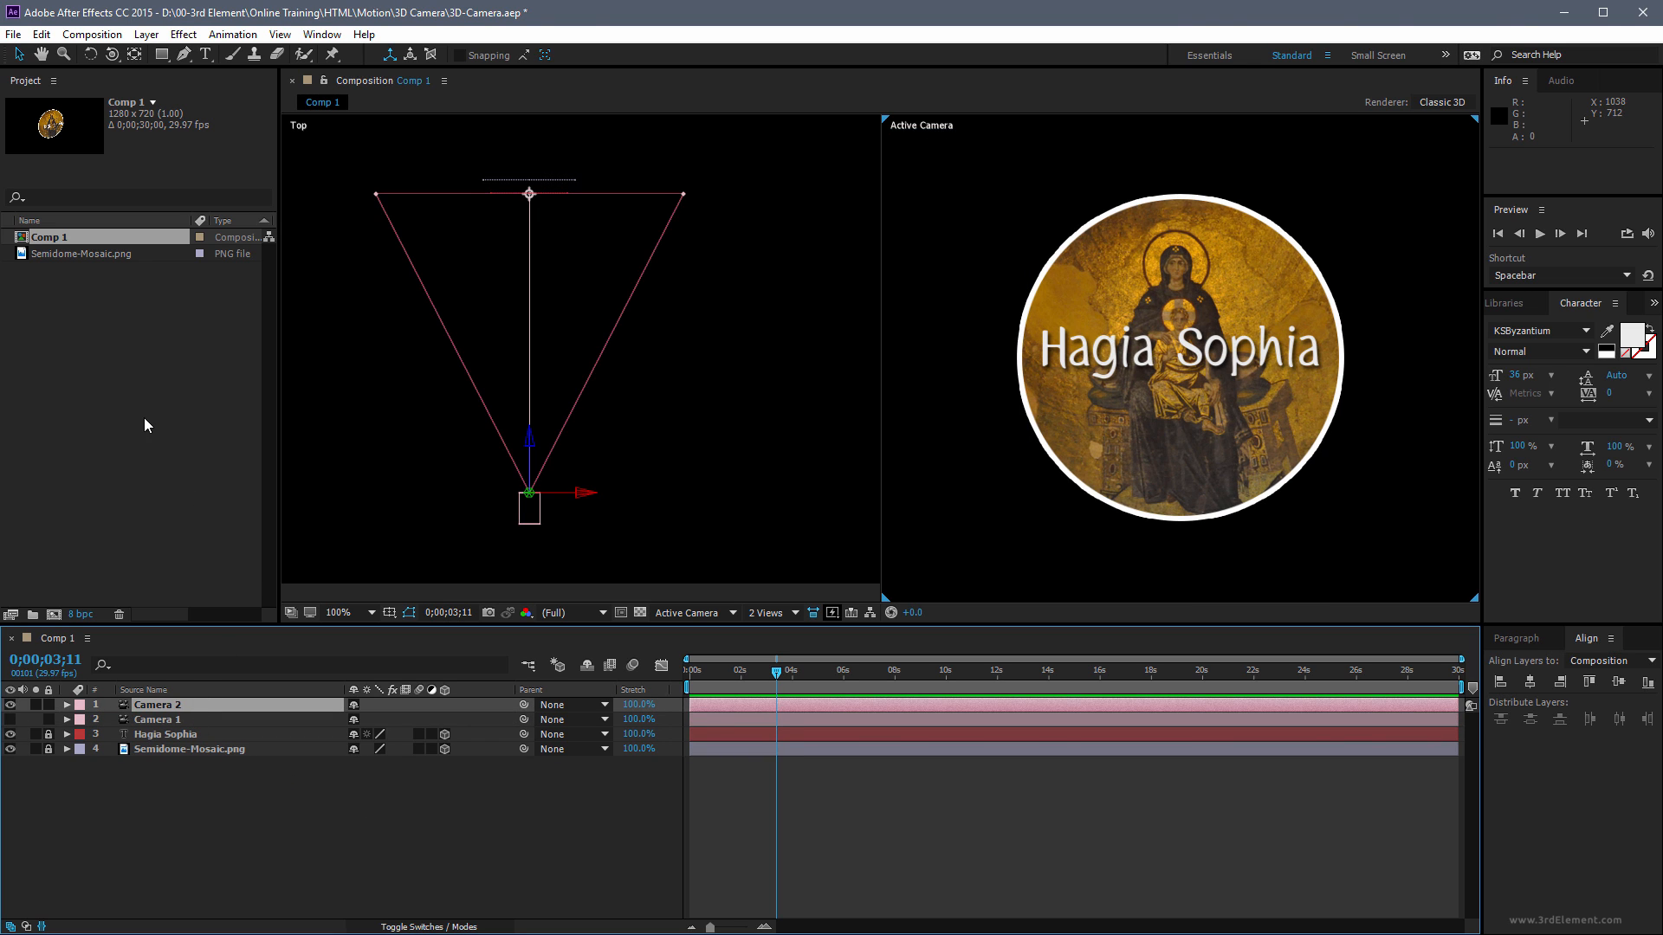
Add a null object layer to the composition
click(146, 35)
mouse_move(173, 55)
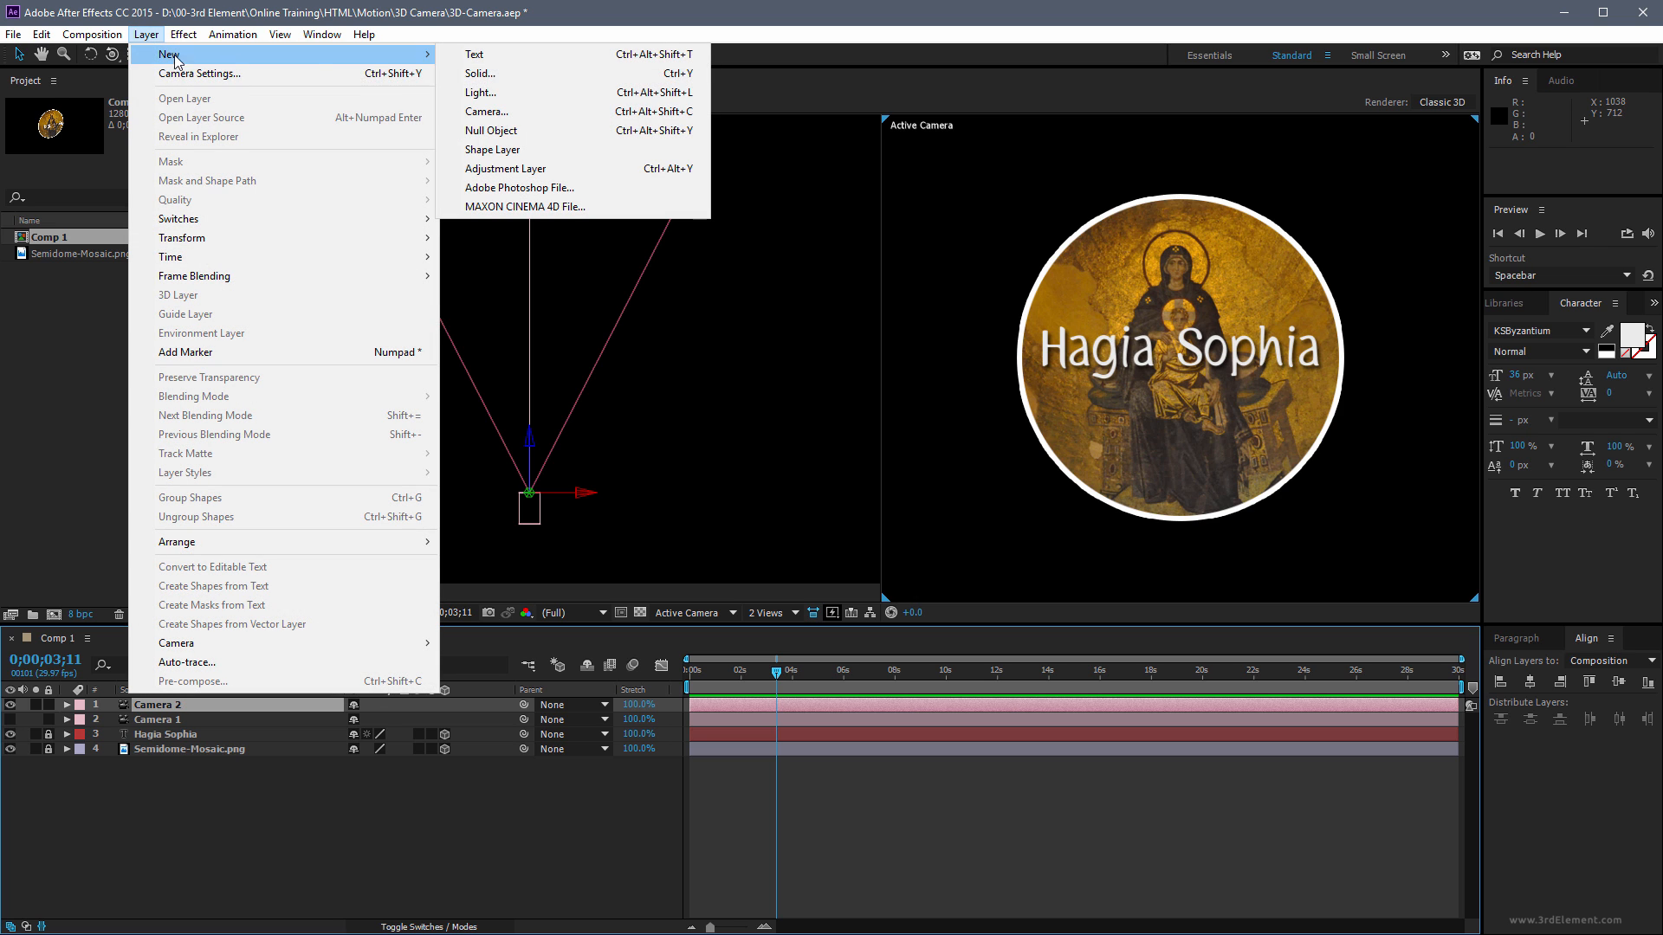
click(585, 131)
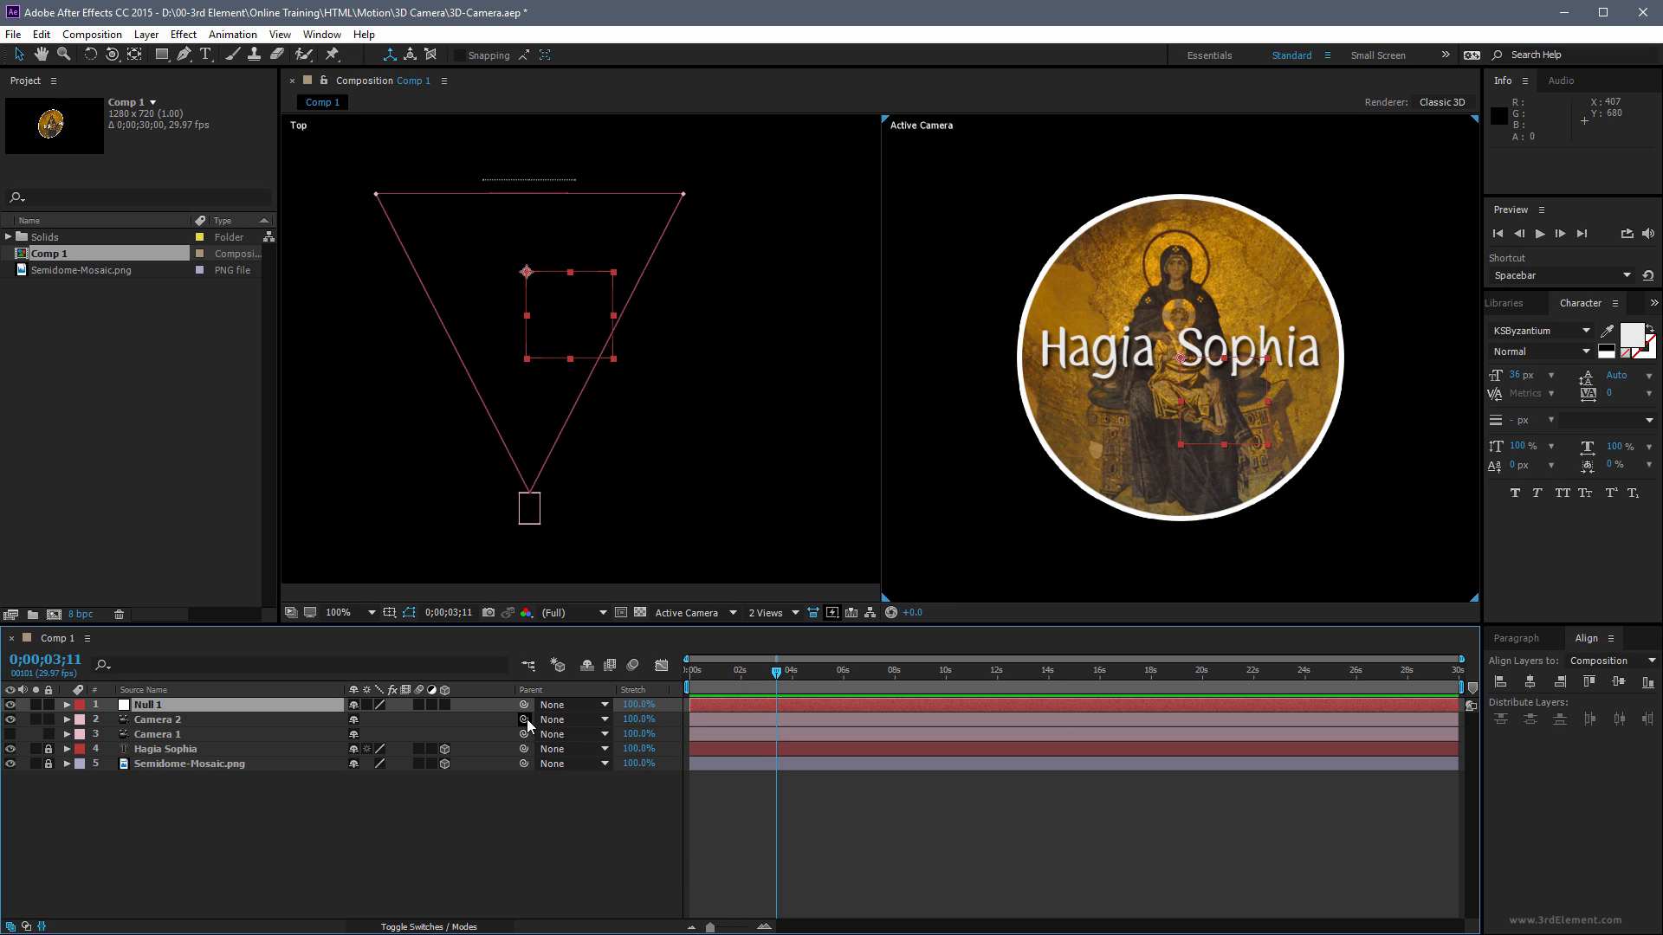
Parent Camera 2 to the Null 1 layer and make Null 1 a 3D layer
drag(526, 719, 263, 699)
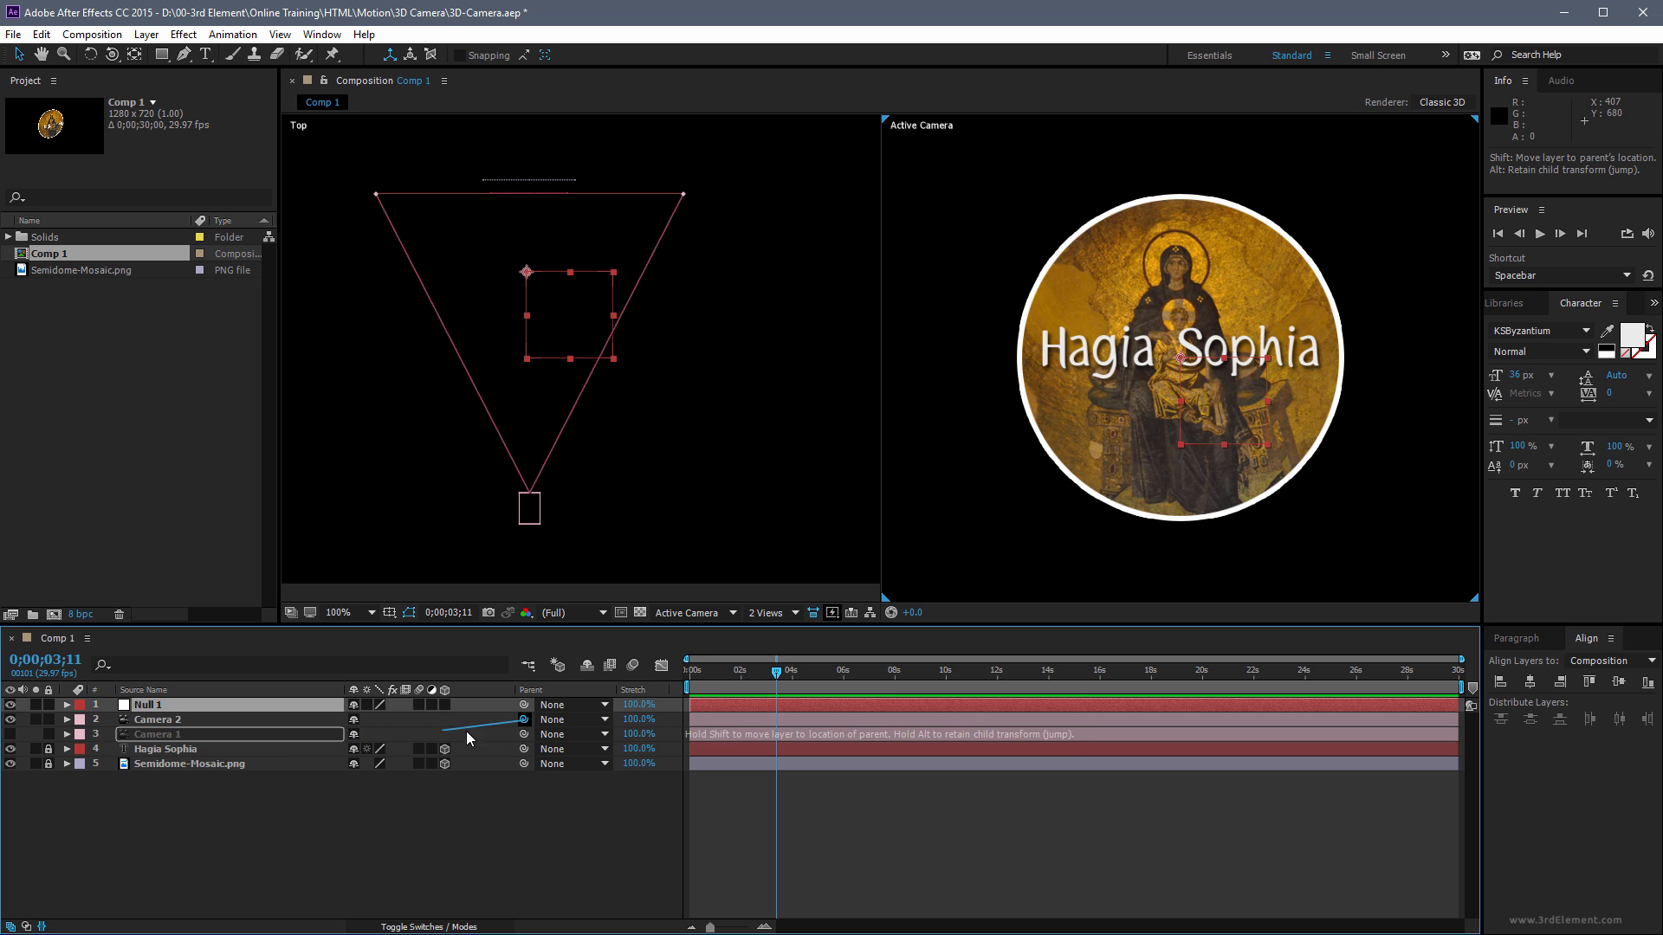
click(604, 719)
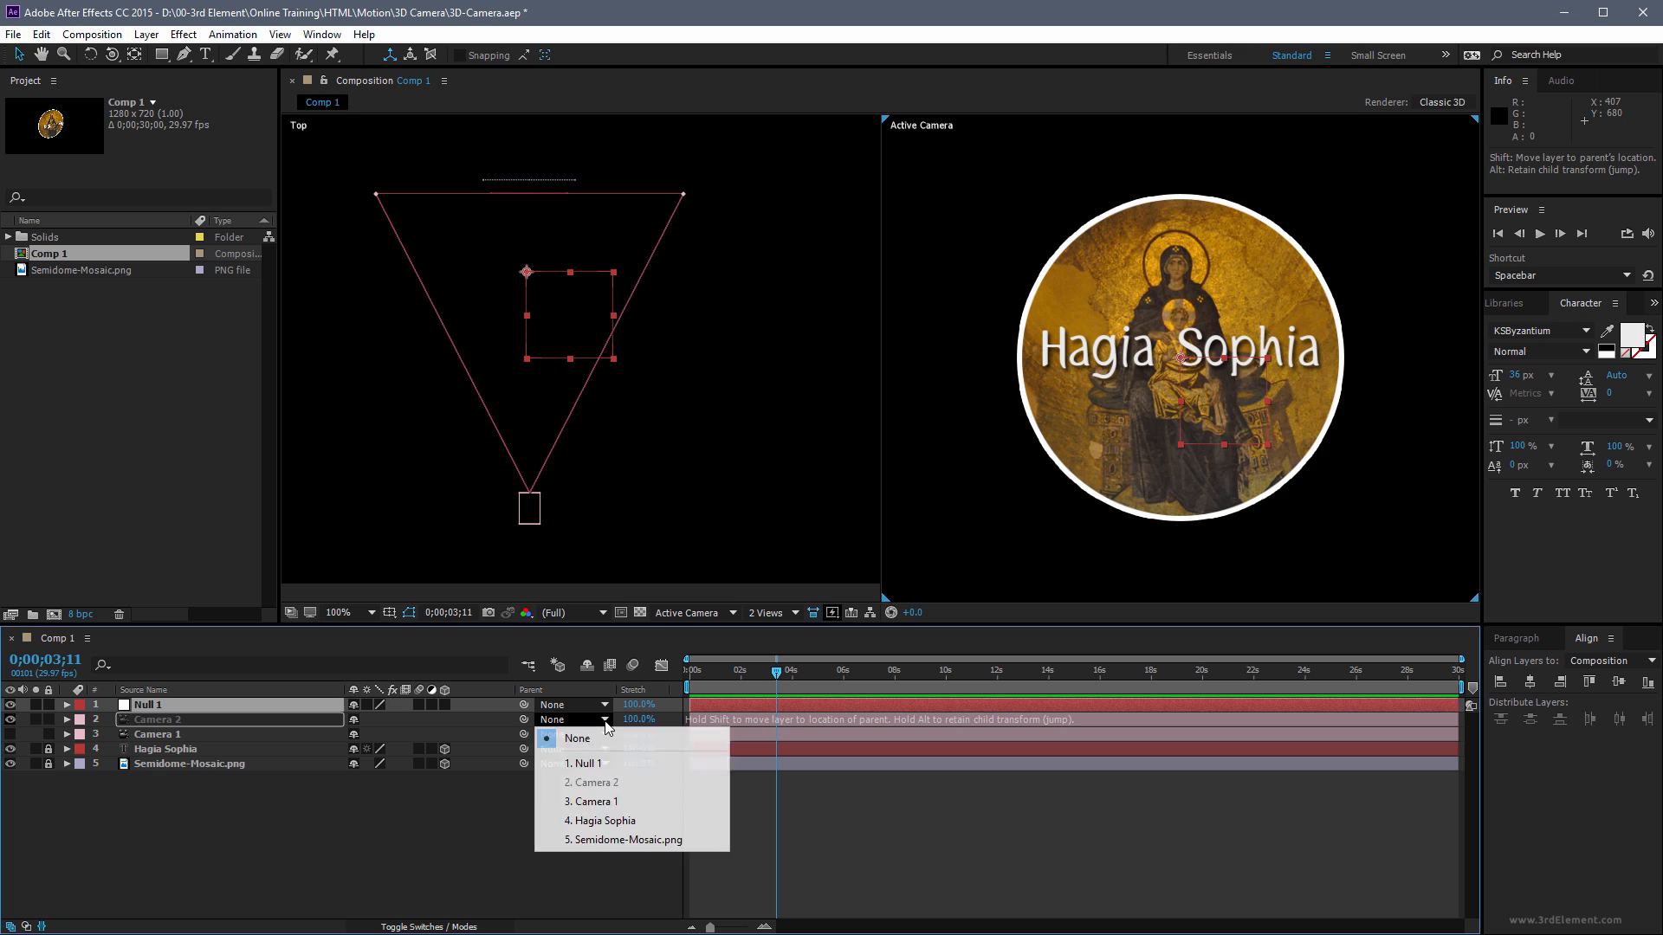
click(637, 764)
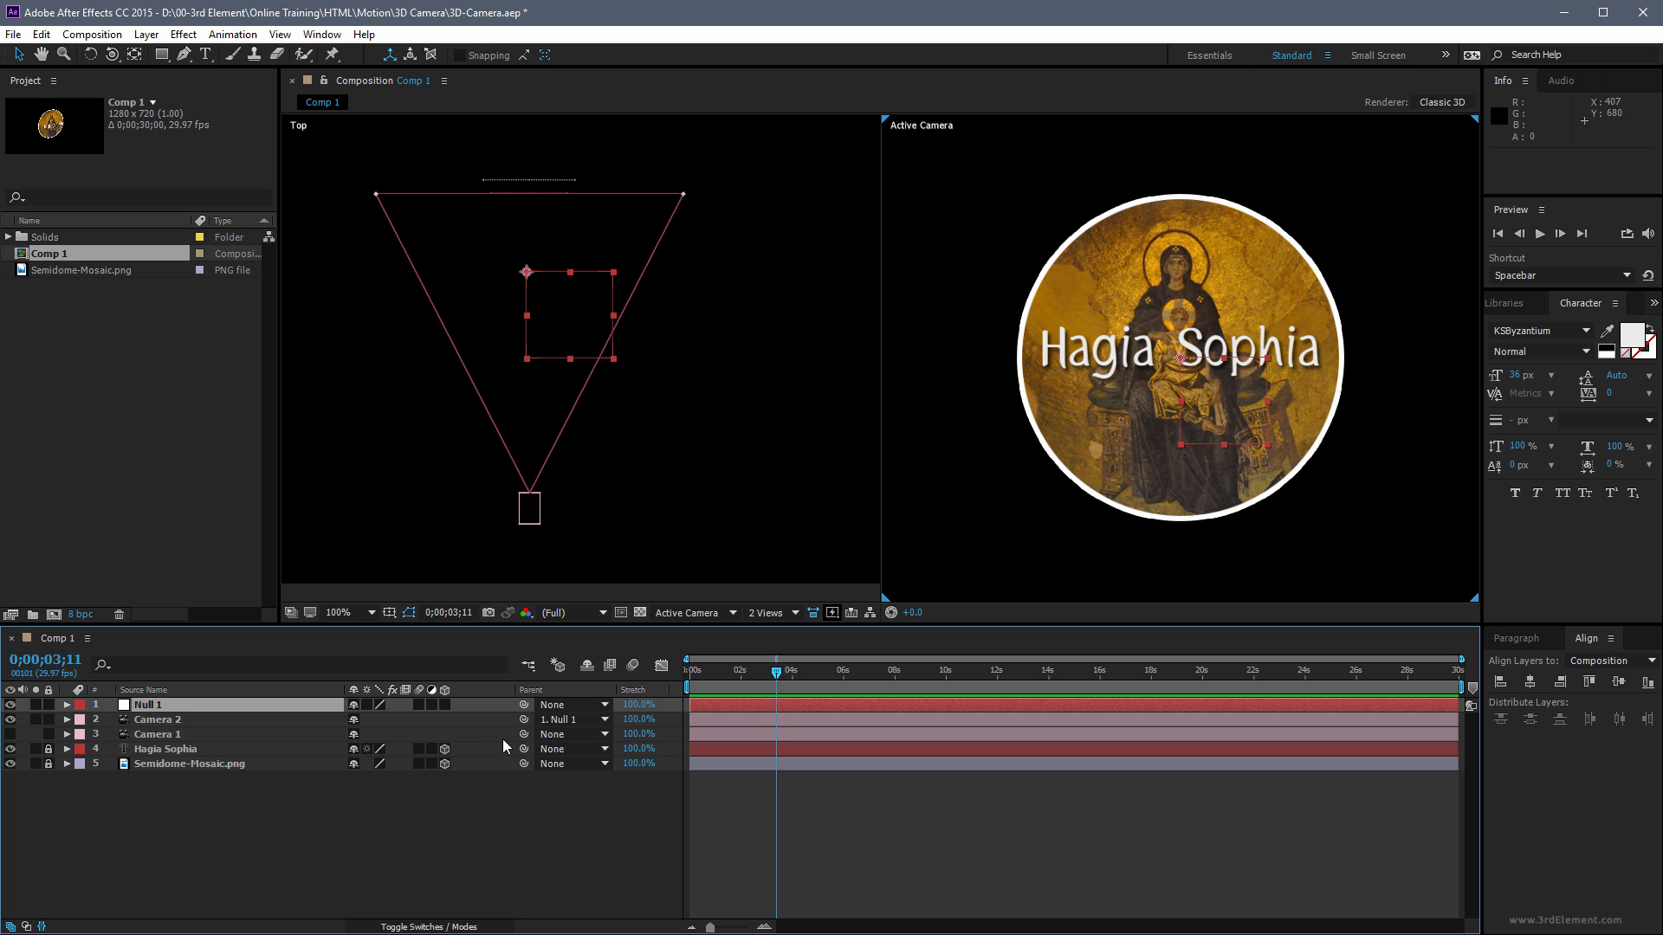
click(445, 705)
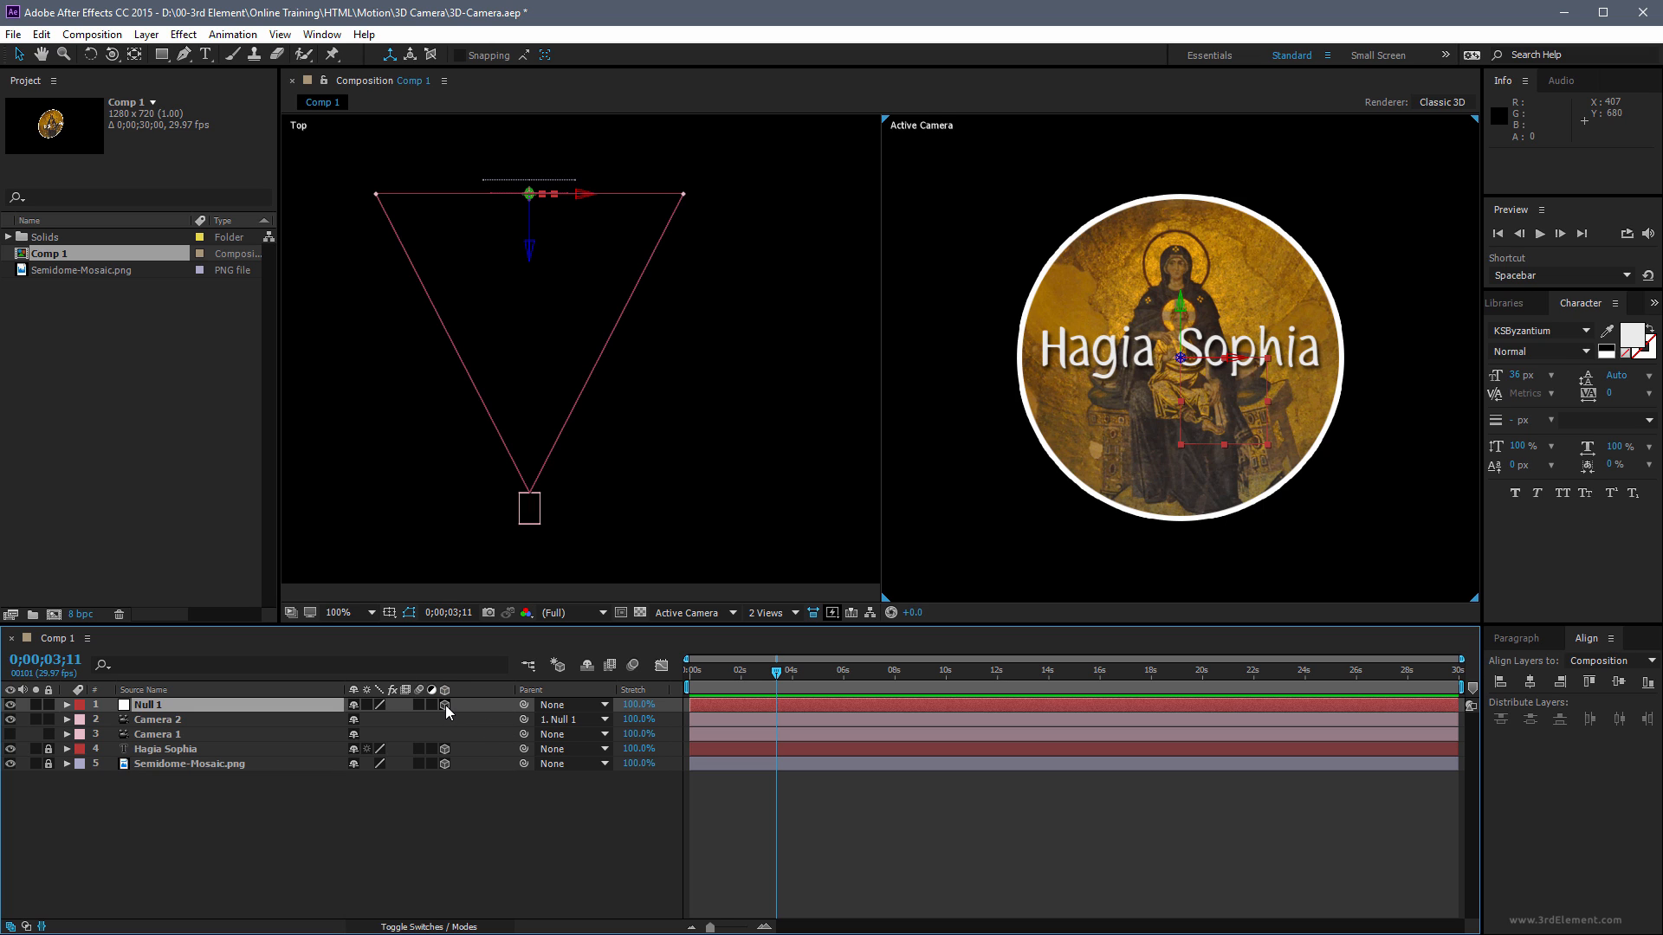
Show only the Y Rotation property of the Null 1 layer, hiding its Orientation, X Rotation and Z Rotation properties
click(67, 705)
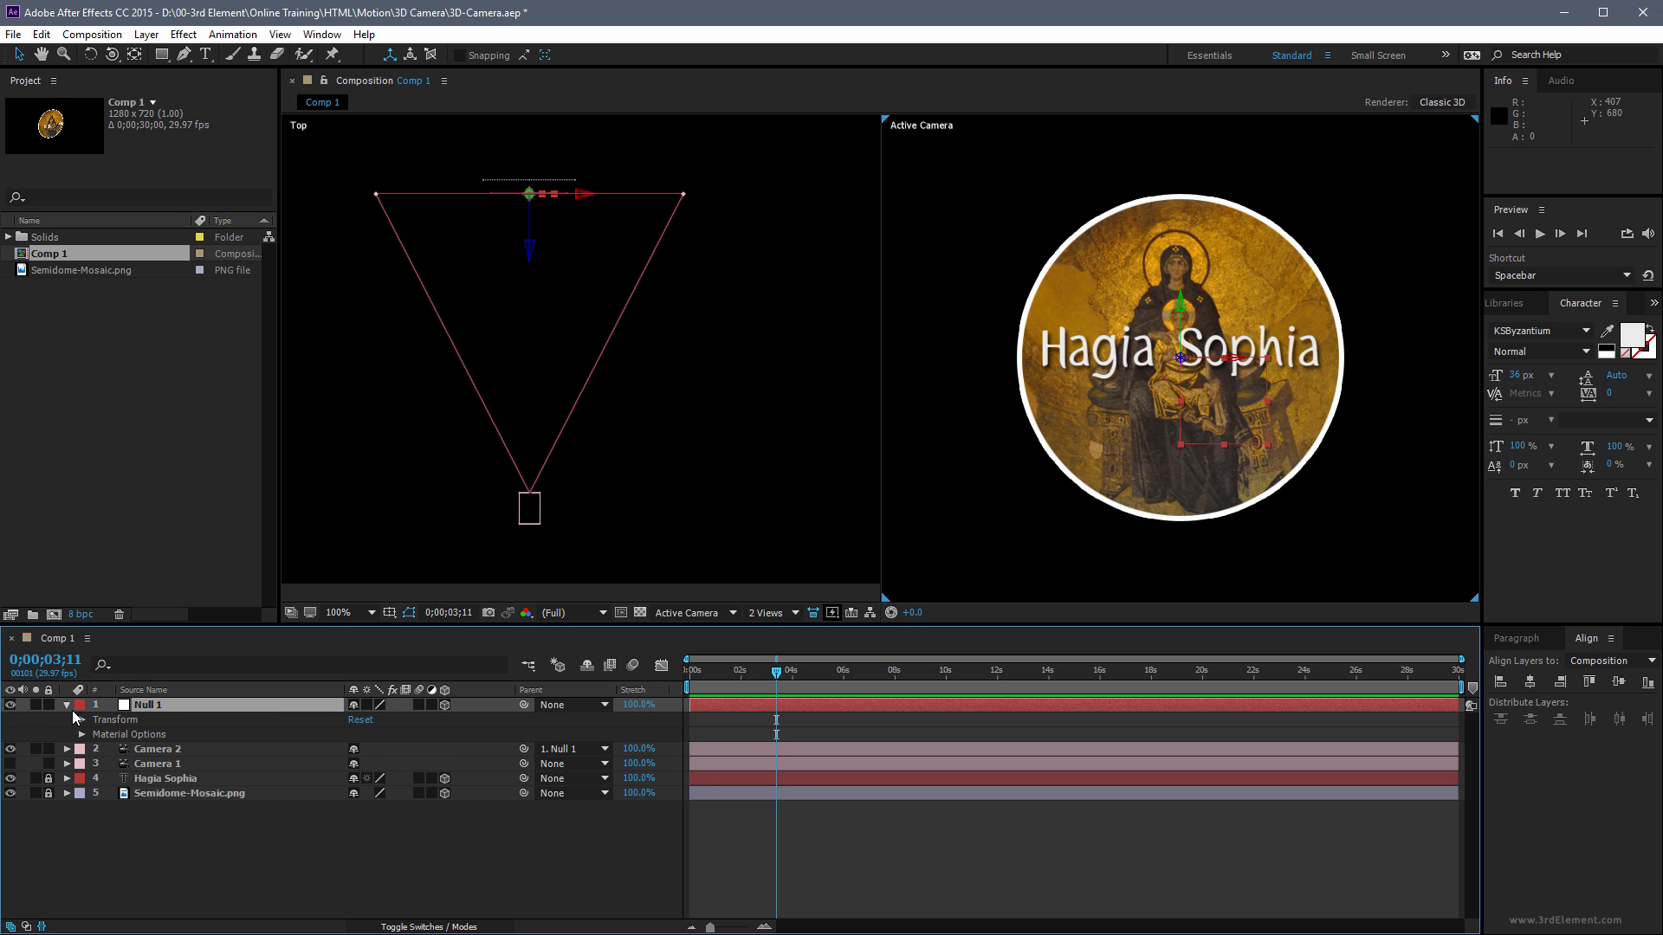
click(112, 724)
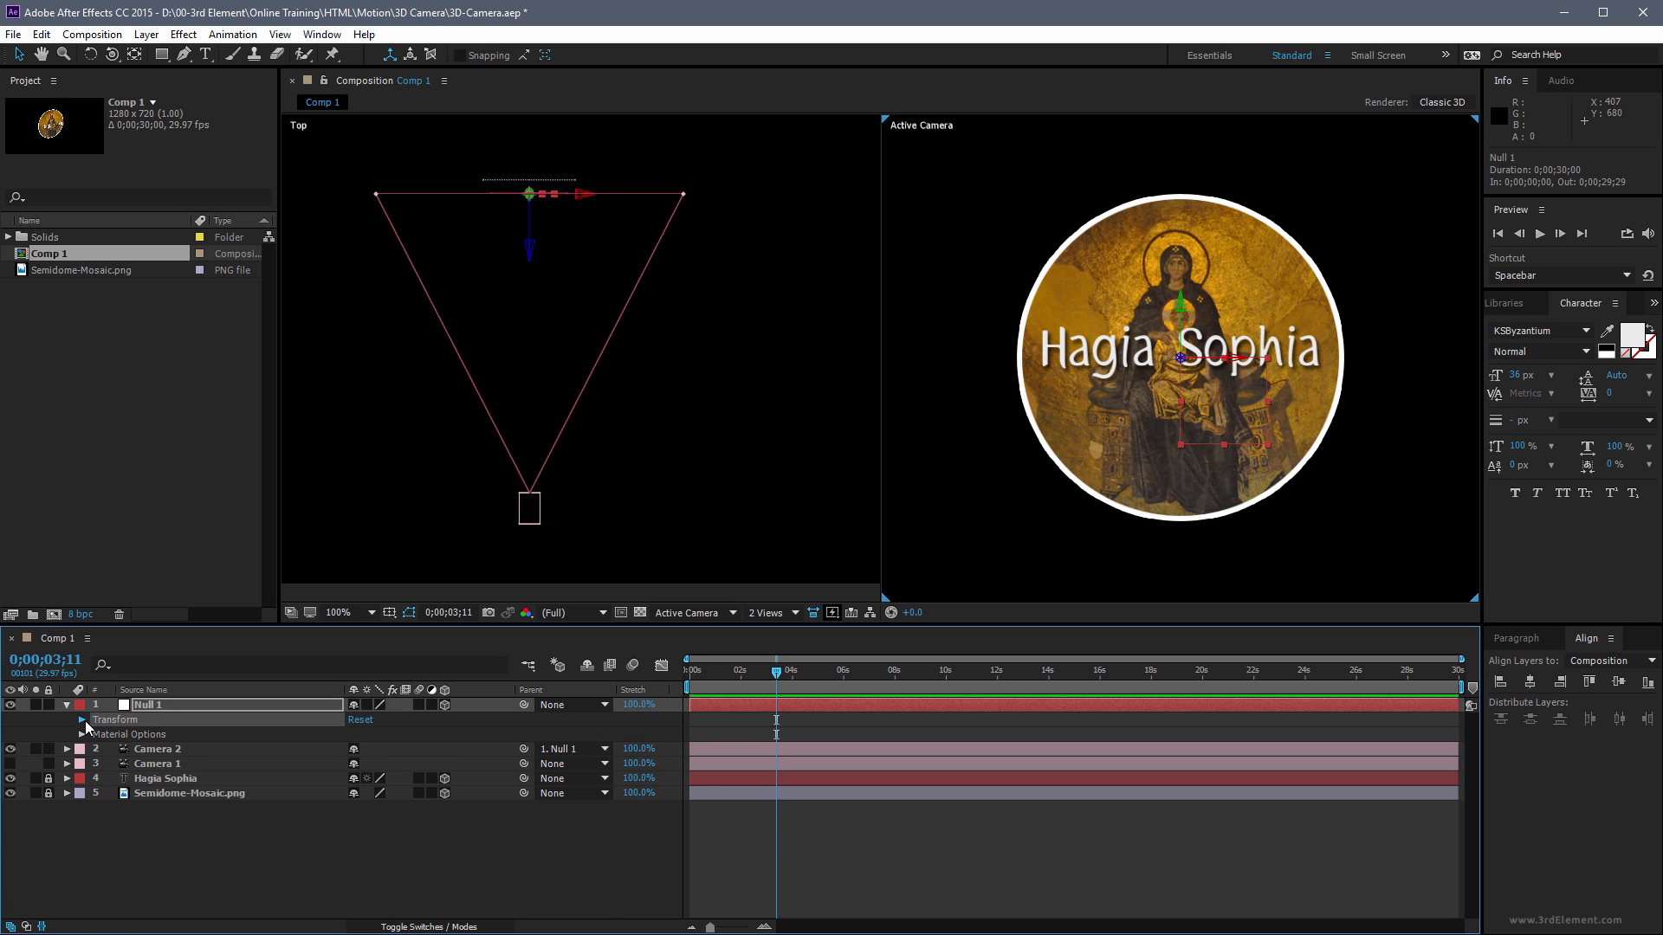
click(85, 720)
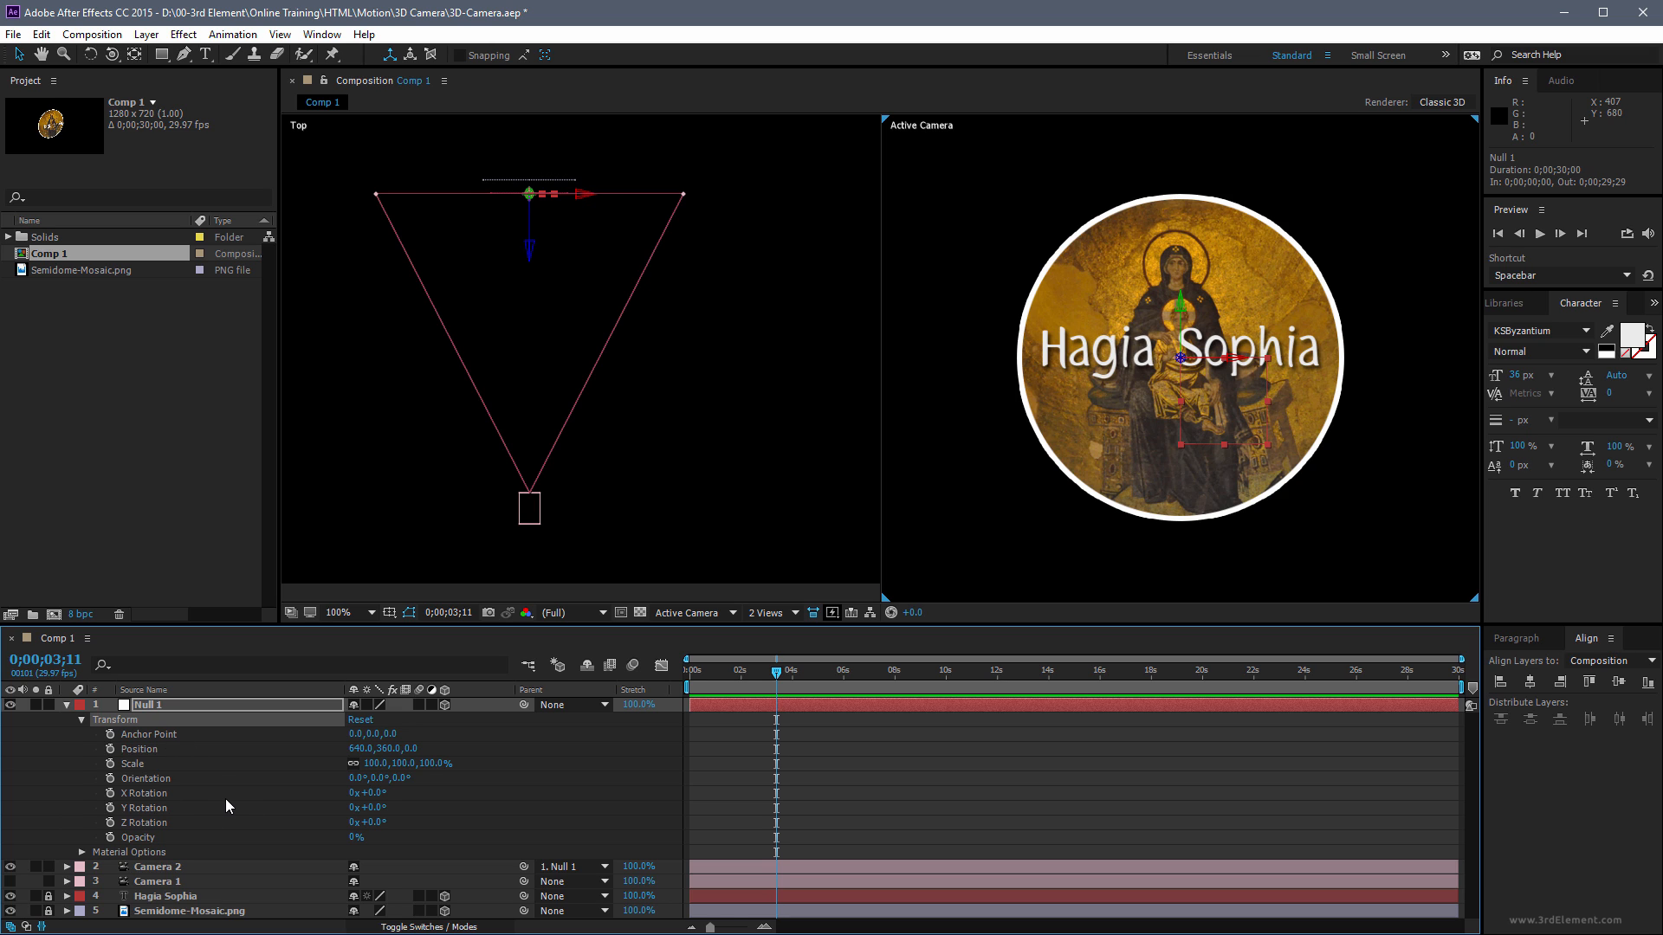
click(80, 721)
click(205, 710)
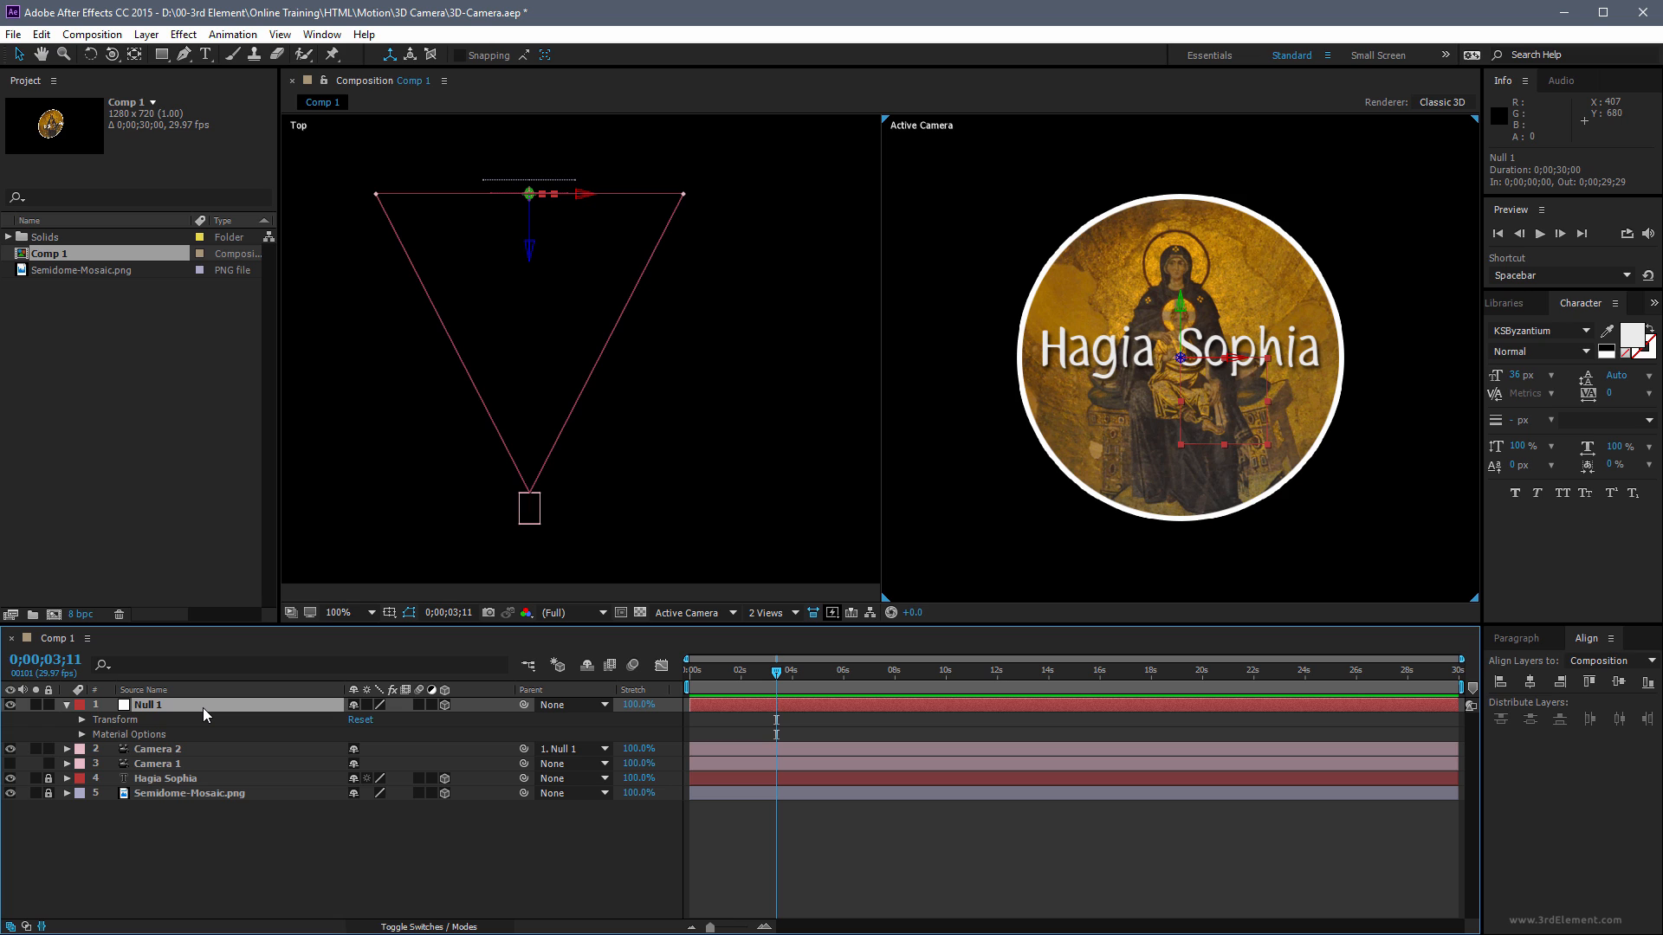
key(r)
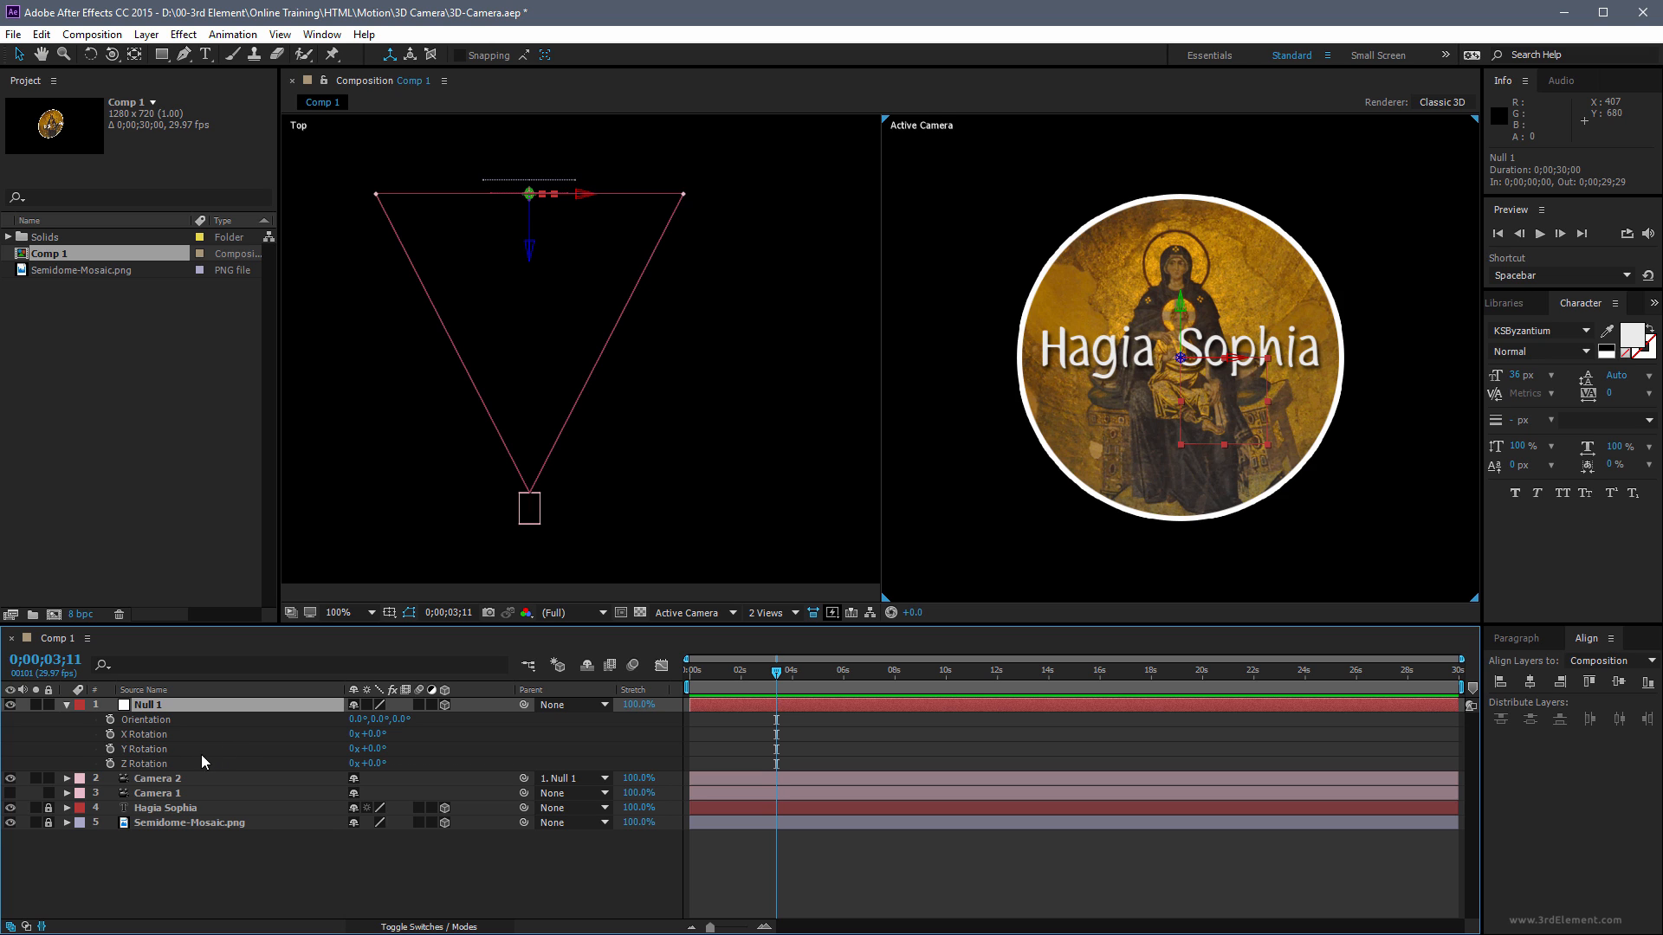
alt+shift+click(154, 763)
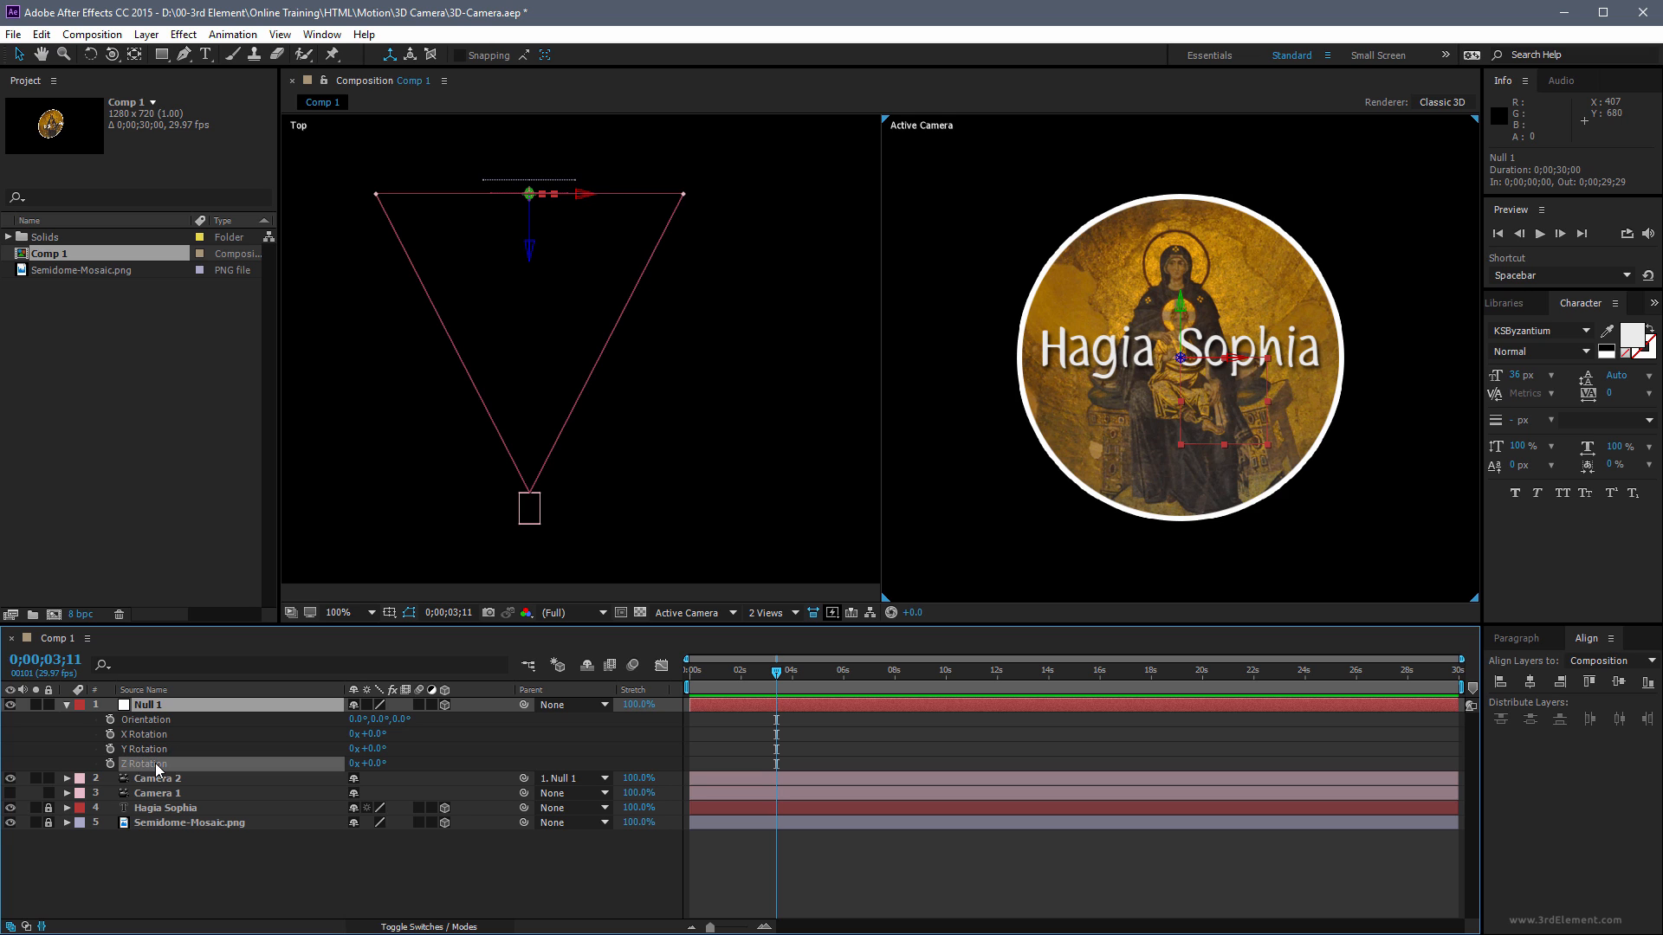
alt+shift+click(153, 734)
alt+shift+click(157, 722)
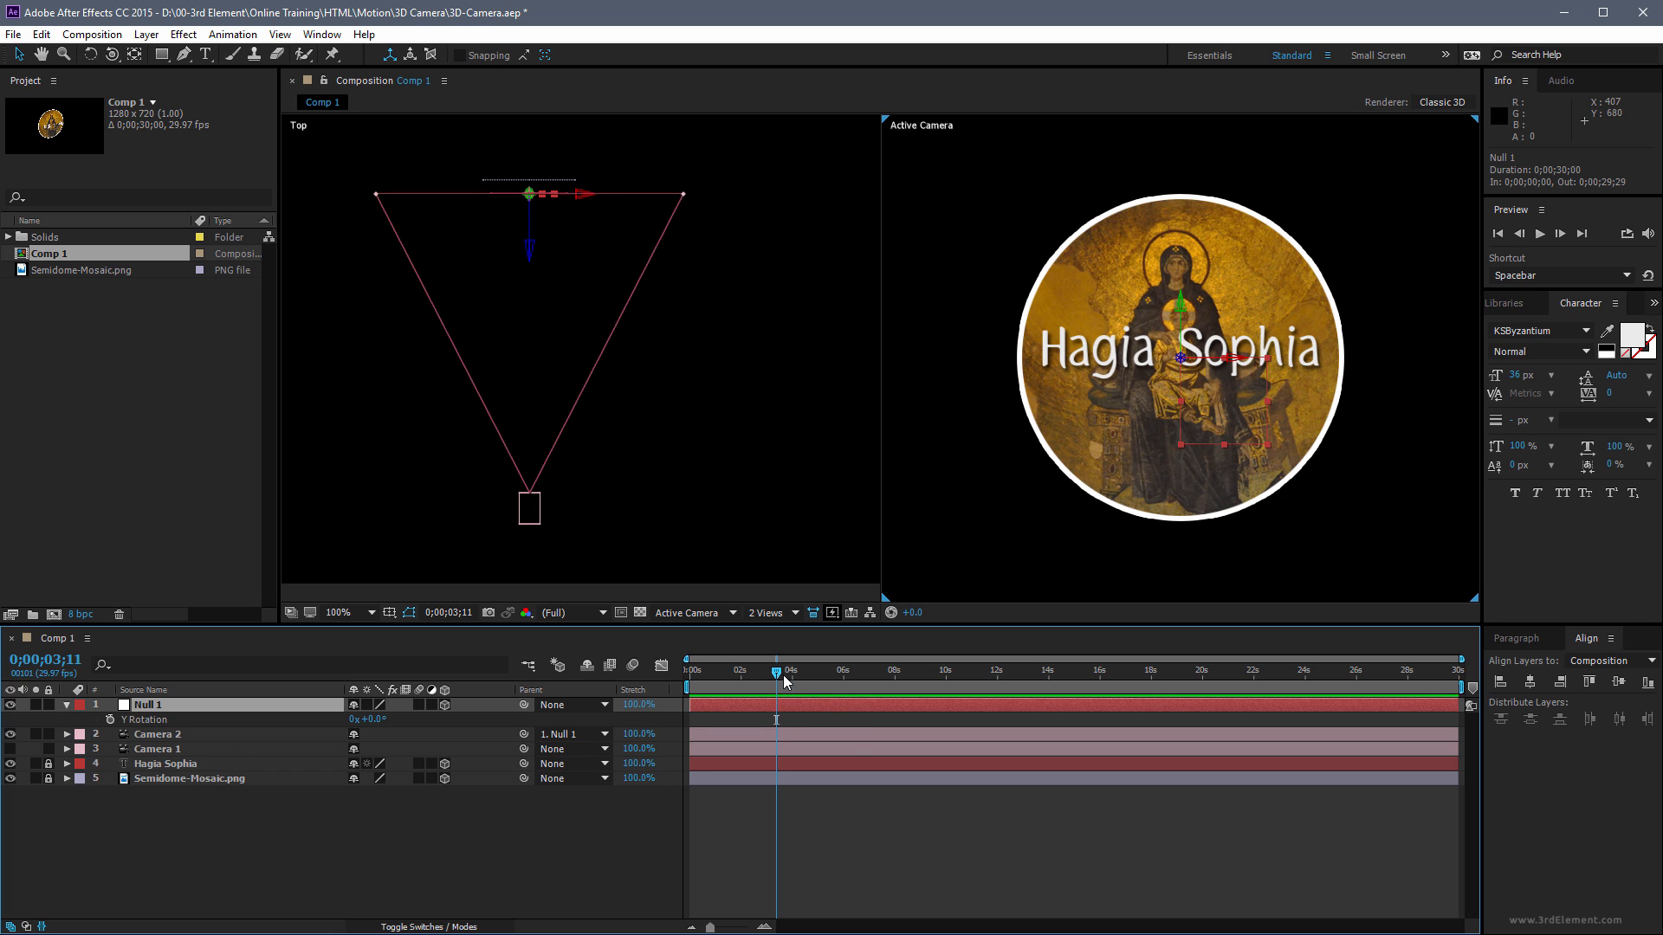
Keyframe Null 1's Y Rotation at 39° at 0;00;00;00 and at -30° at 0;00;03;04
drag(778, 672, 656, 668)
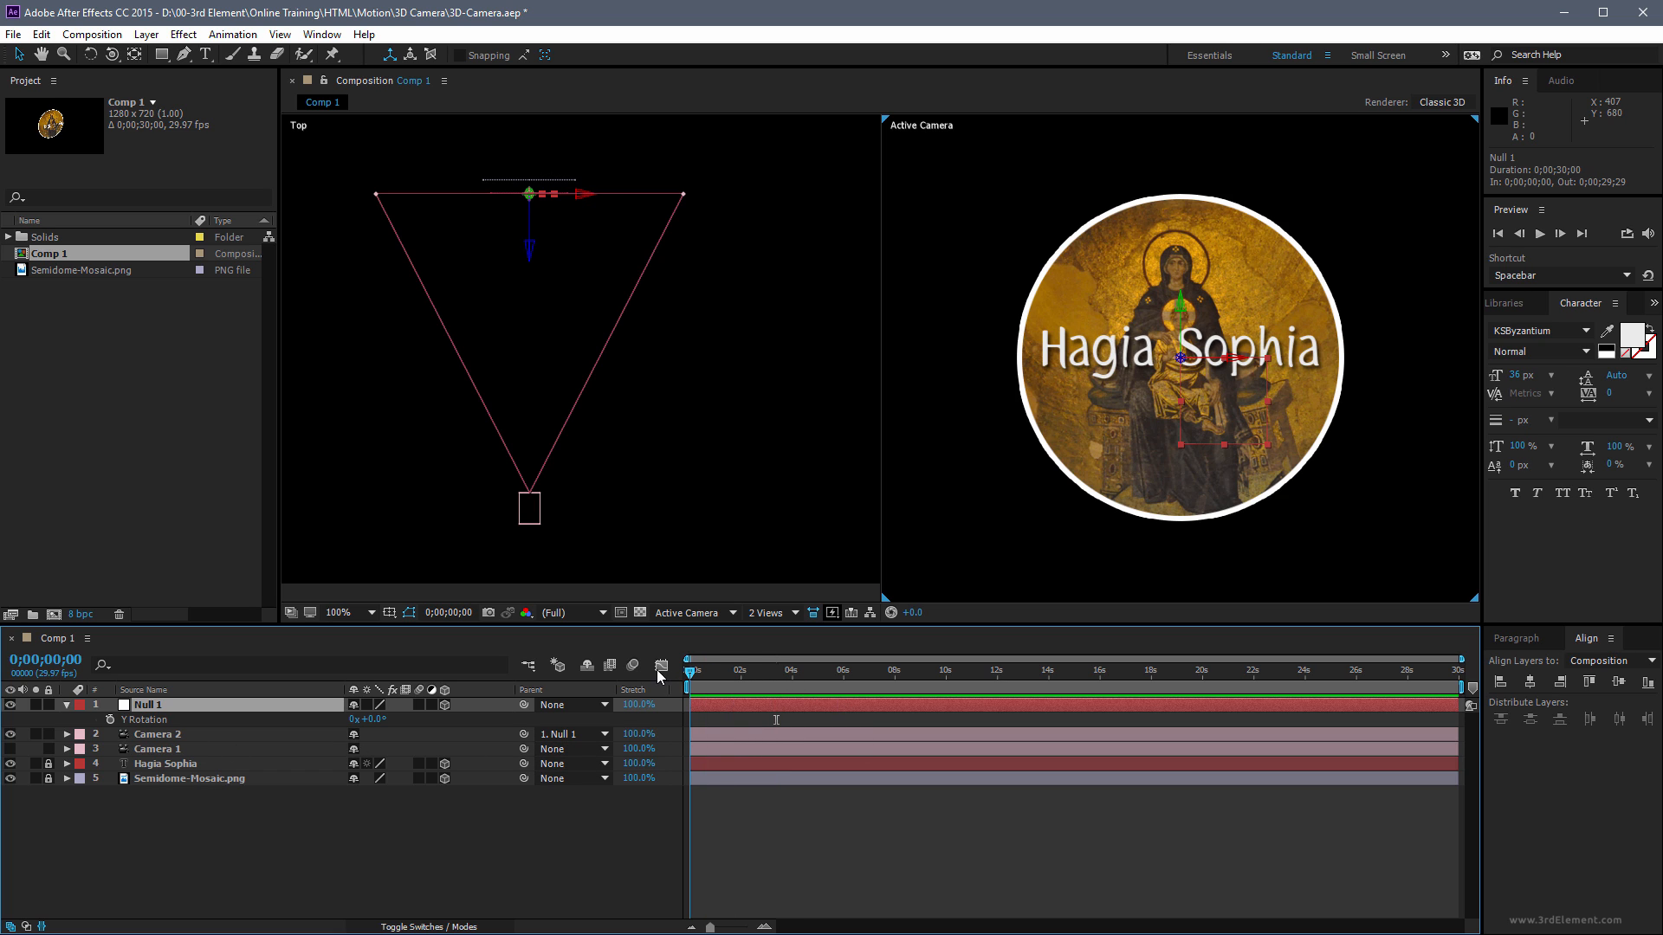
click(110, 720)
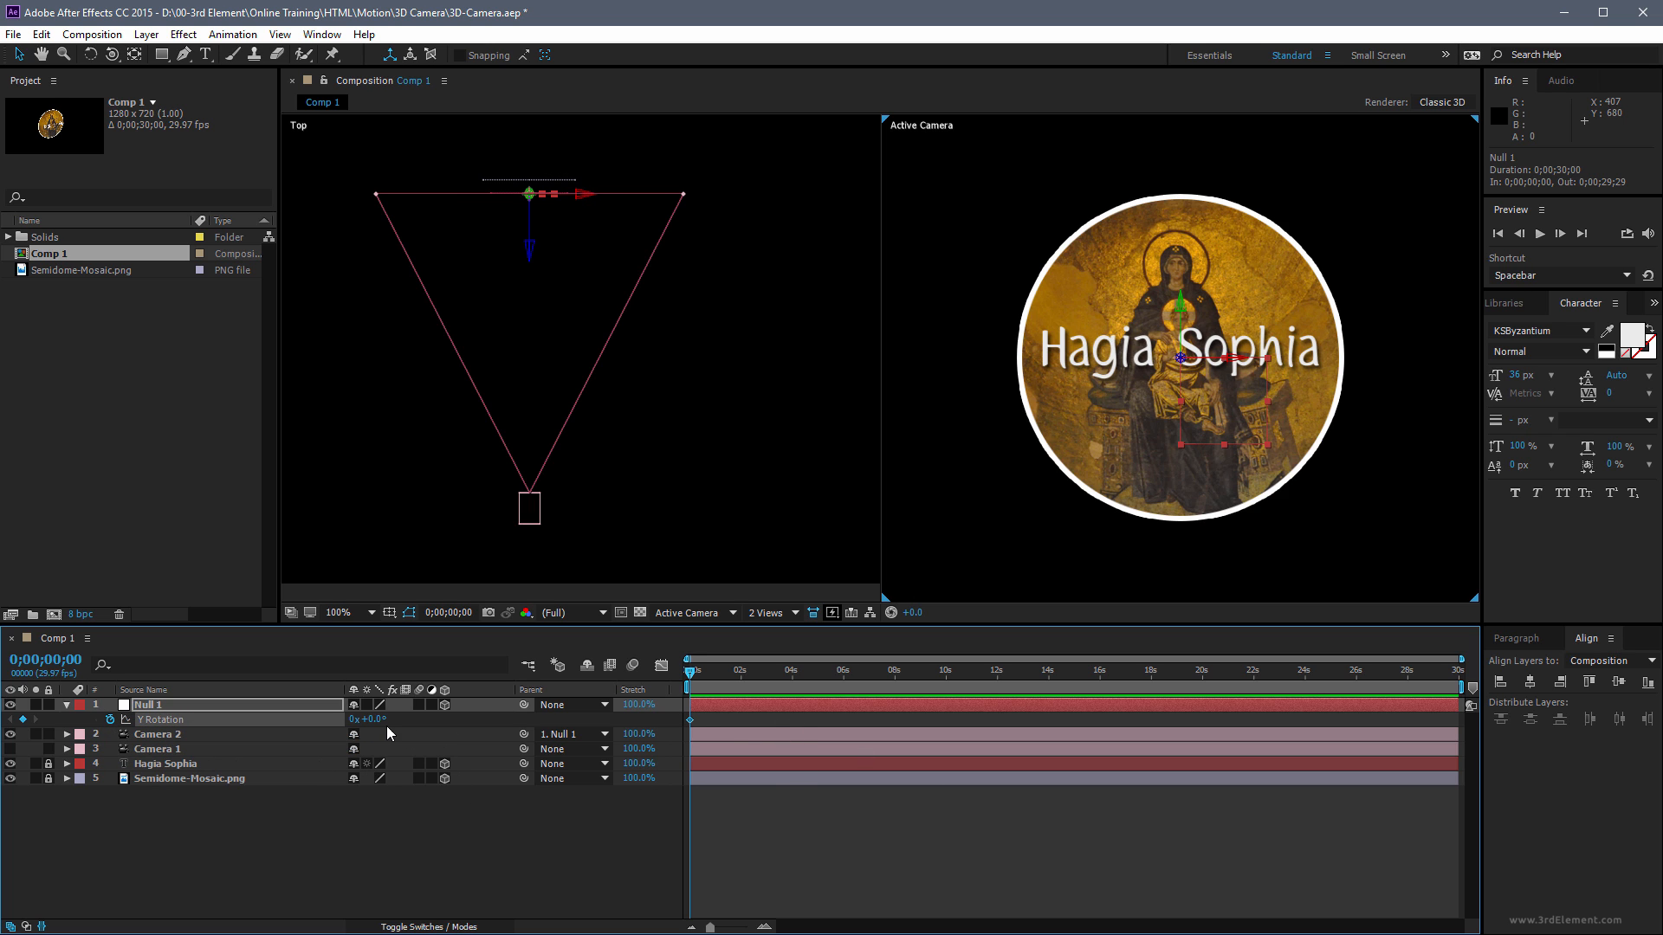
drag(377, 726, 411, 723)
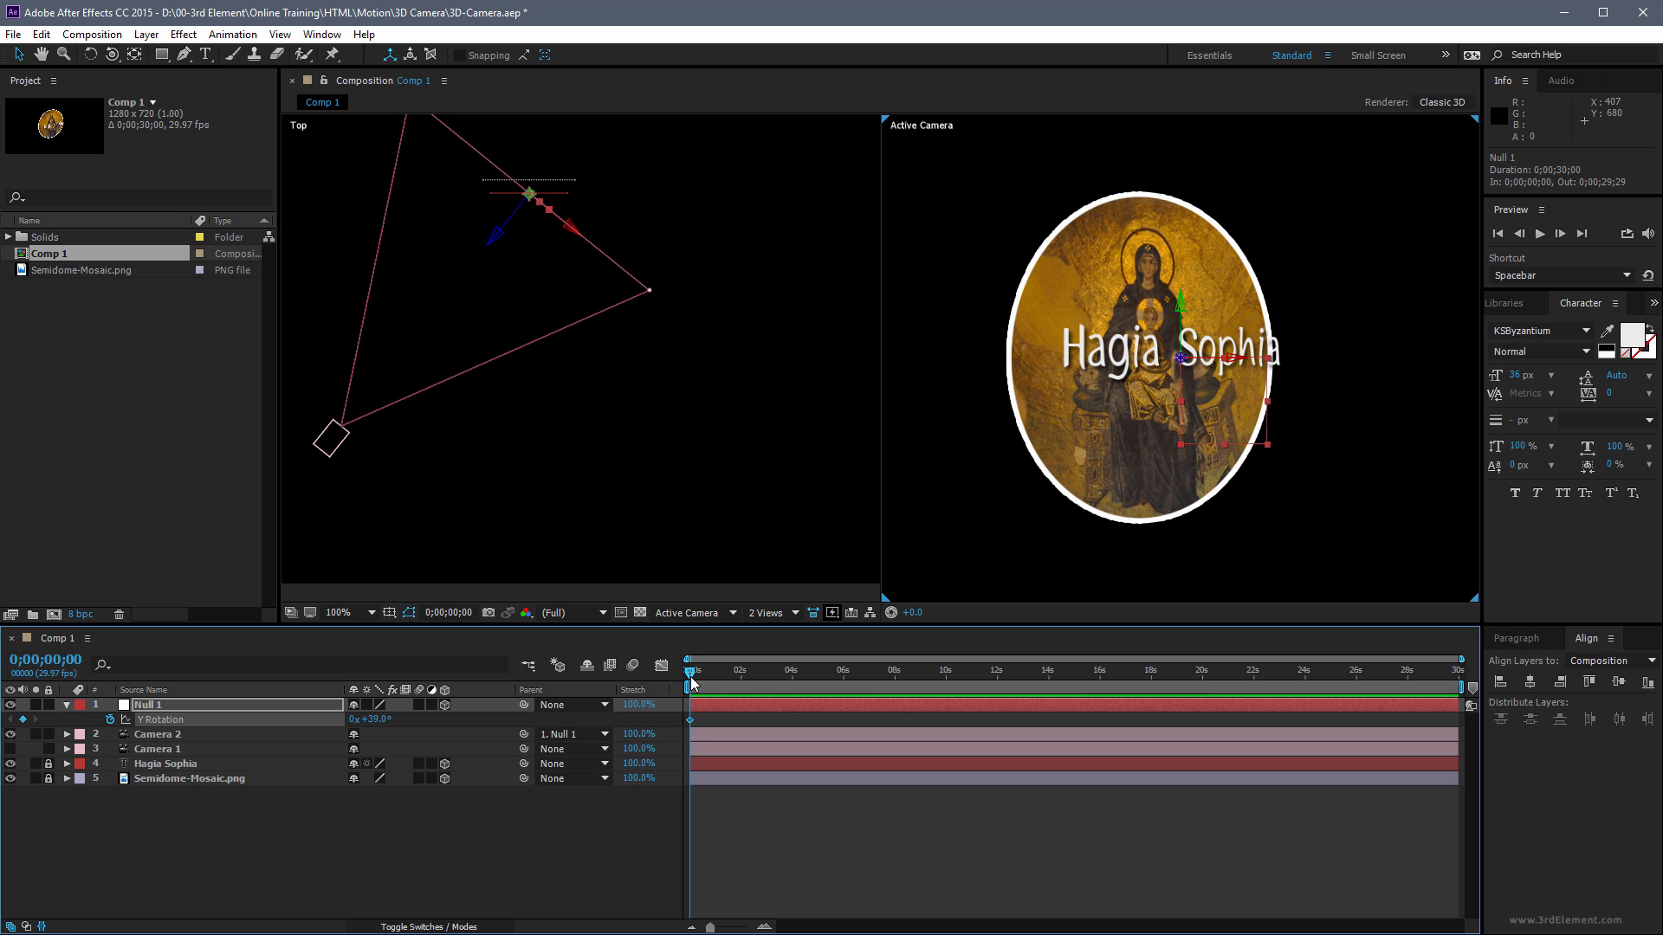
drag(699, 672, 770, 683)
drag(378, 726, 323, 726)
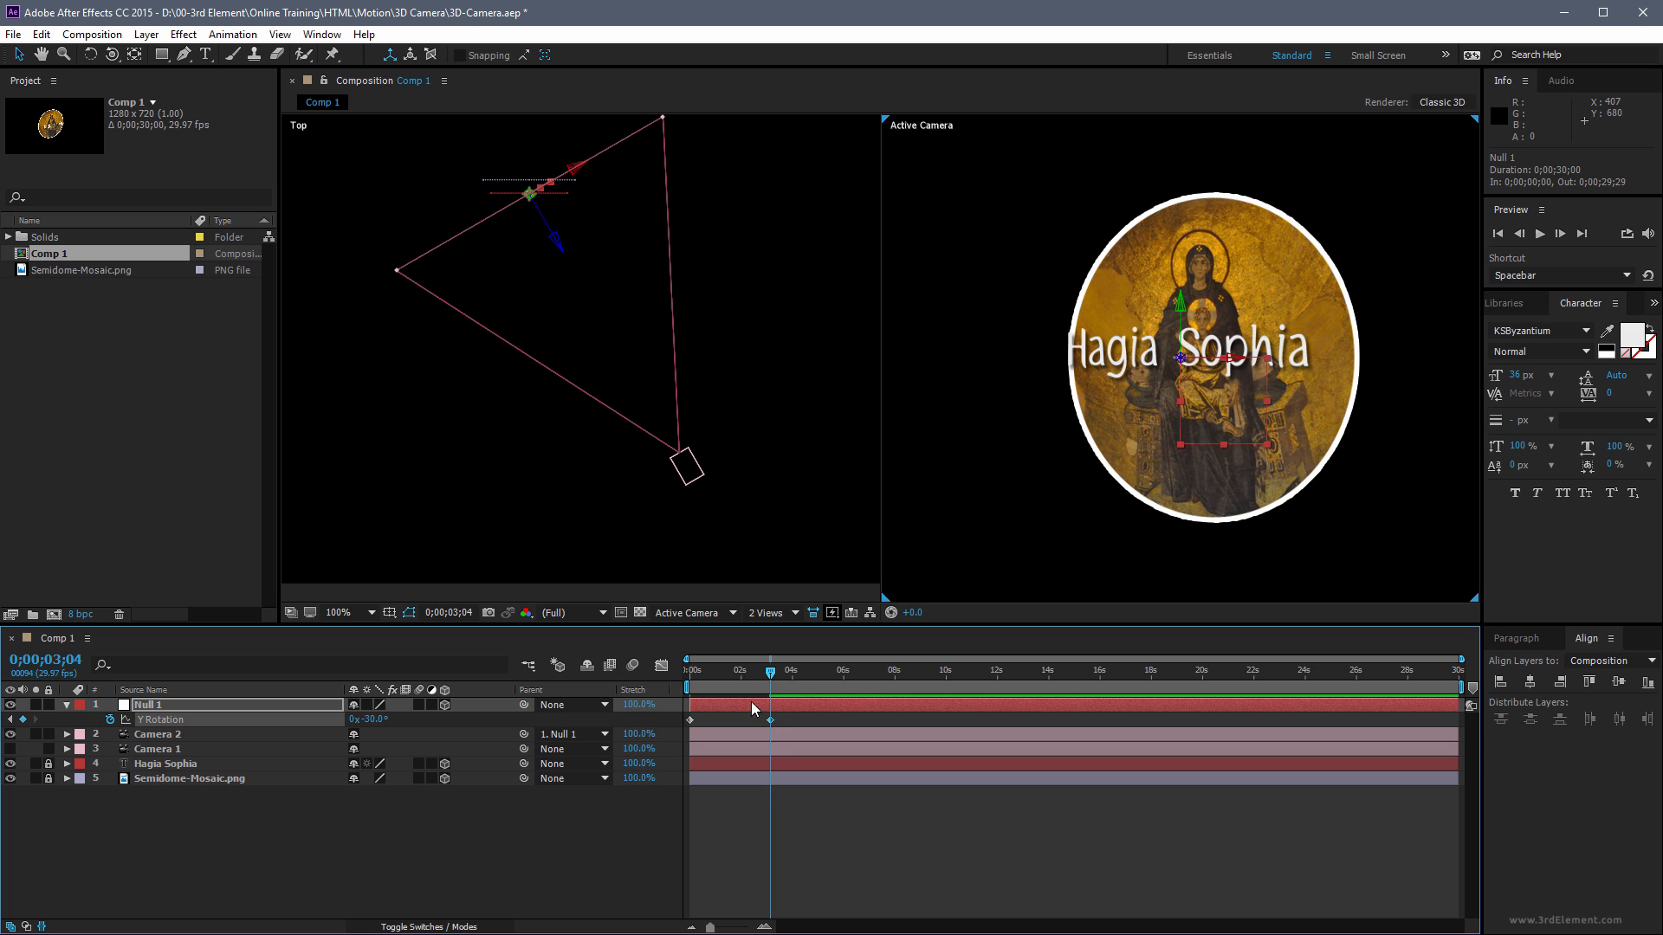
Play the animation from 0;00;00;00 twice to check how Camera 2 orbits the artwork with the rotating null
key(Home)
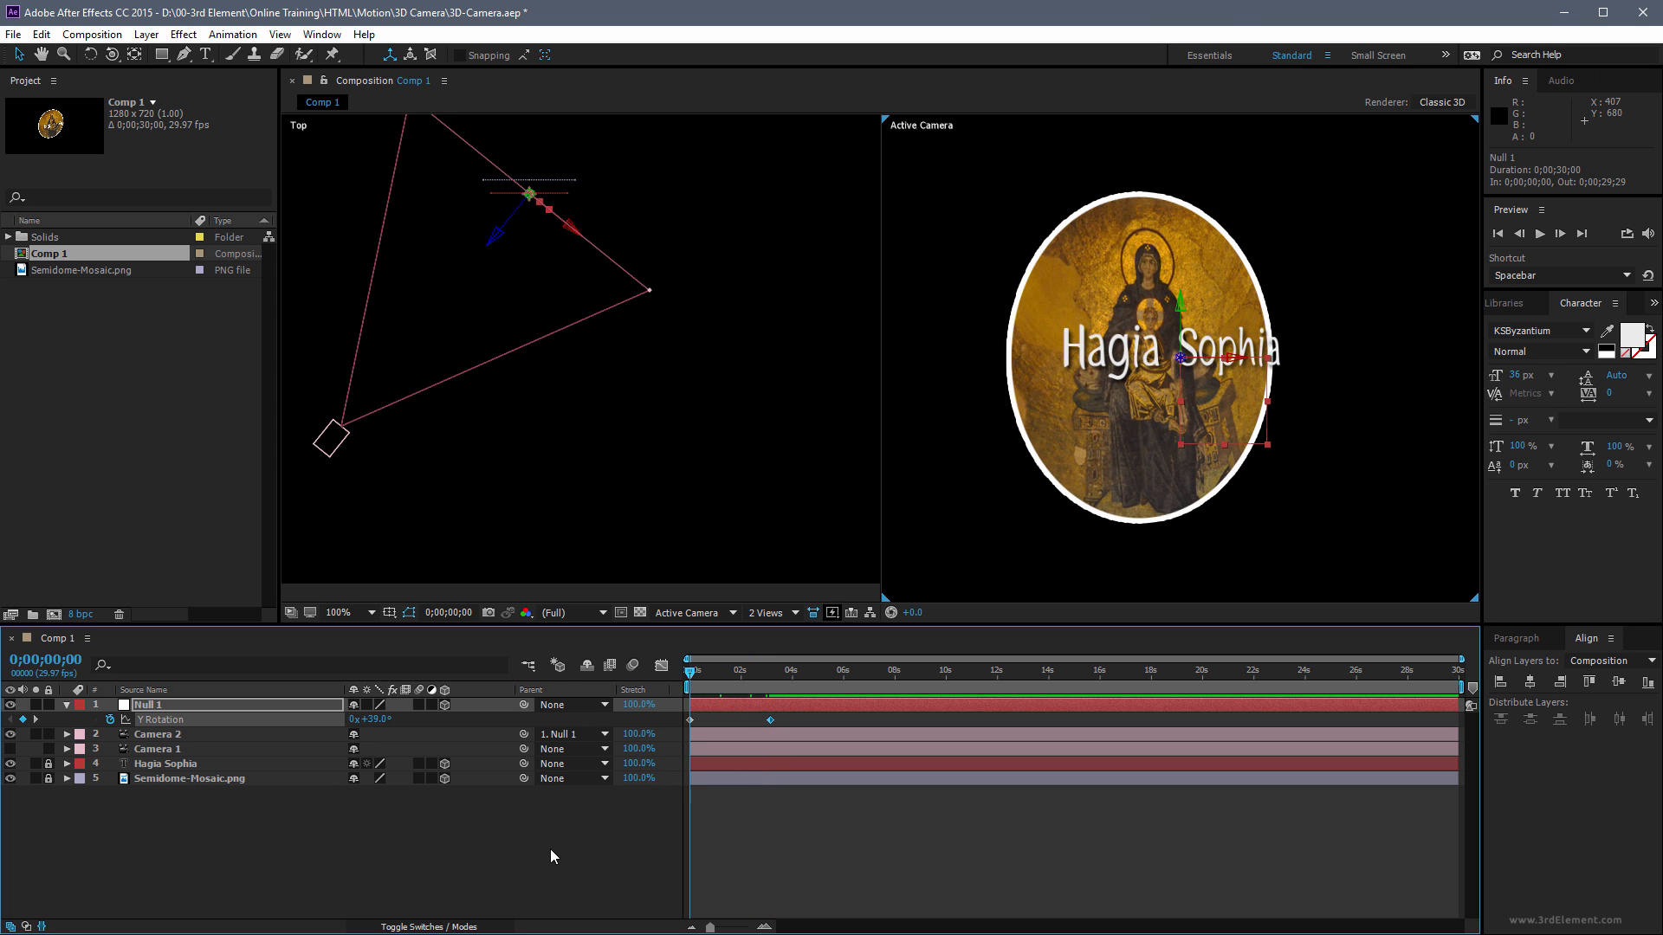
key(space)
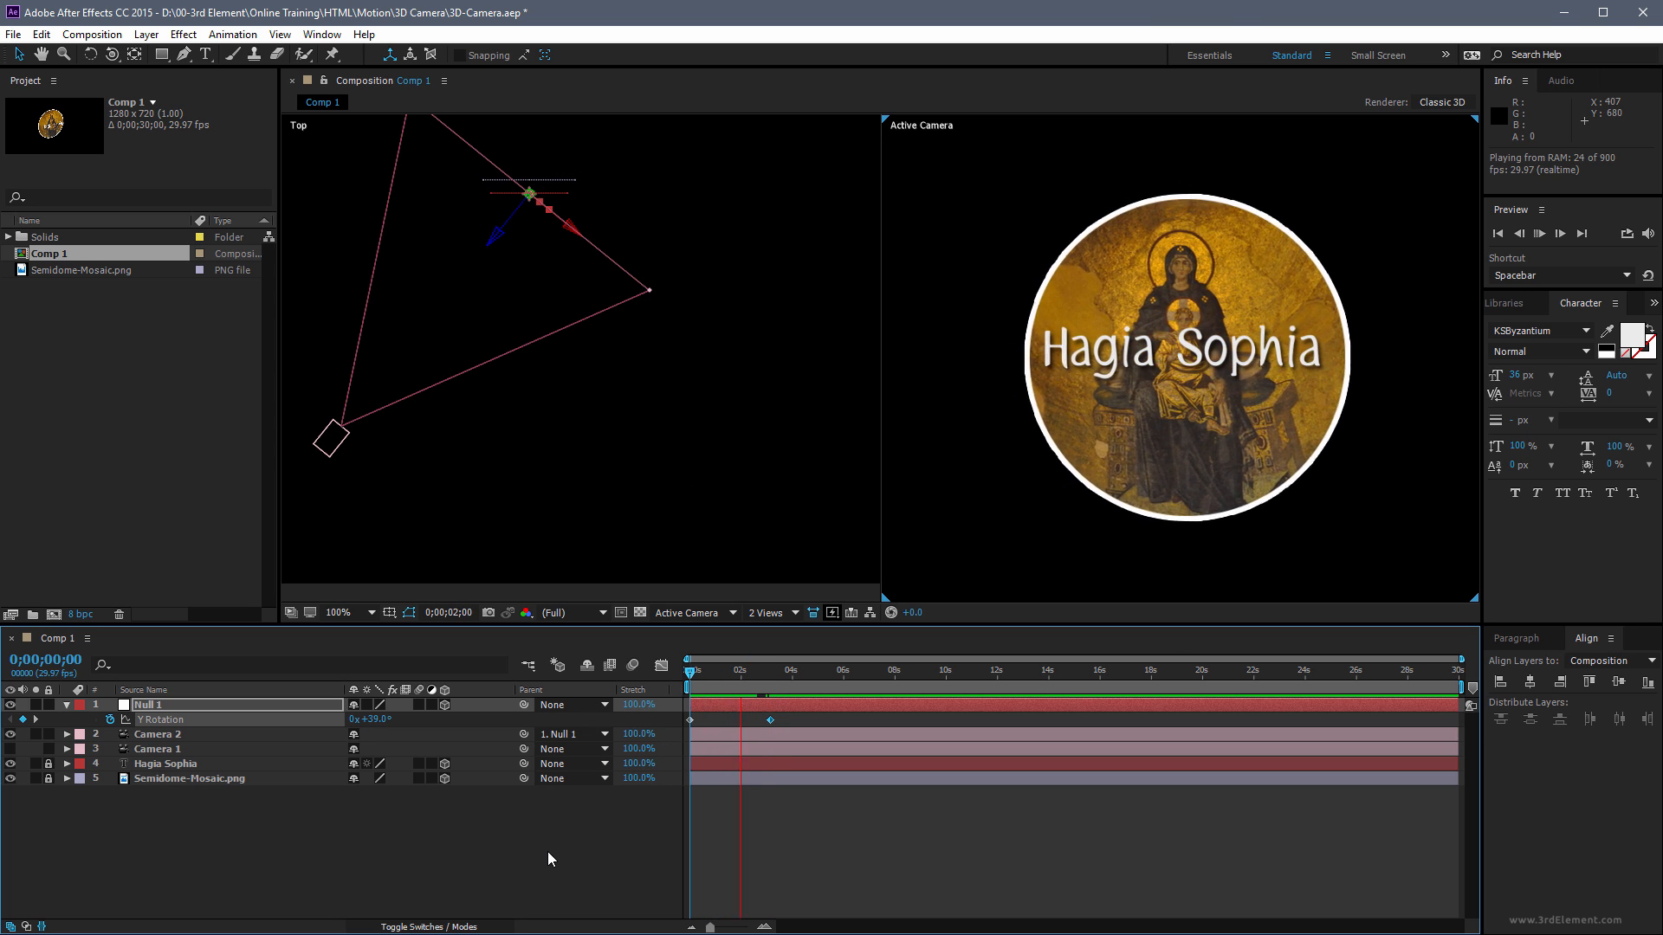
key(space)
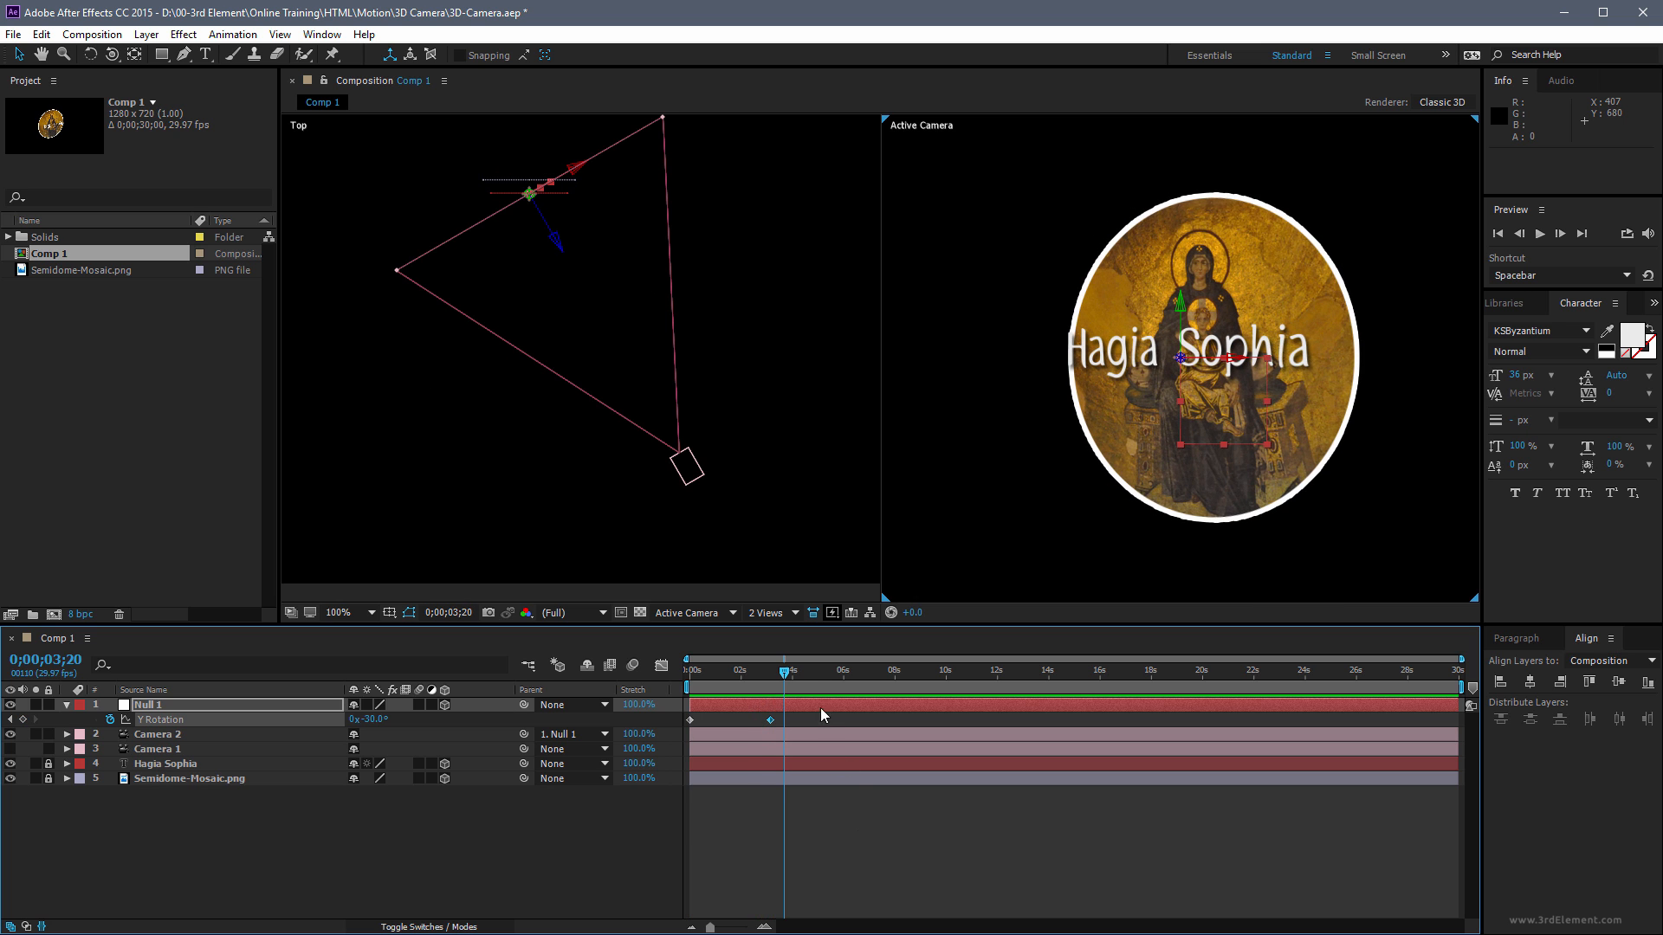
drag(786, 673, 690, 684)
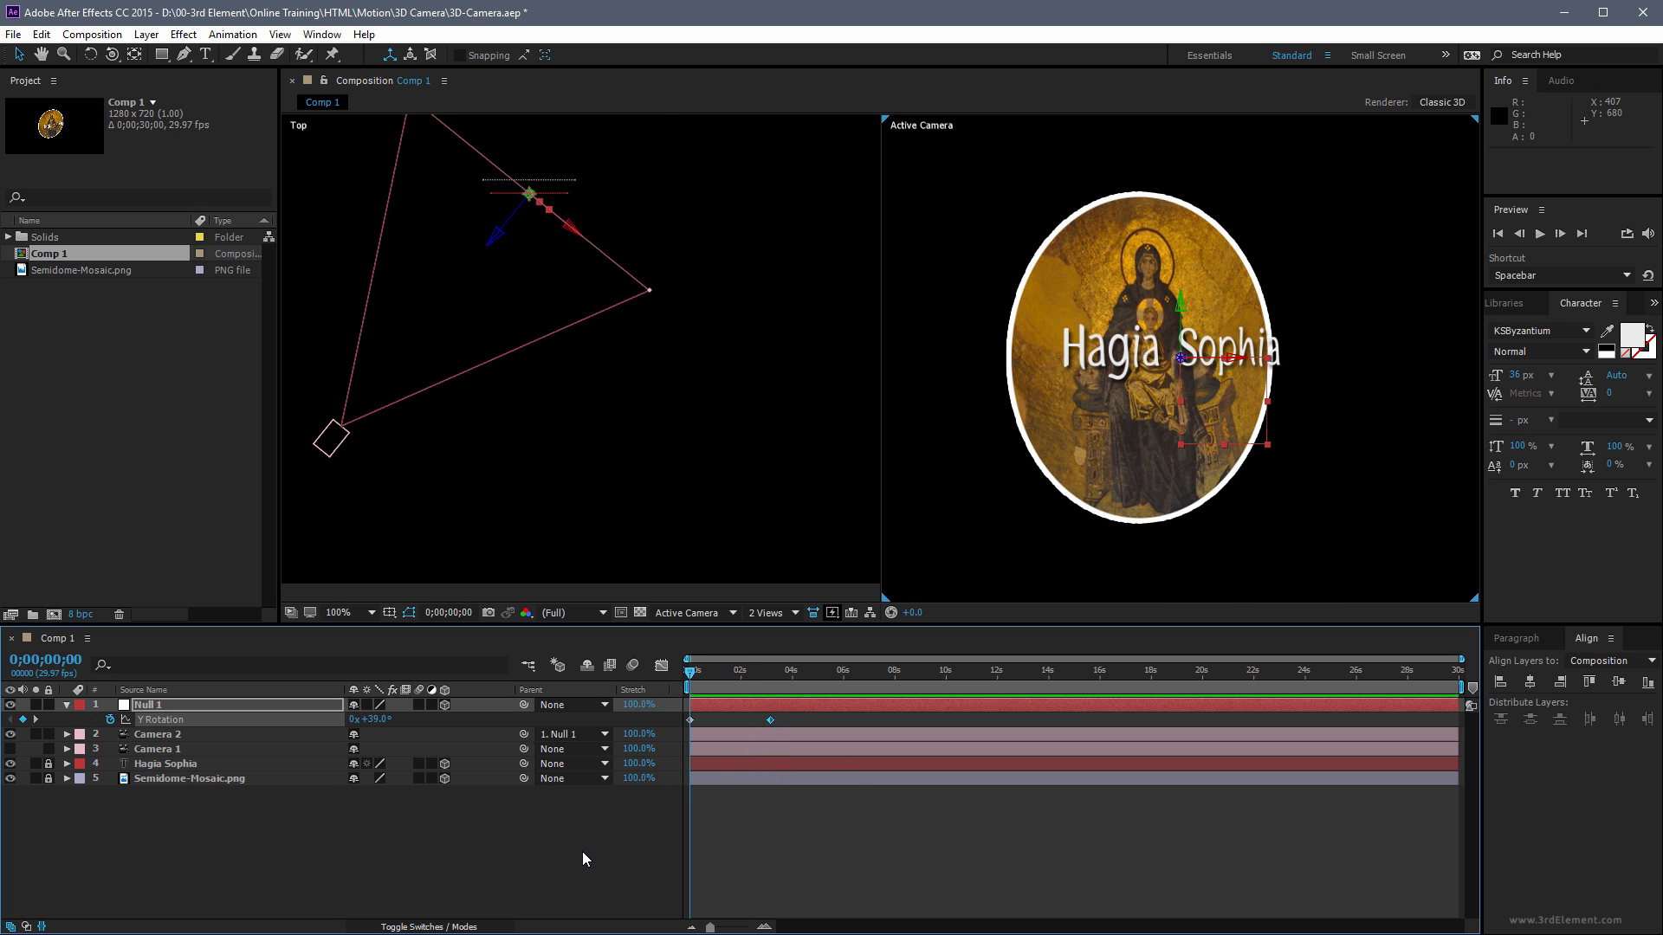
key(space)
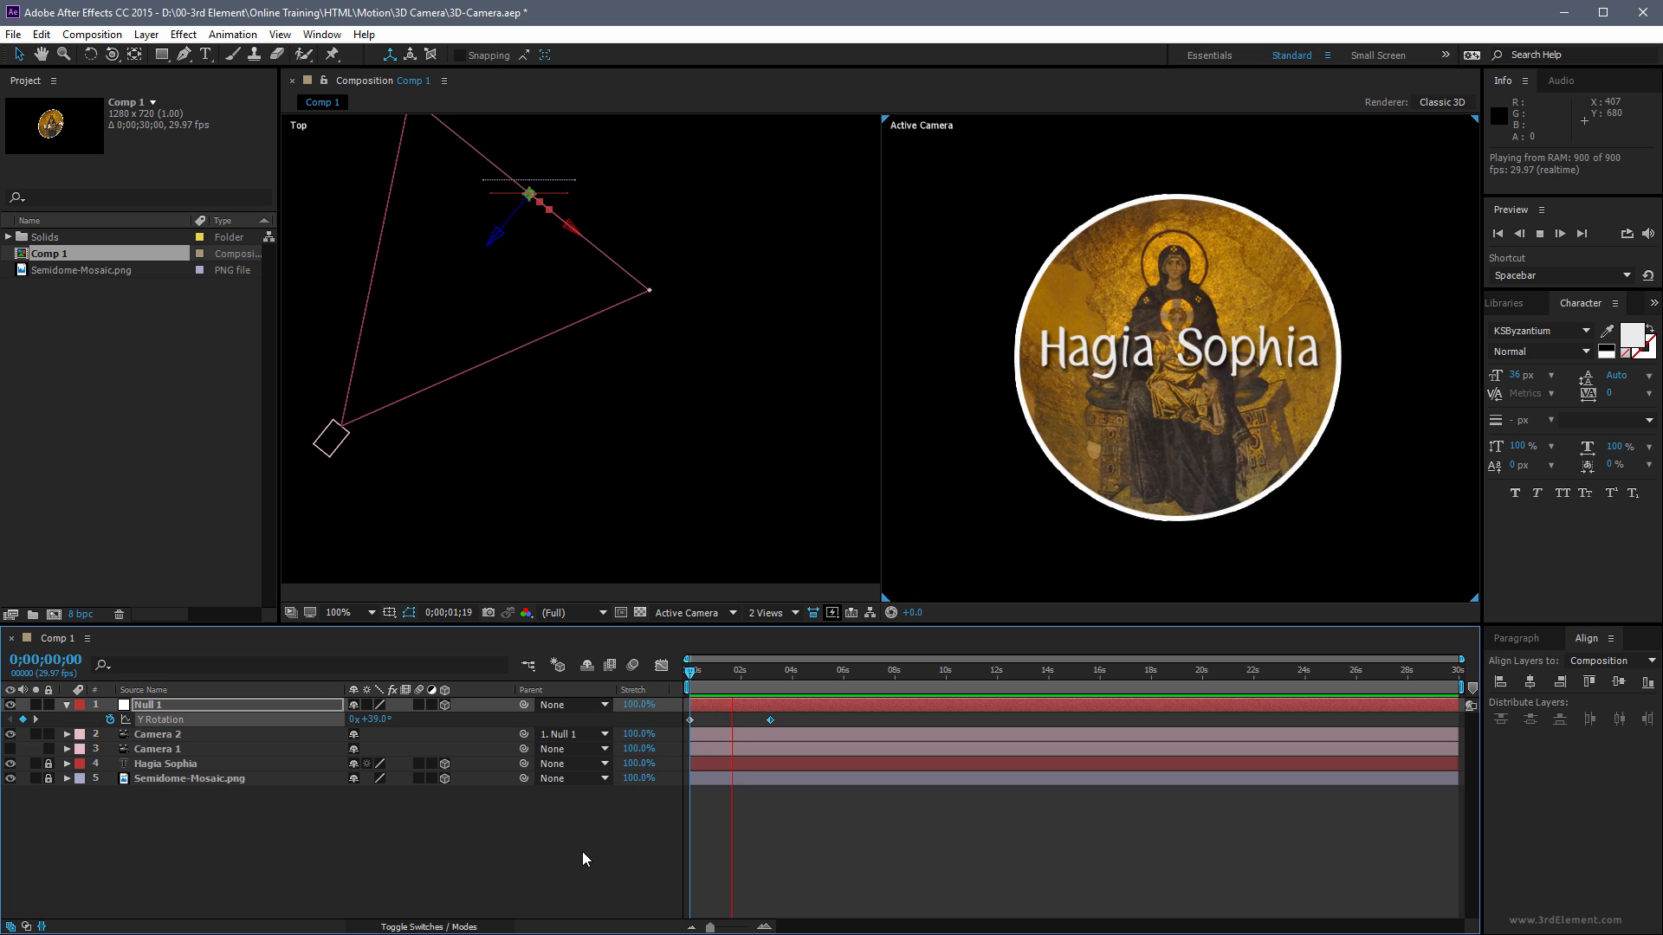
key(space)
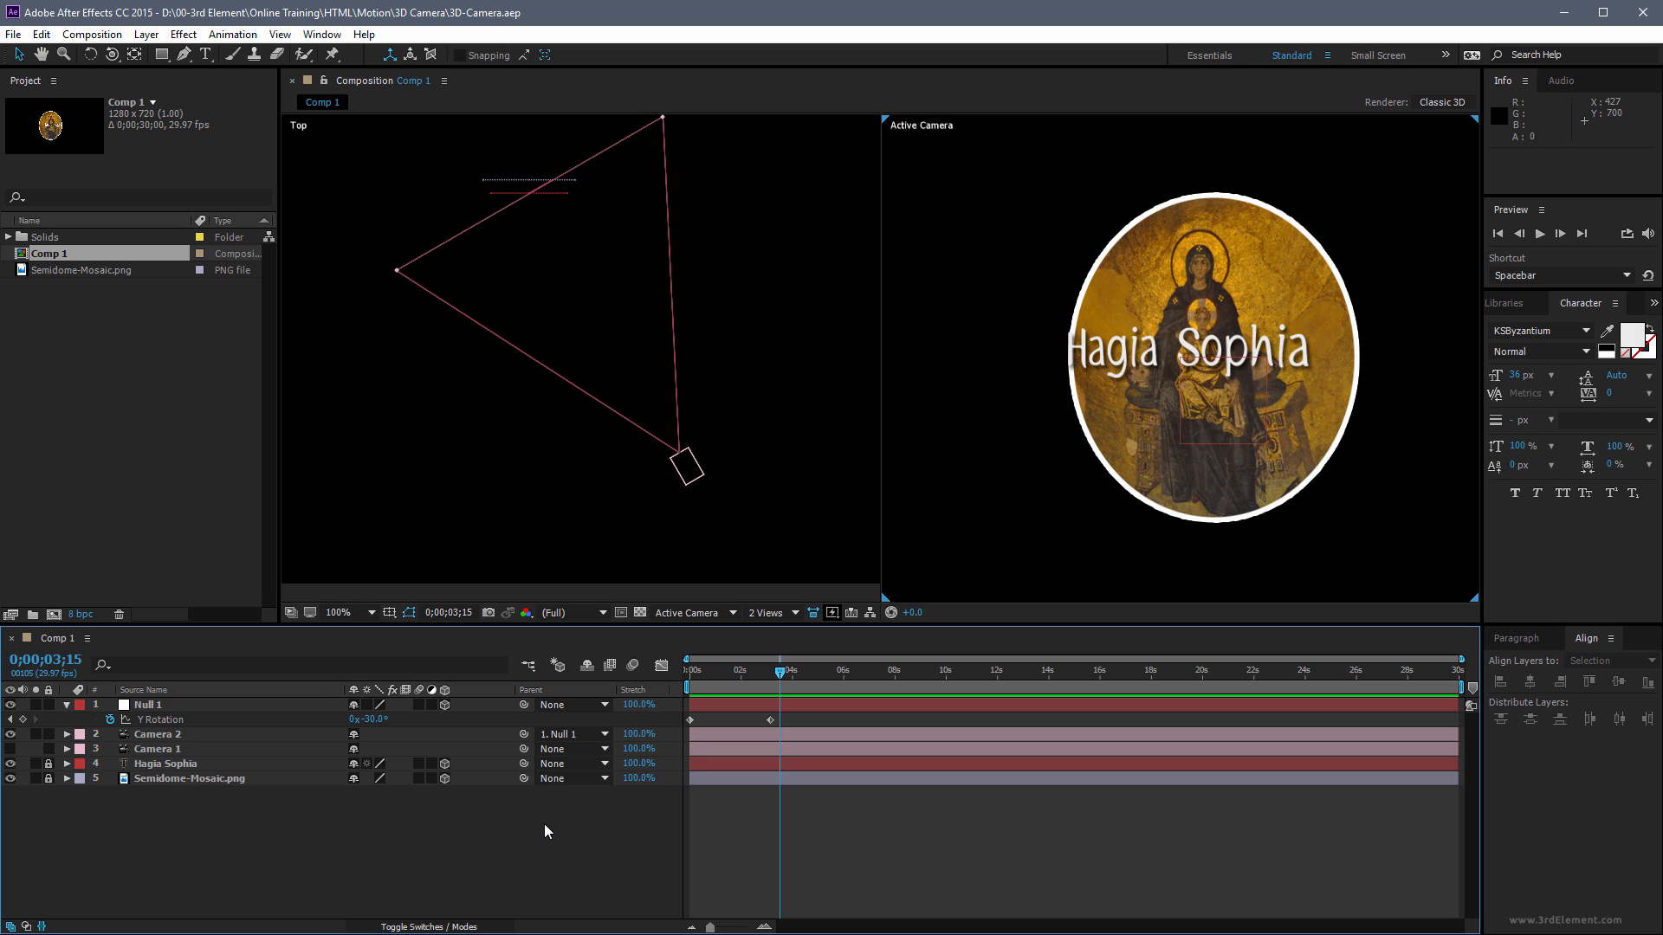
Hide the Null 1 and Camera 2 layers, and add a third camera of type Two-Node Camera with the 35mm preset
click(10, 734)
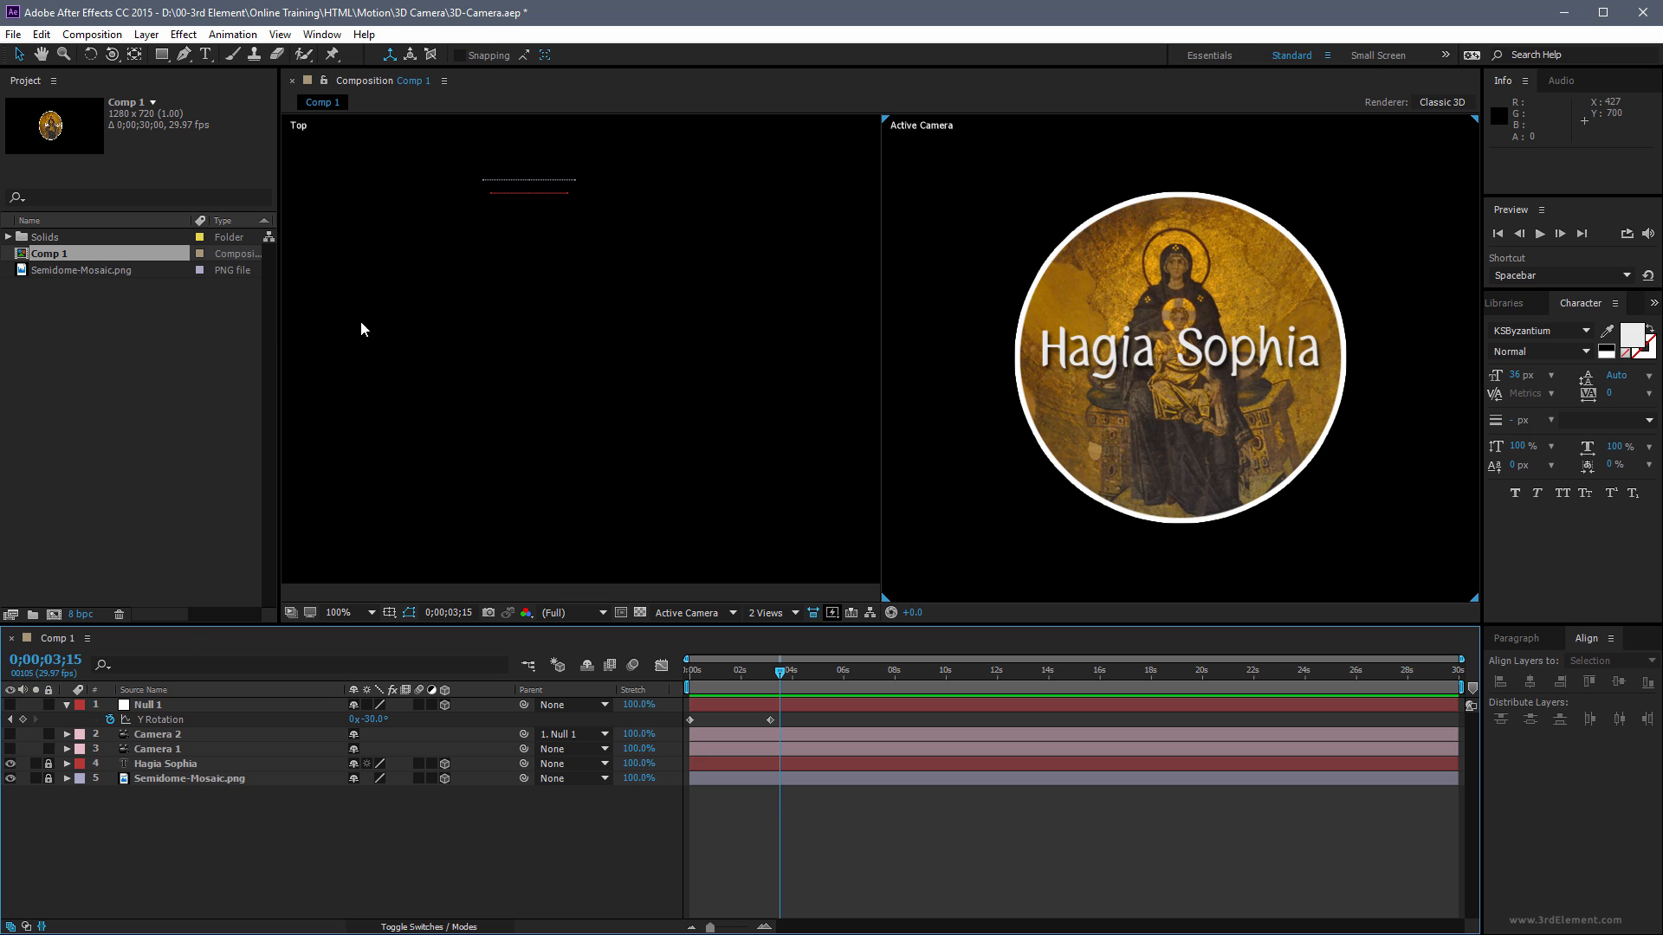
click(144, 705)
click(146, 35)
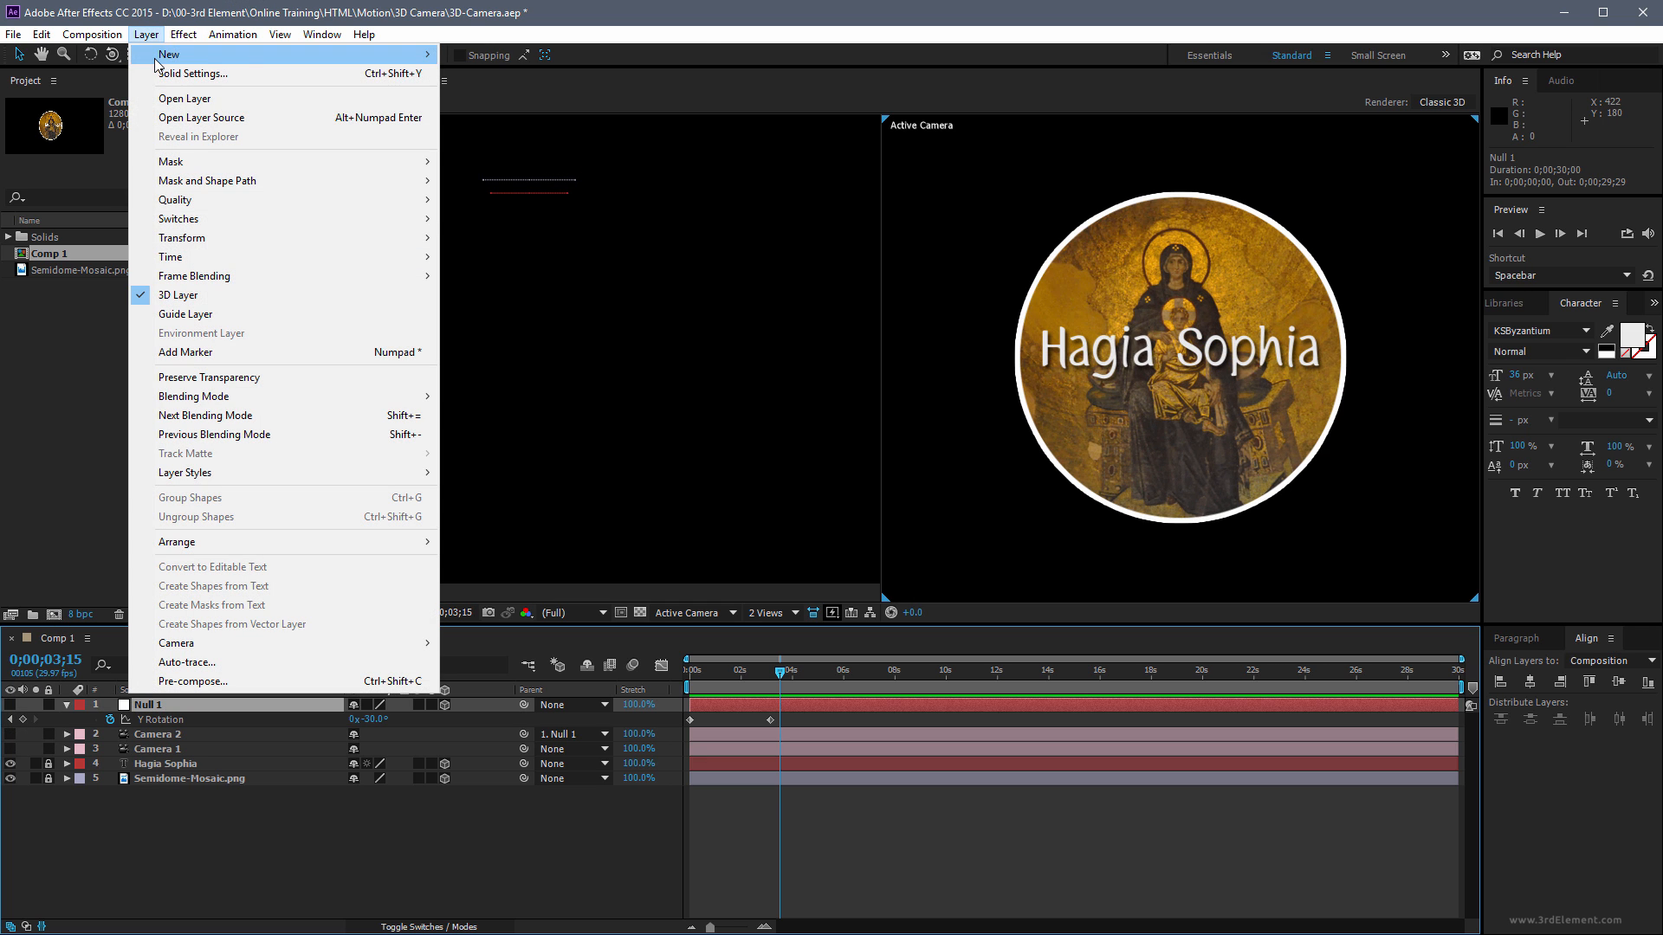
click(475, 112)
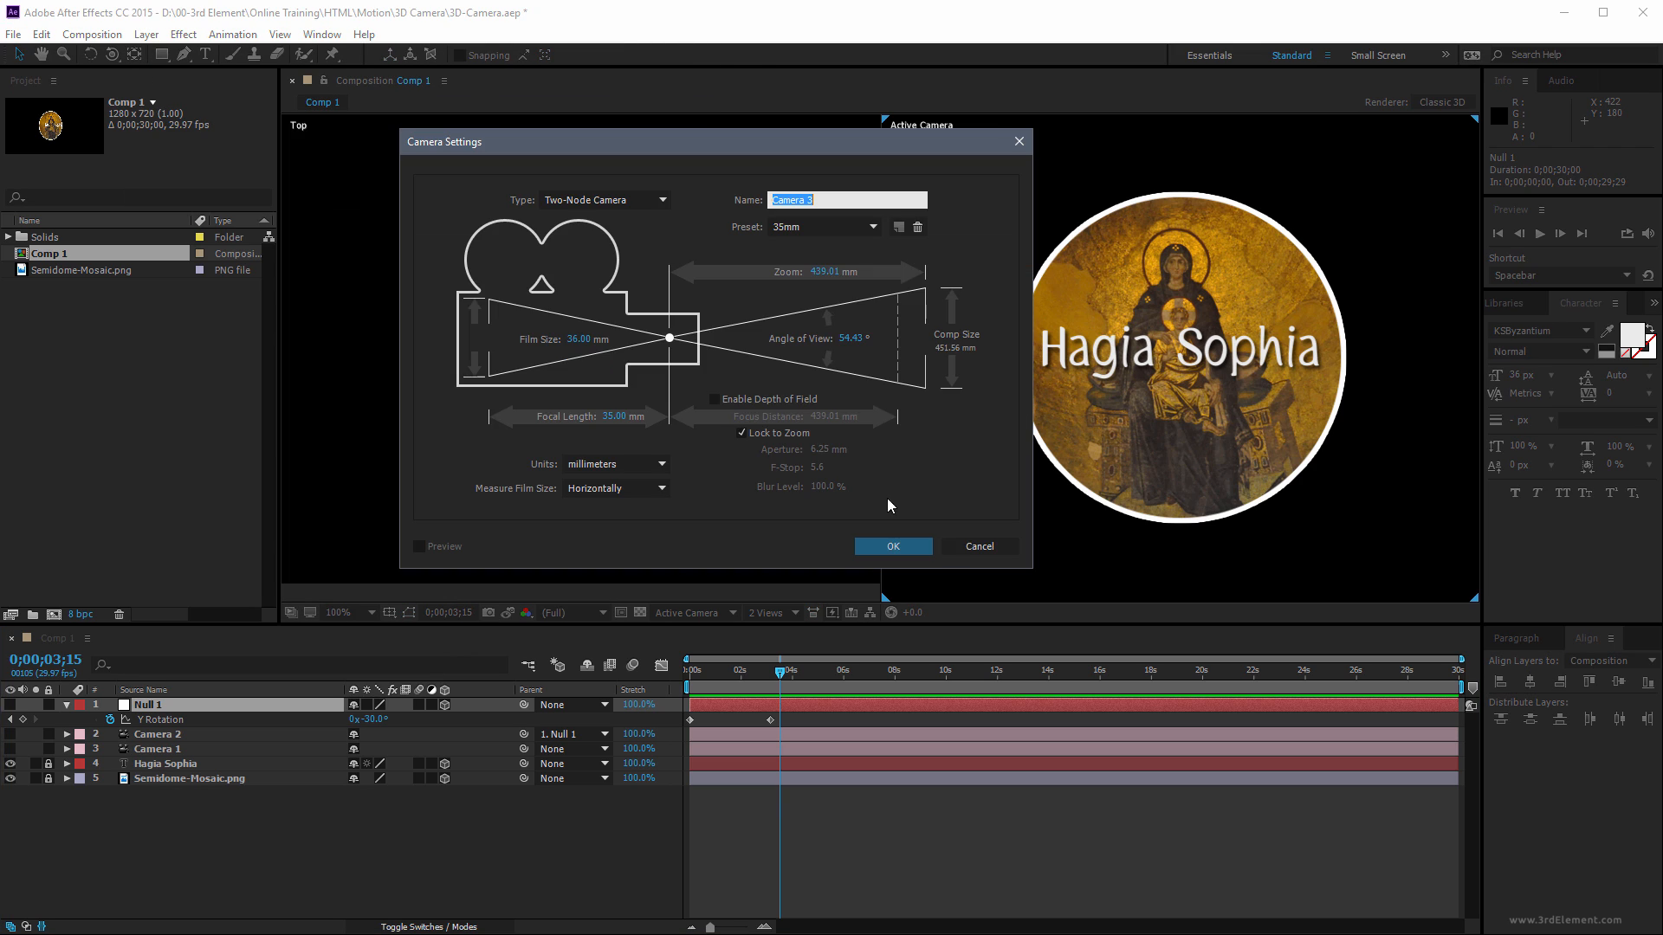
click(910, 542)
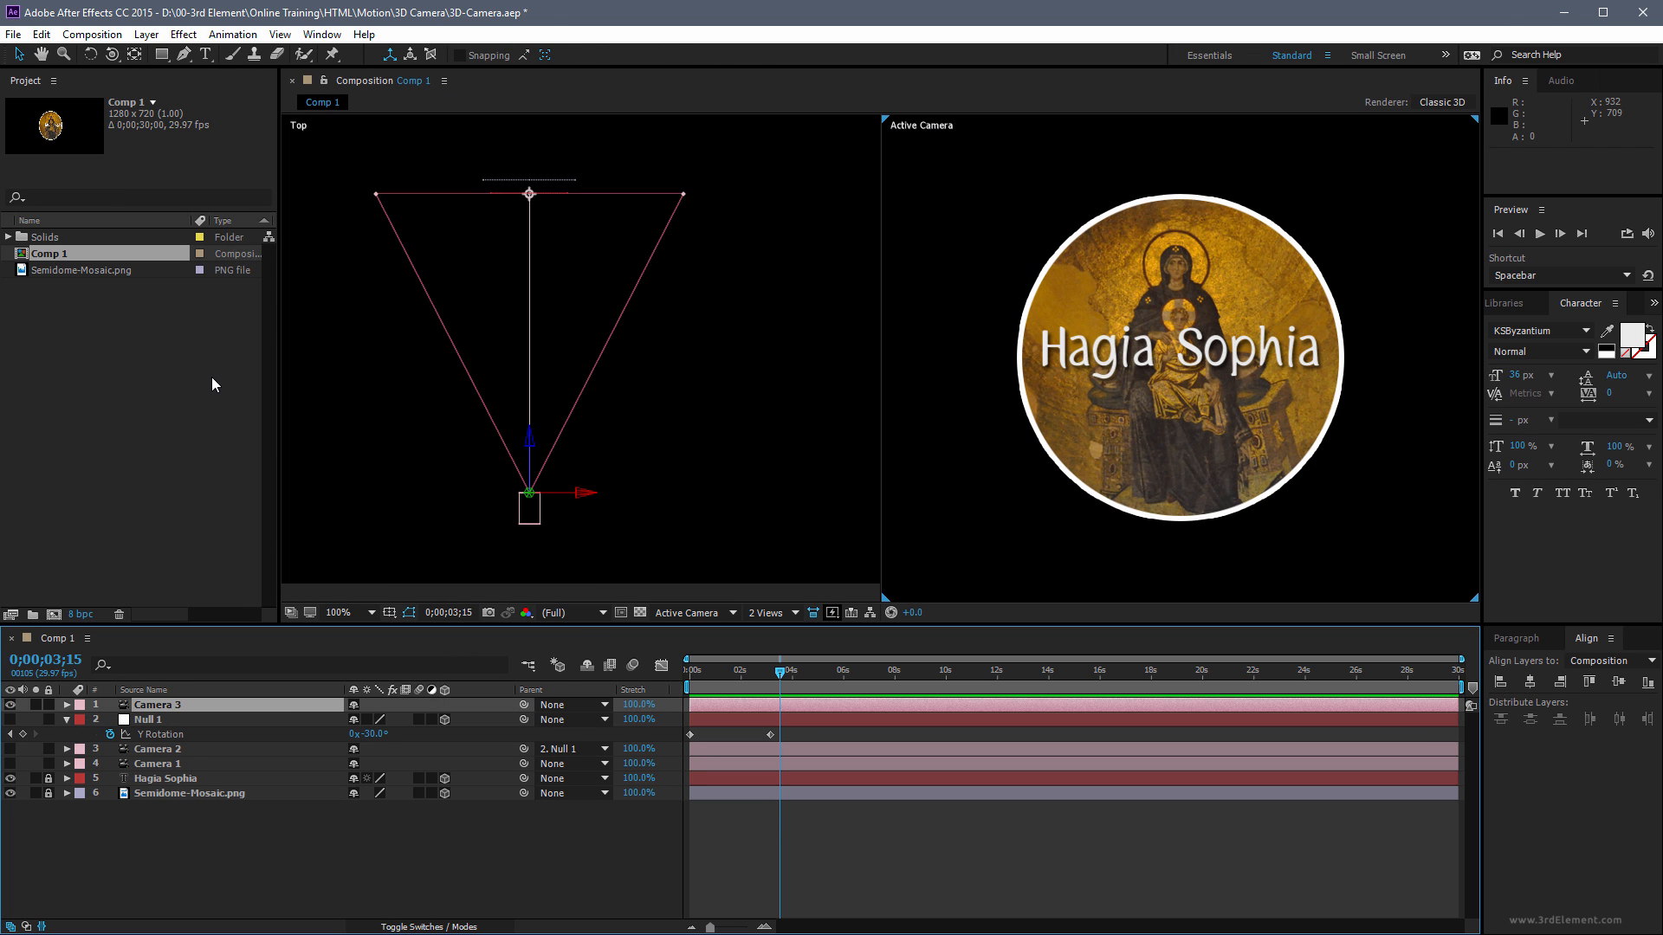
Create an orbit null for Camera 3
click(146, 34)
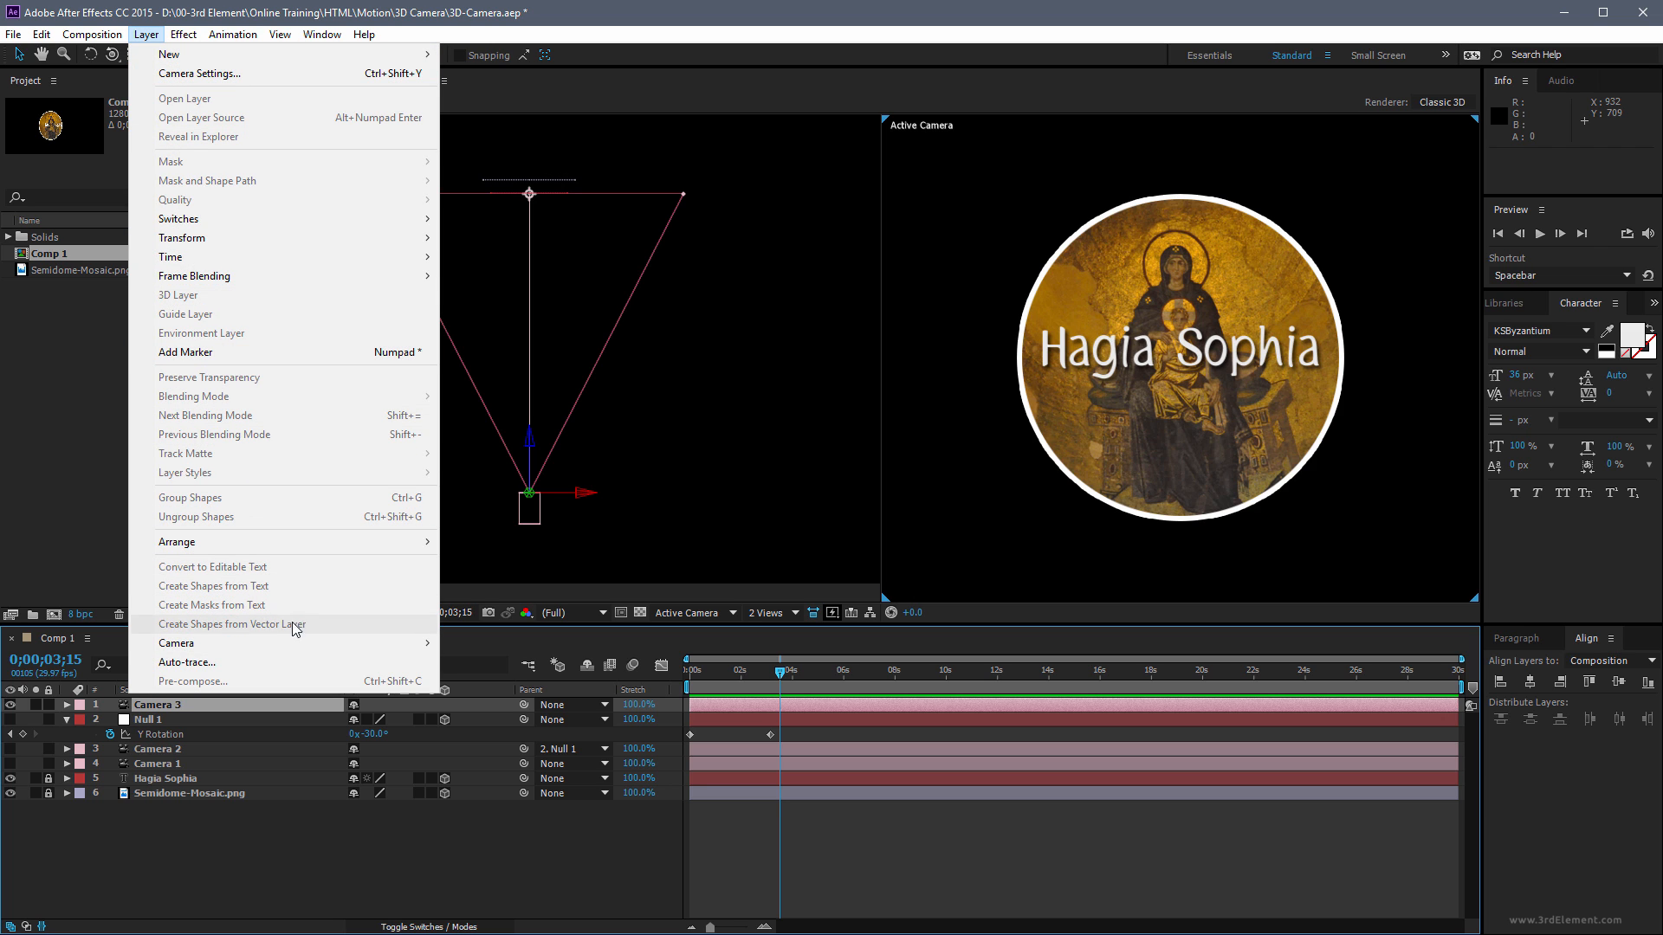
mouse_move(298, 643)
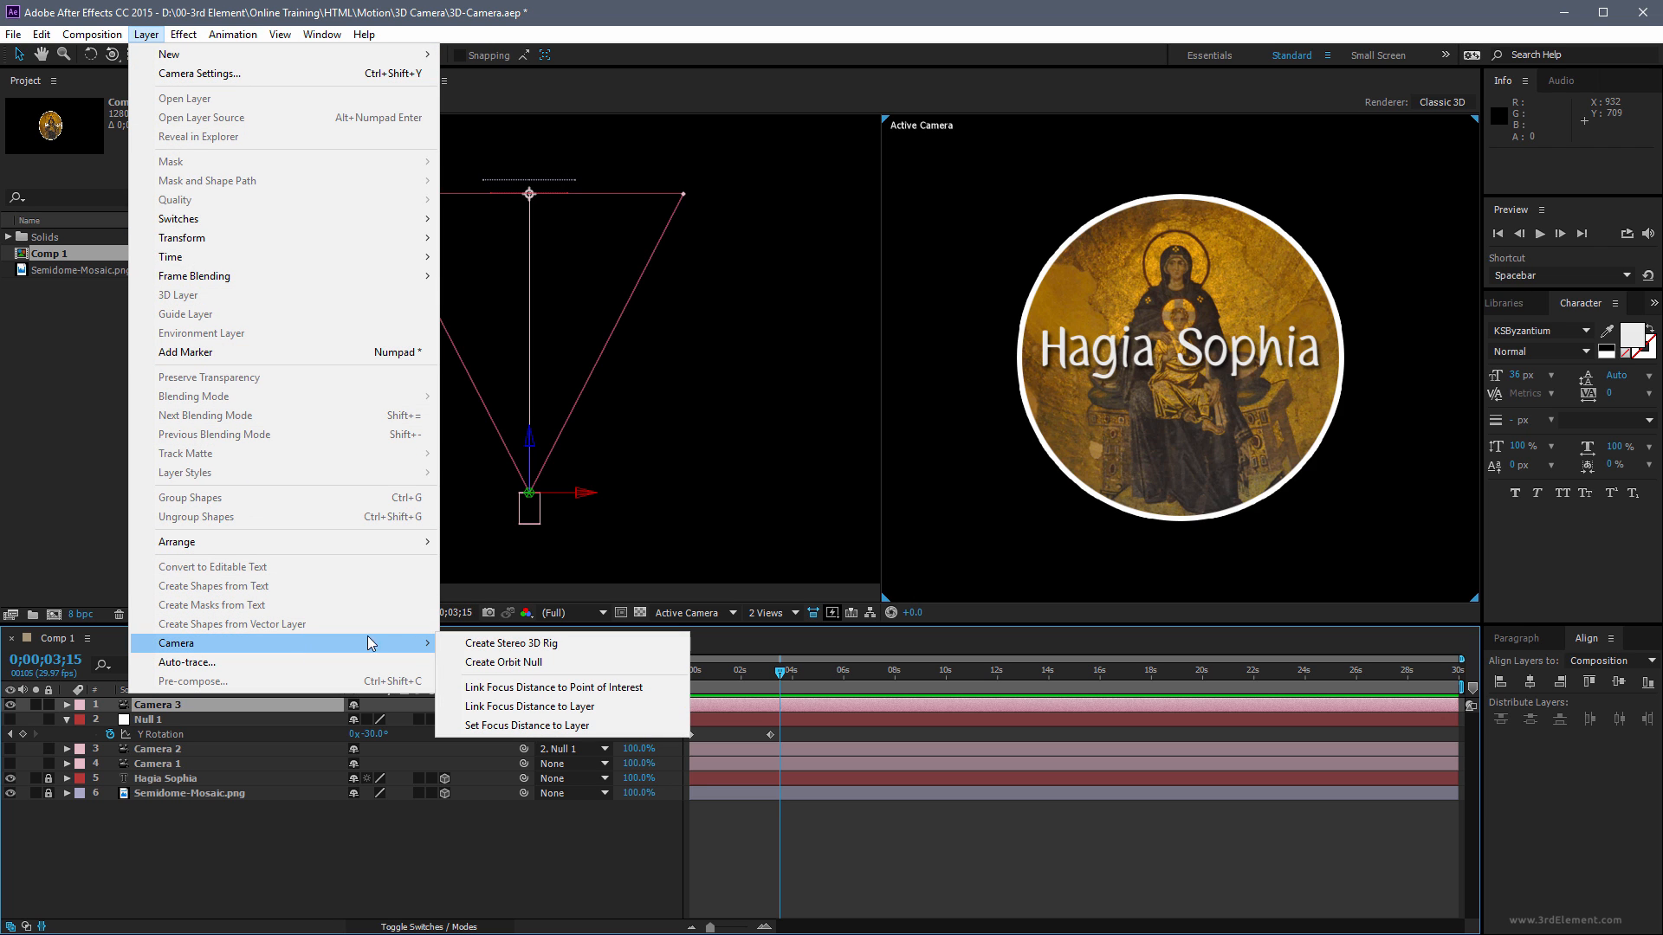
click(606, 662)
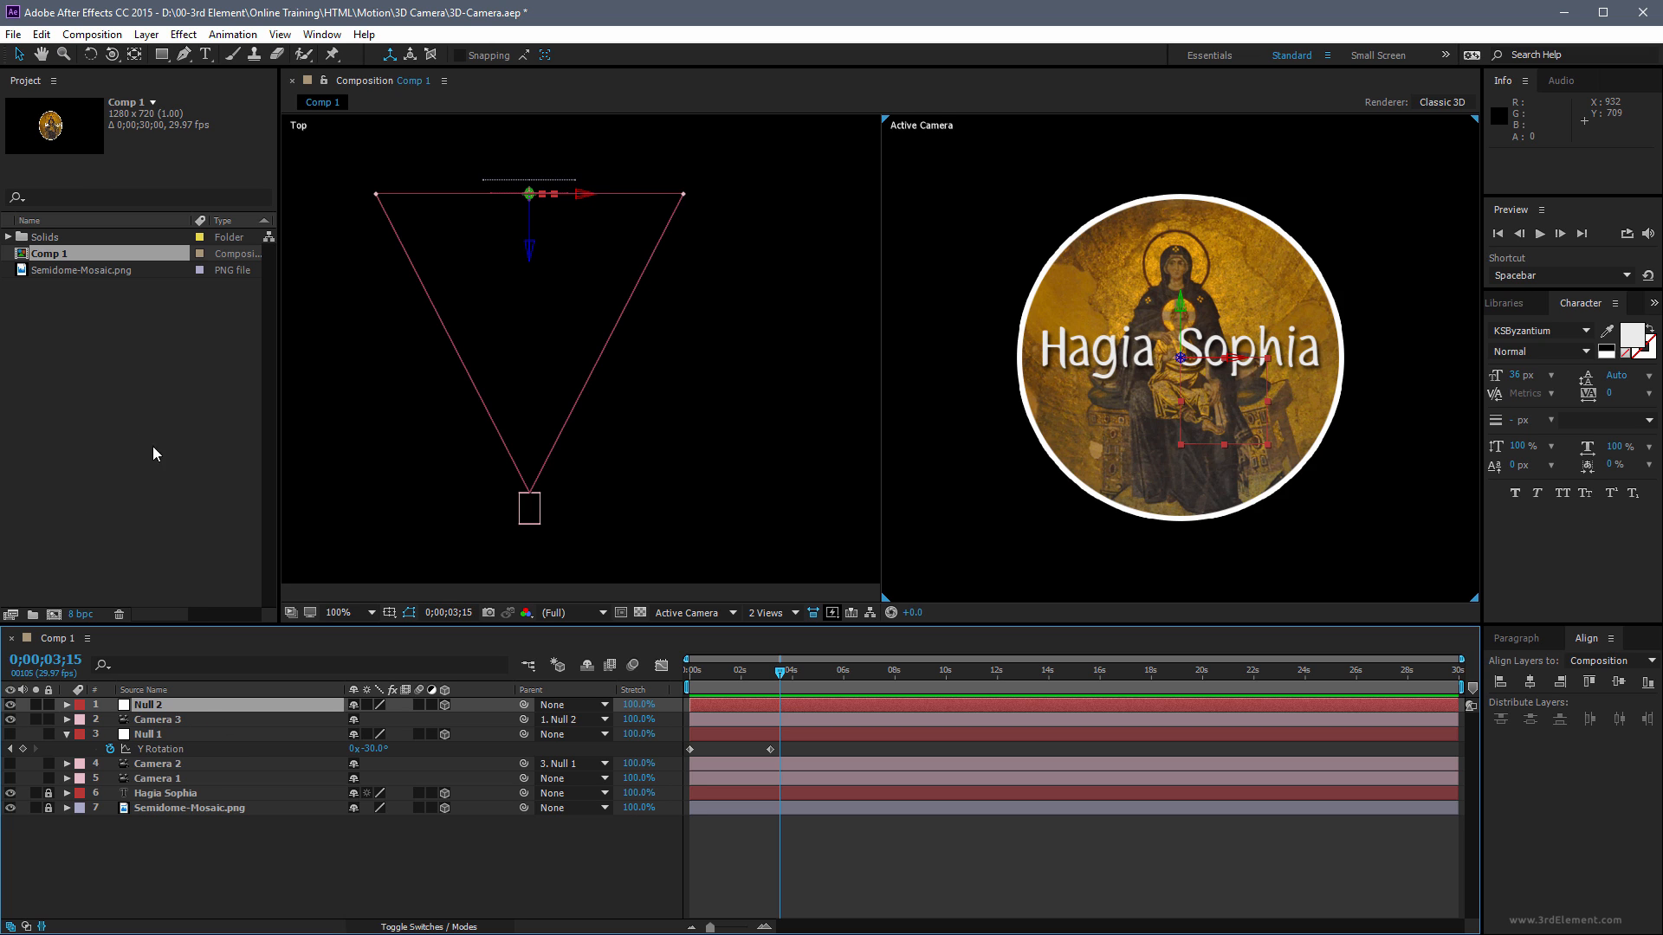
Revert the project to its last saved version
click(13, 34)
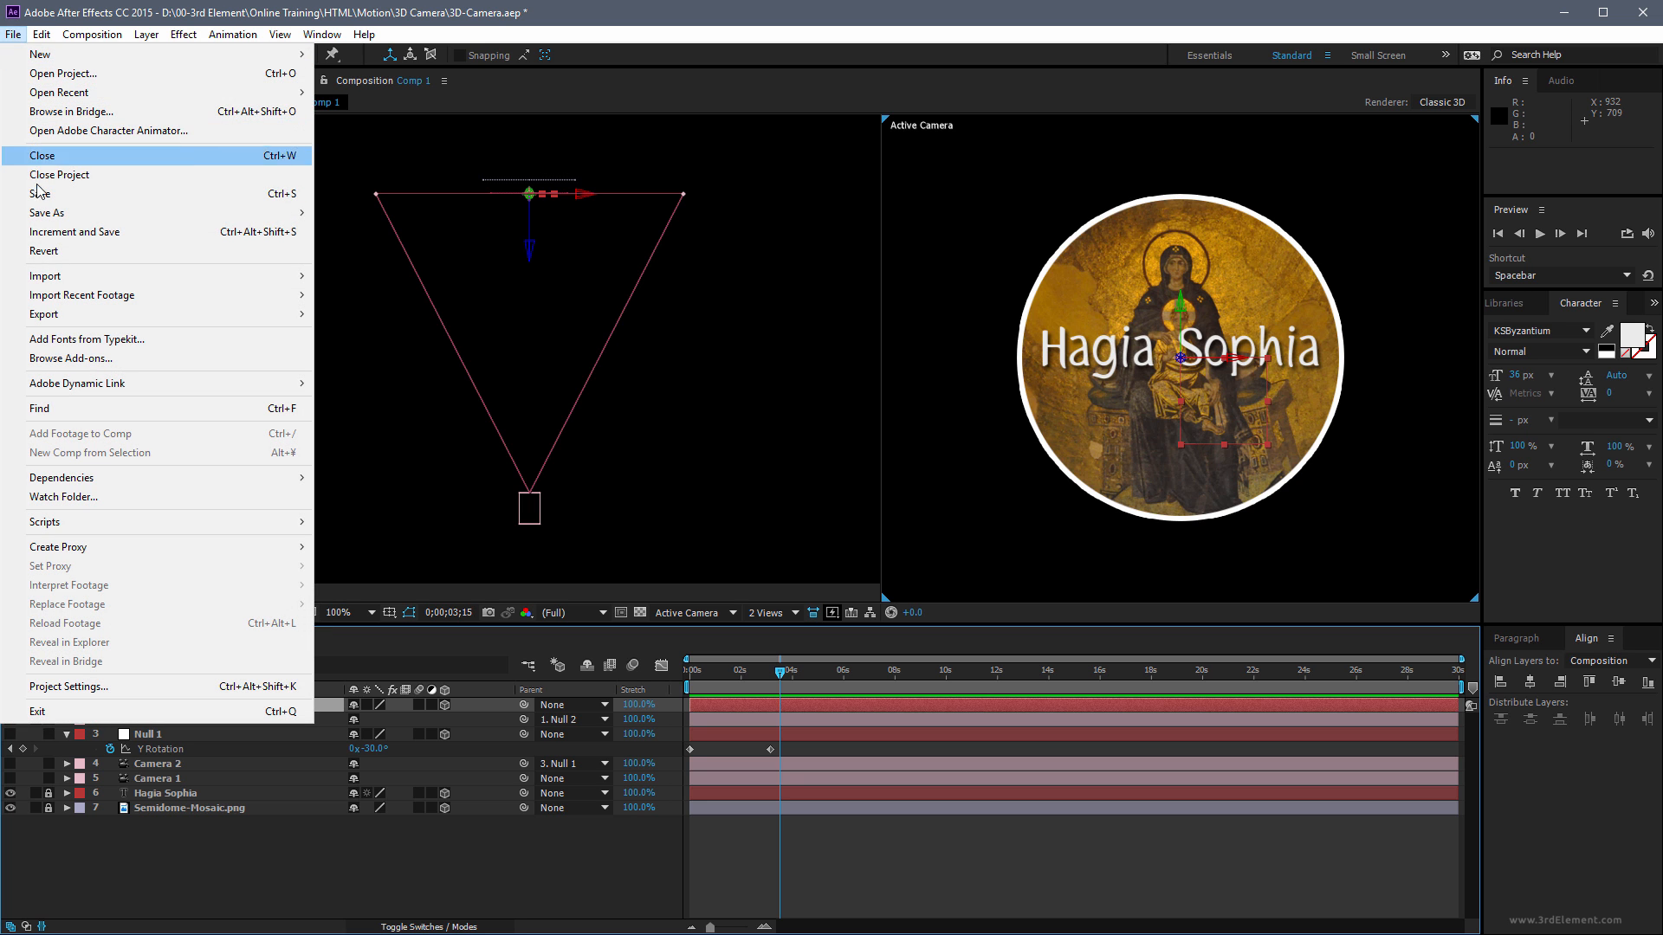
click(52, 250)
click(918, 507)
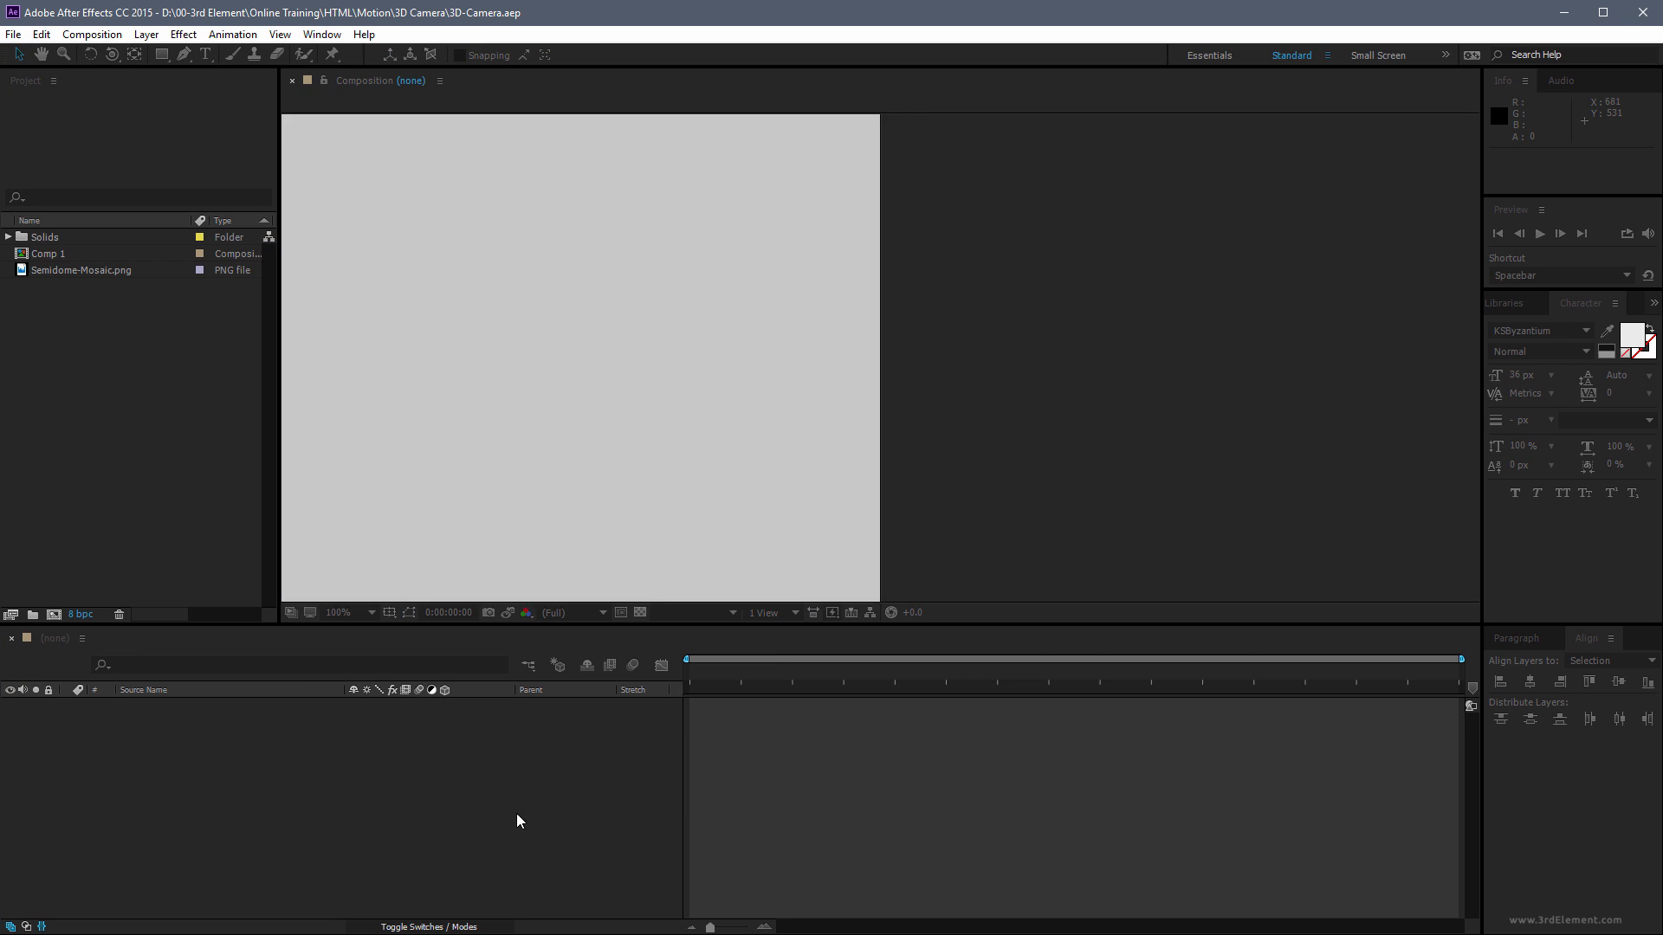
Start a Position animation on Camera 2 at 0;00;00;00 with its Z value set to -935.4
click(174, 735)
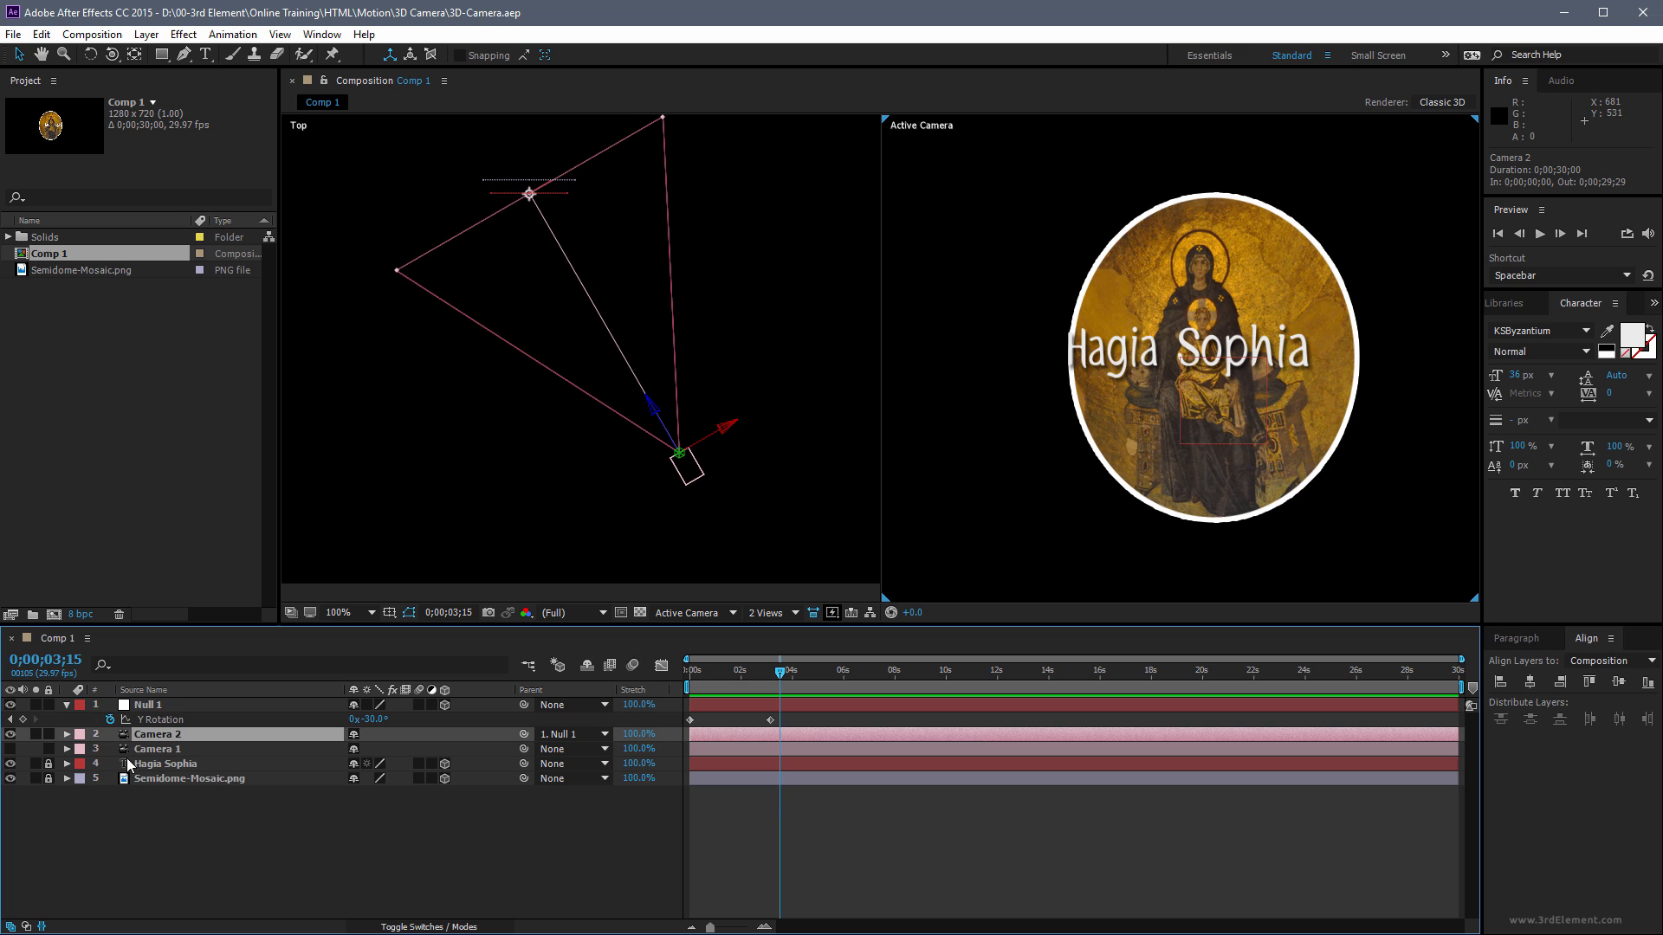
click(68, 734)
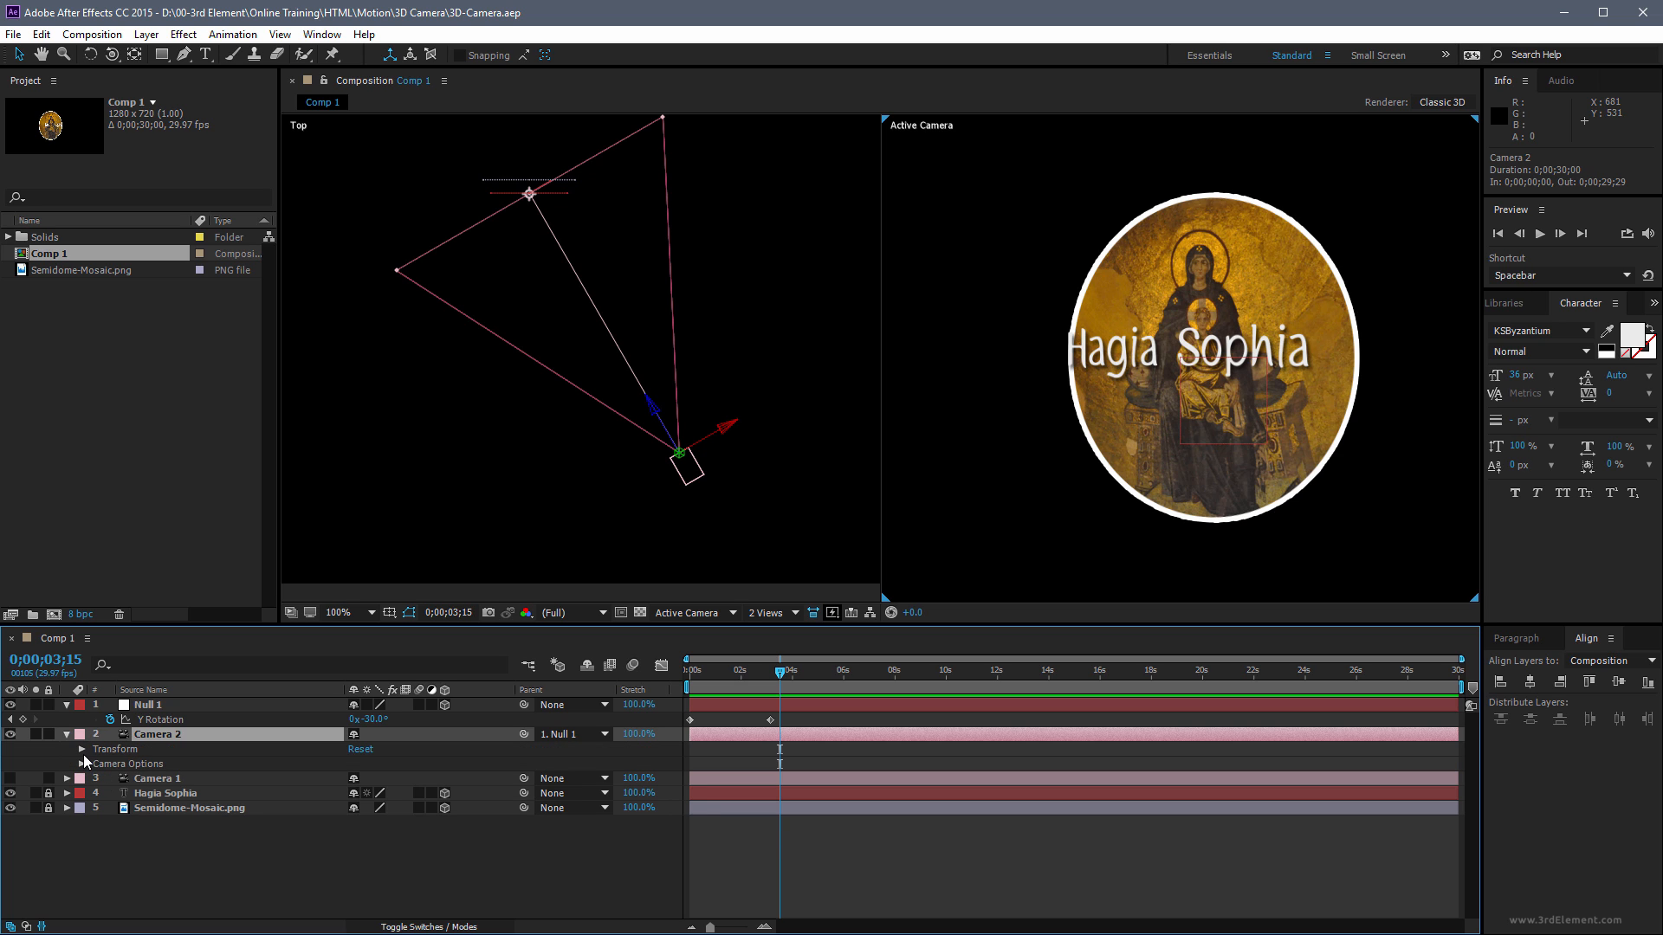
click(81, 750)
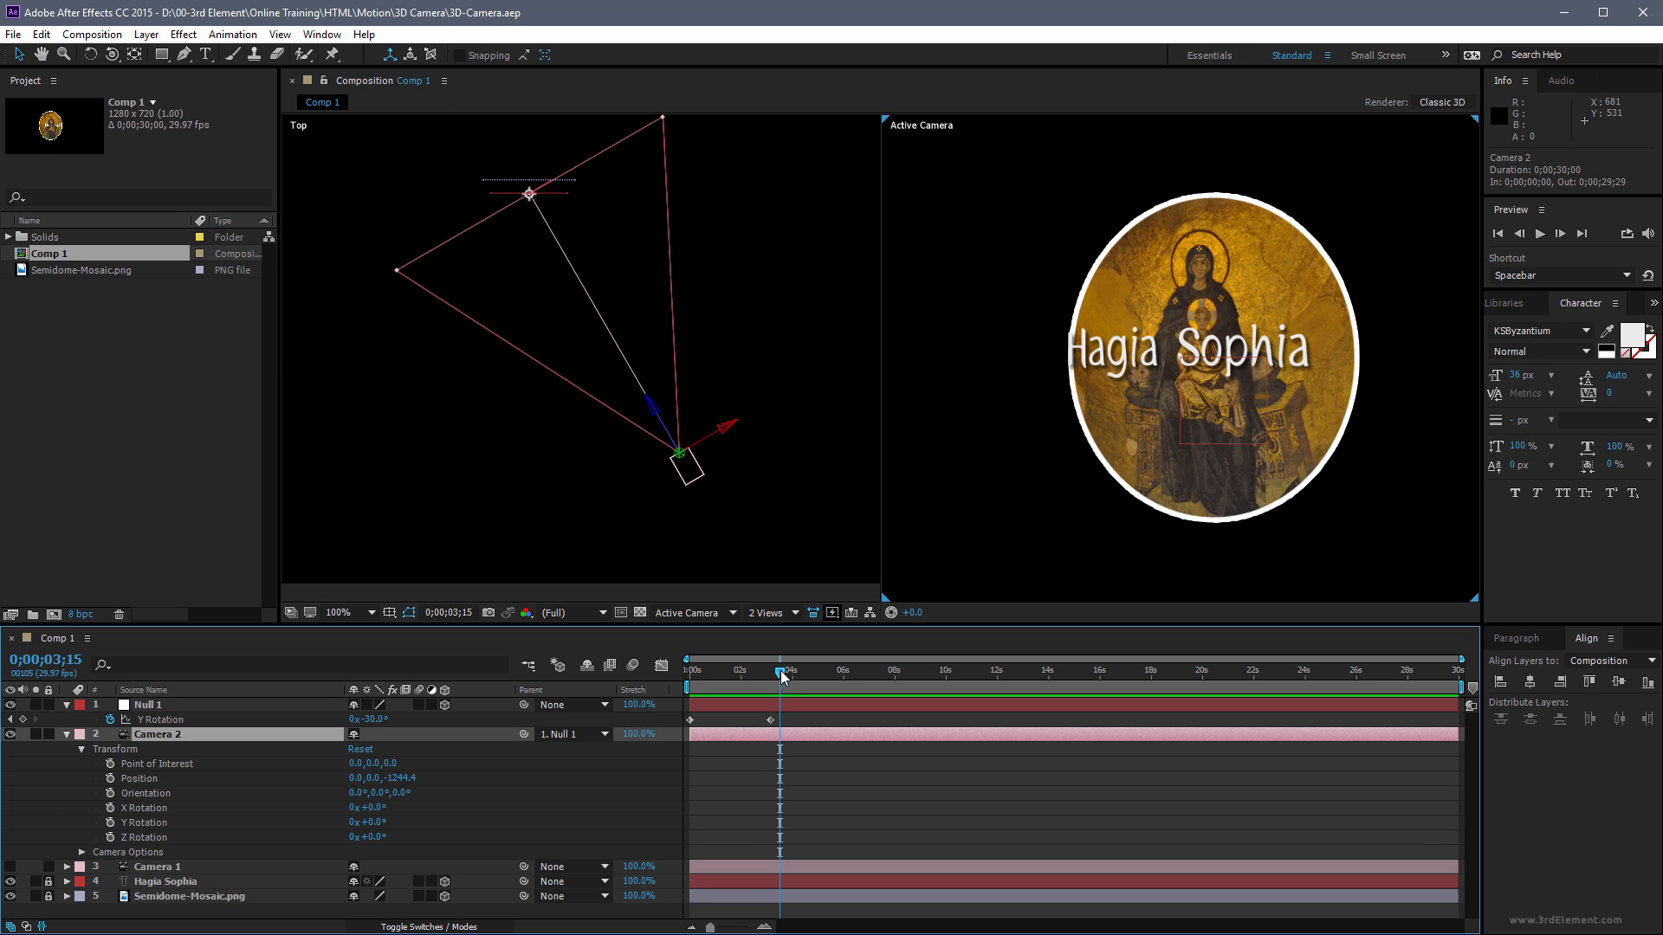
drag(781, 675, 610, 701)
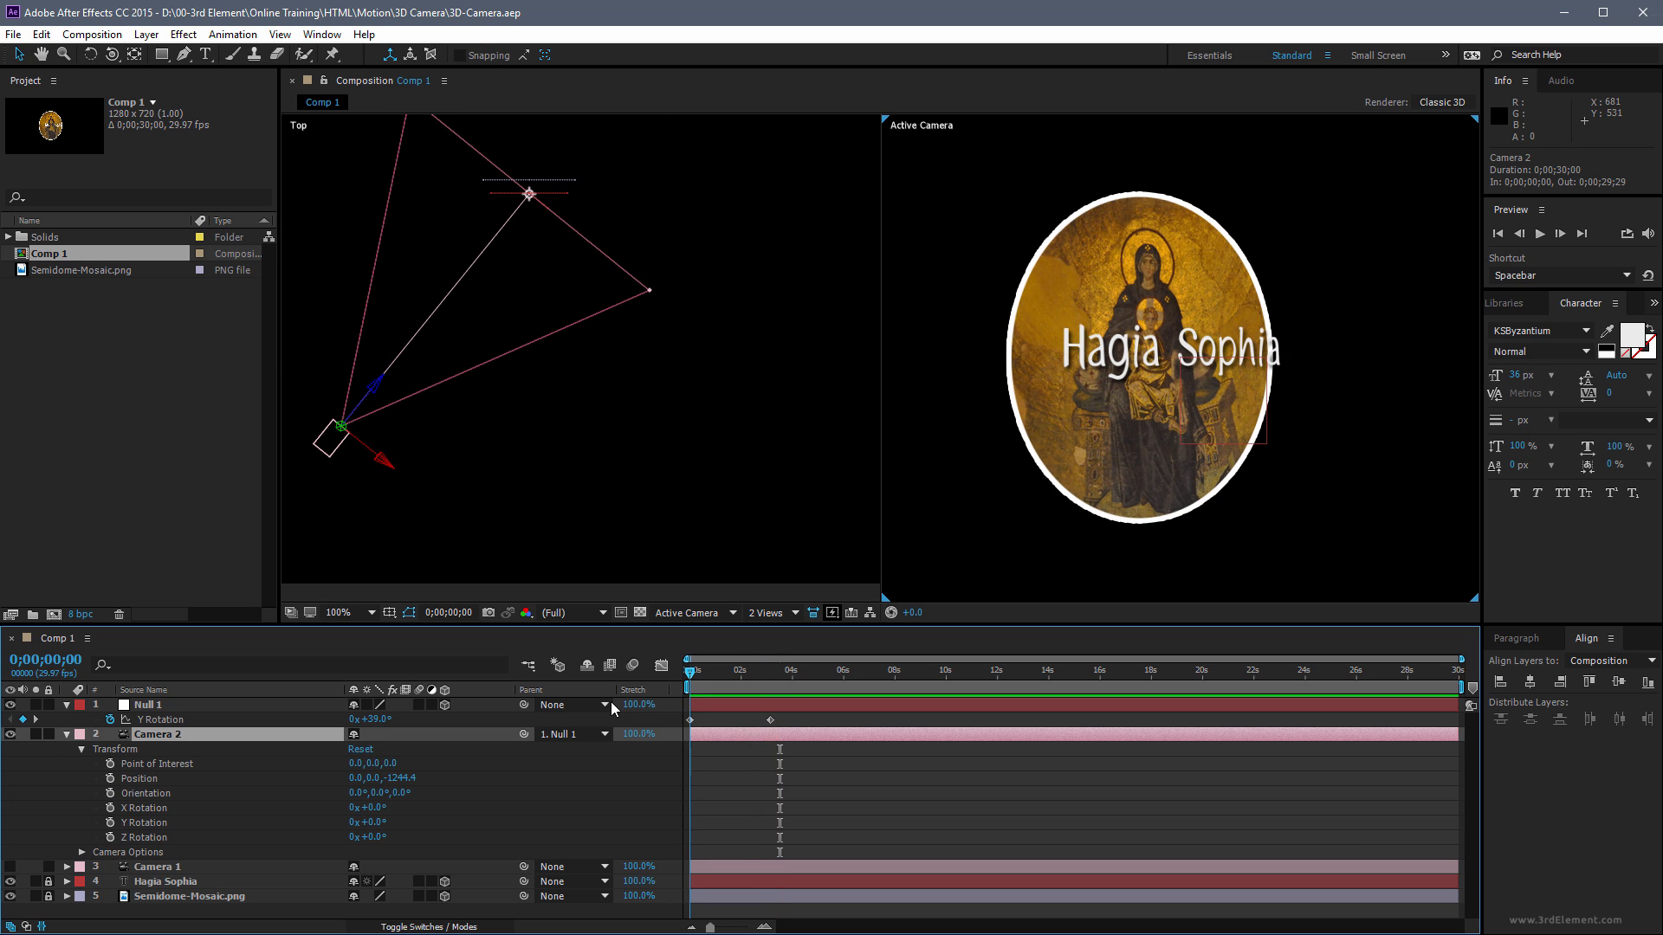
click(111, 777)
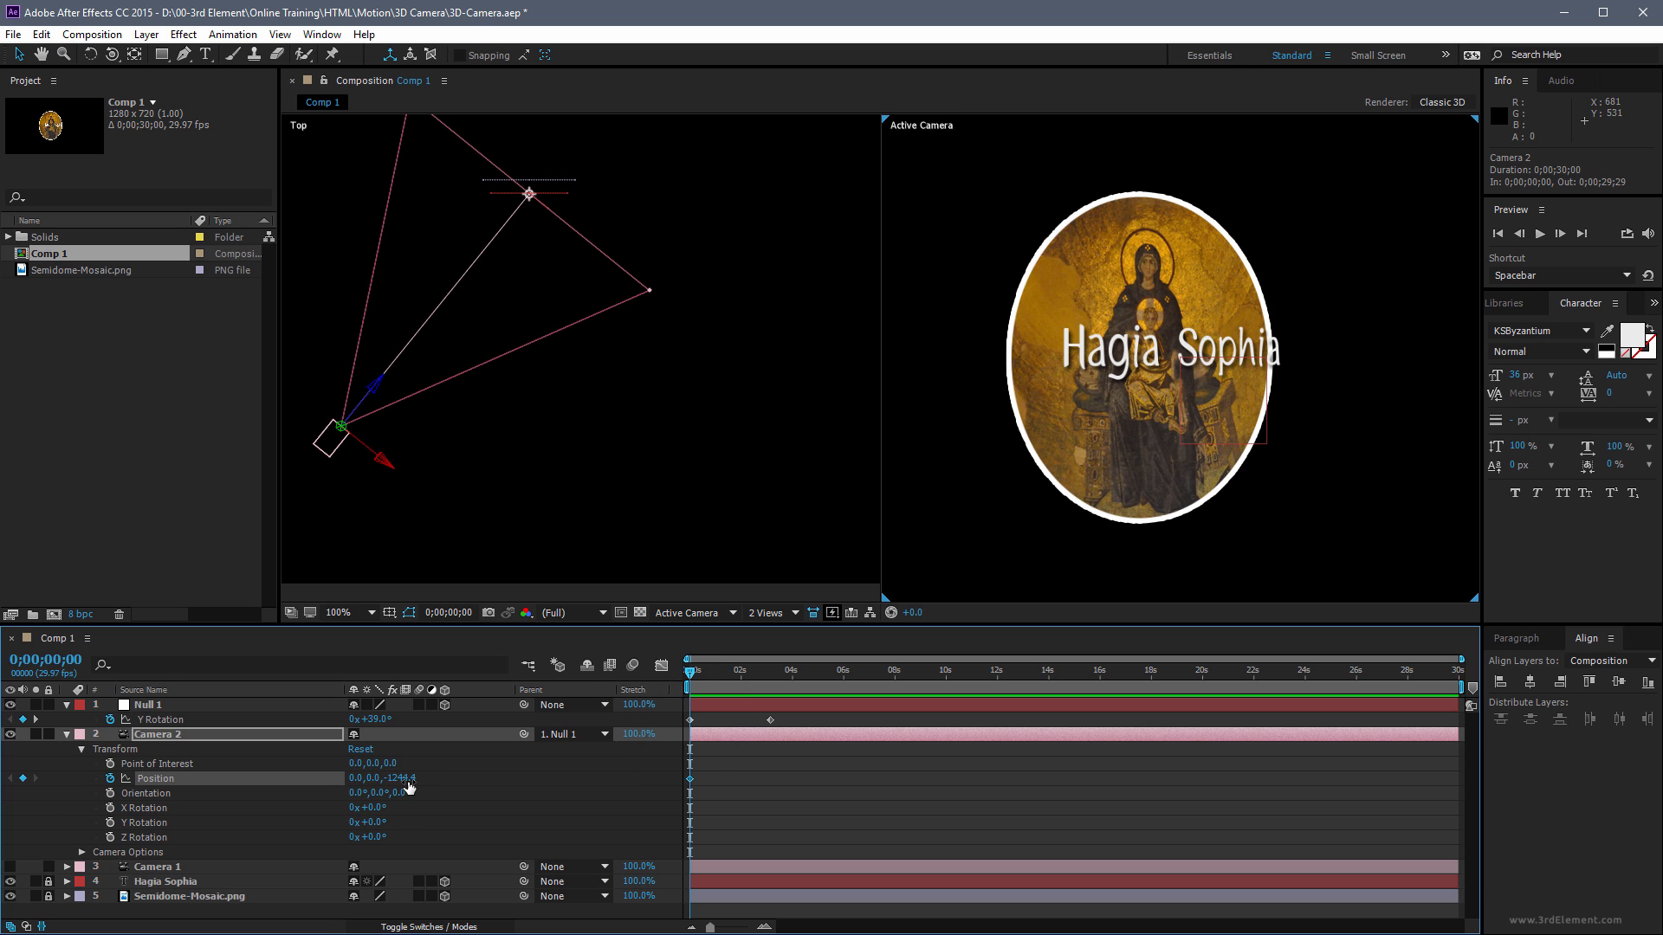
drag(407, 784, 674, 780)
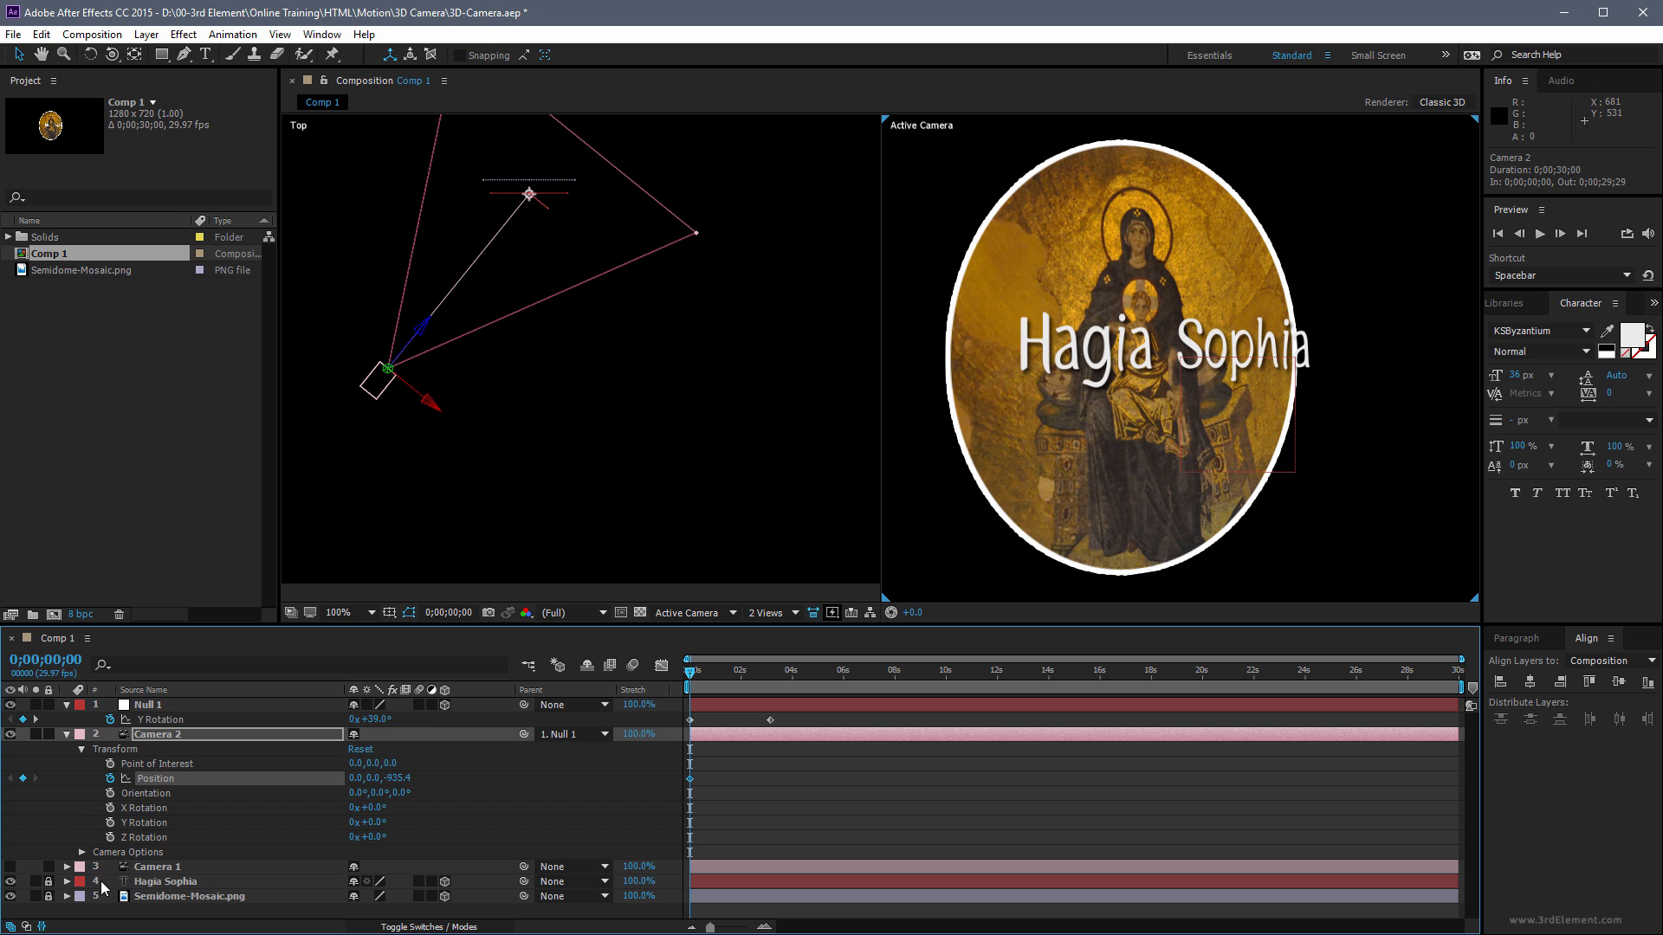
Keyframe Camera 2's Z Position at -1250.4 on the null's second keyframe at 0;00;03;04, and preview the animation from the start
click(37, 720)
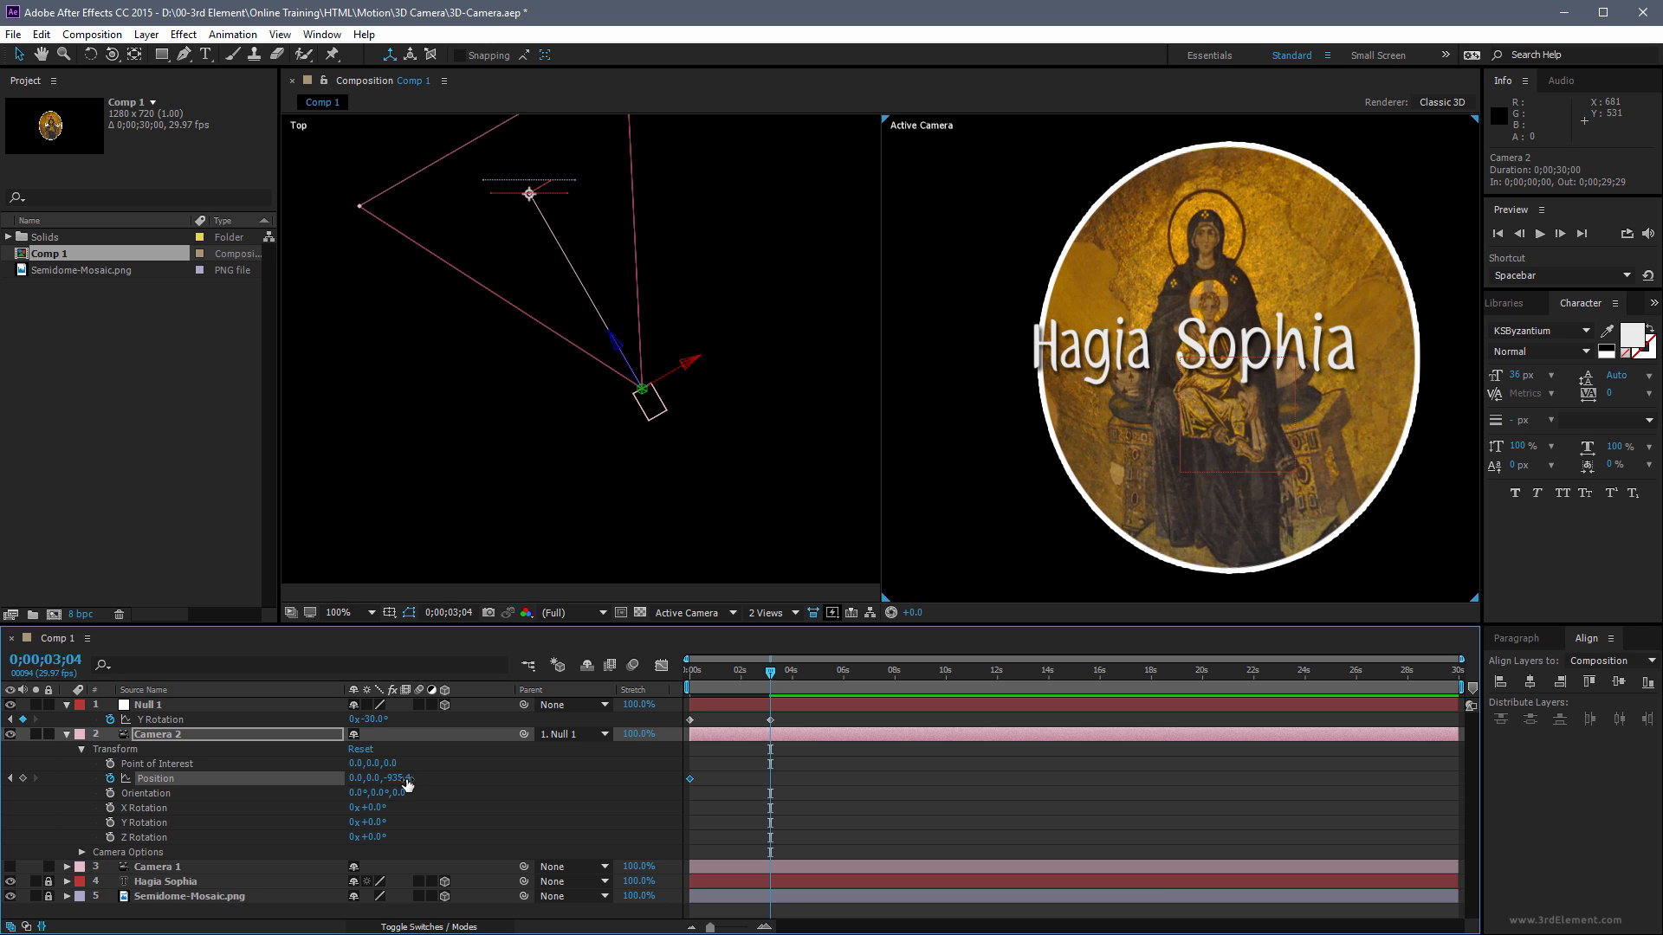
drag(408, 785, 156, 809)
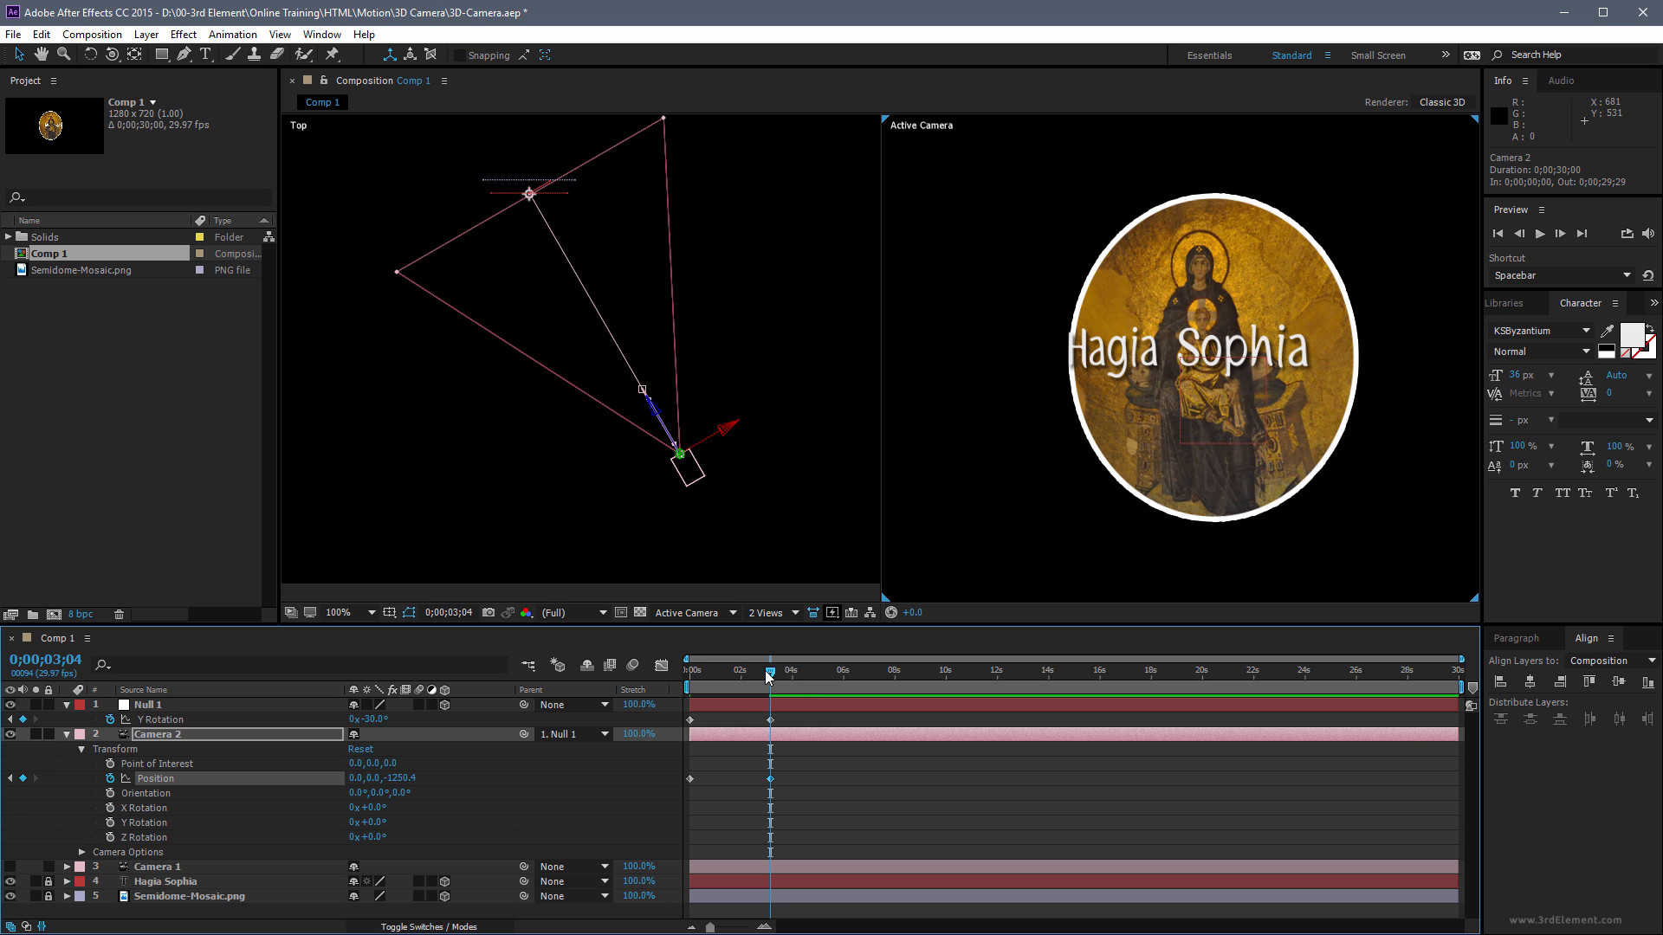
drag(766, 676, 617, 700)
key(space)
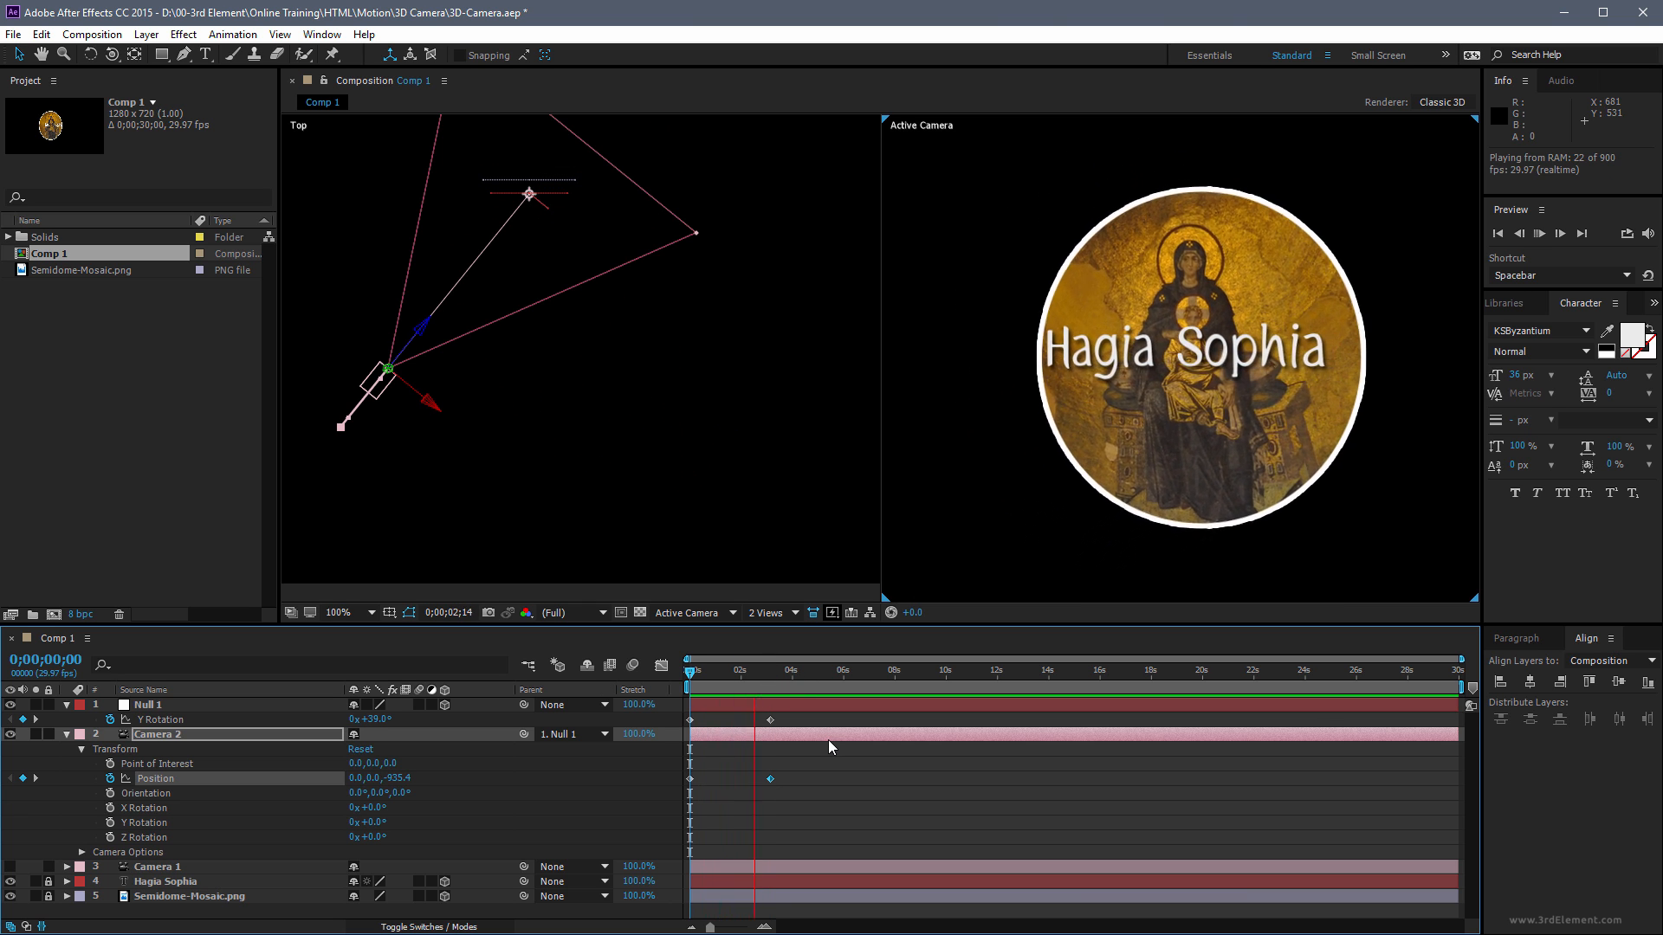
Stop the preview, return the playhead to 0;00;00;00 and collapse Camera 2's properties
key(space)
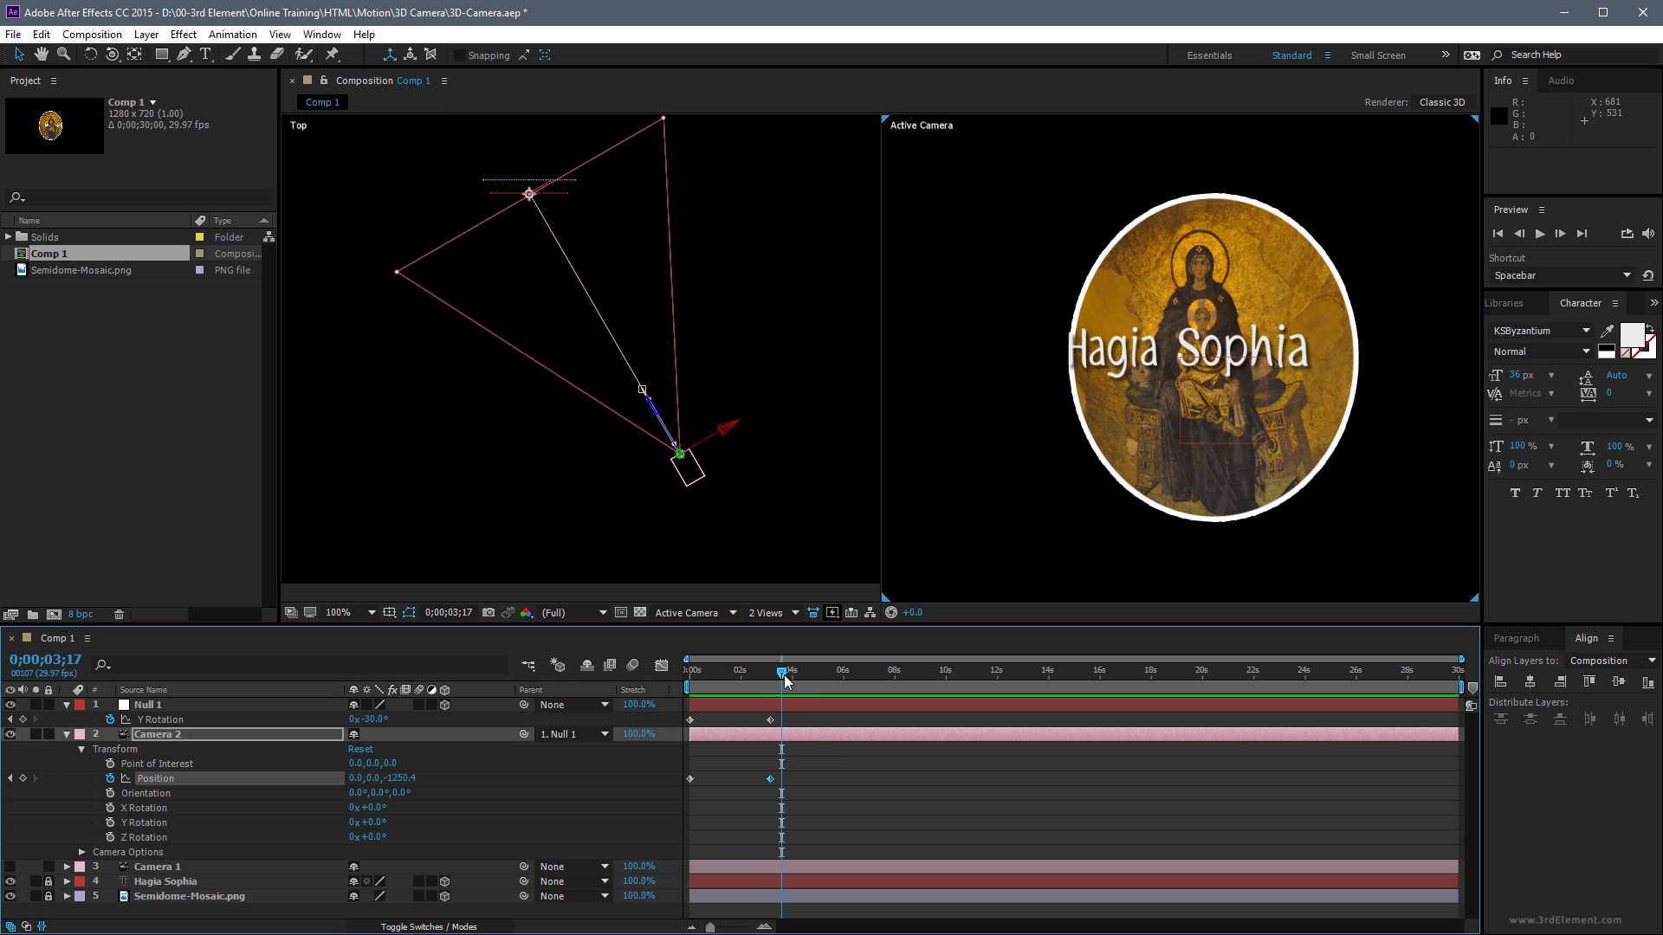
drag(785, 680, 620, 704)
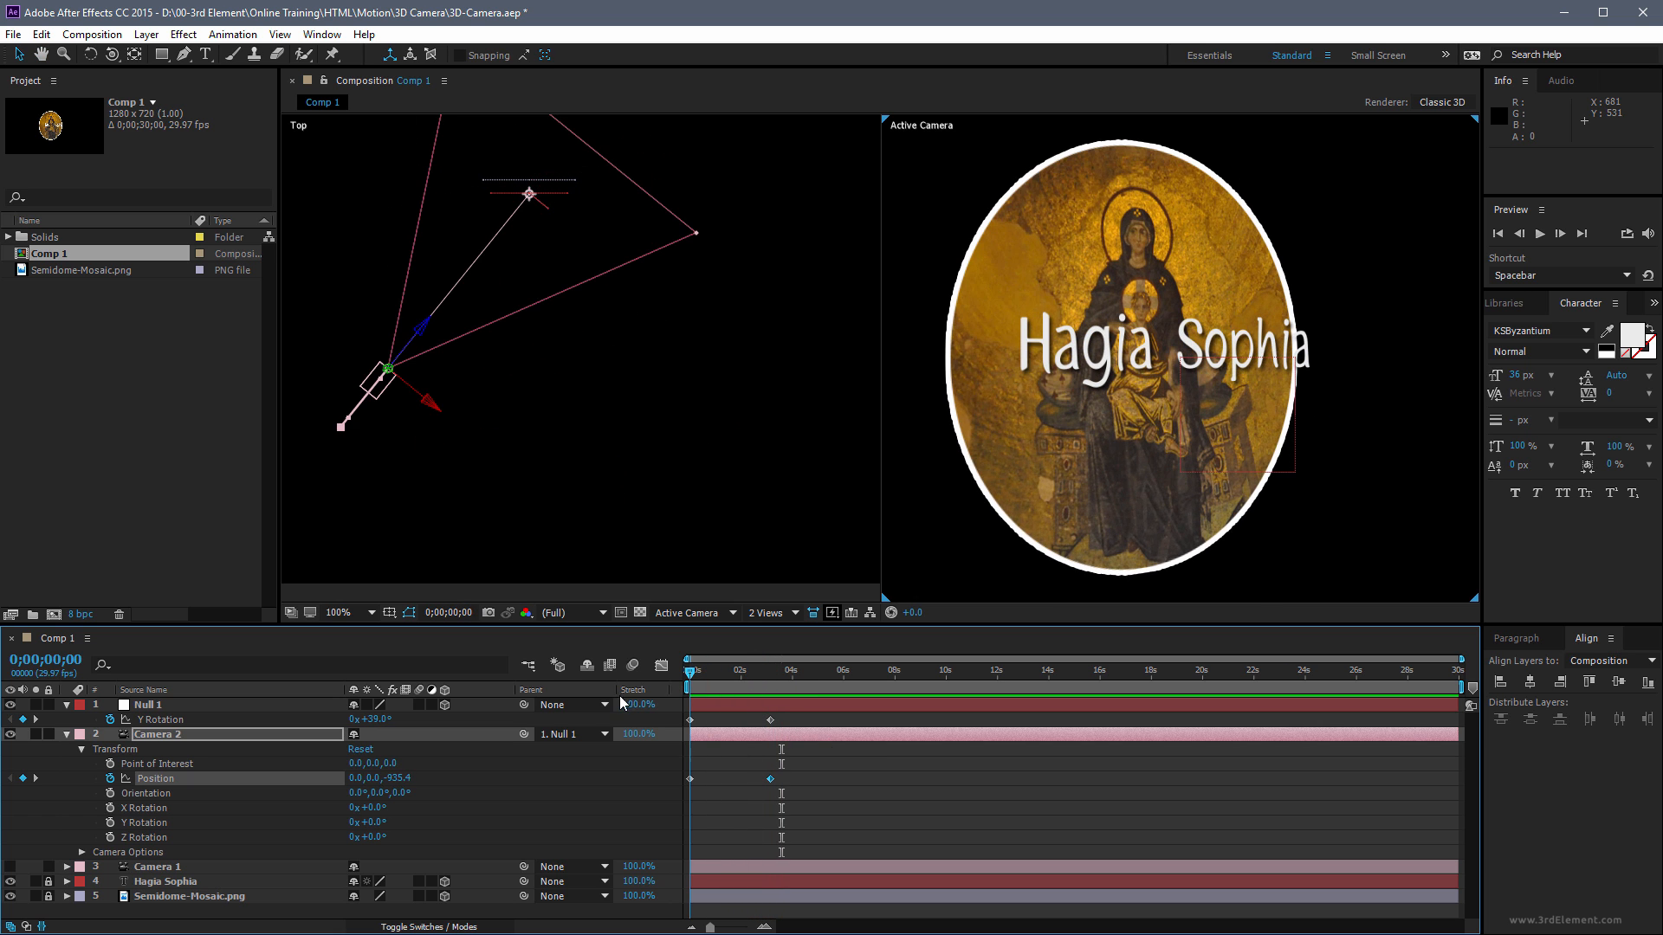
click(67, 734)
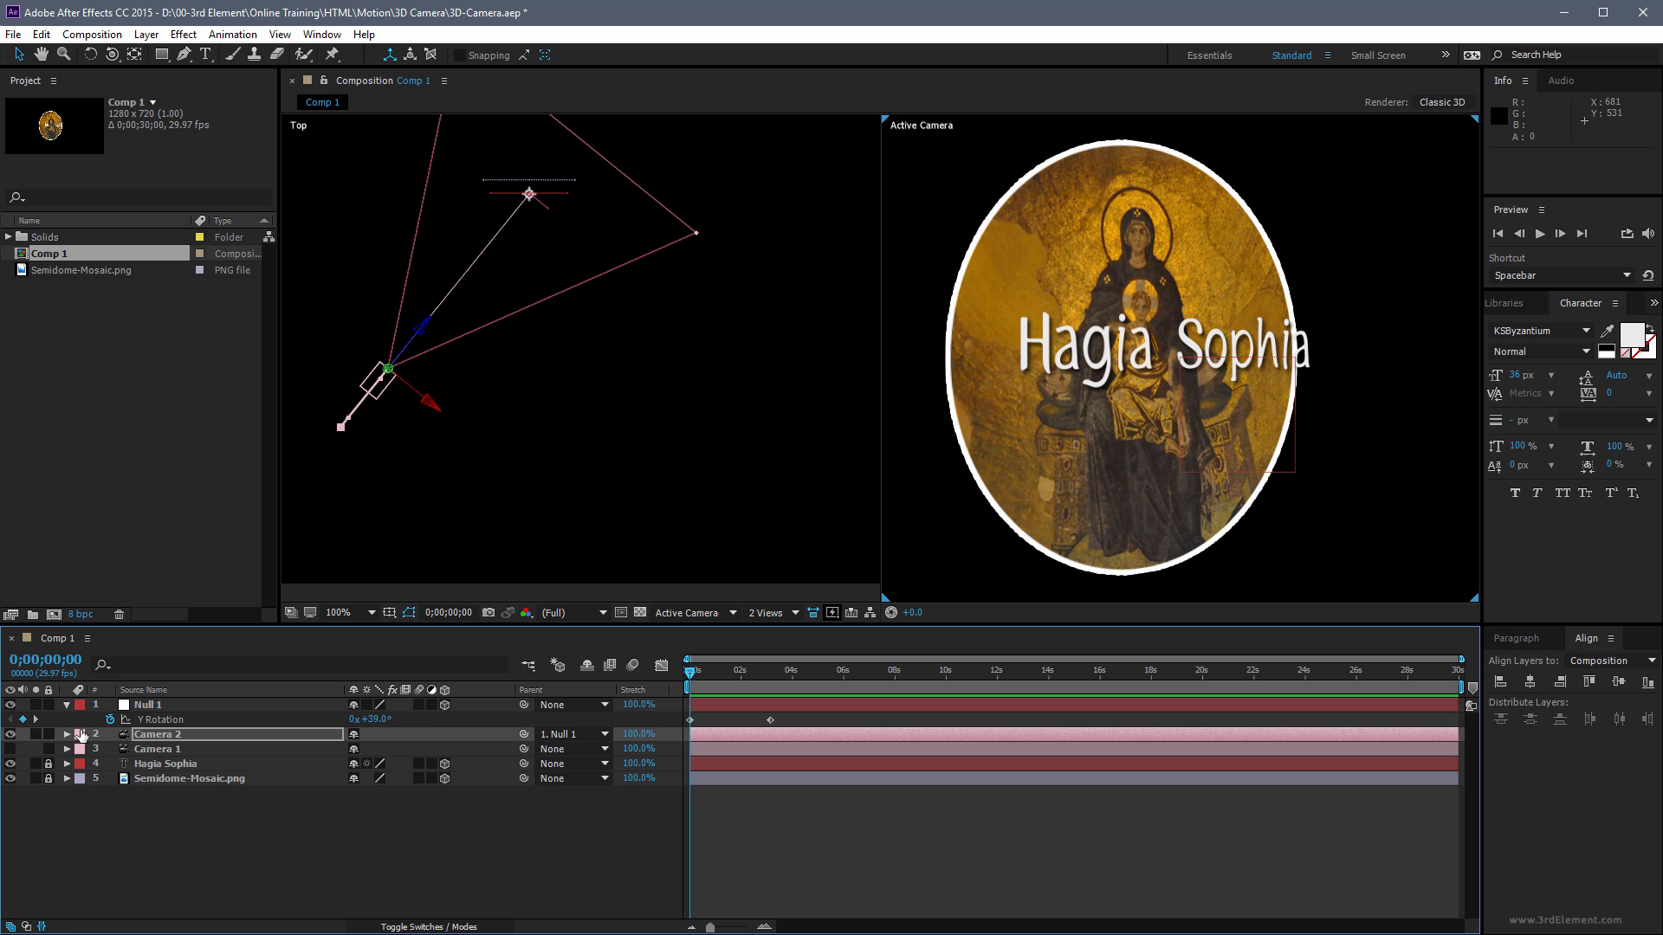
Add another null object above Null 1 and parent Null 1 to it
click(167, 705)
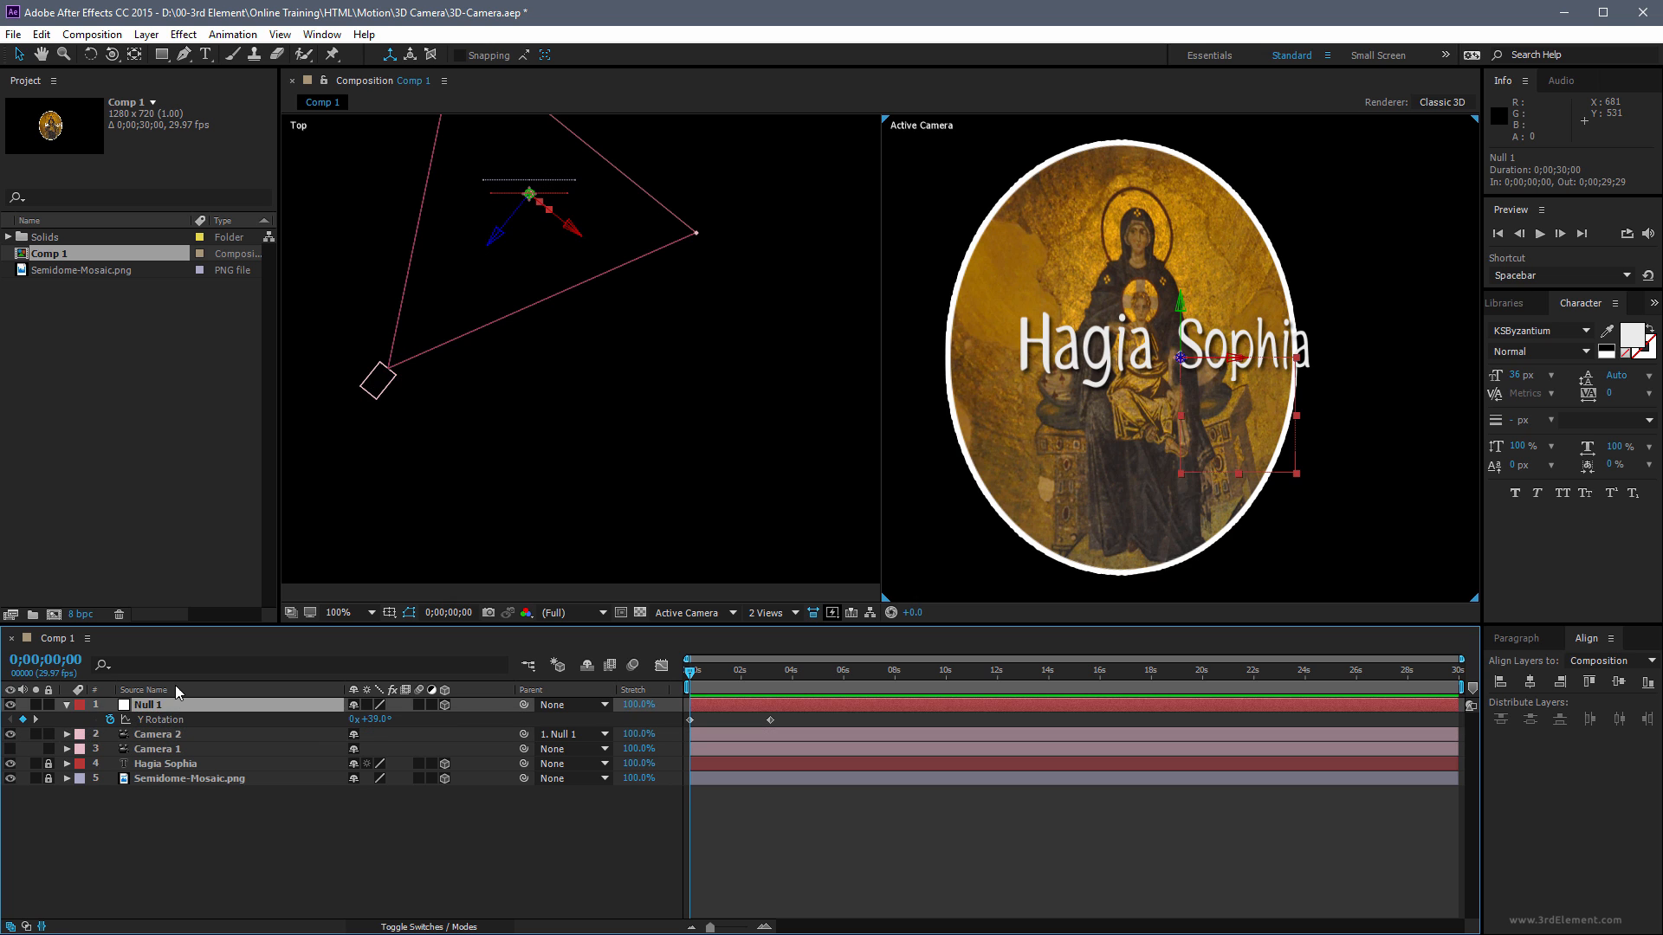
click(146, 35)
mouse_move(154, 55)
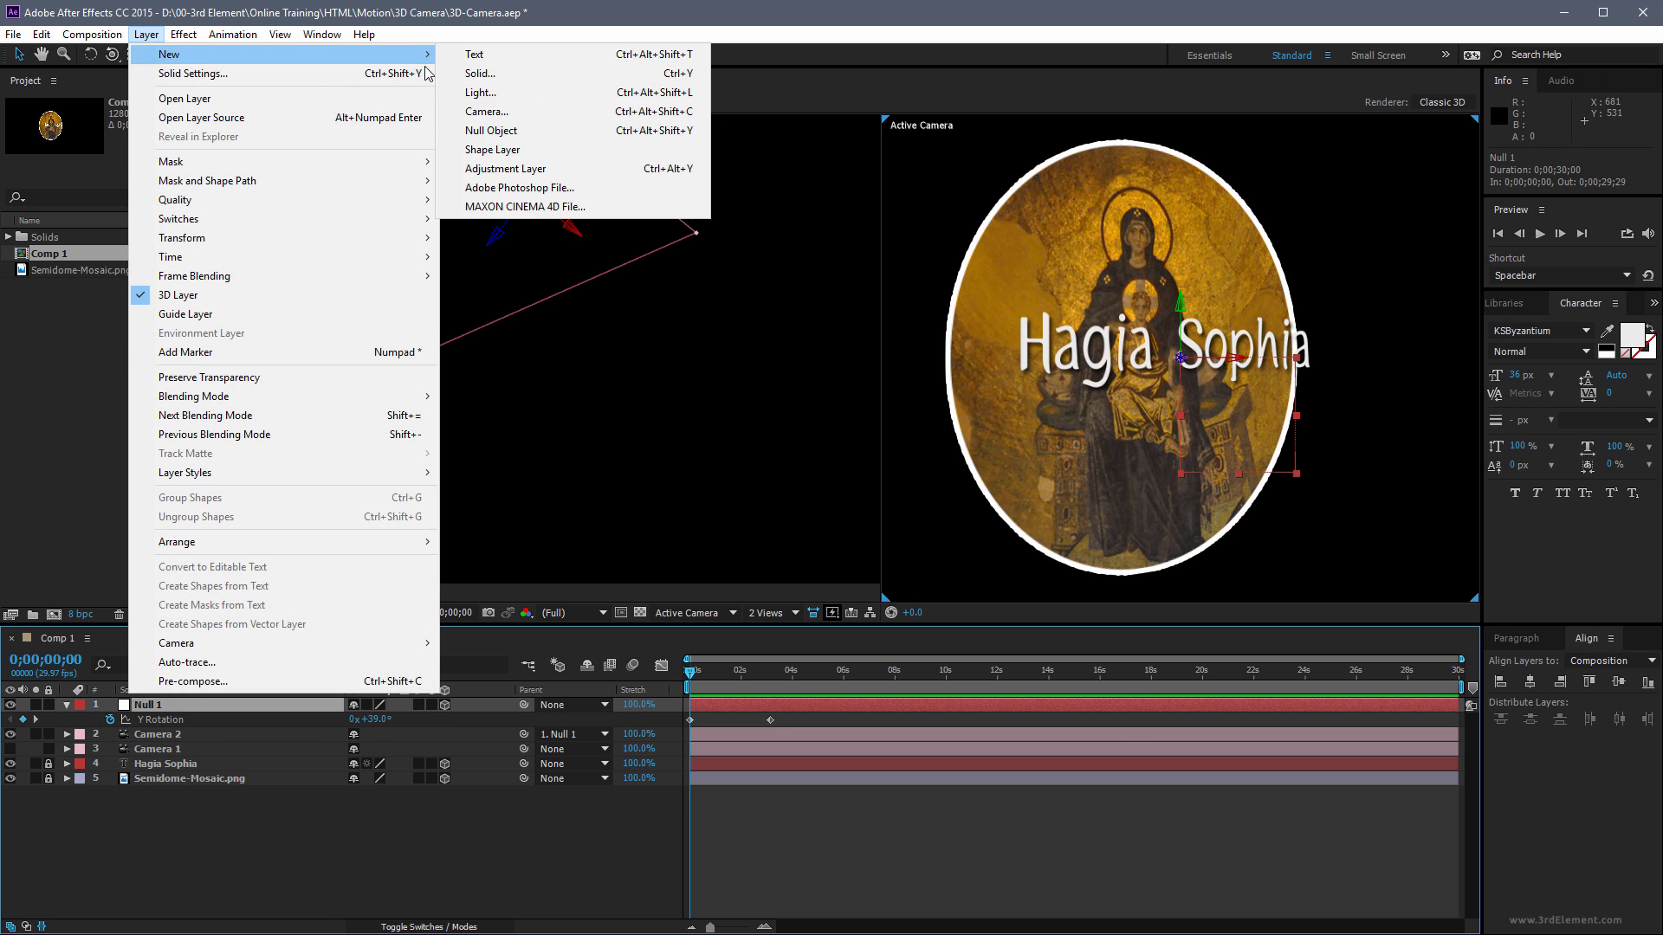
click(491, 130)
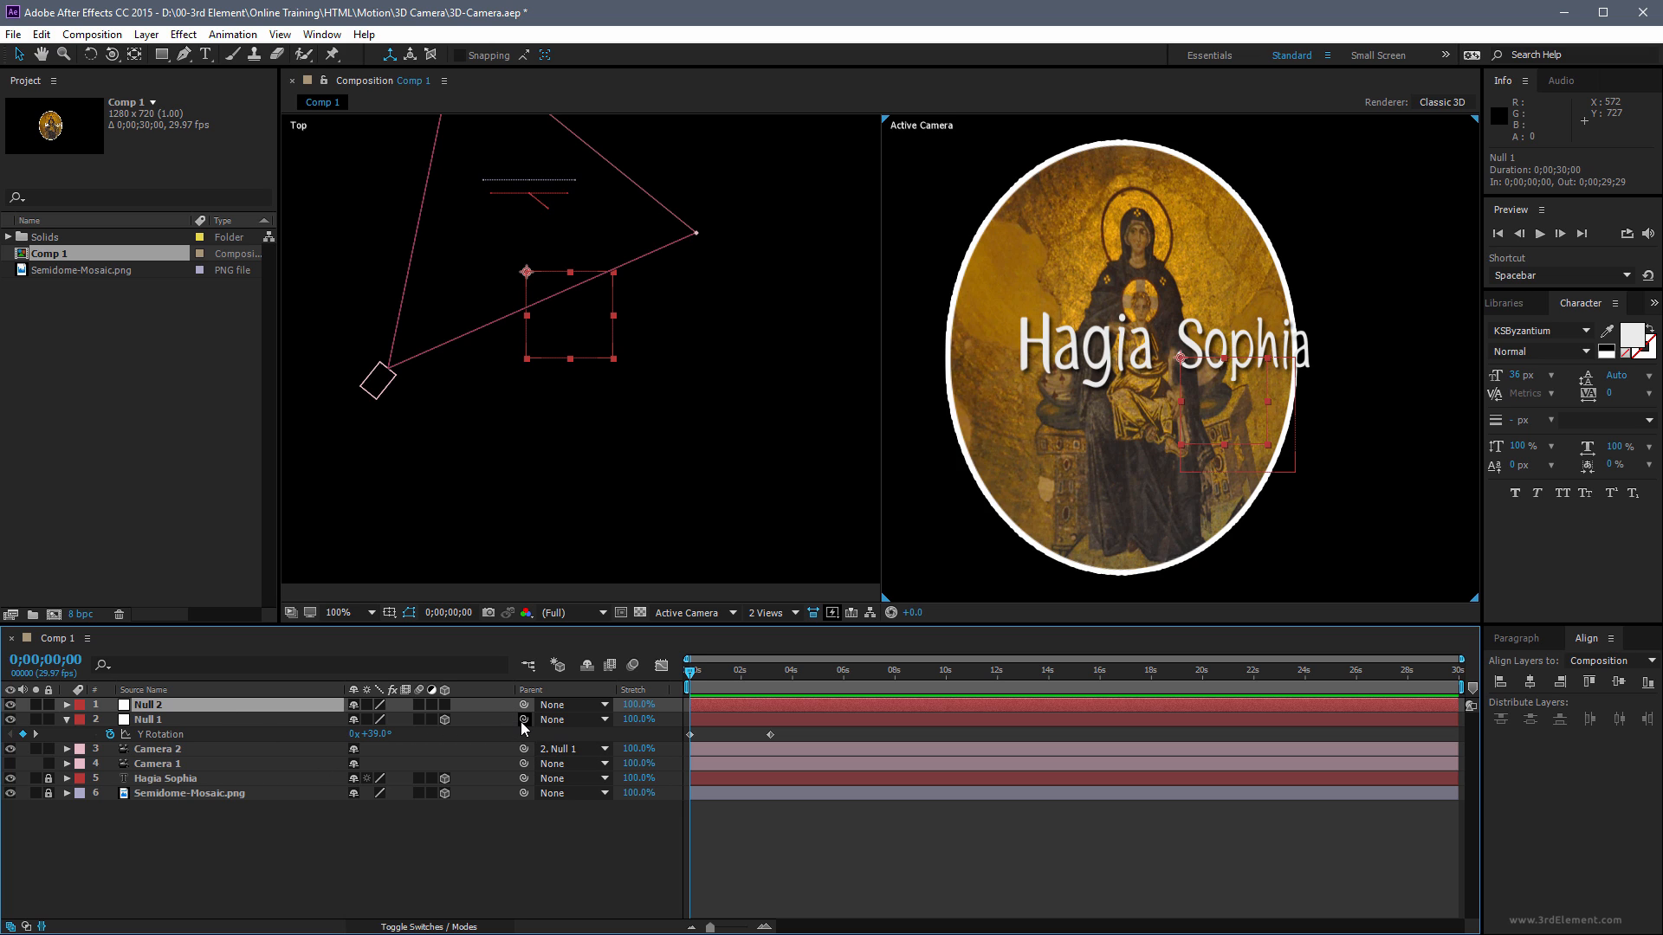
drag(523, 721, 237, 705)
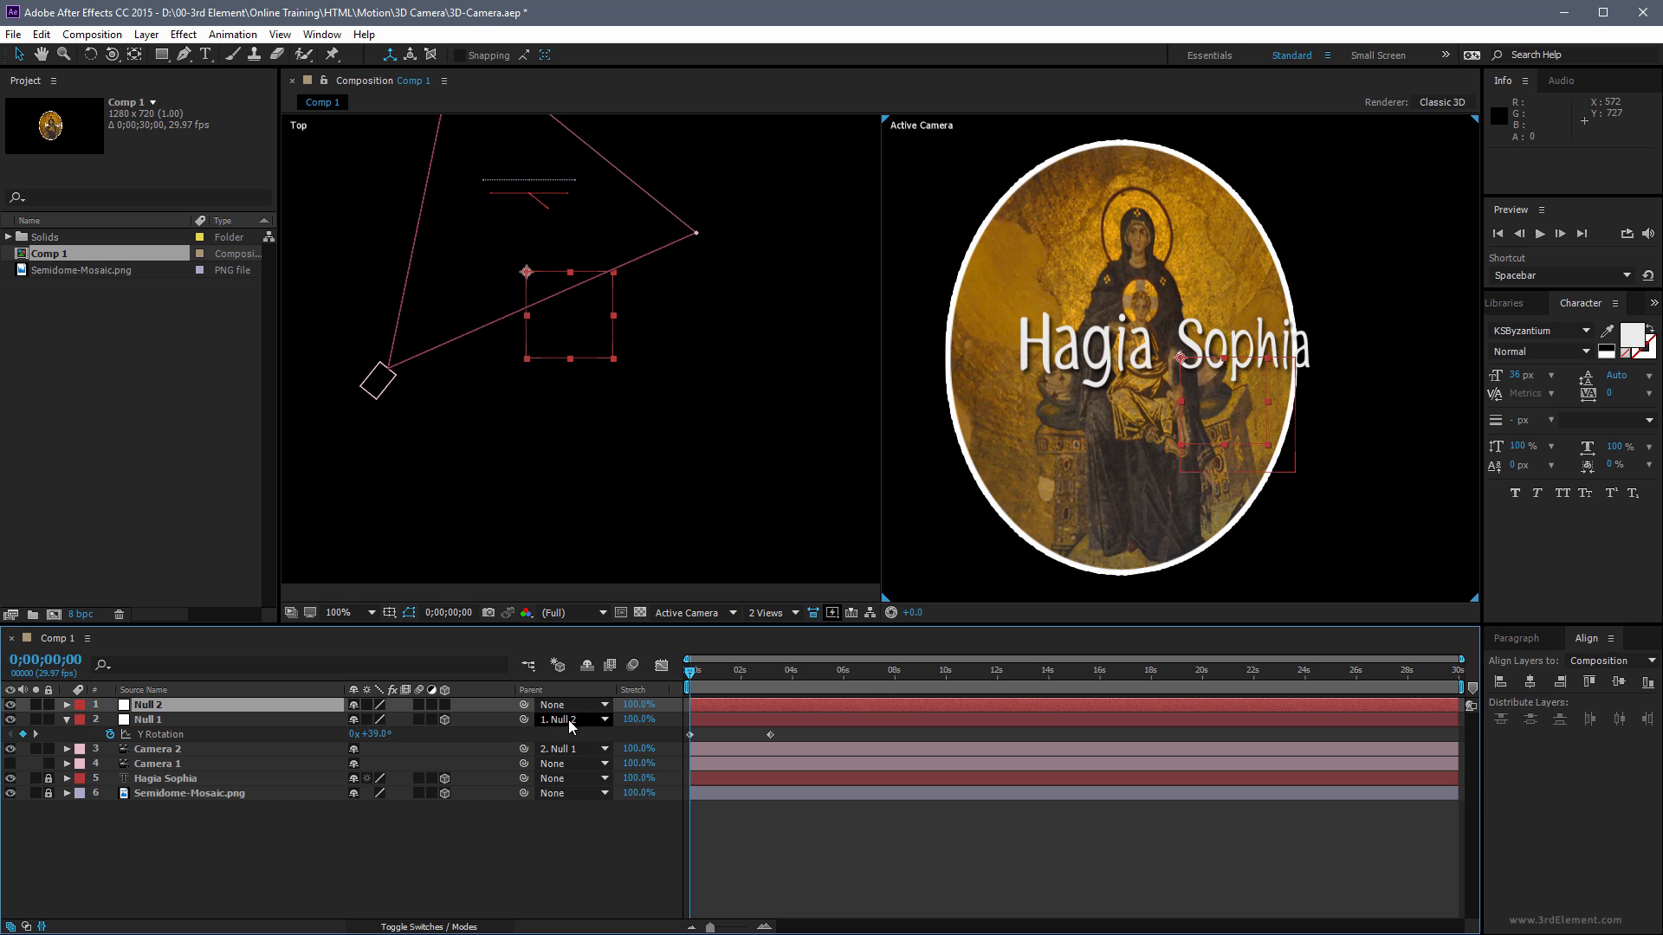
Make Null 2 a 3D layer and start its Position animation at 0;00;00;00
click(67, 706)
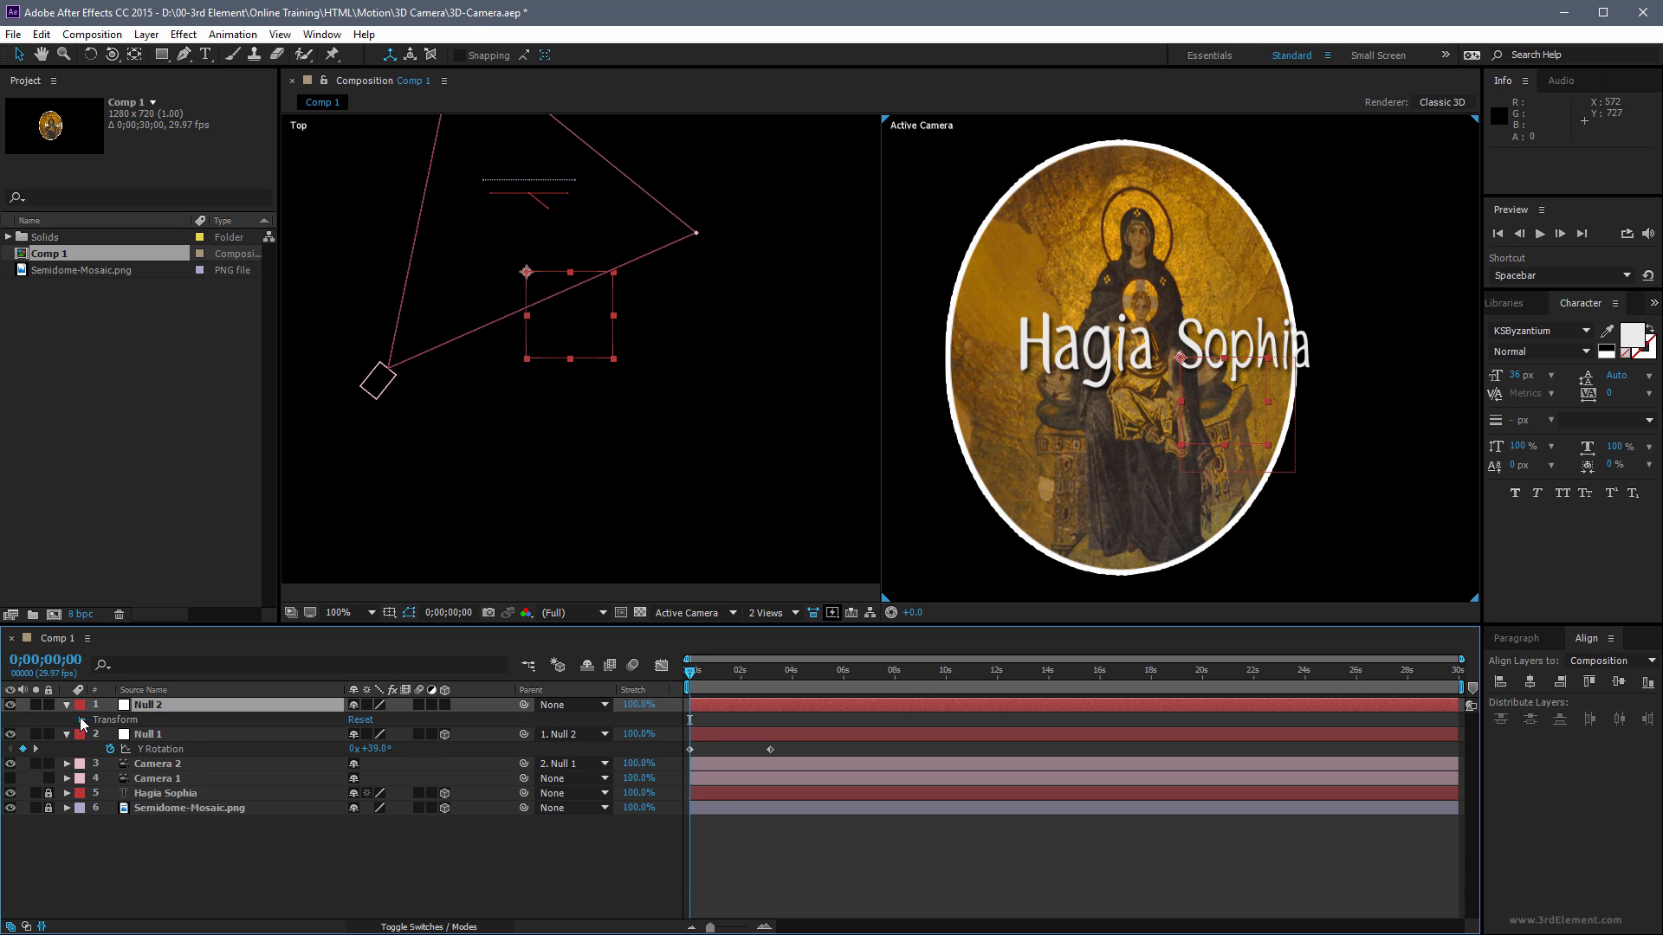
click(81, 720)
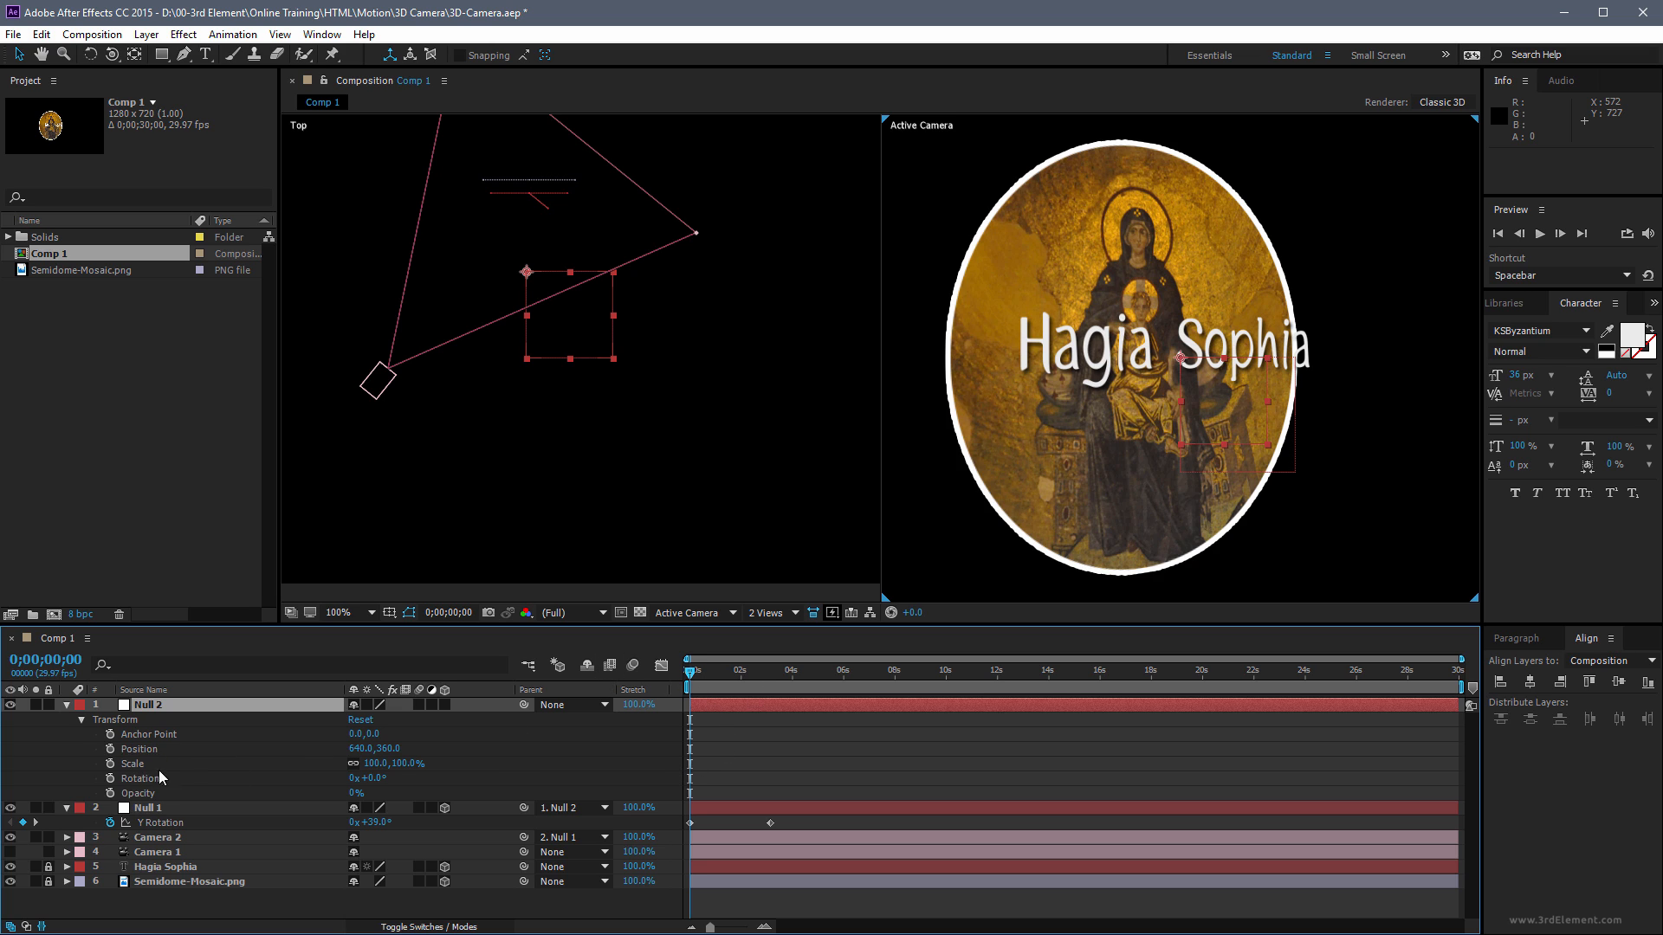
click(445, 705)
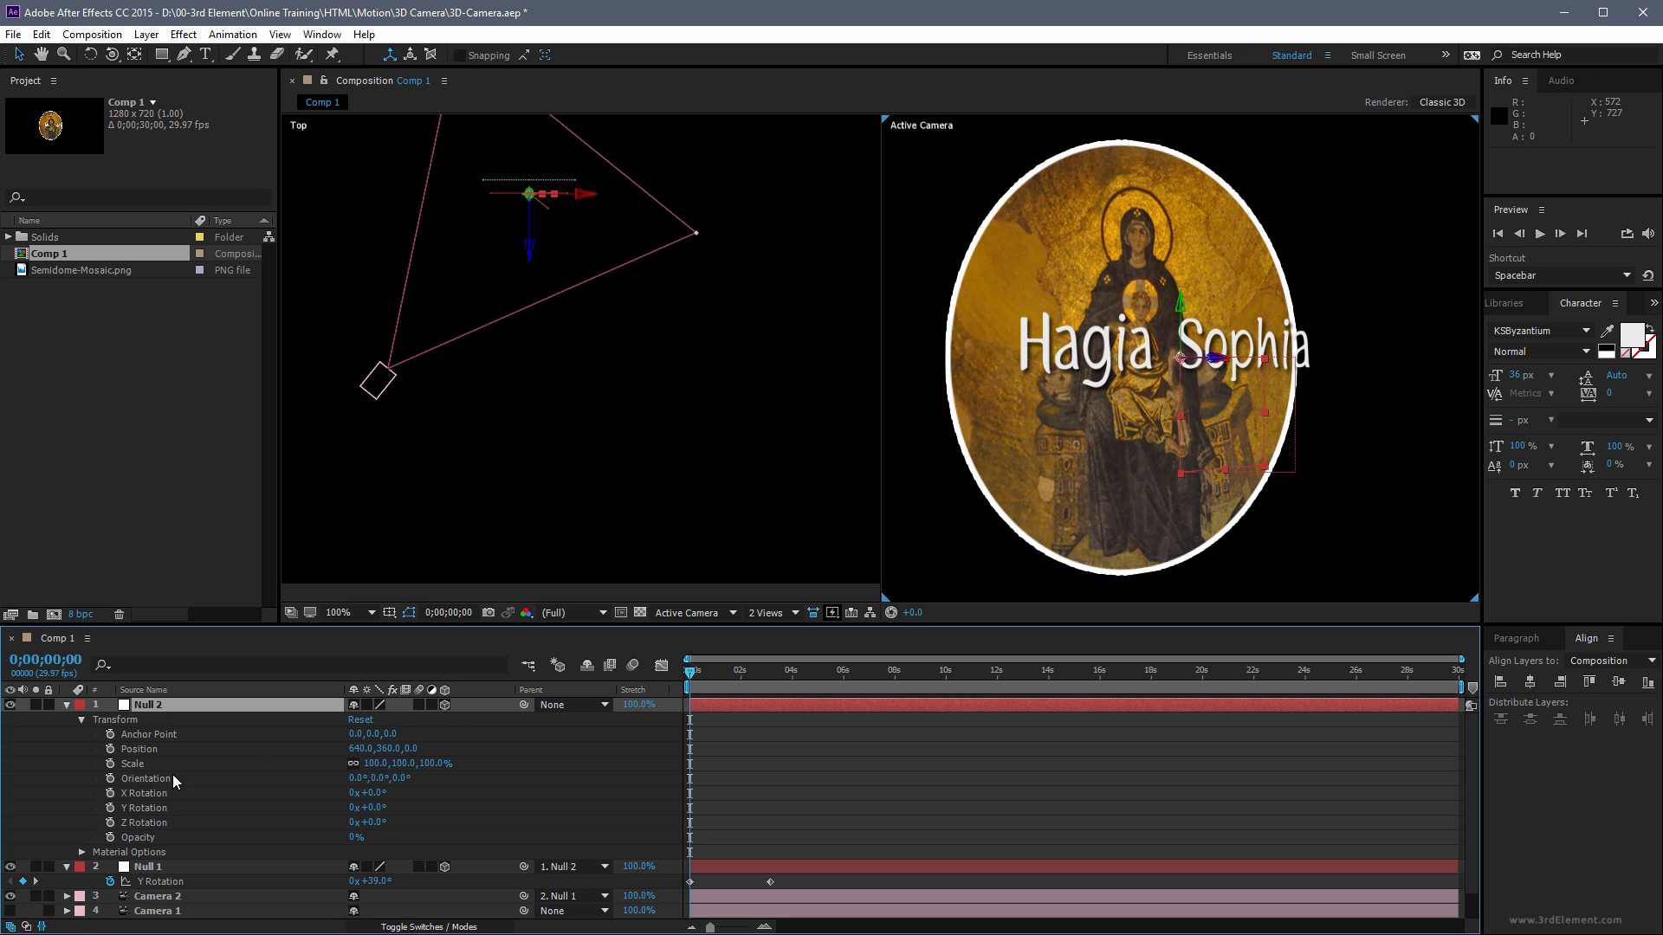
click(110, 749)
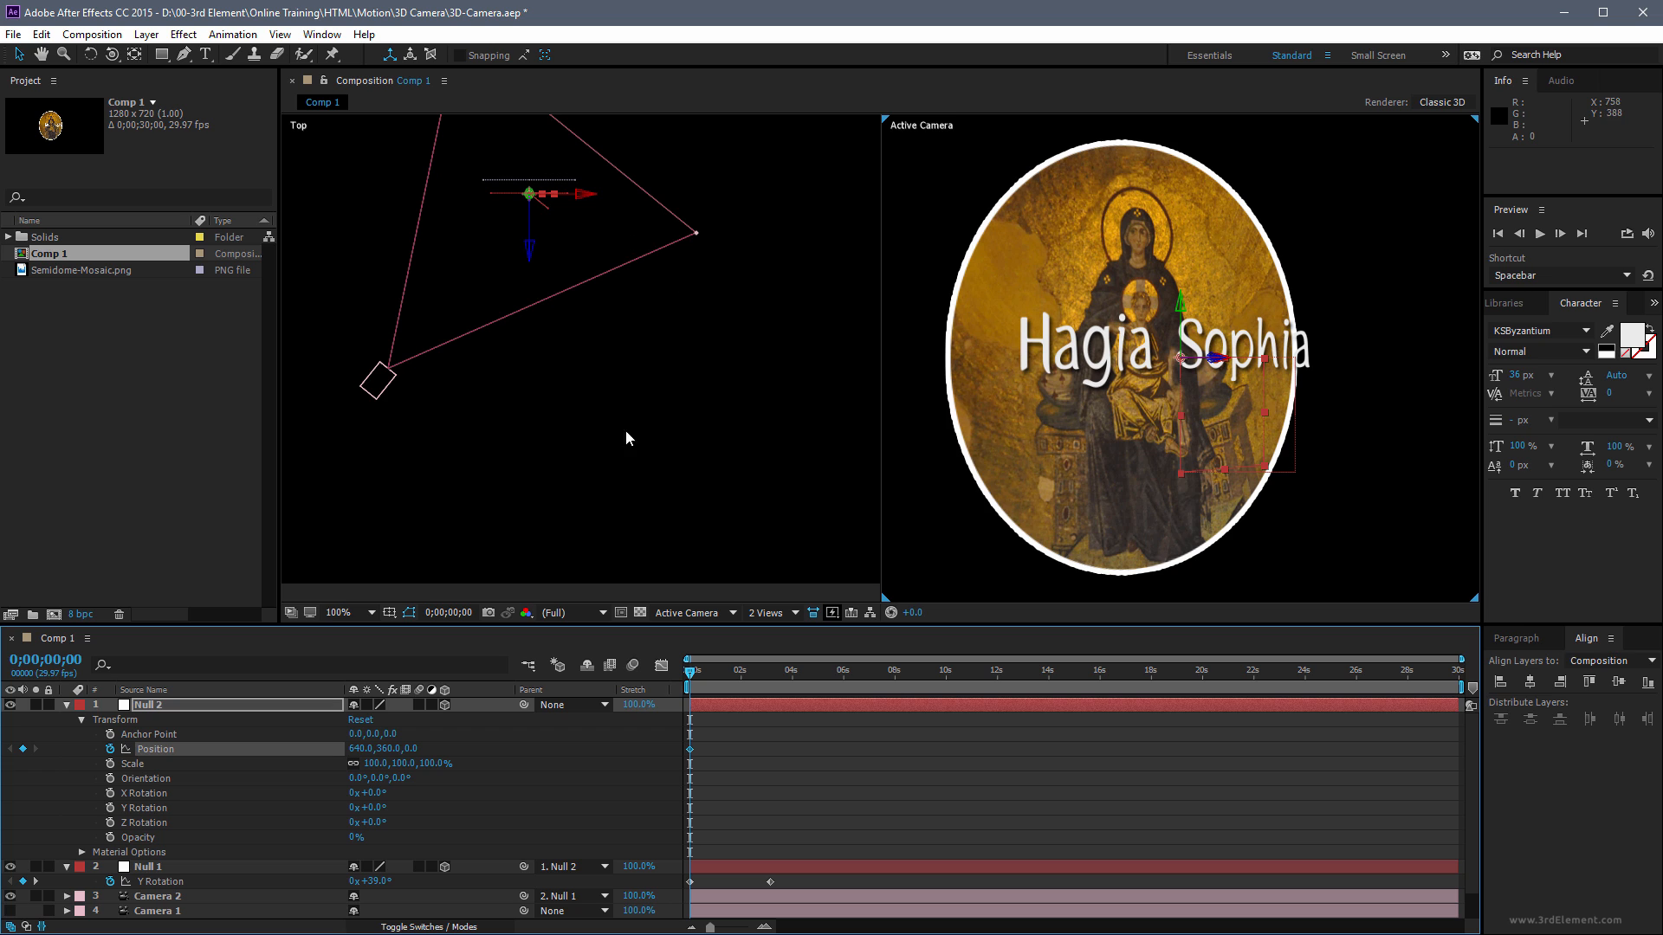
Switch the Top view of the composition to Custom View 1
click(640, 485)
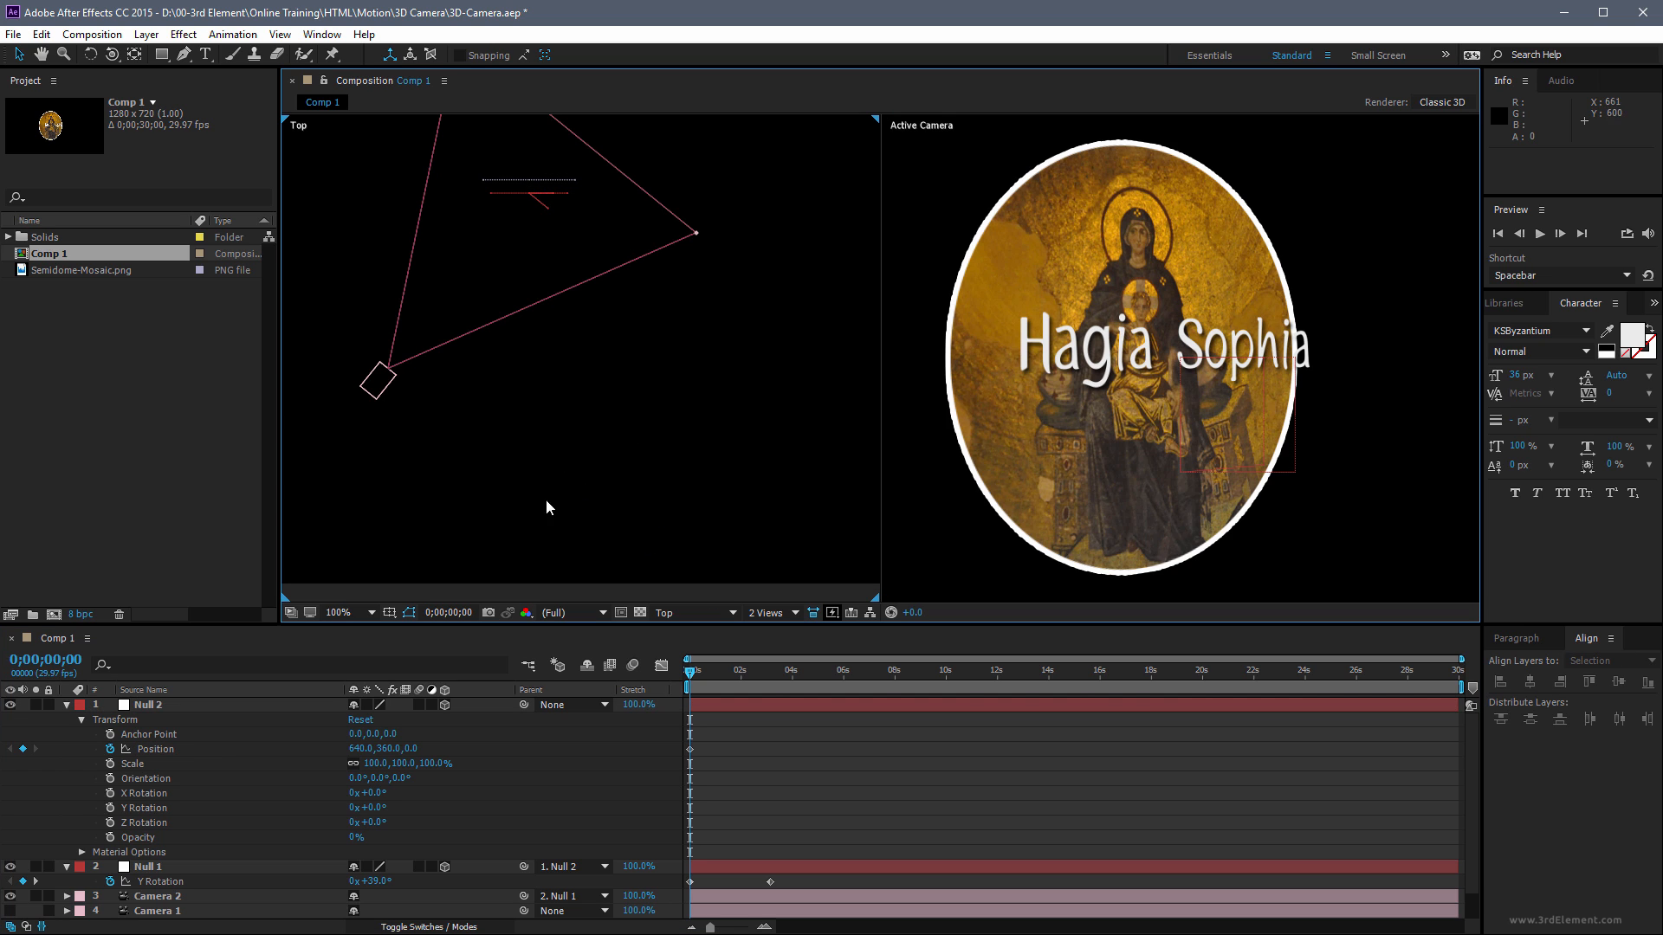
click(704, 612)
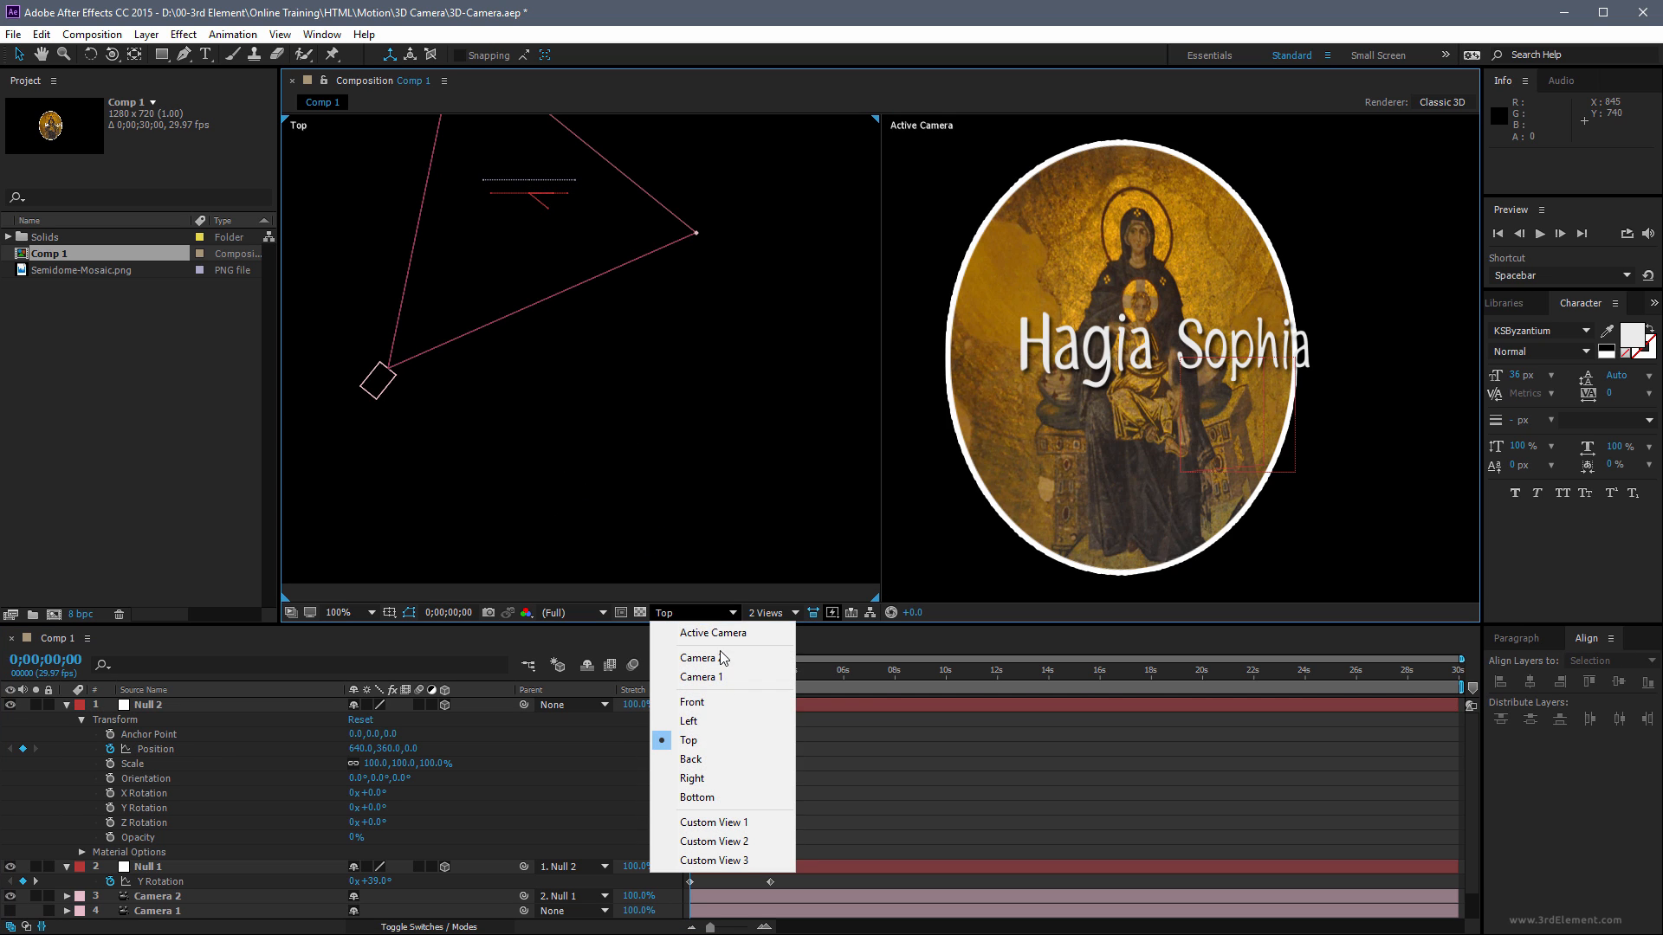
click(762, 822)
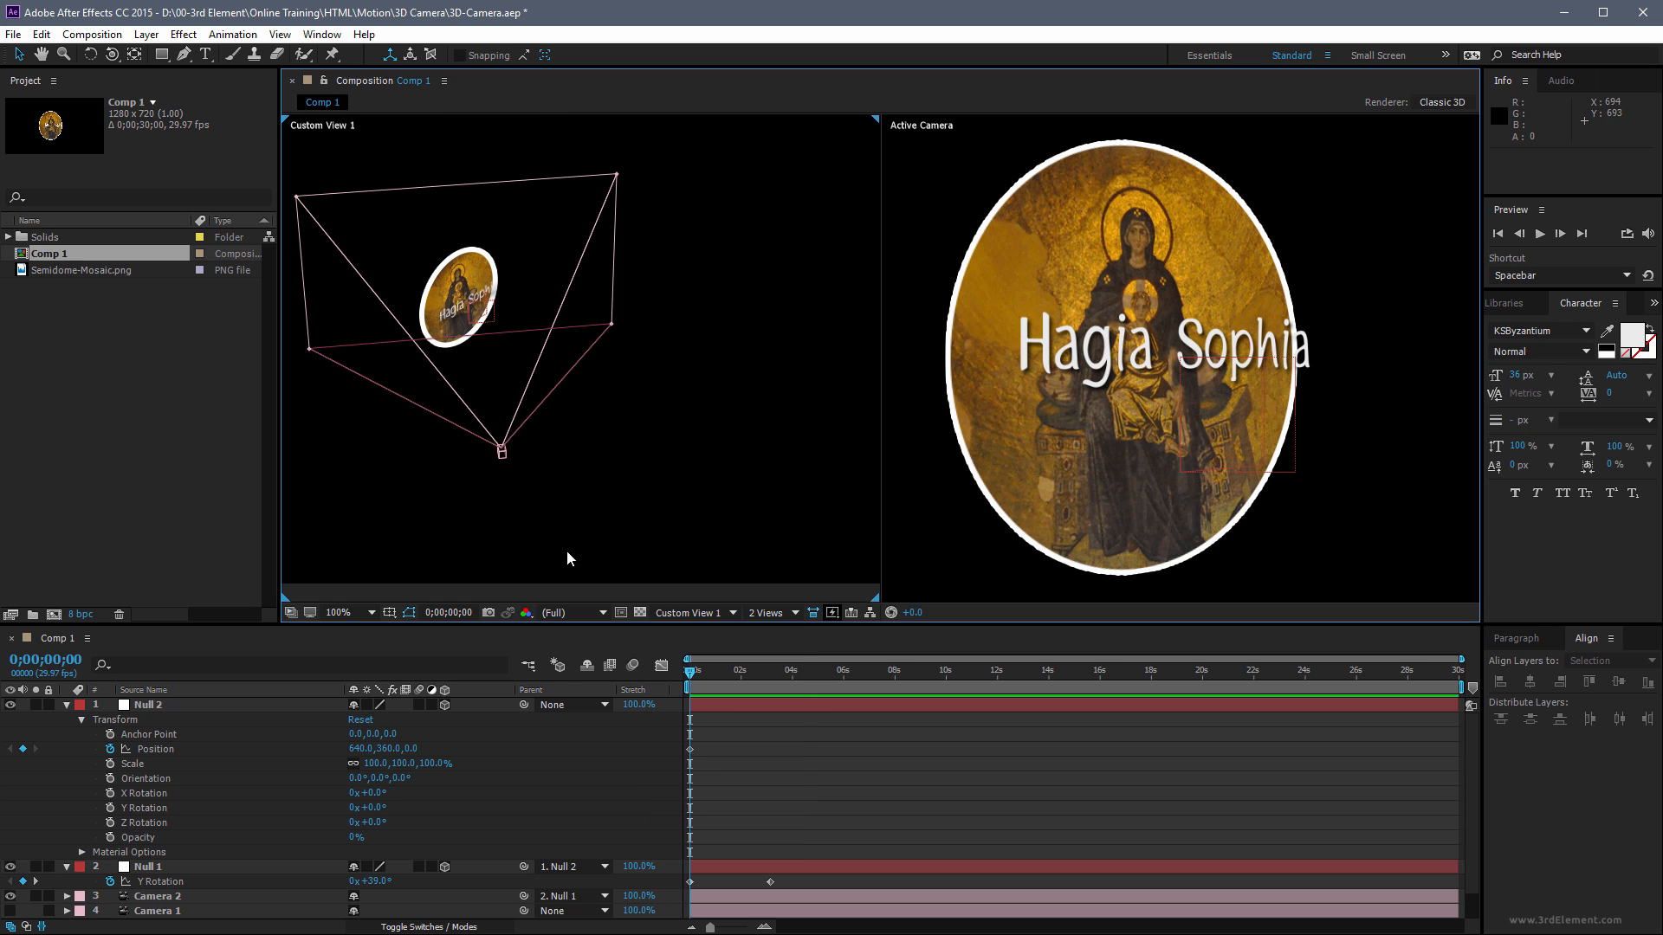
Keyframe Null 2's Y Position at 459.2 at 0;00;00;00 and at 329.9 on Null 1's second keyframe at 0;00;03;04
click(220, 707)
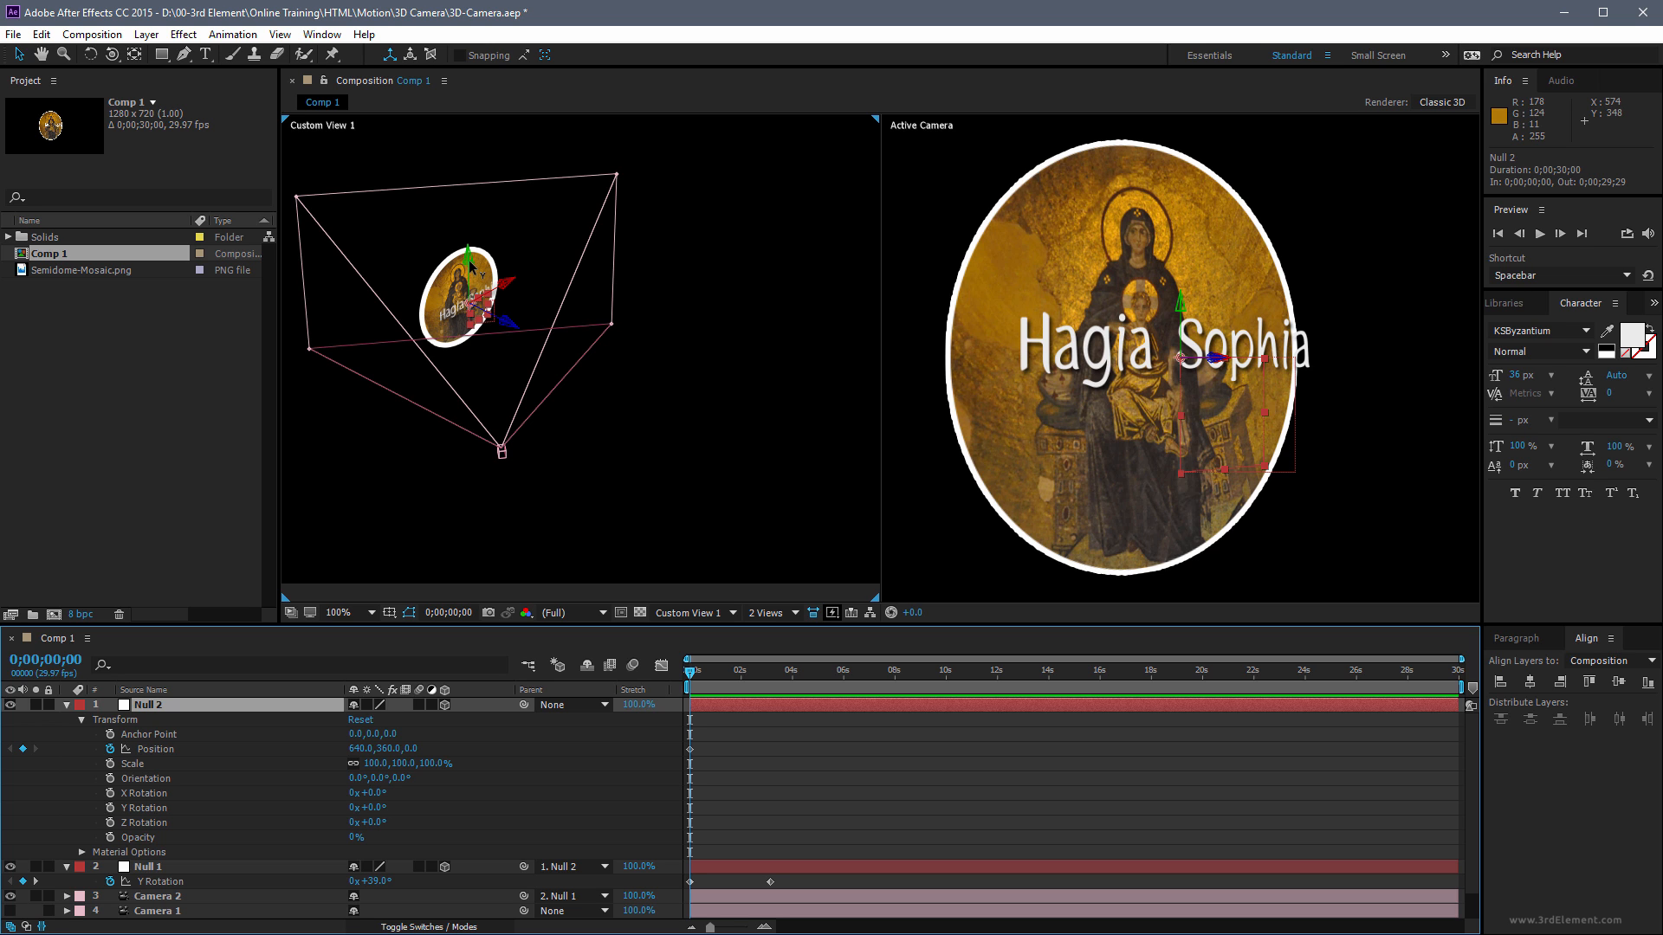
drag(470, 265, 476, 346)
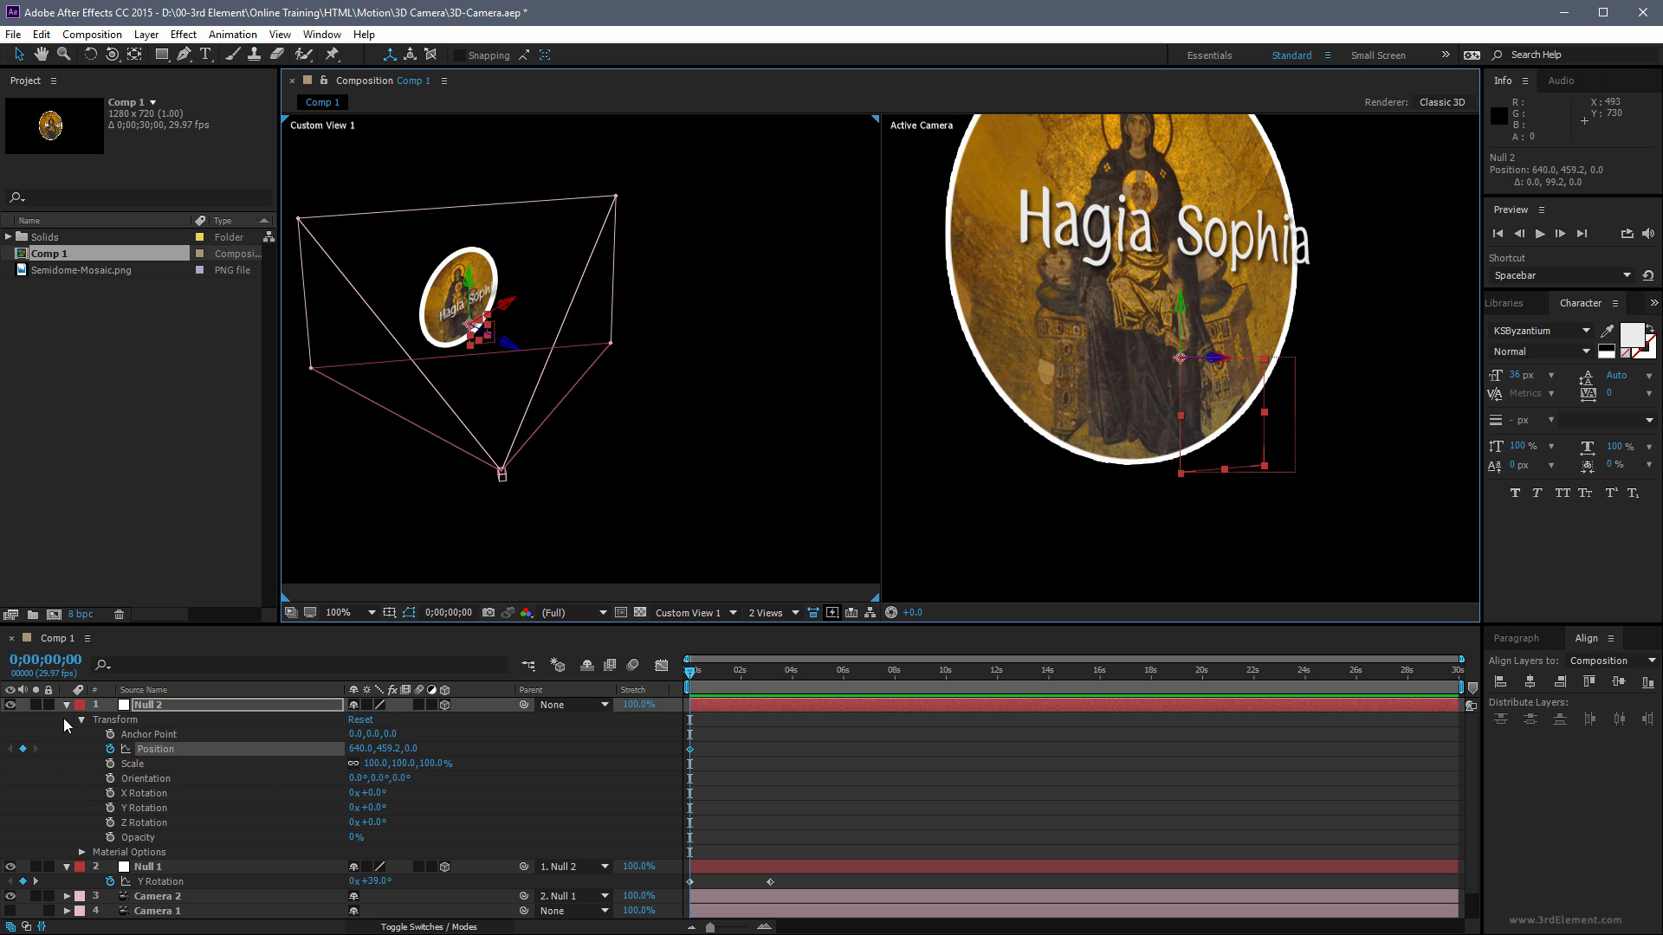
click(36, 882)
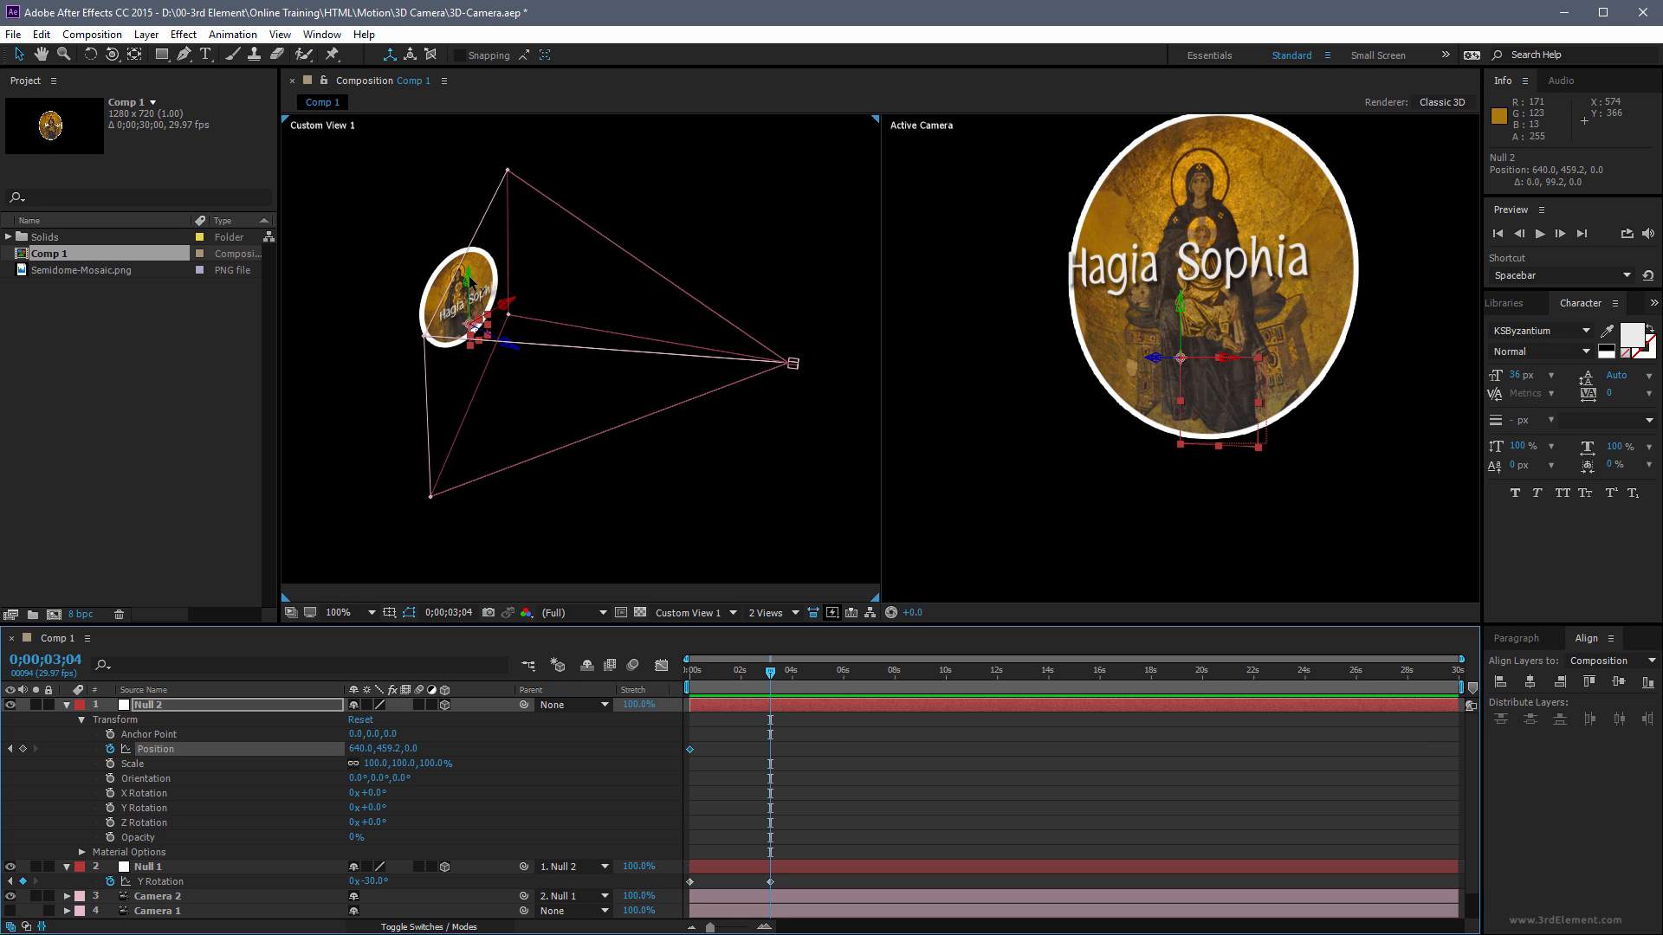
drag(470, 280, 456, 166)
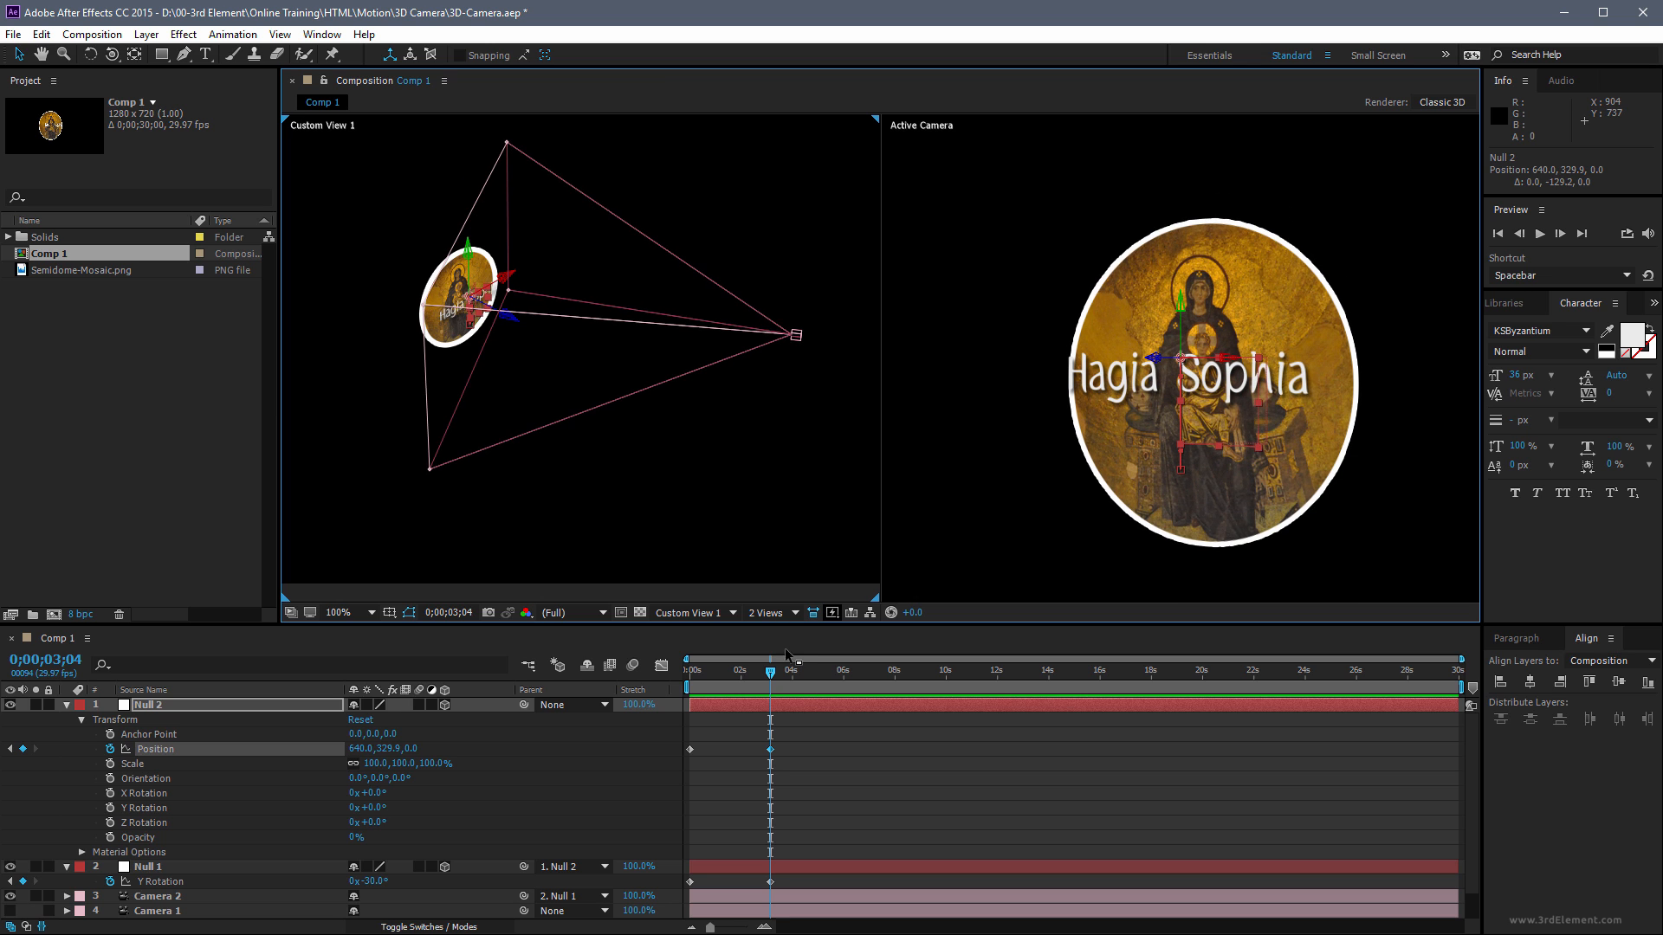
Set Null 2's X Rotation to 33° without keyframing it, and preview the animation from the start
drag(769, 672, 690, 673)
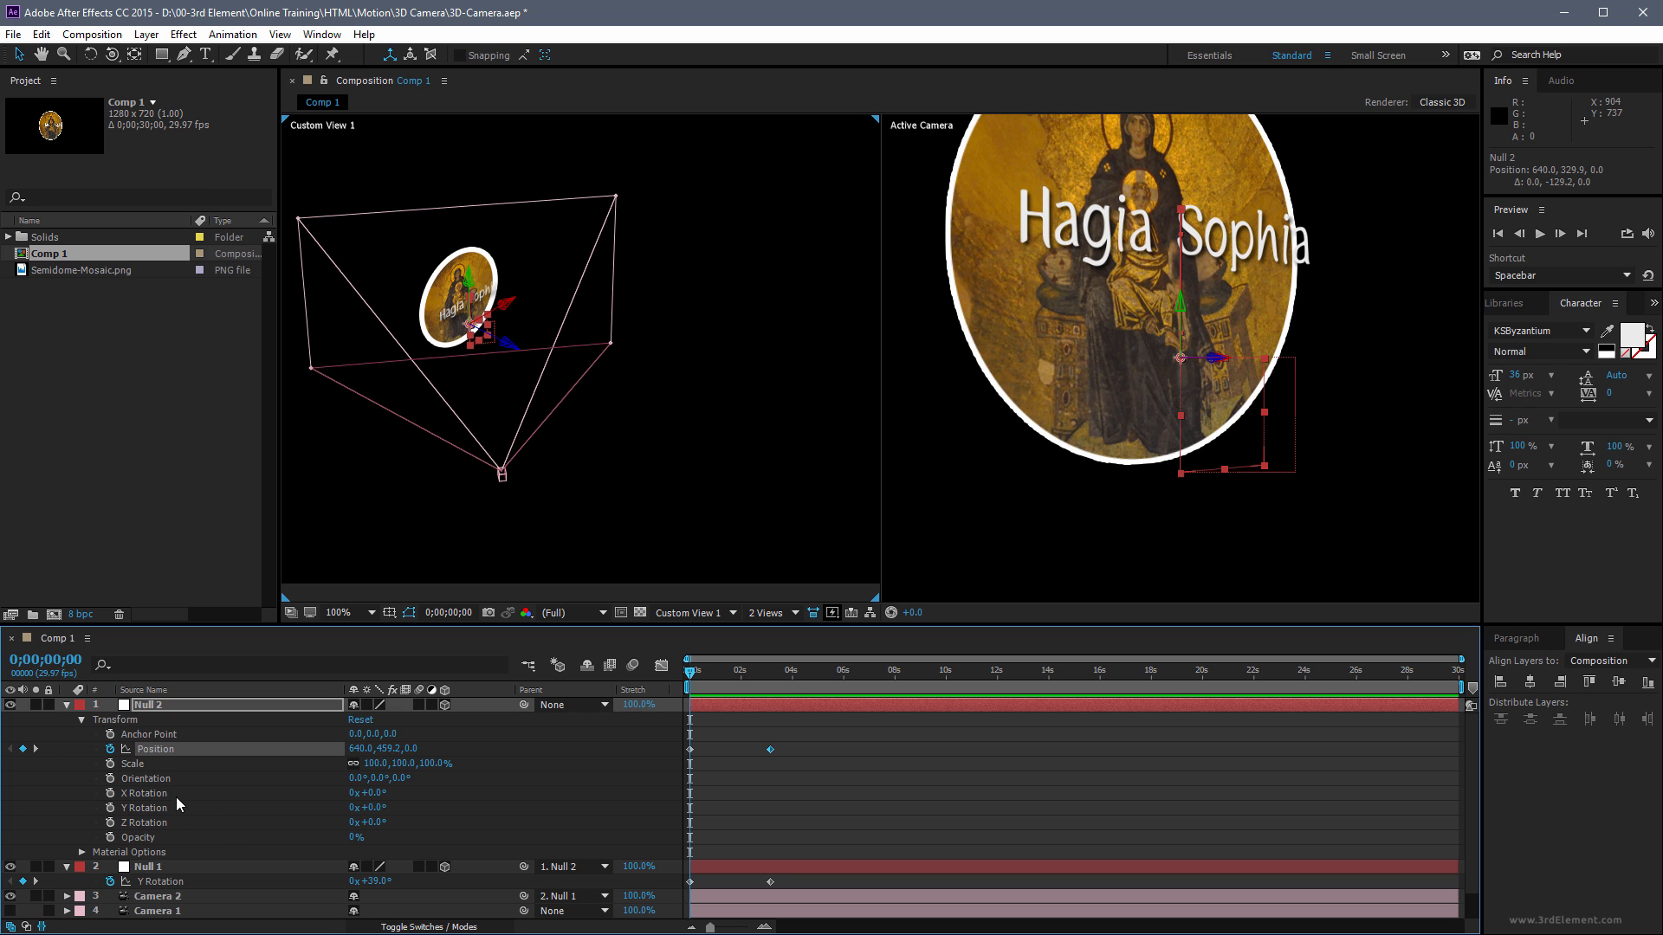
drag(381, 798, 407, 786)
key(space)
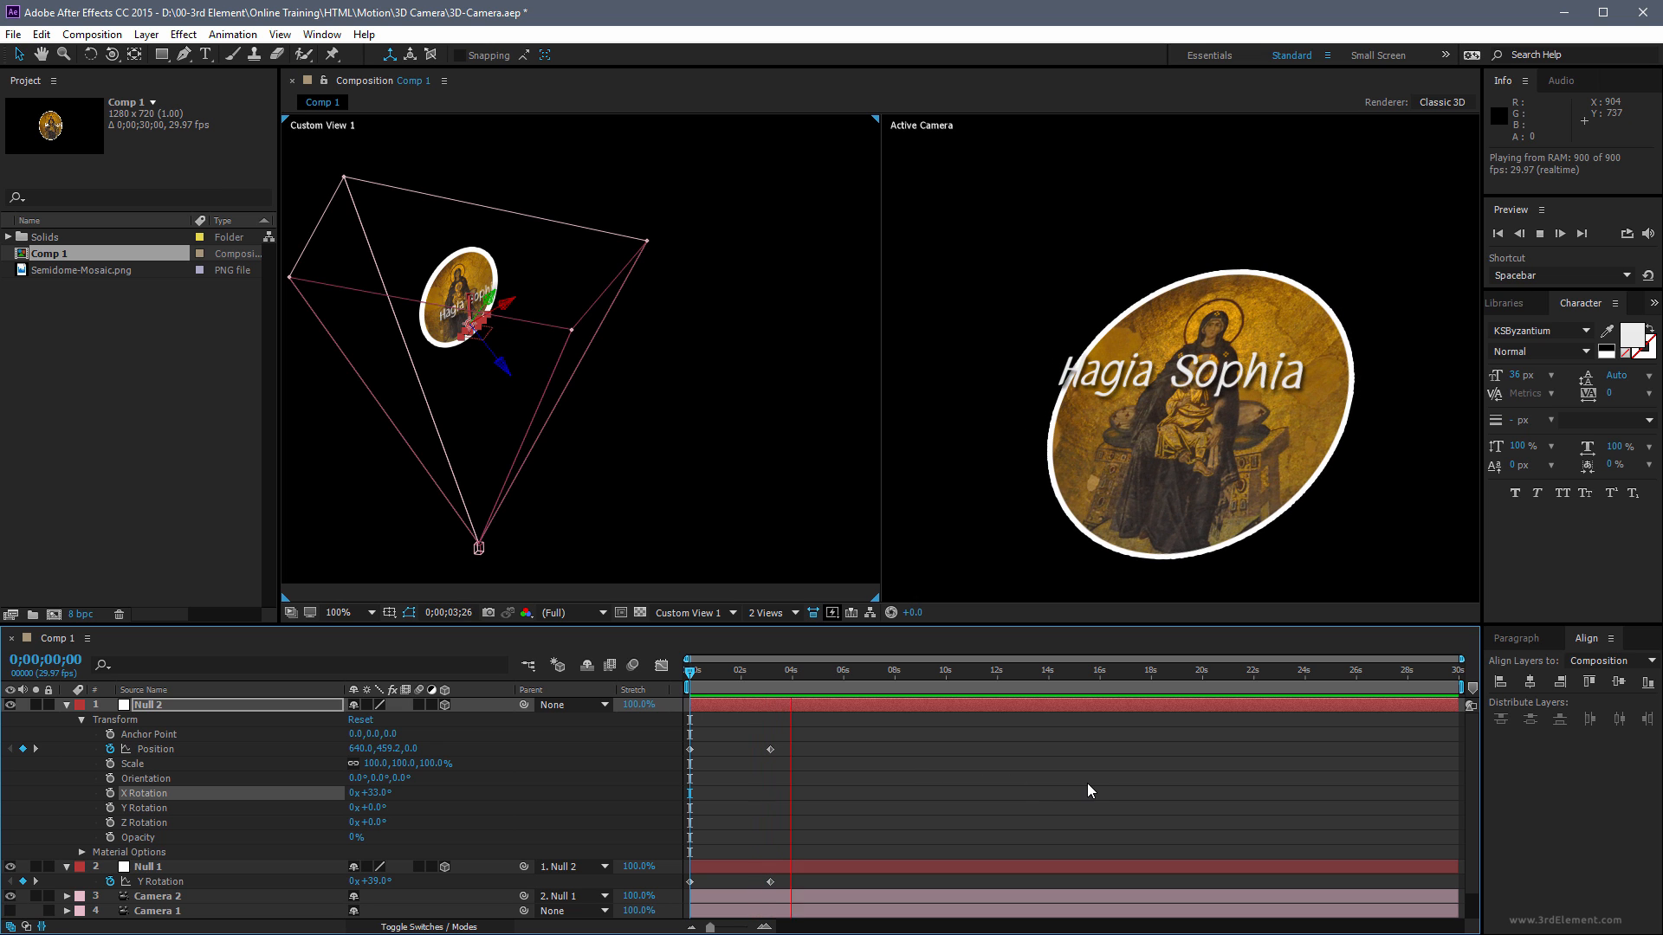
key(space)
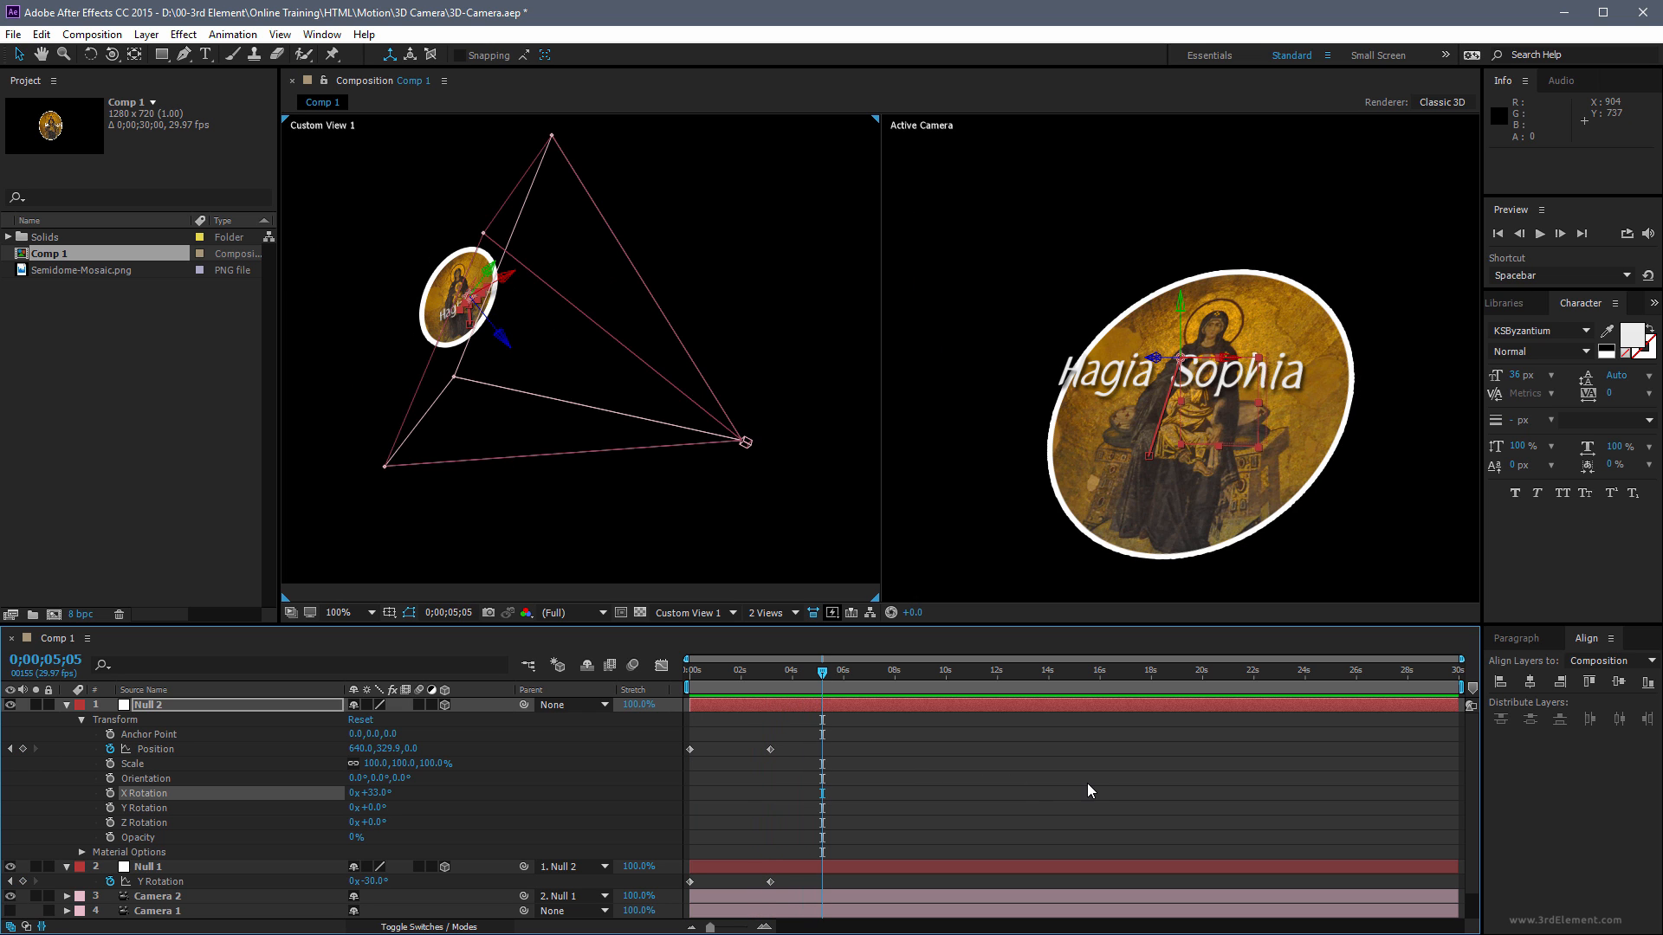